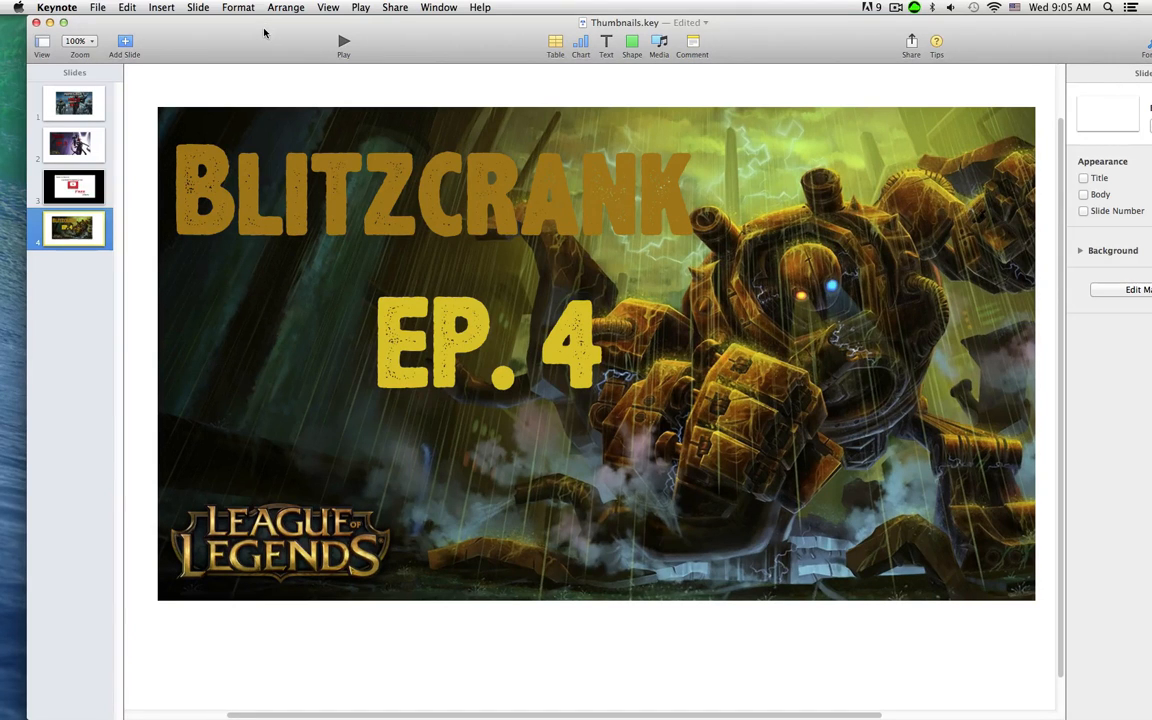
left_click_drag(264, 33, 246, 34)
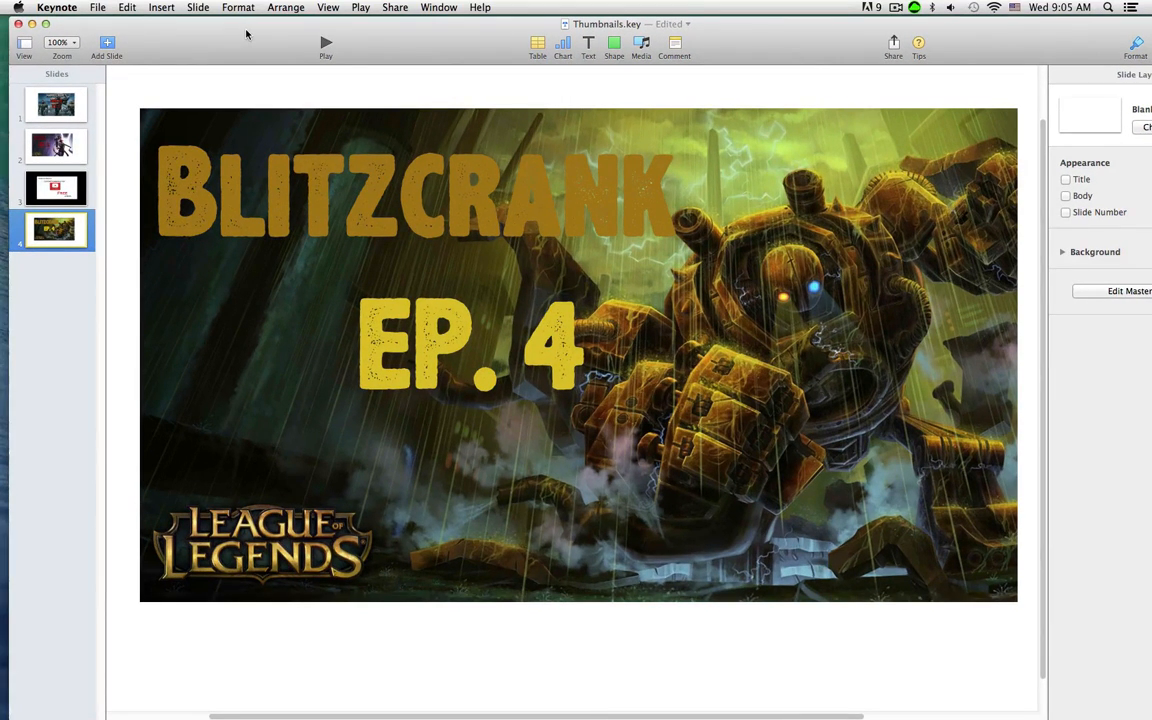
left_click_drag(246, 34, 238, 31)
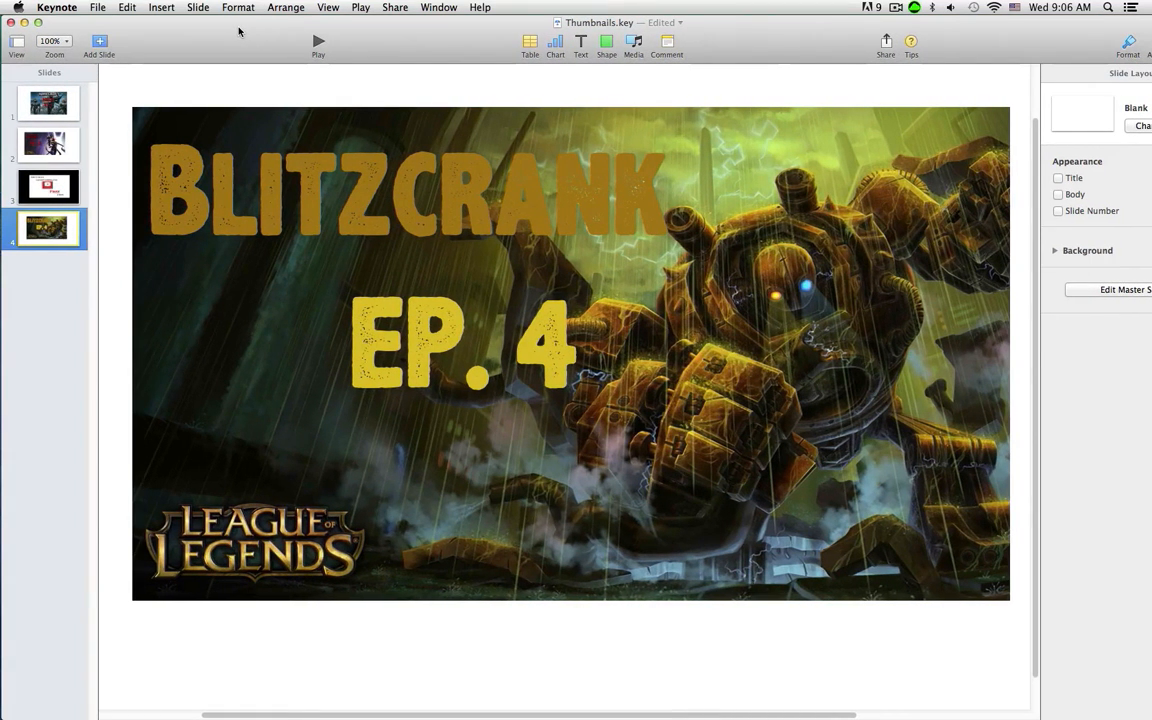
left_click_drag(238, 31, 239, 31)
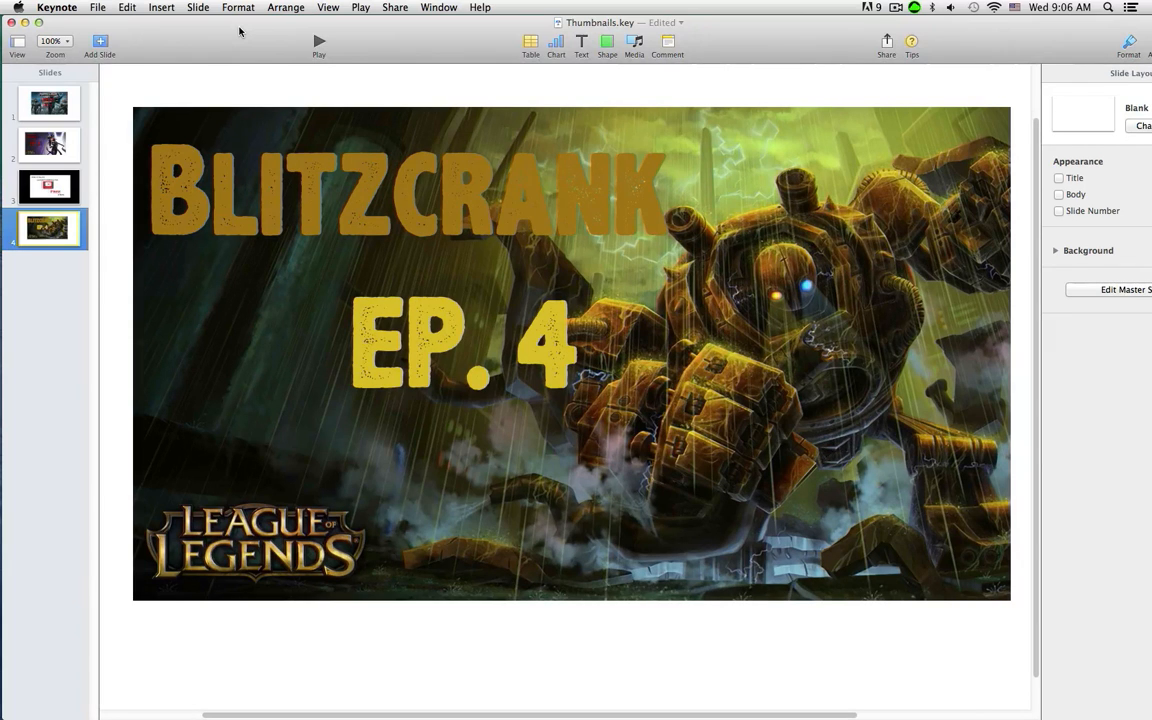
left_click_drag(240, 31, 247, 32)
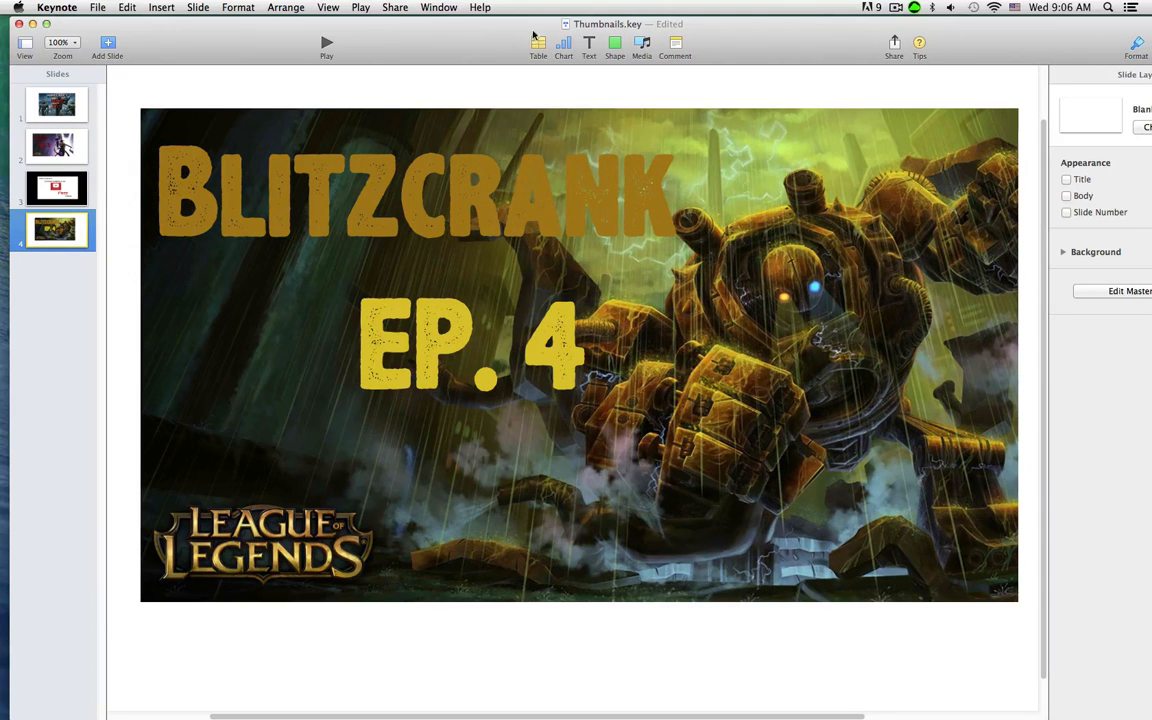
Reposition and narrow the presentation window so the slide list and the format settings both fit on screen
left_click_drag(866, 30, 789, 29)
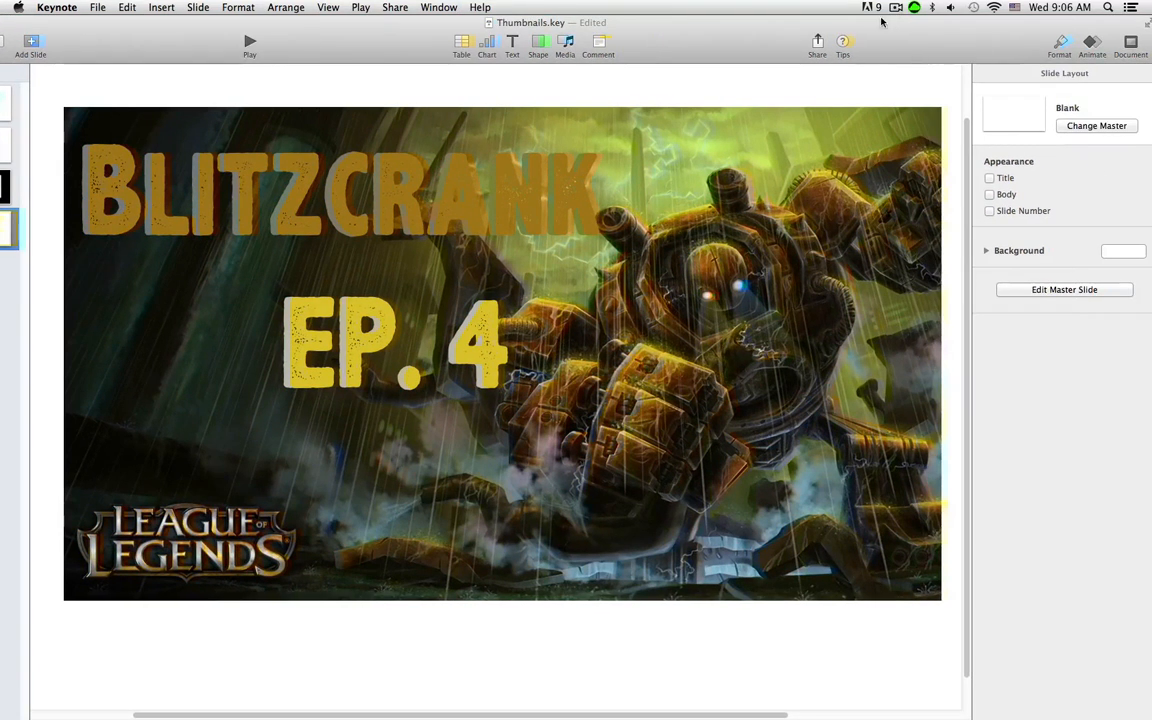
left_click_drag(882, 20, 848, 21)
left_click_drag(1111, 198, 964, 199)
left_click_drag(763, 30, 931, 28)
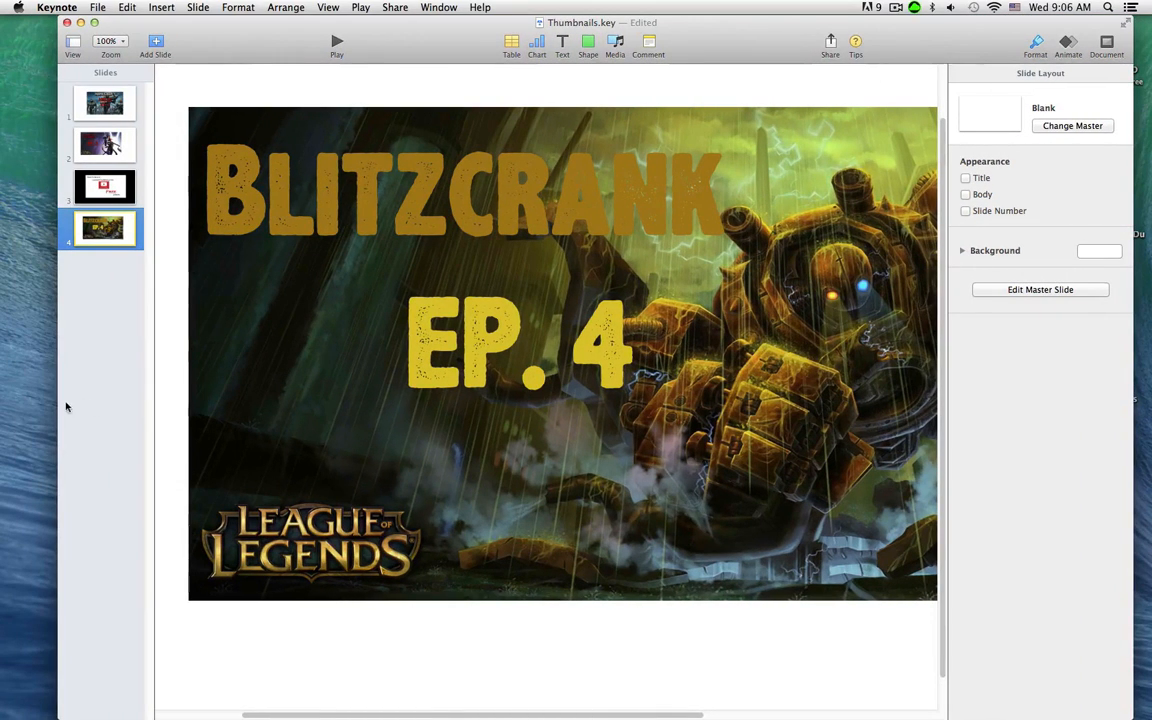
left_click_drag(57, 398, 4, 393)
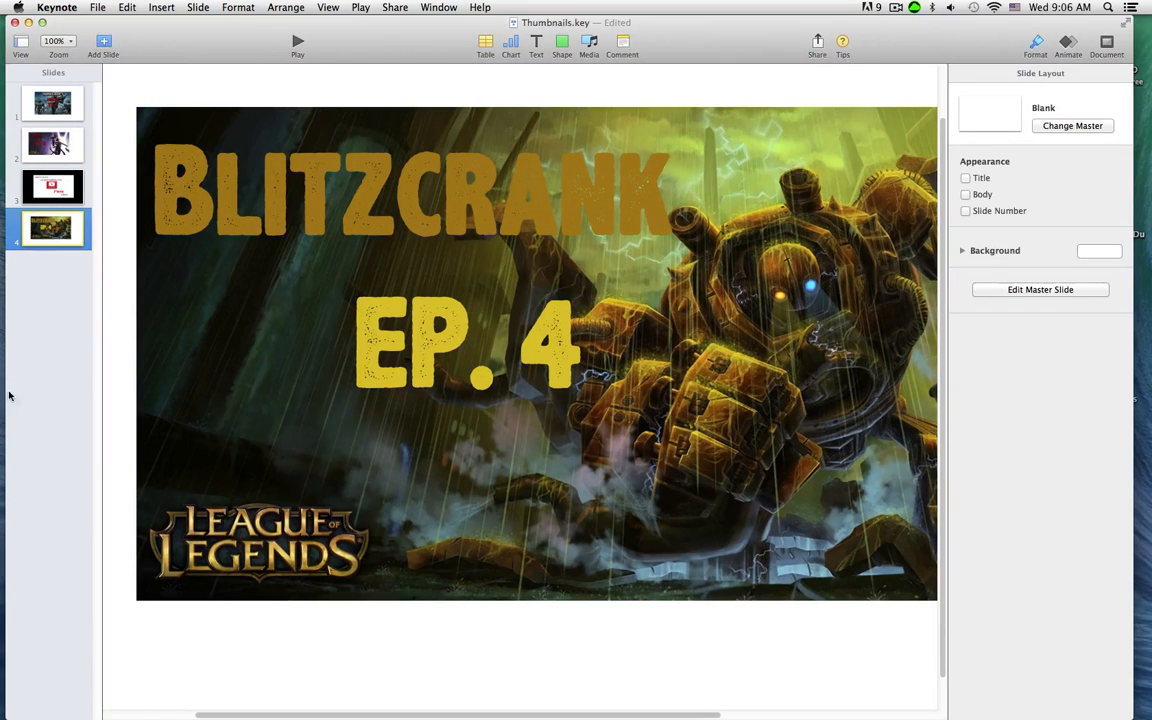
left_click_drag(190, 50, 213, 44)
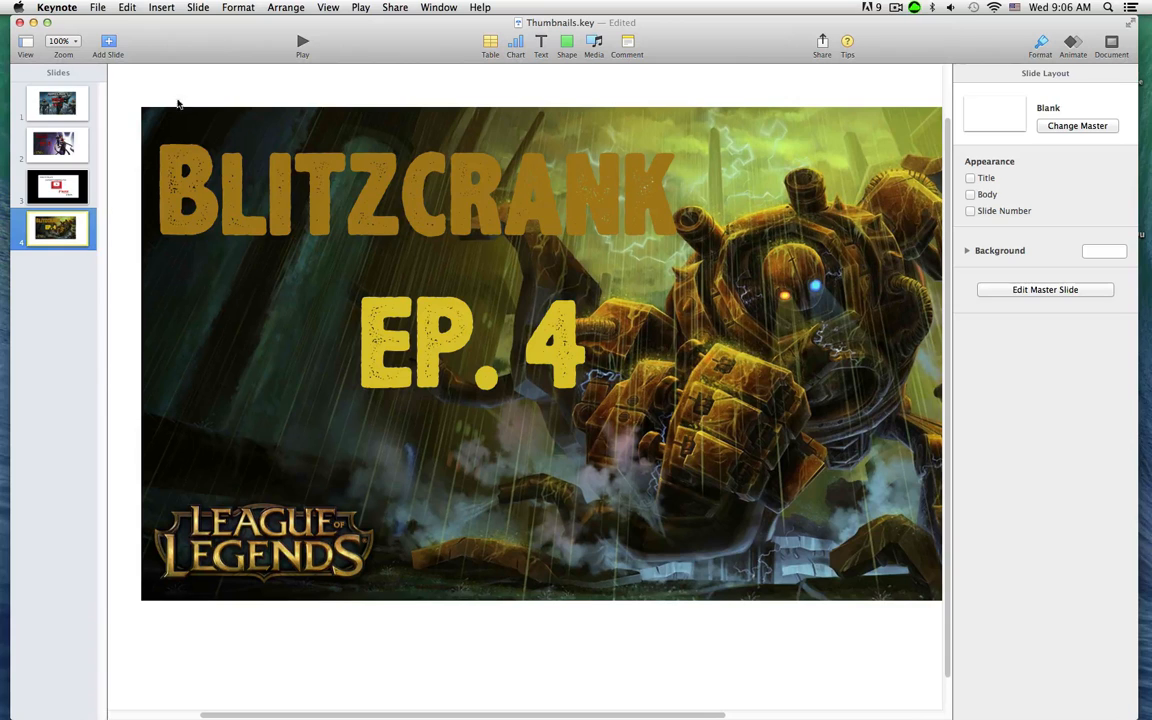
Add a new blank slide after the Blitzcrank slide
left_click(109, 42)
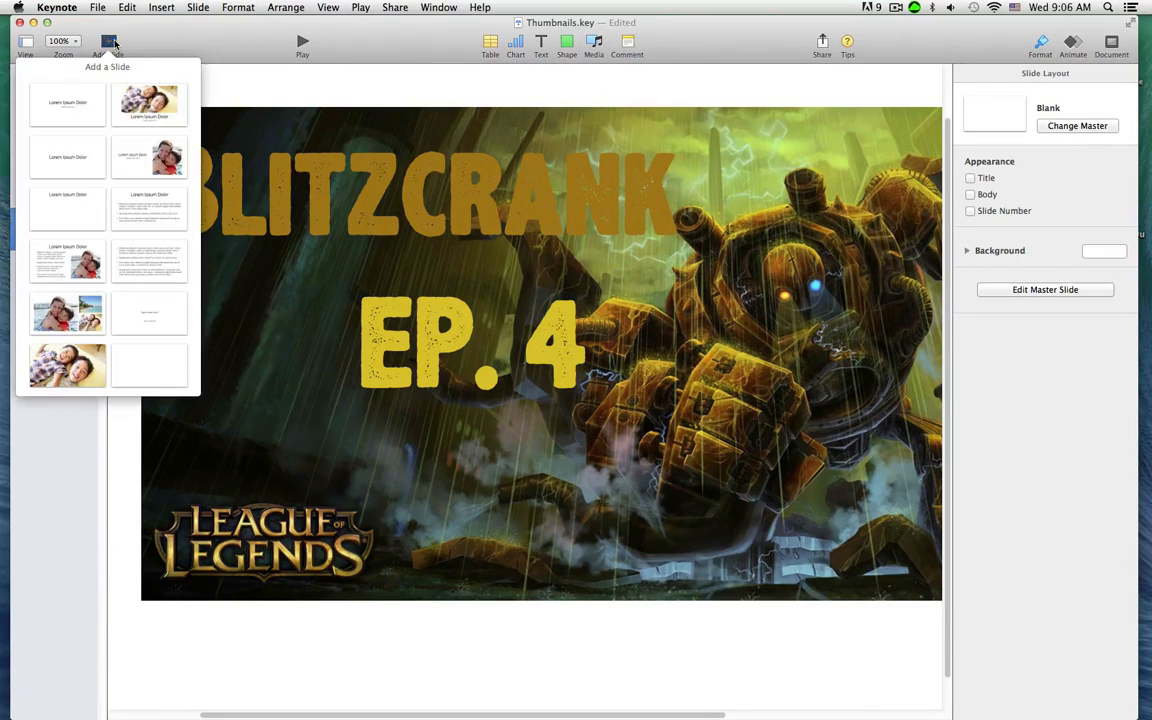
left_click(147, 363)
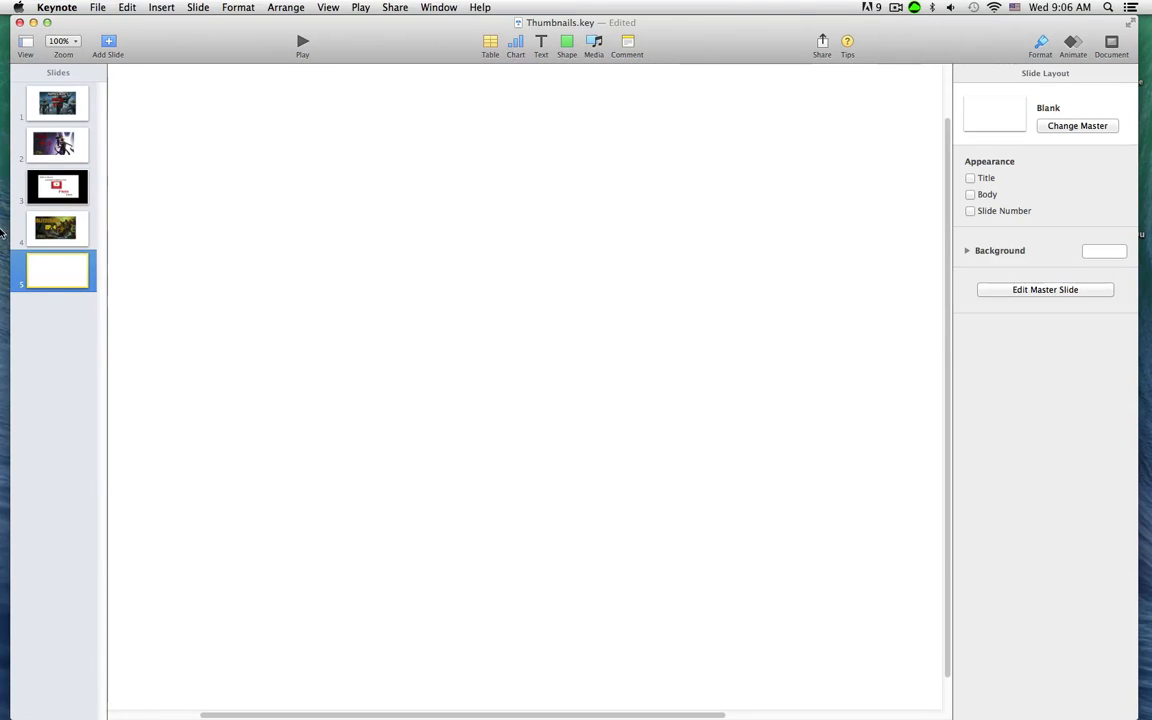
Switch to Chrome and search Google Images for "kassadin chinese art"
left_click(13, 193)
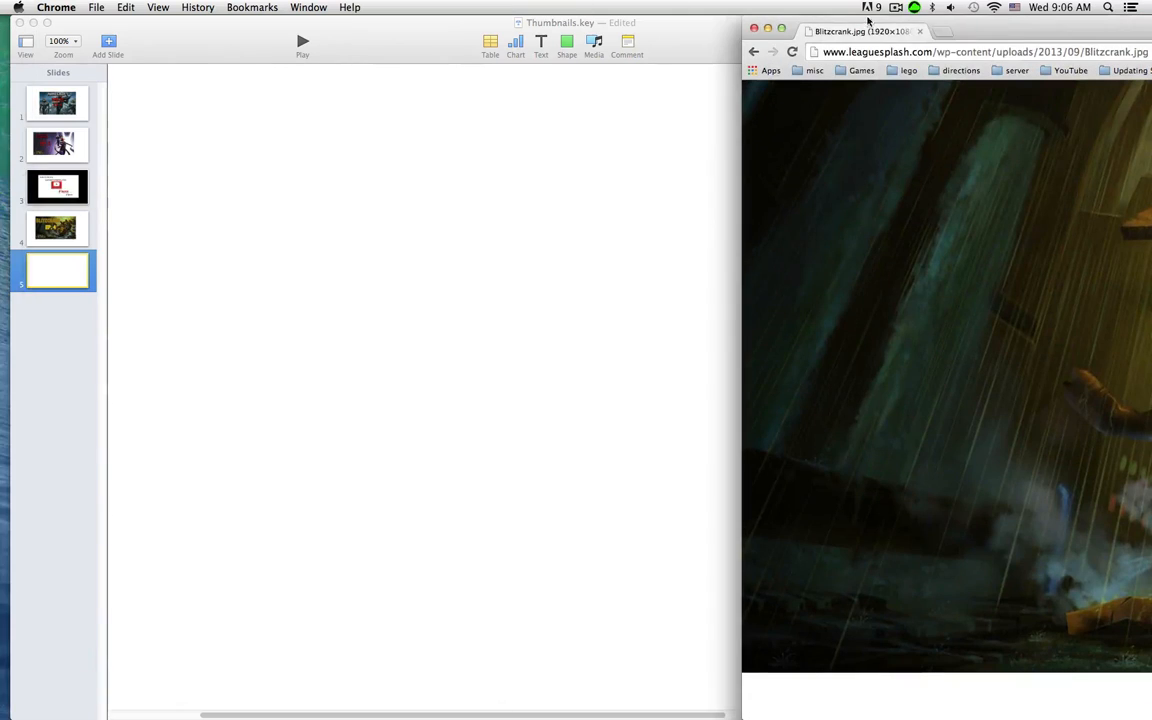
left_click_drag(868, 18, 378, 5)
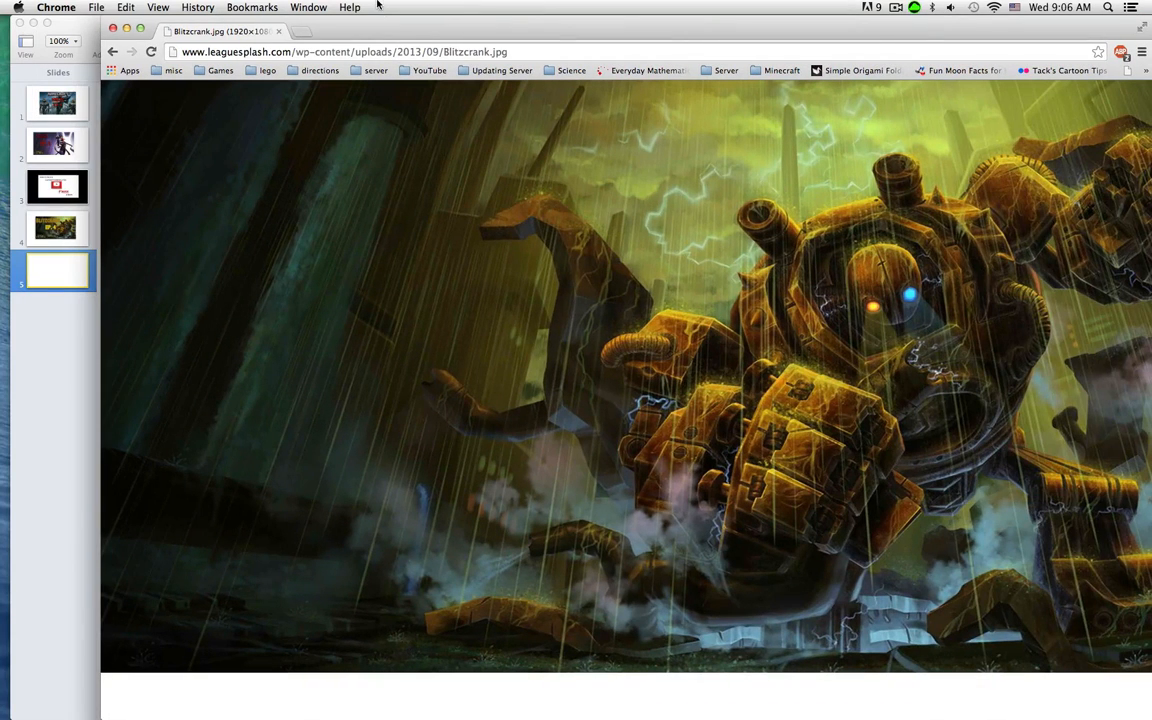
left_click(455, 56)
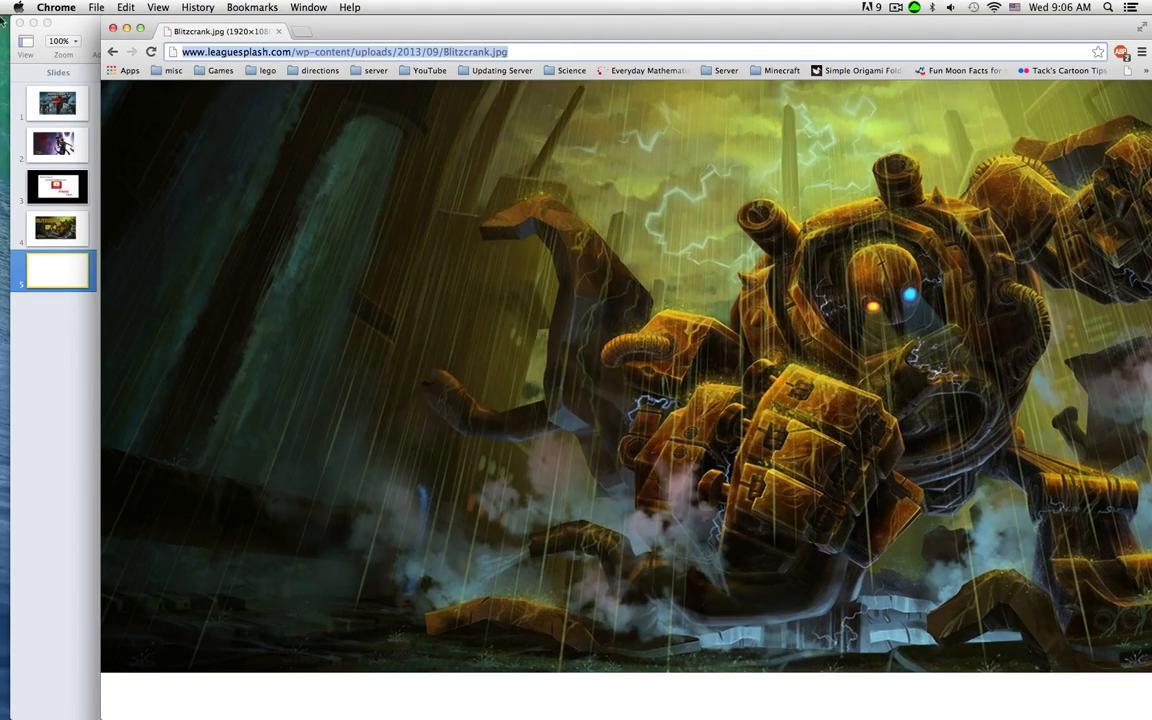
left_click(55, 178)
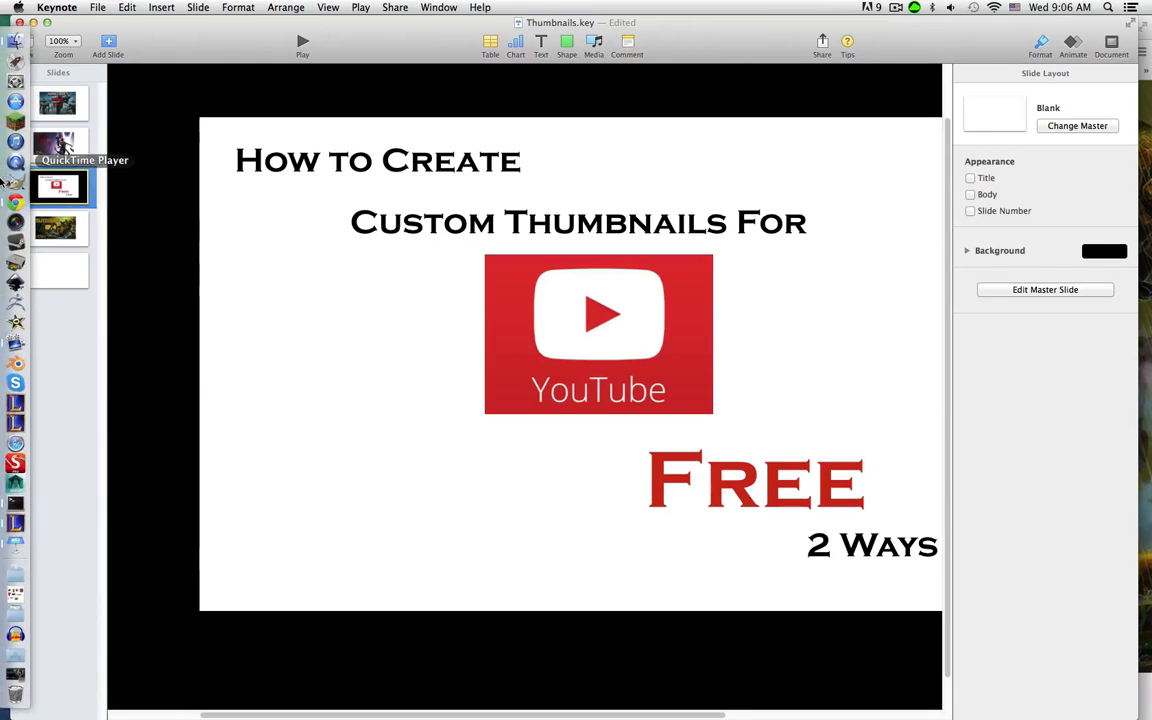
left_click(15, 200)
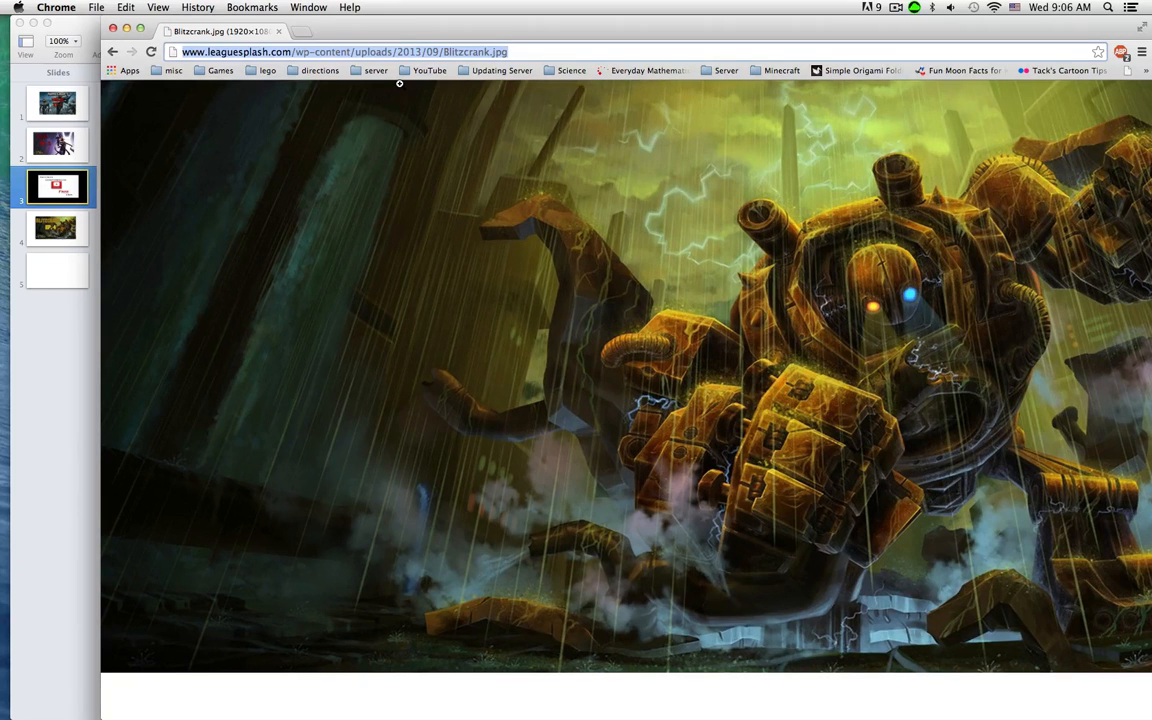
type("kassadin")
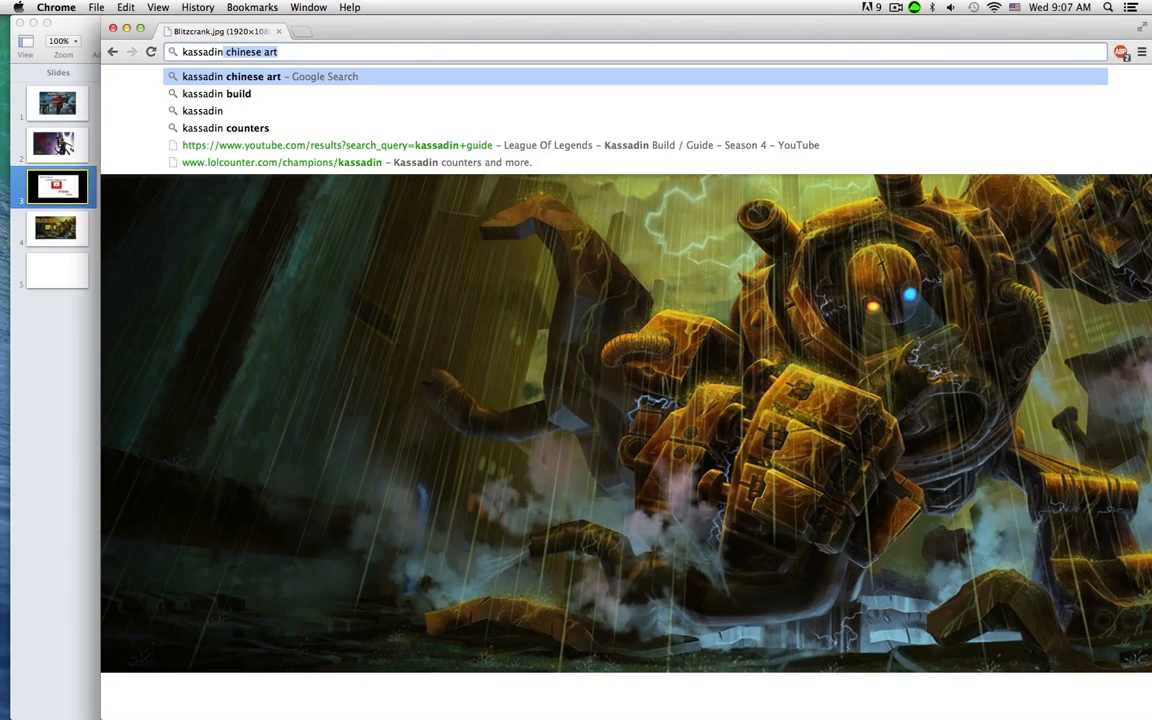
key("Return")
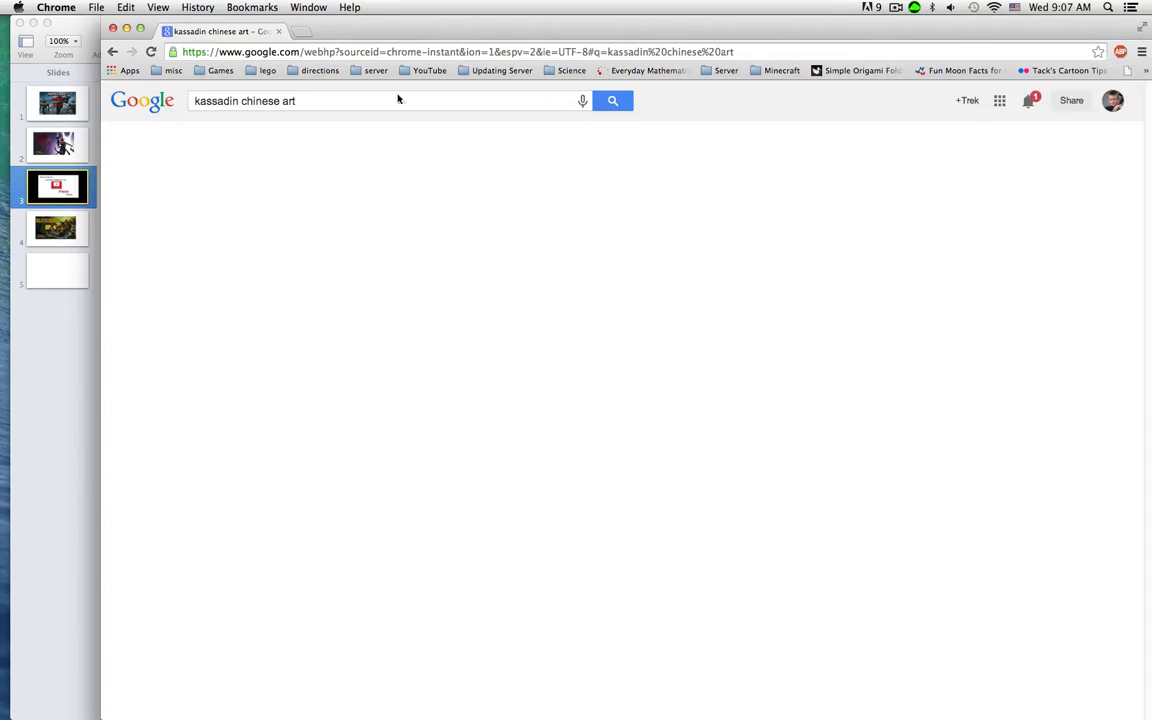
left_click(230, 147)
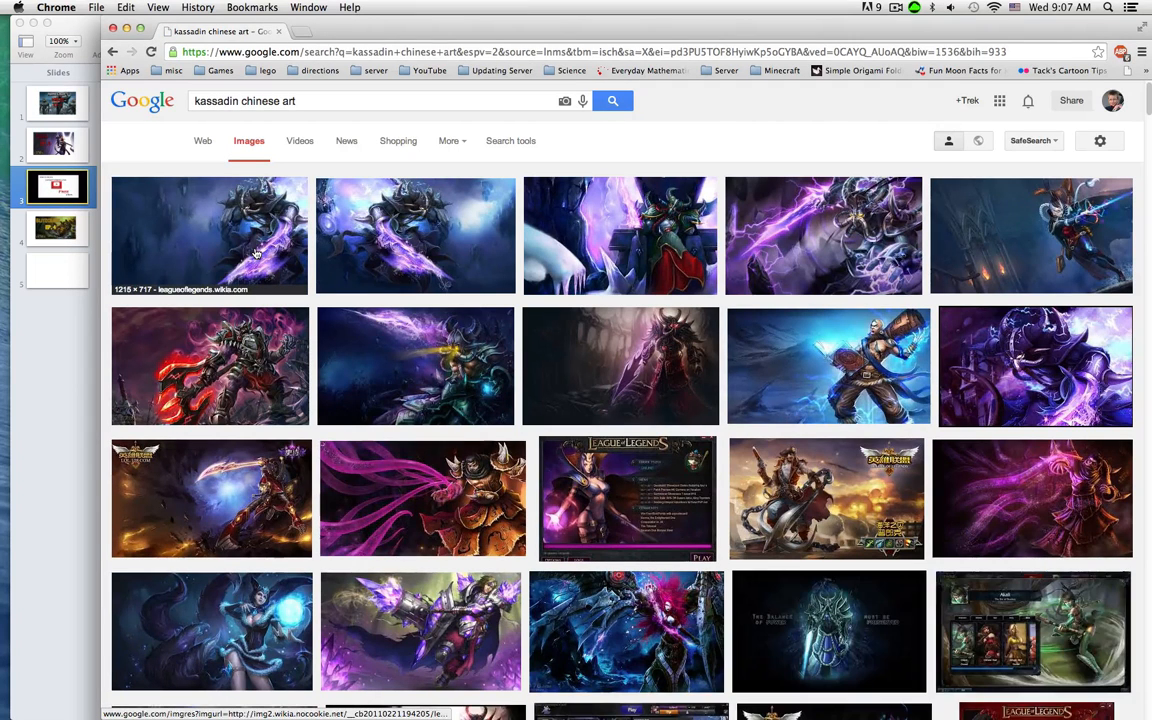
Look up other sizes of the first Kassadin image and preview the first 1920 × 1080 version
left_click(255, 253)
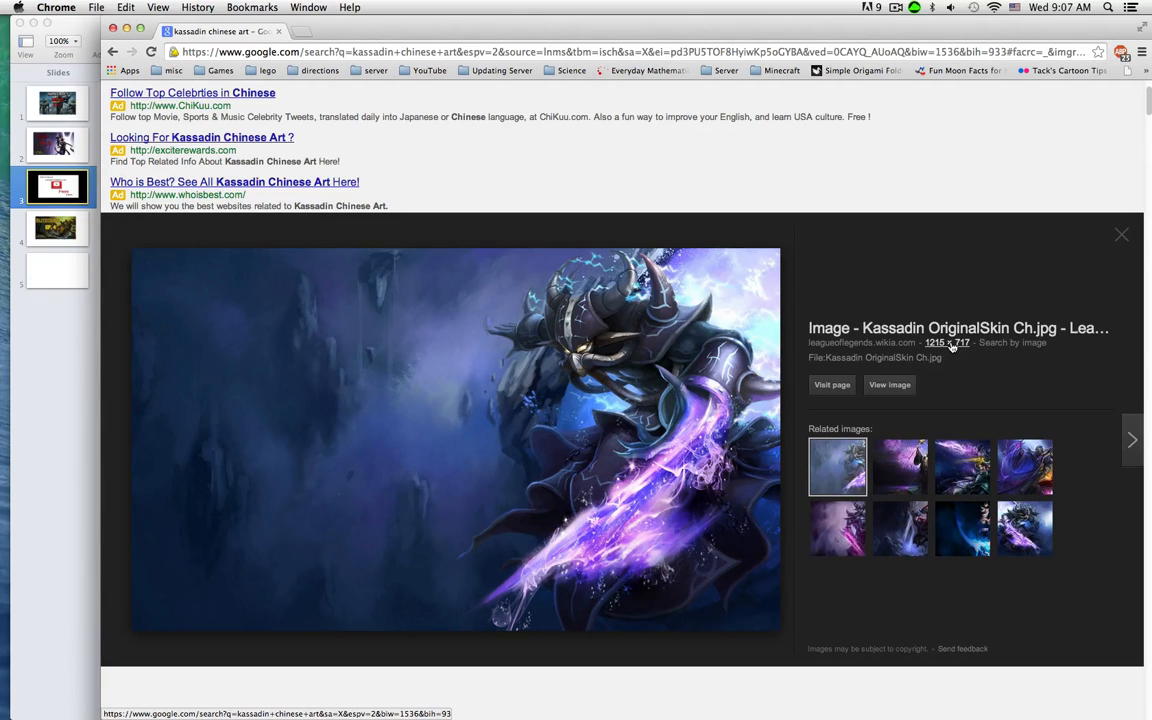
left_click(952, 343)
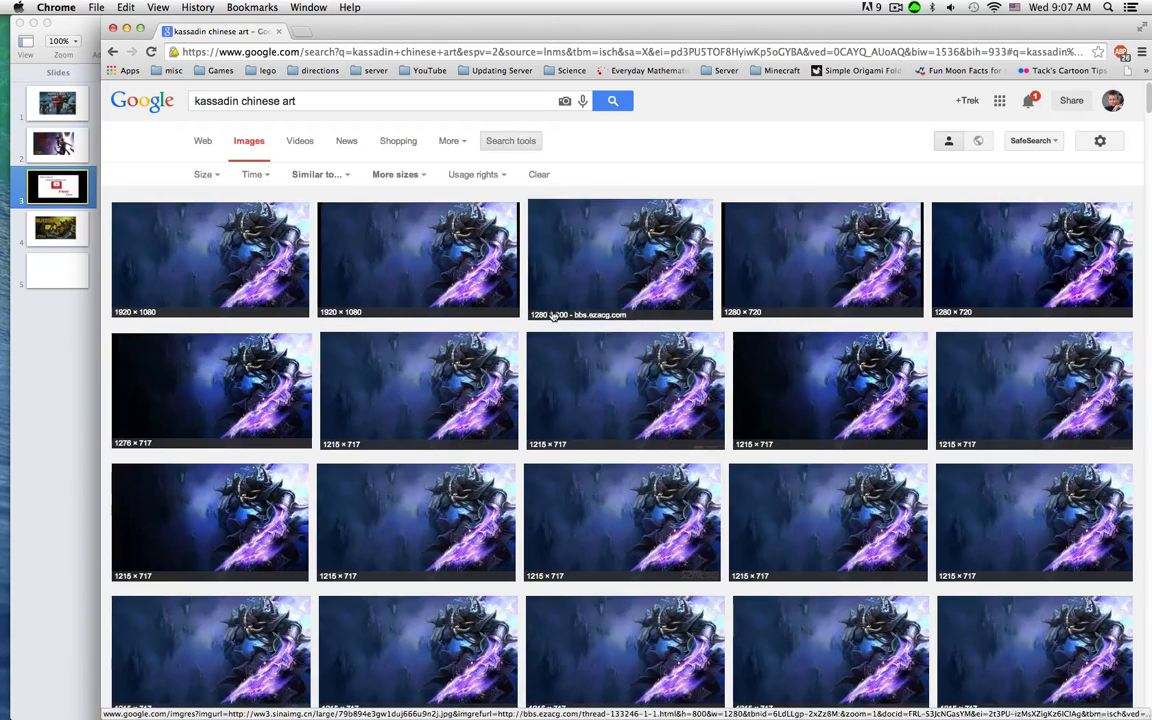
left_click(211, 254)
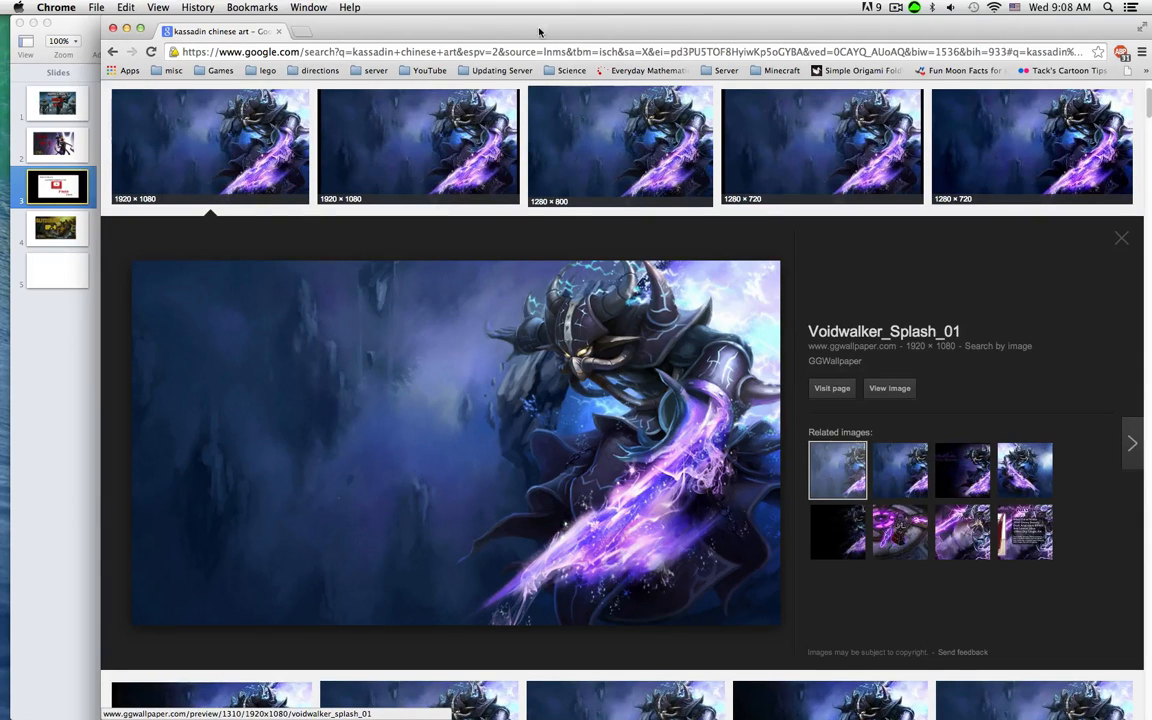
Open the 1920 × 1080 Kassadin image at full size and place it on the blank fifth slide in Keynote
left_click_drag(539, 33, 934, 33)
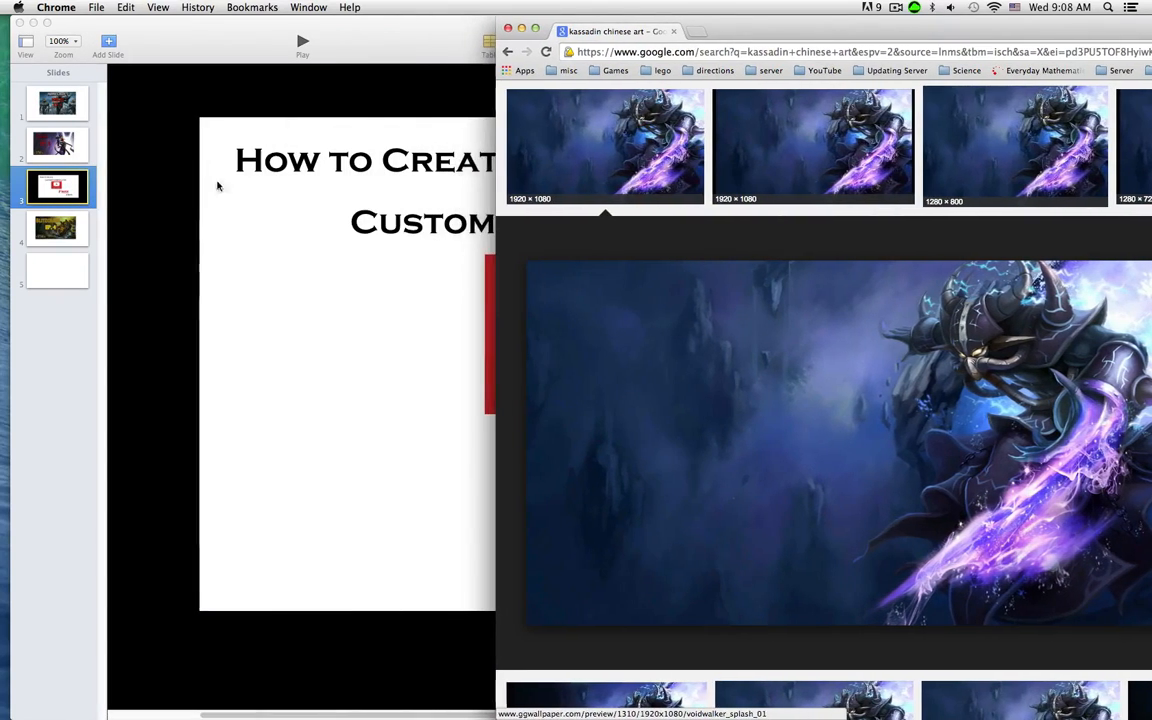
left_click(70, 265)
key("super+Tab")
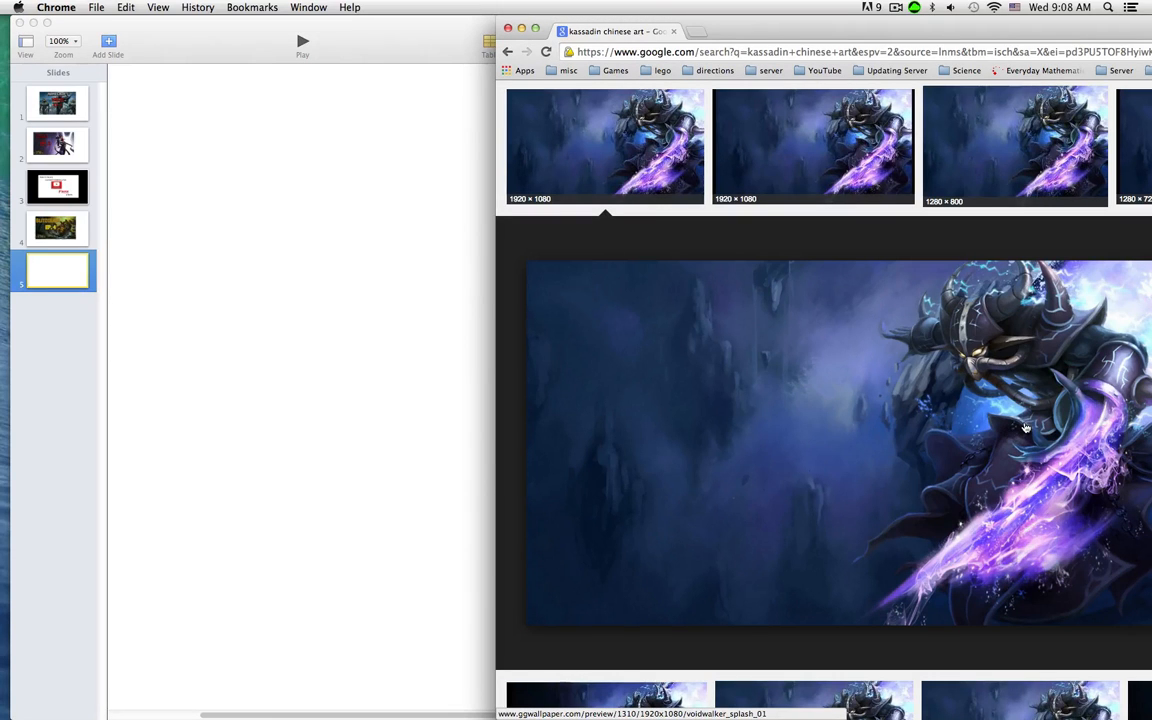
left_click_drag(1025, 428, 448, 5)
left_click(897, 502)
left_click_drag(555, 31, 982, 6)
left_click_drag(1077, 337, 328, 212)
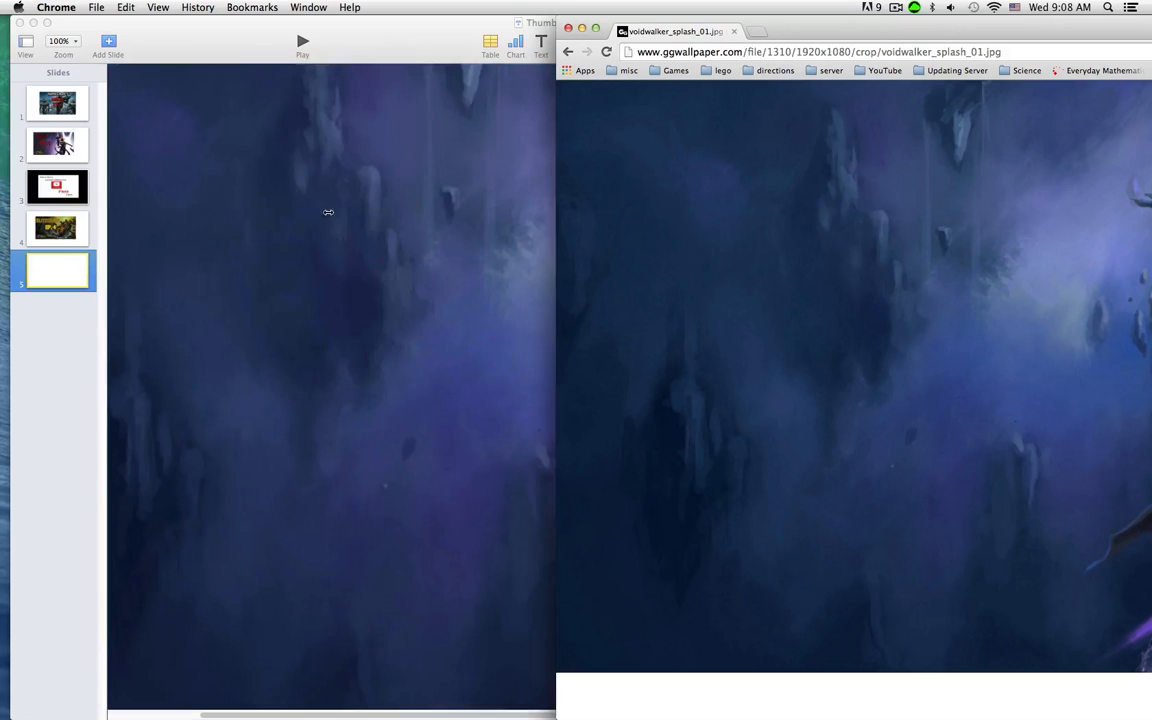
Scale the Kassadin image to 1280 pt wide with constrained proportions and move it to about X 167 pt, Y 180 pt
left_click(326, 176)
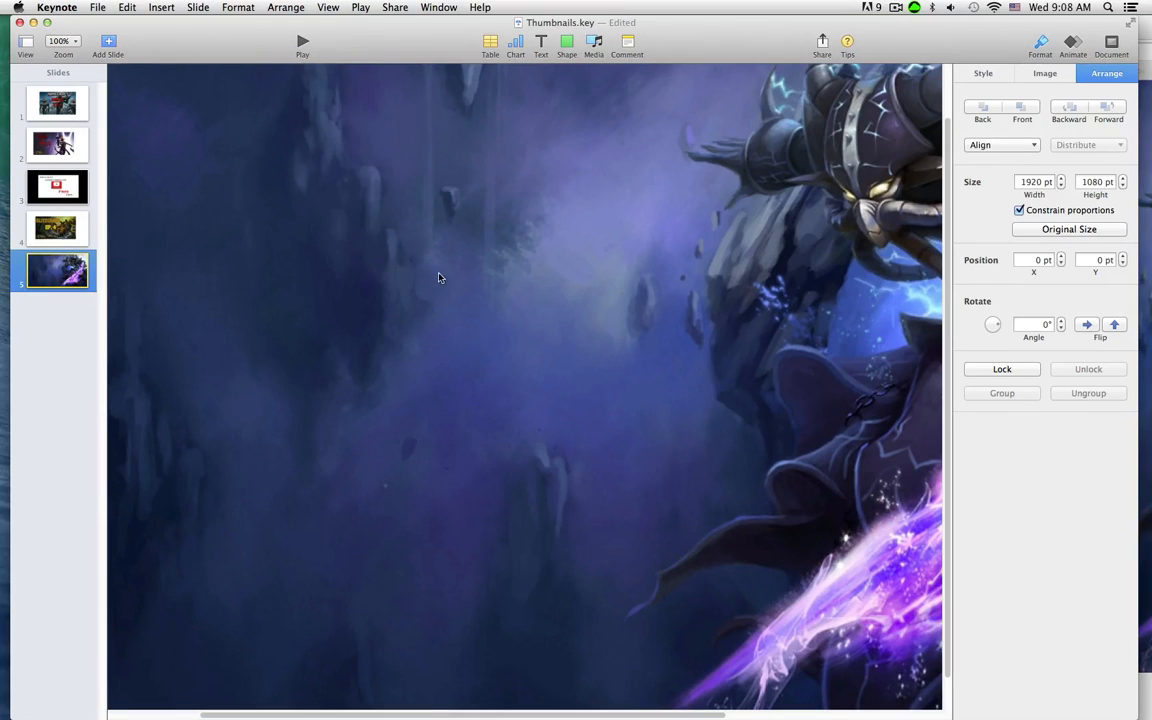
double_click(1036, 180)
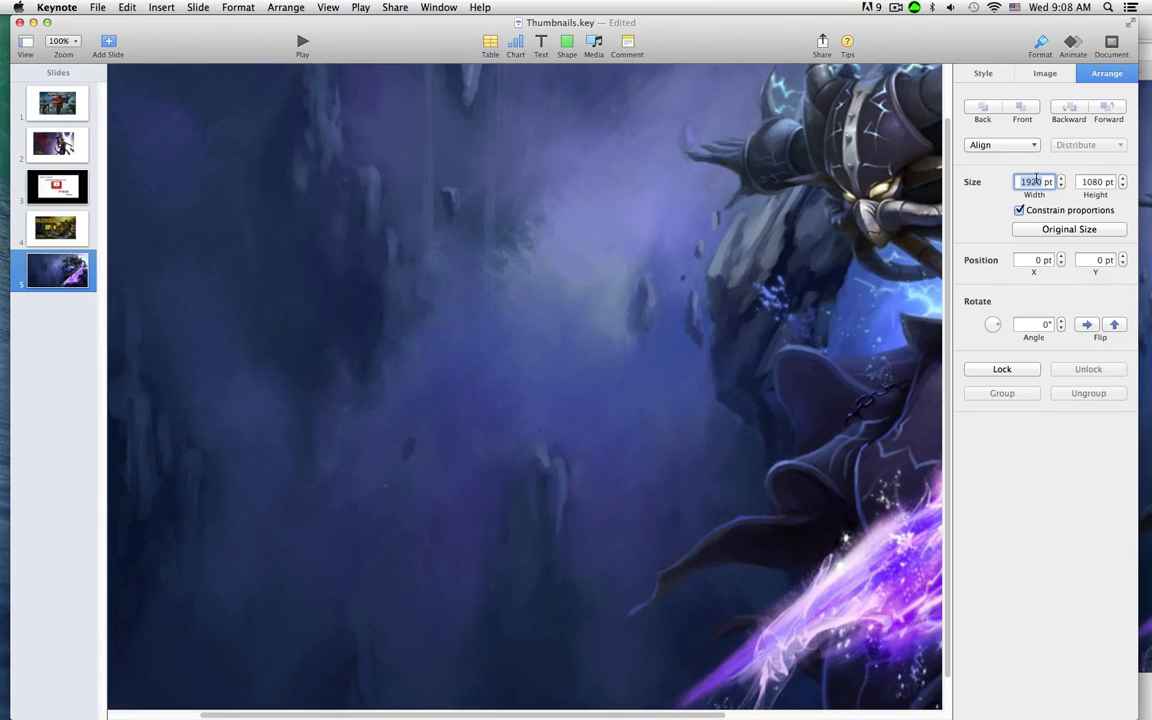
type("128")
key("Tab")
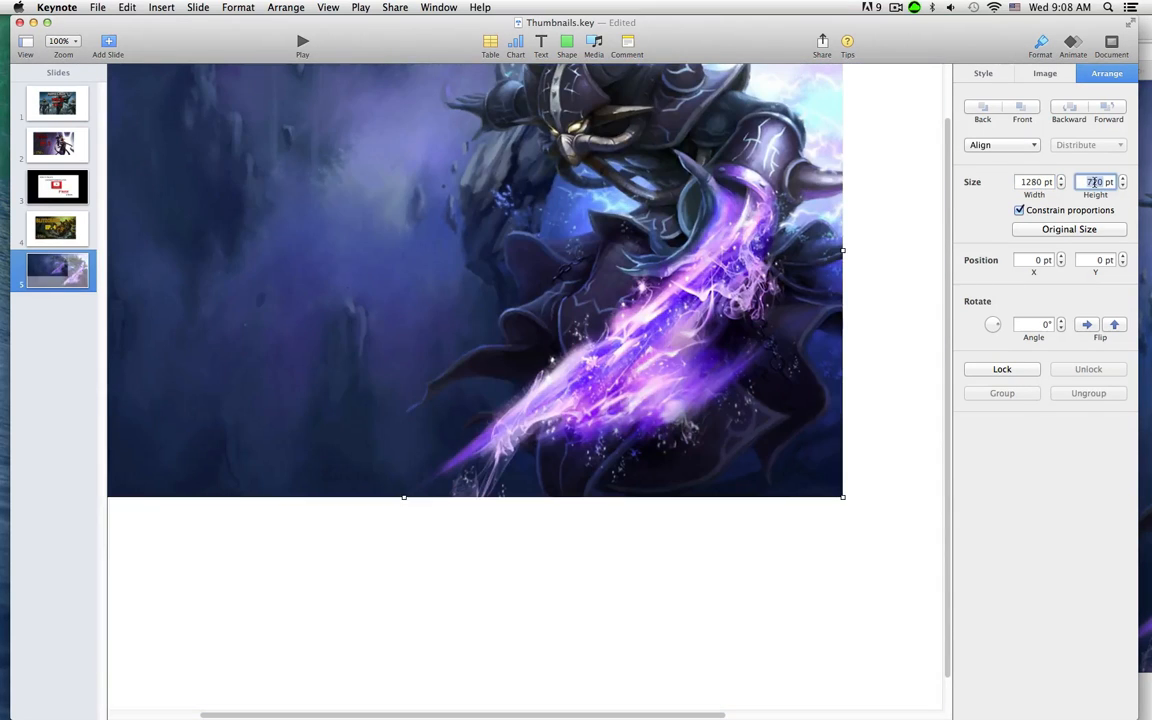
left_click_drag(565, 297, 677, 426)
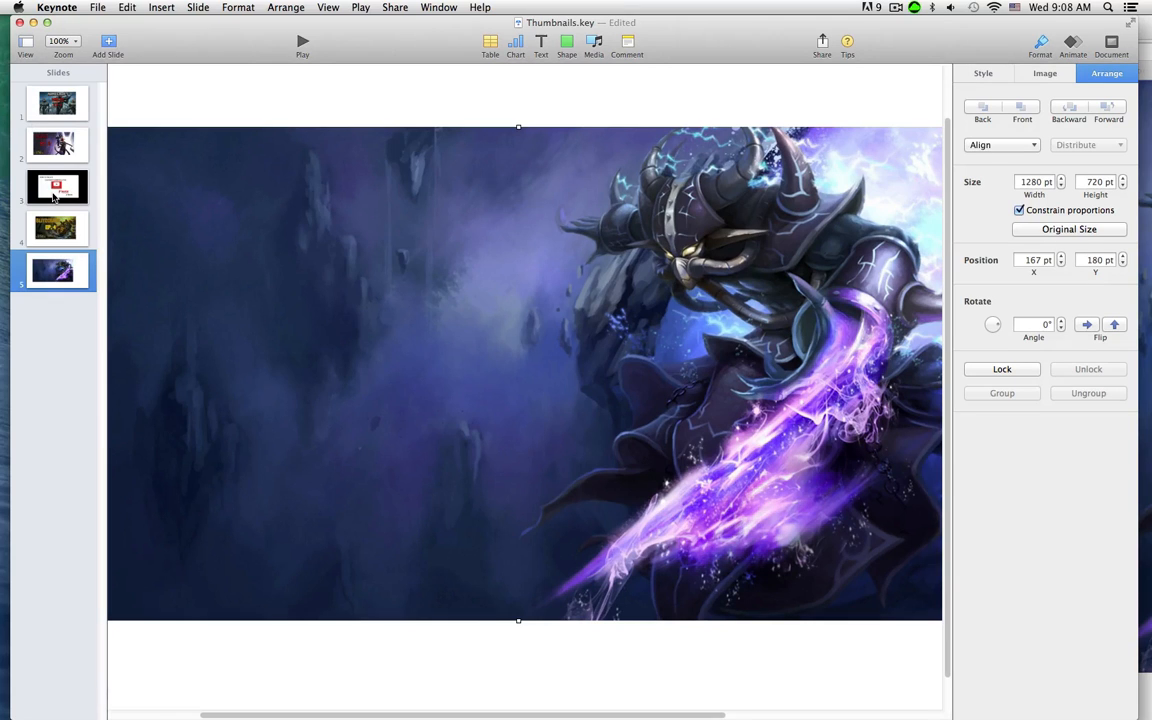
Add another blank slide after the Kassadin slide
mouse_move(3, 186)
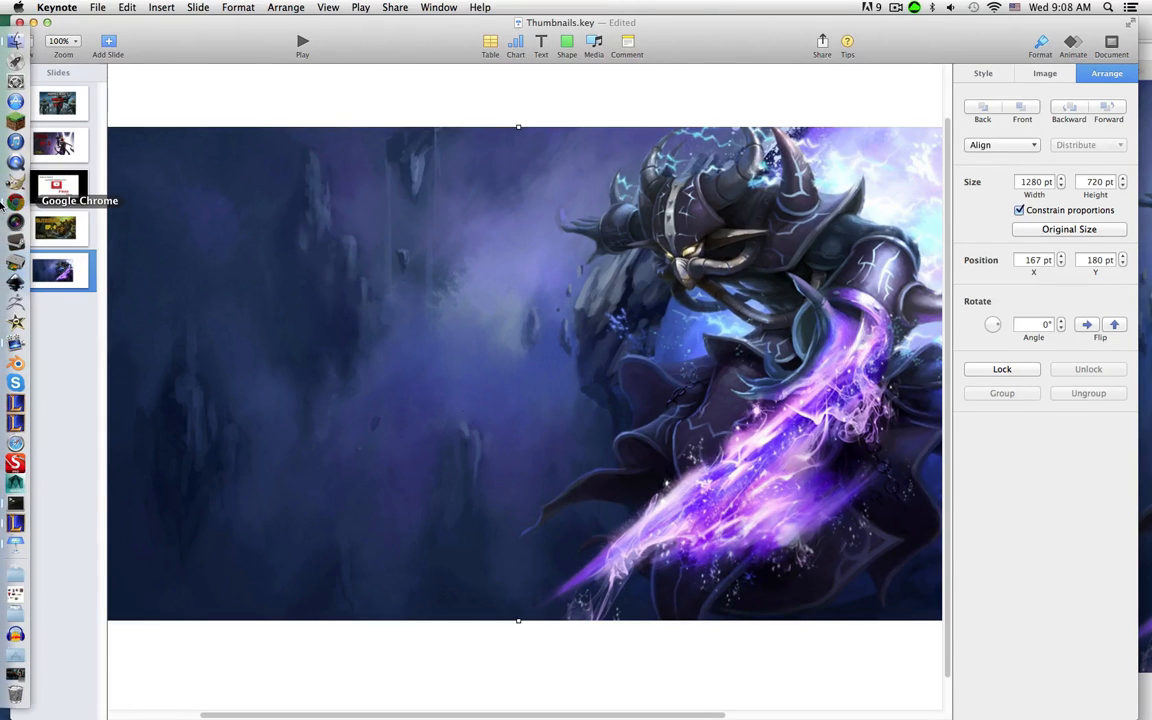
left_click(15, 192)
left_click(111, 44)
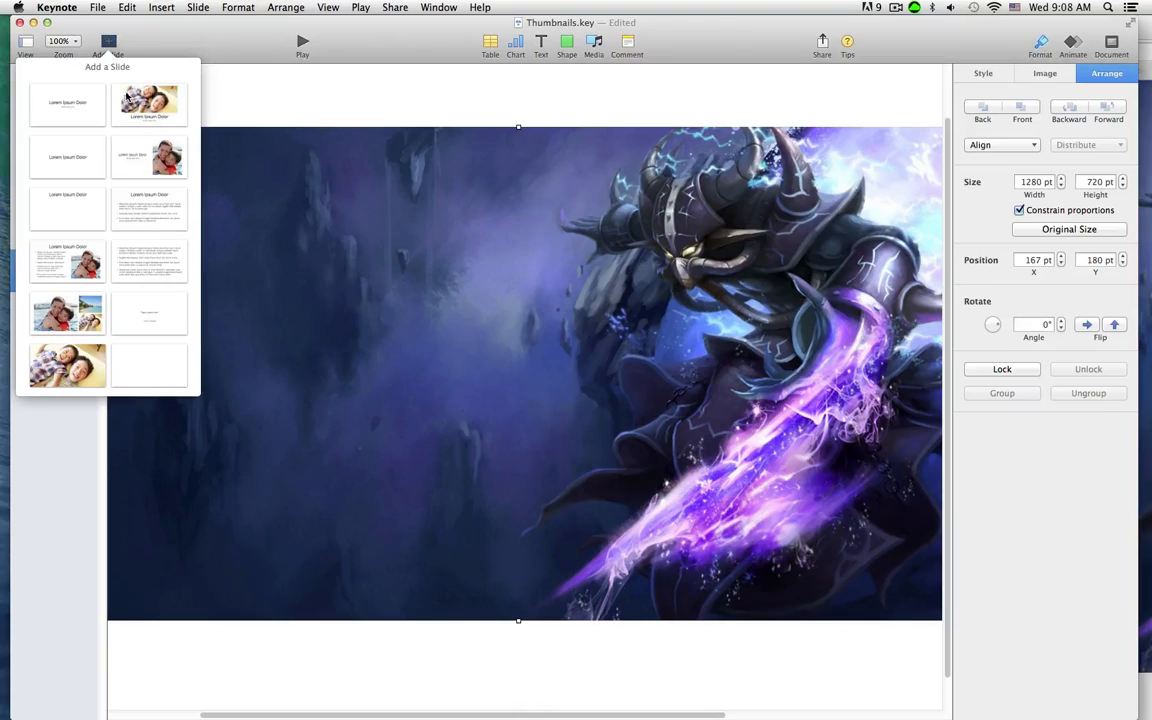
left_click(148, 326)
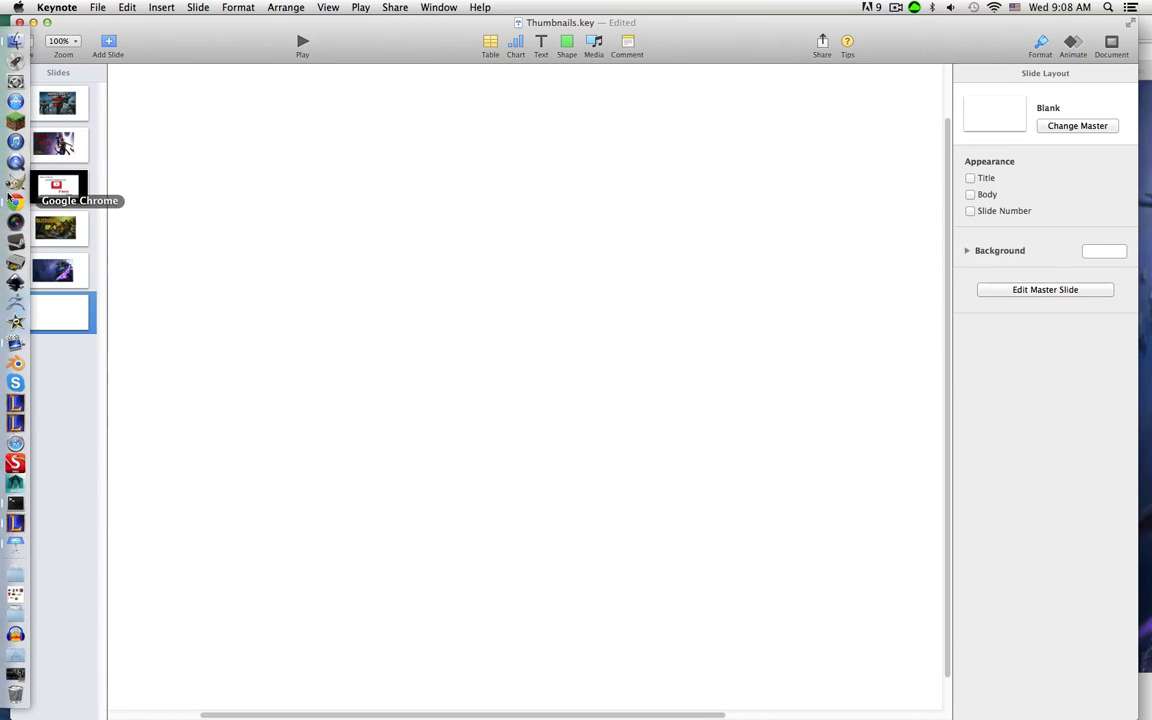
Switch to Chrome and search Google Images for "mario"
left_click(15, 196)
left_click(673, 52)
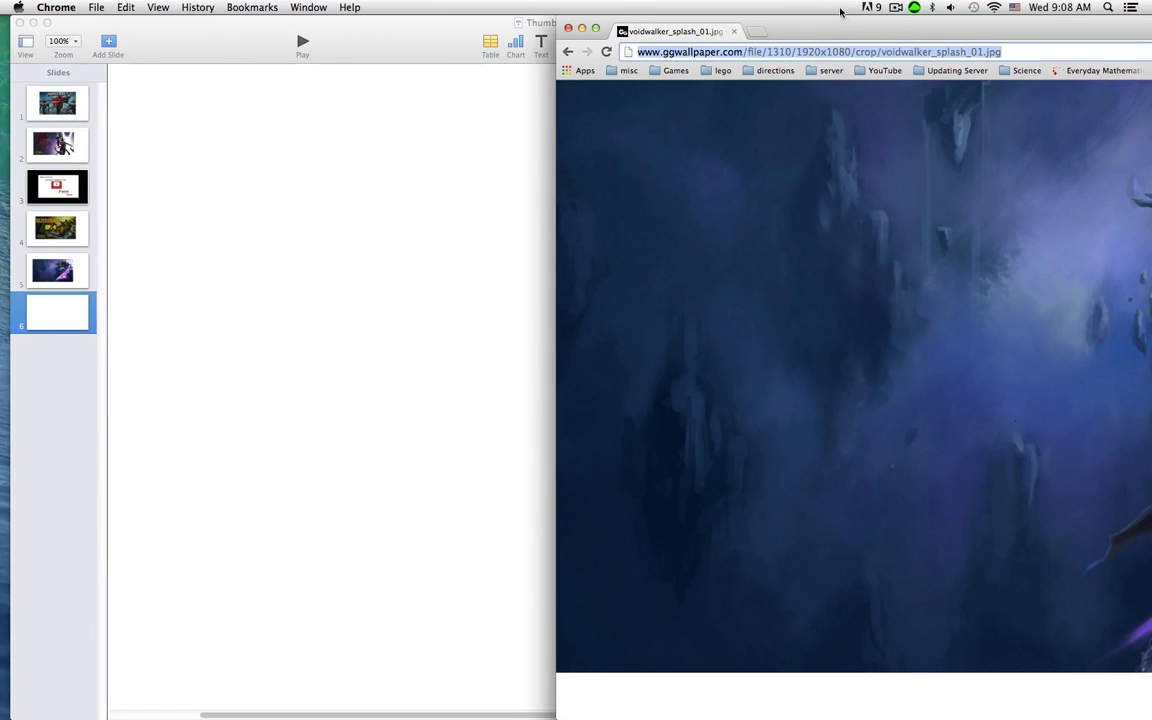
left_click_drag(783, 22, 457, 5)
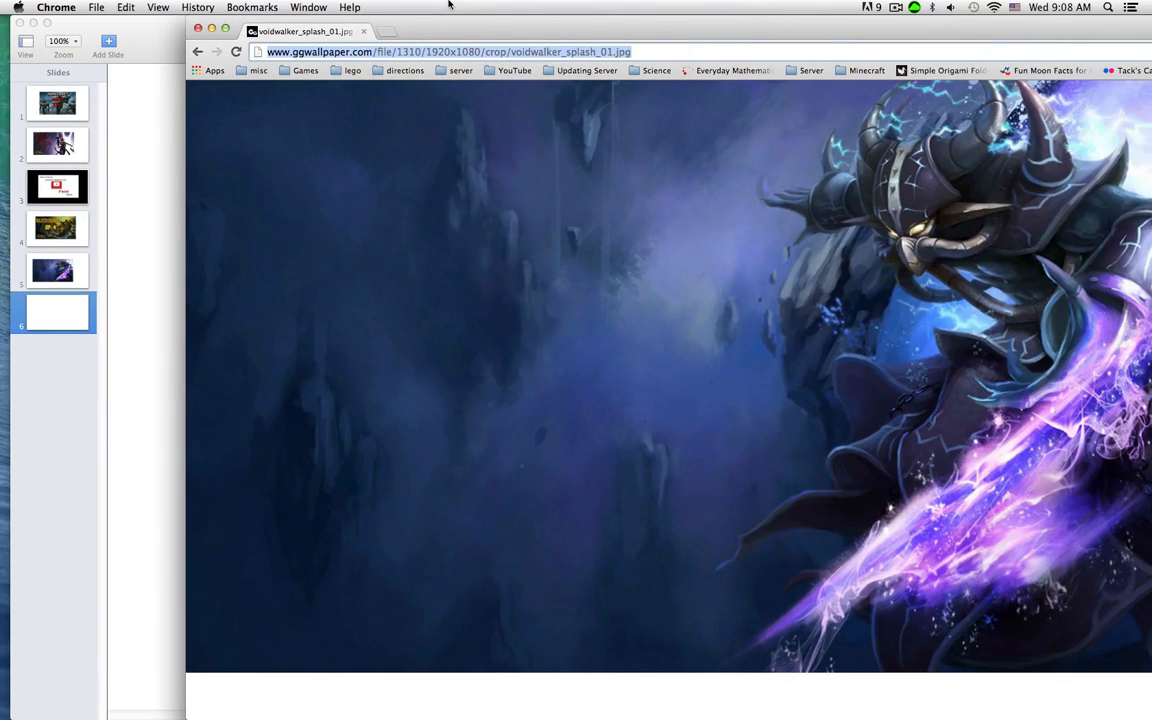
type("mario")
key("Return")
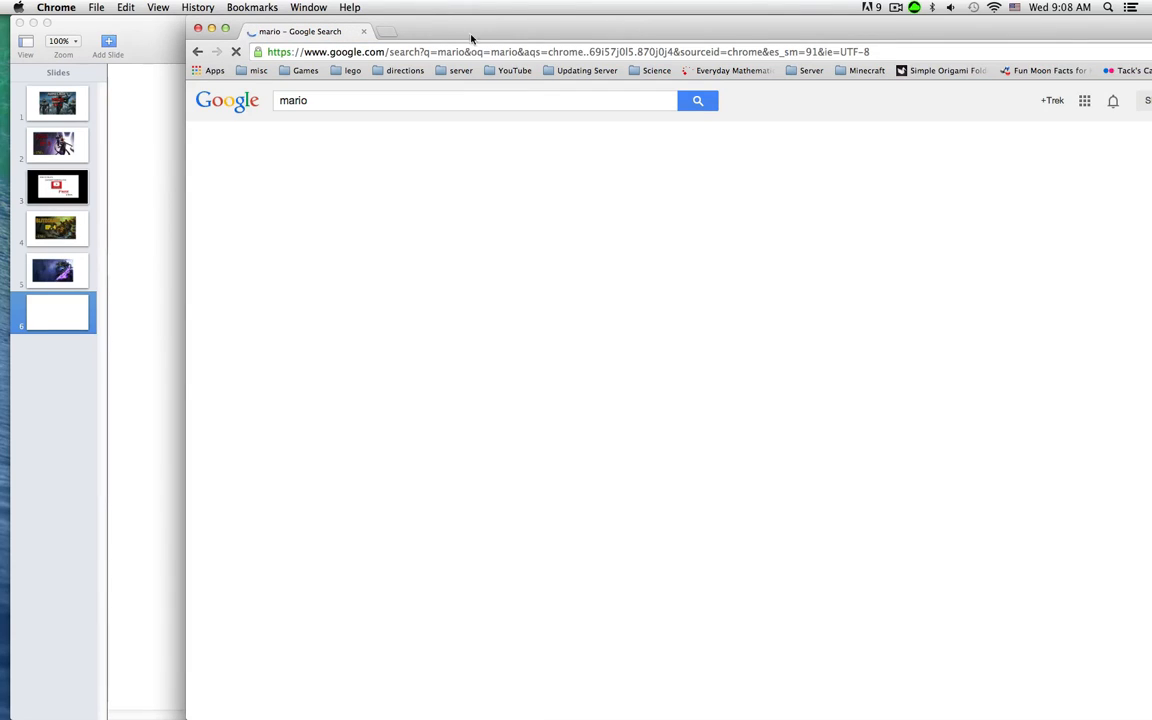
left_click(322, 141)
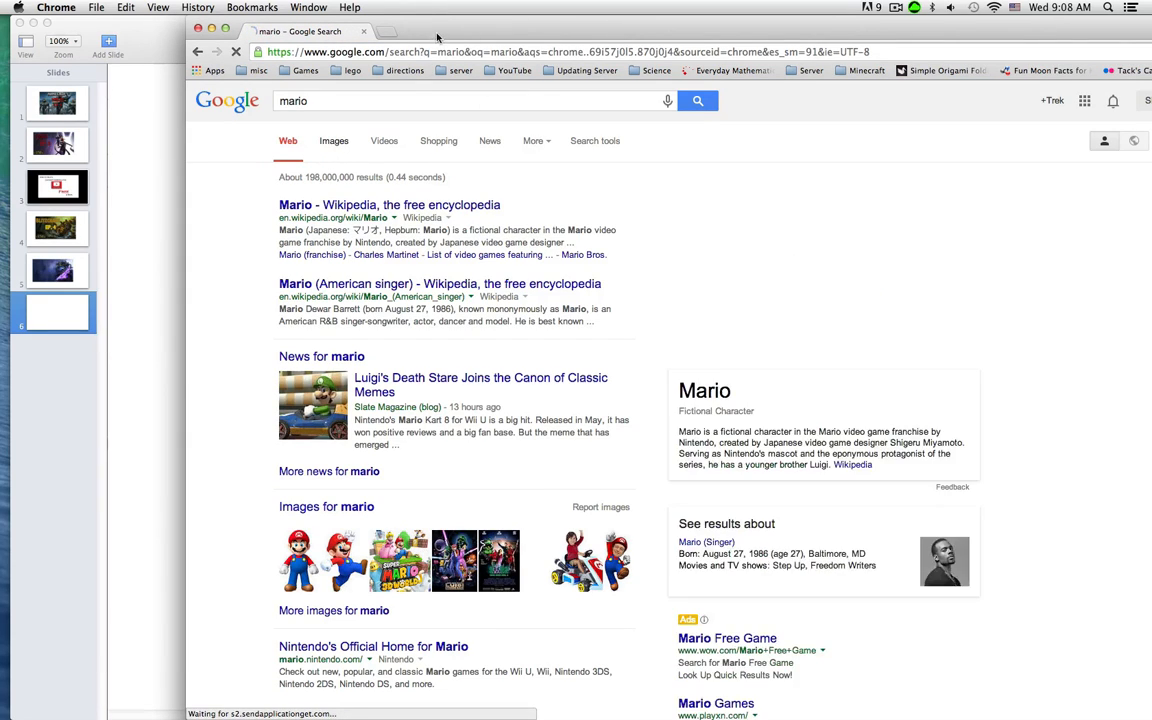
Open the 2216-pixel-wide jumping Mario image at full size and place it on the blank sixth slide in Keynote
left_click_drag(441, 32, 737, 32)
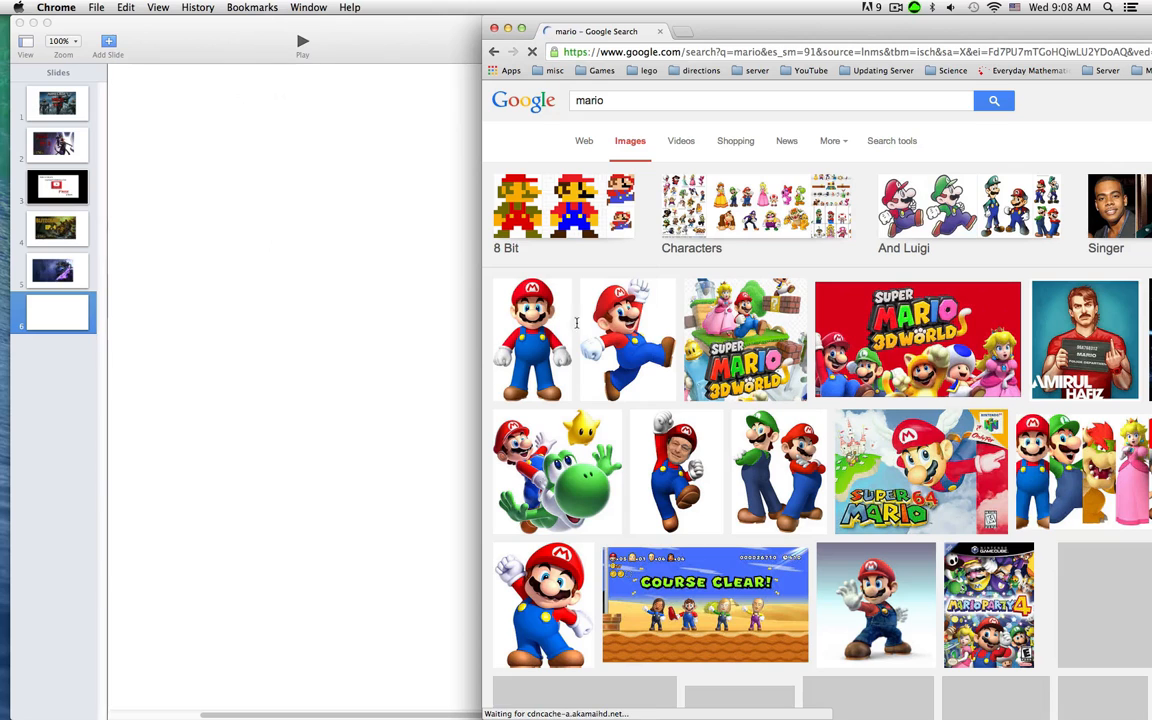
left_click(640, 364)
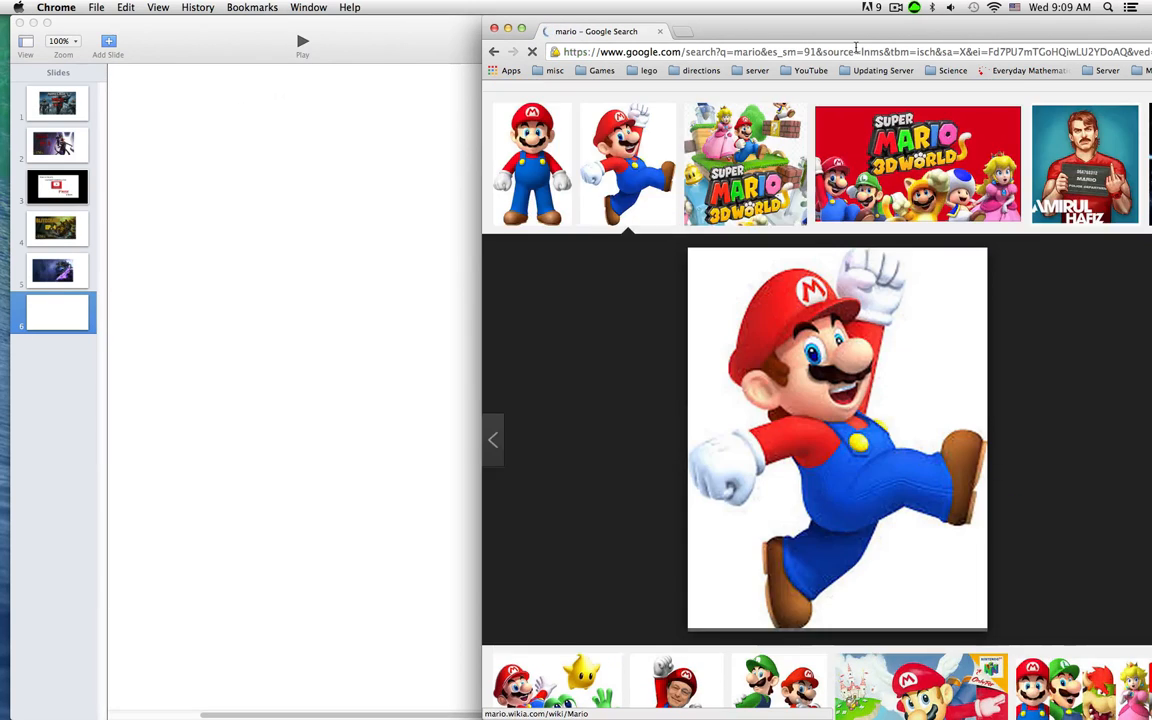
left_click_drag(853, 40, 569, 40)
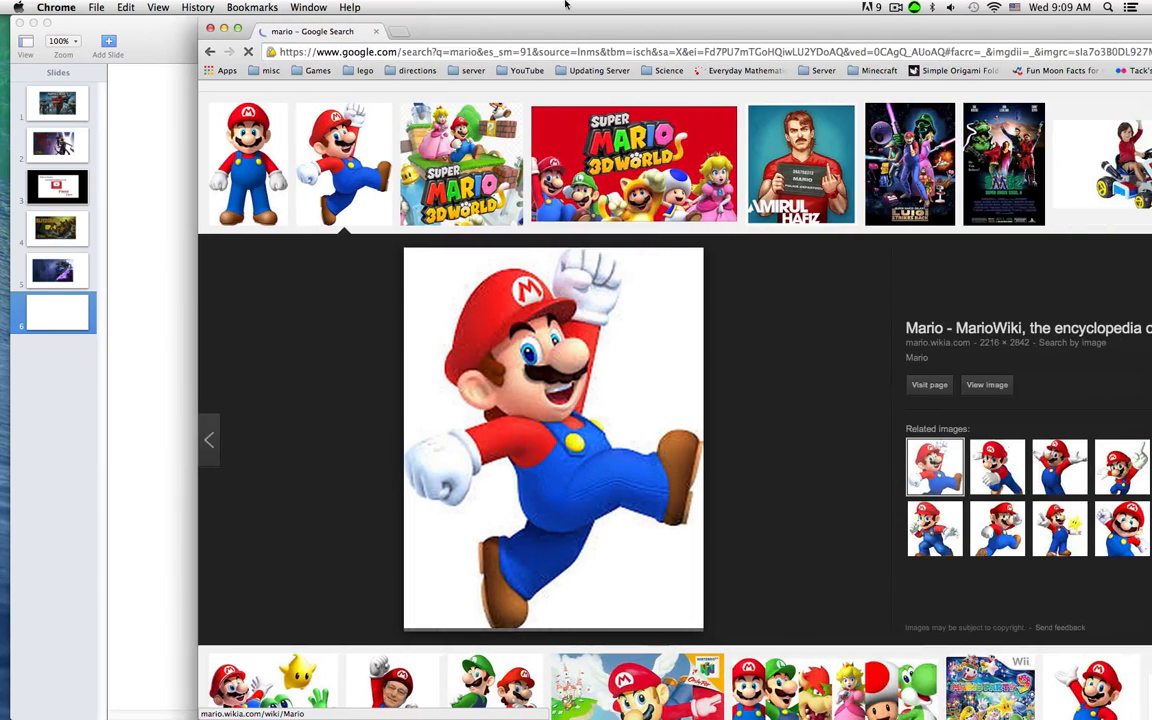
left_click(978, 396)
left_click_drag(522, 31, 964, 31)
left_click_drag(996, 398, 373, 357)
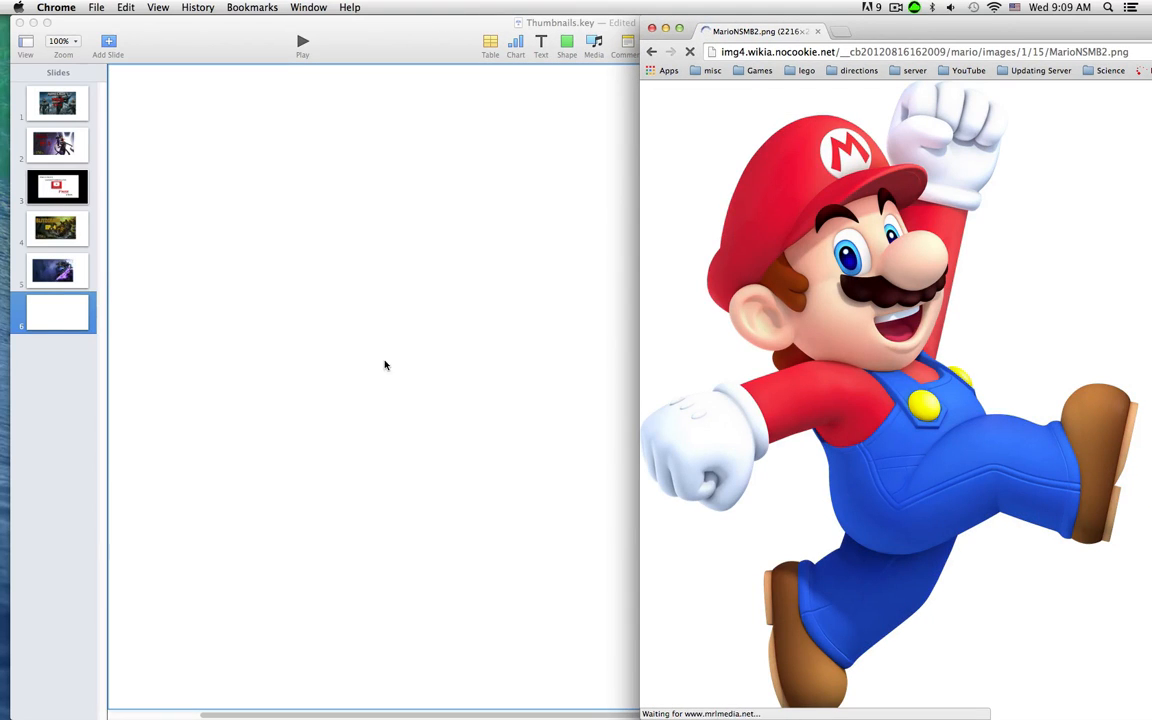
left_click(506, 393)
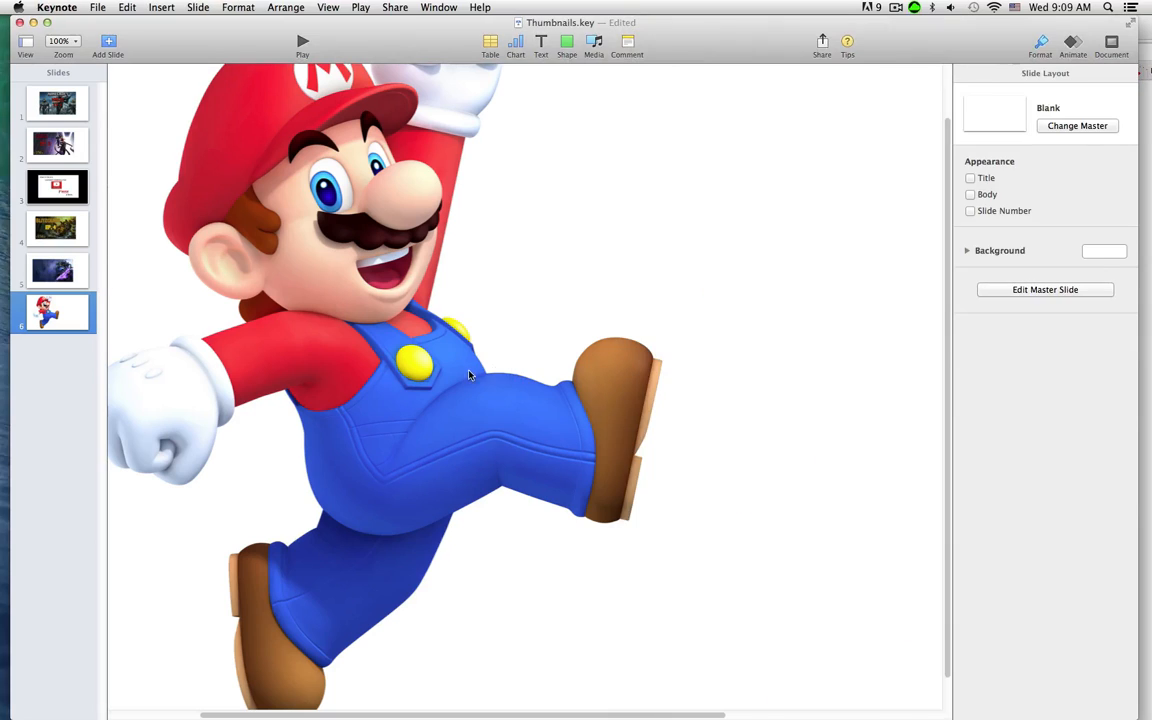
Try scaling the Mario image to 1280 pt wide with constrained proportions
left_click_drag(469, 375, 619, 434)
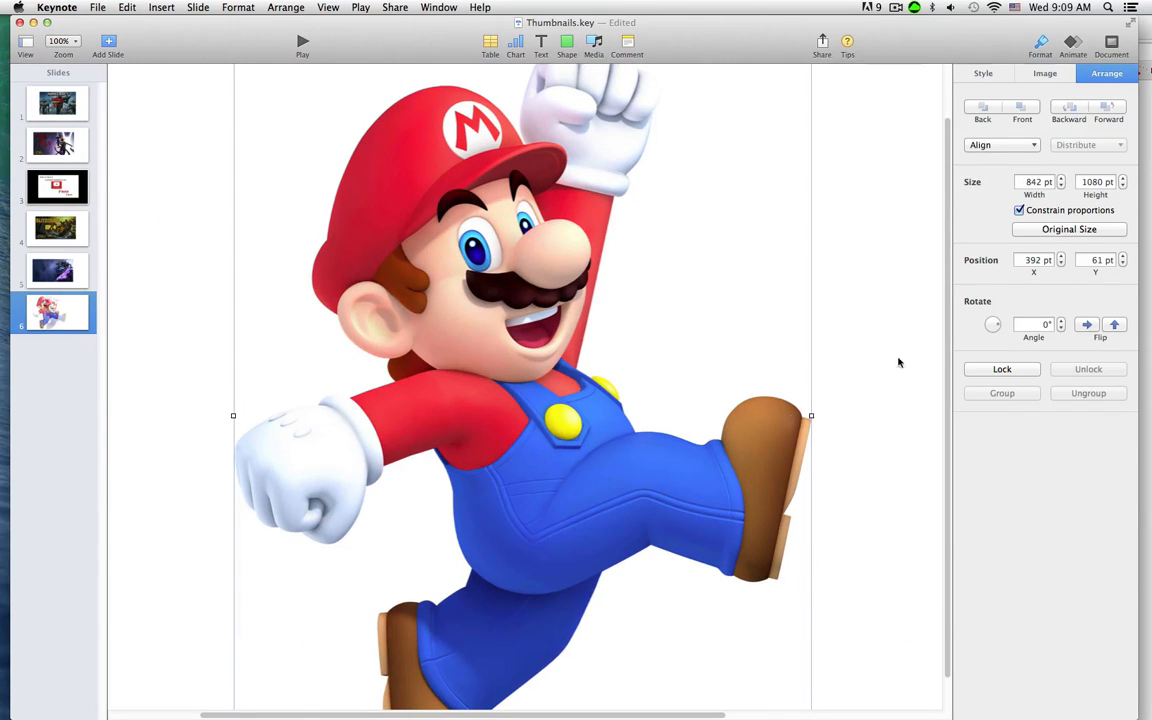
left_click(1032, 181)
type("128")
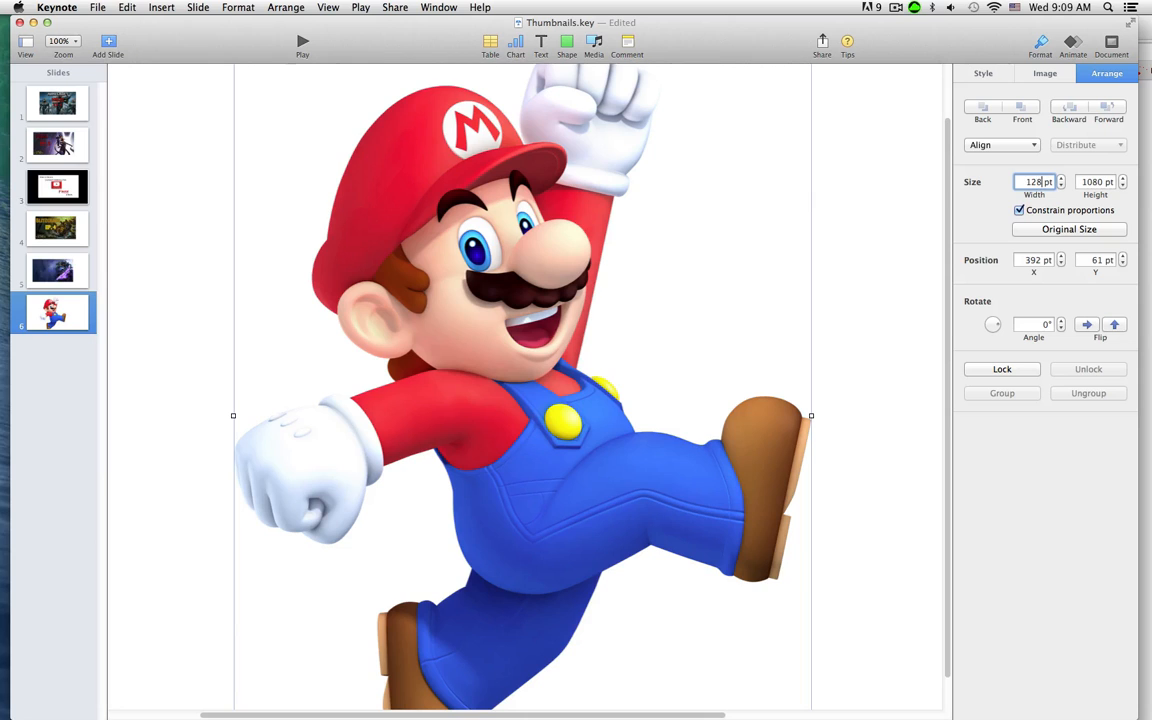
type("0")
key("Tab")
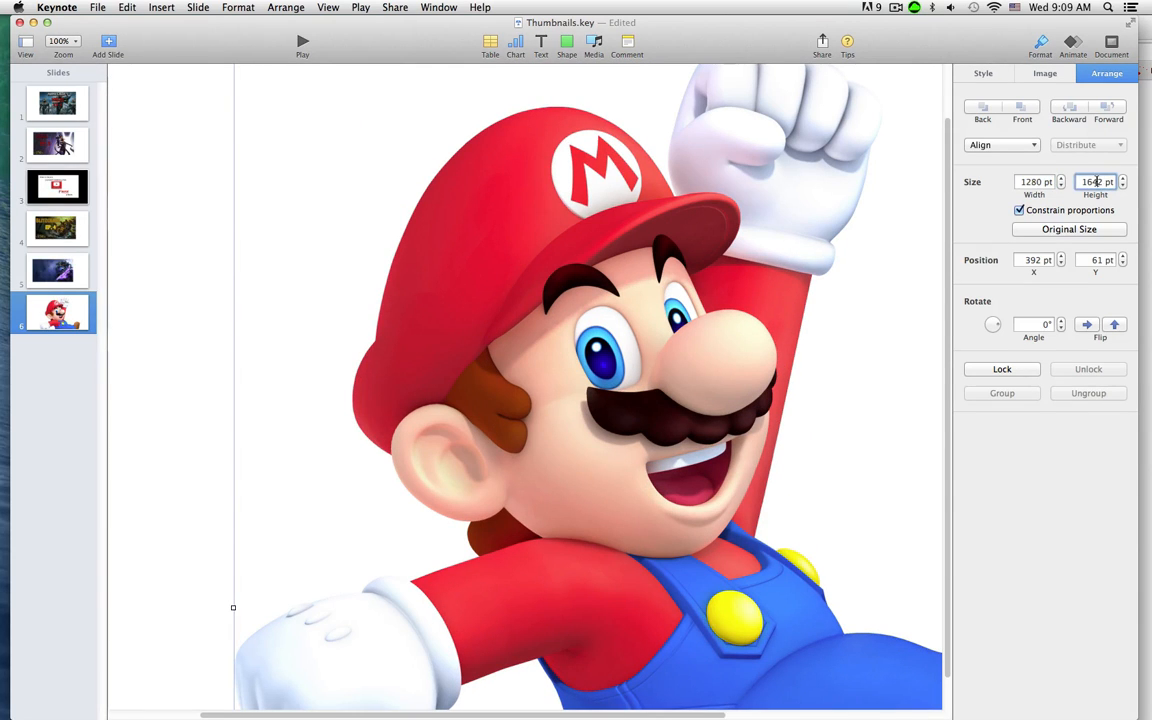
Scale the Mario image to 720 pt high with constrained proportions and move it to about X 469 pt, Y 168 pt
double_click(1097, 181)
type("720")
key("Return")
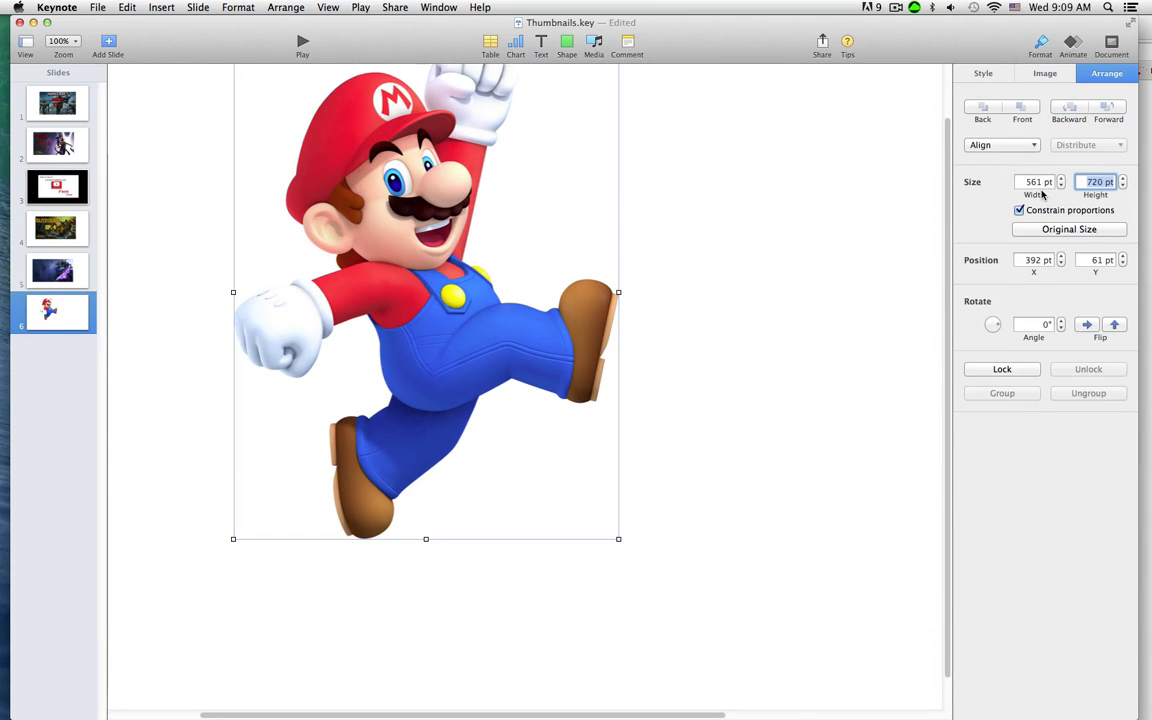
left_click_drag(381, 285, 477, 396)
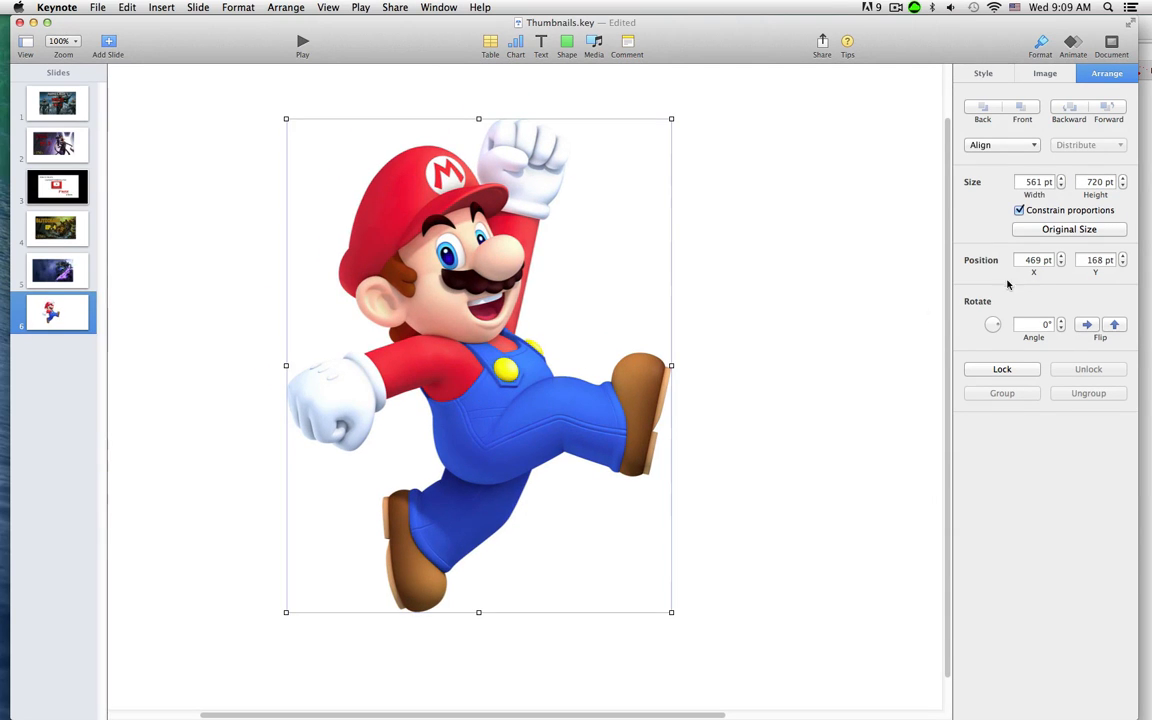
Stretch the Mario image to 1280 pt wide without constrained proportions and move it to about X 229 pt, Y 173 pt
left_click(1019, 210)
left_click(1036, 182)
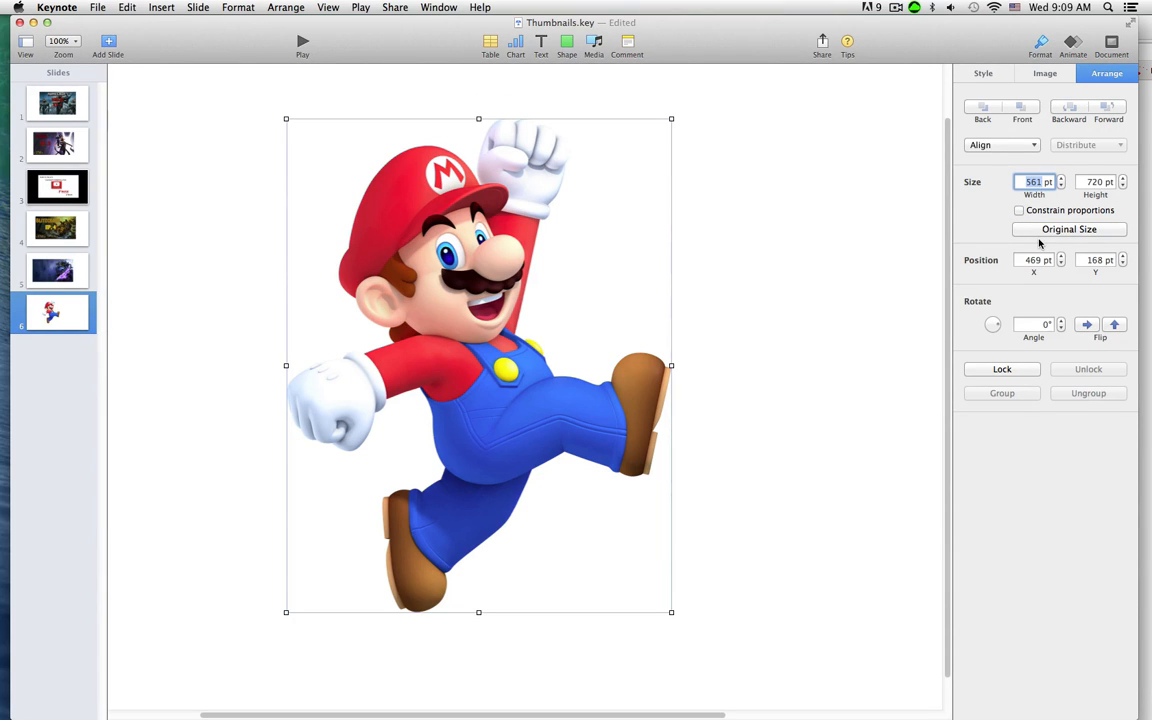
type("128")
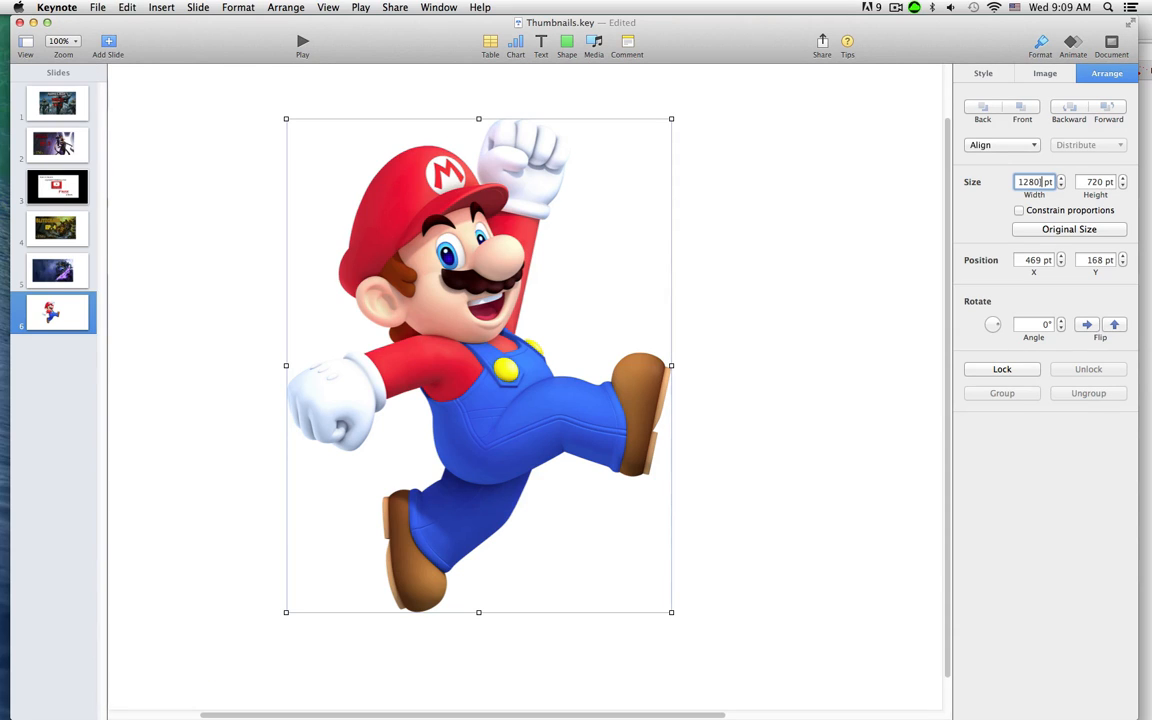
type("0")
key("Return")
left_click_drag(645, 343, 478, 346)
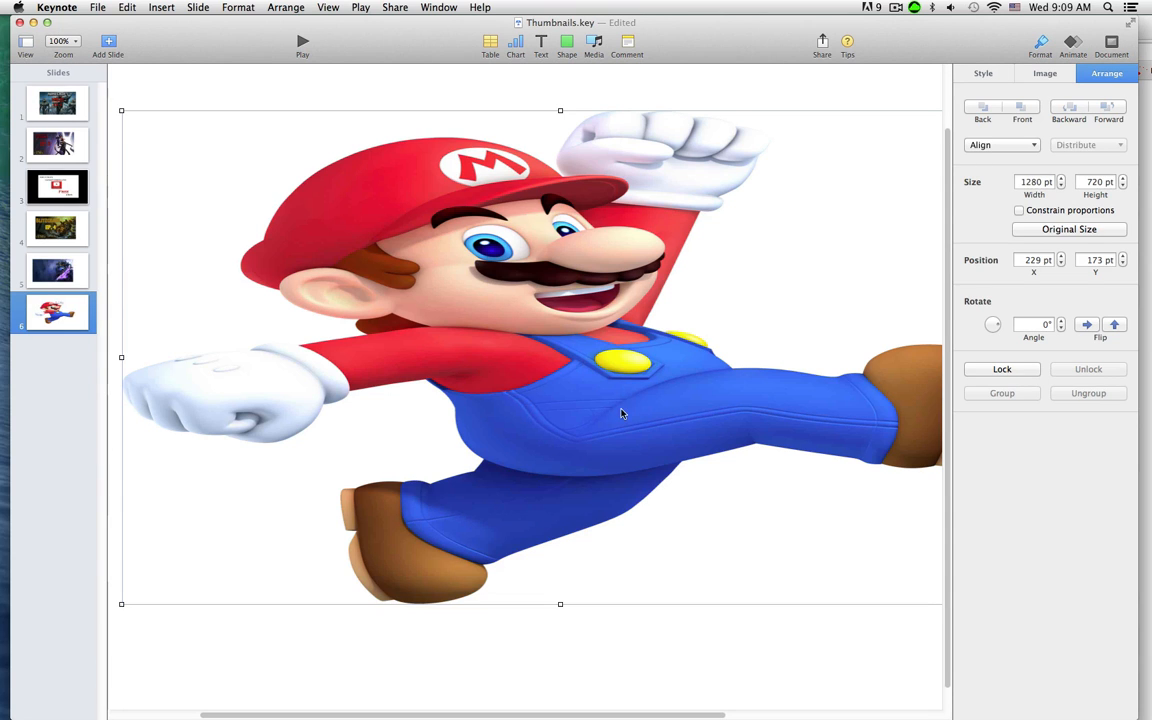
Set the view zoom to 75% and move the Kassadin image on the fifth slide to about X 301 pt, Y 169 pt
left_click(82, 287)
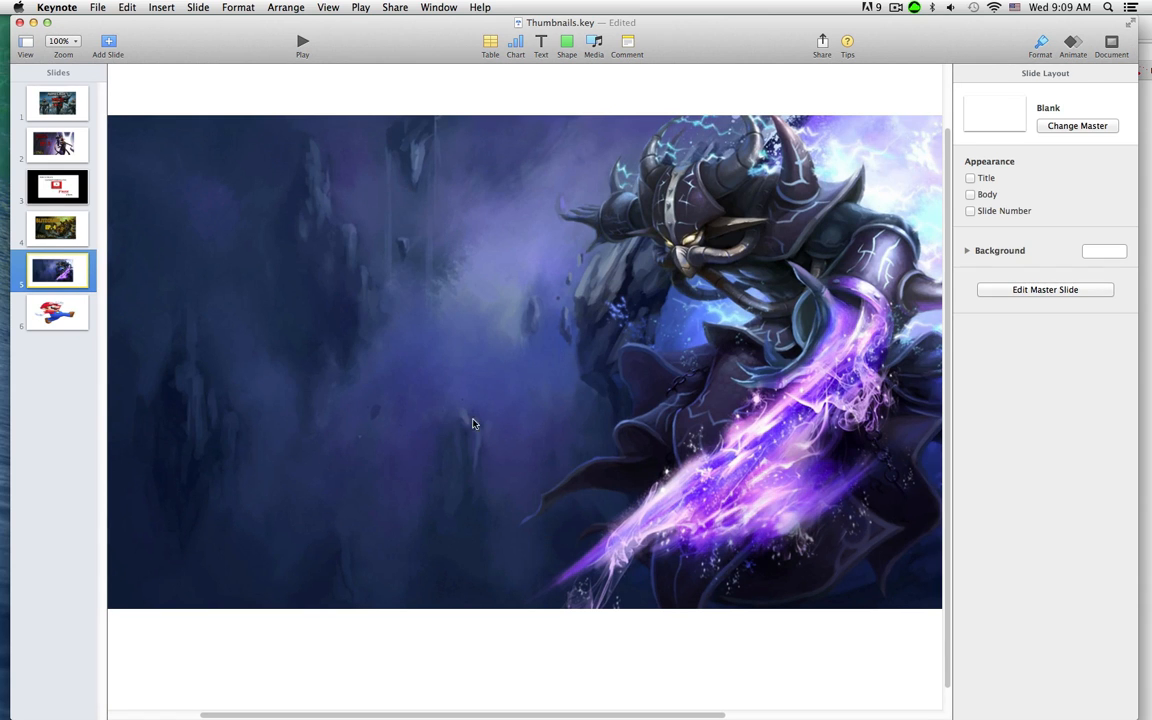
mouse_move(460, 321)
left_mouse_down()
mouse_move(478, 324)
mouse_move(465, 320)
left_mouse_up()
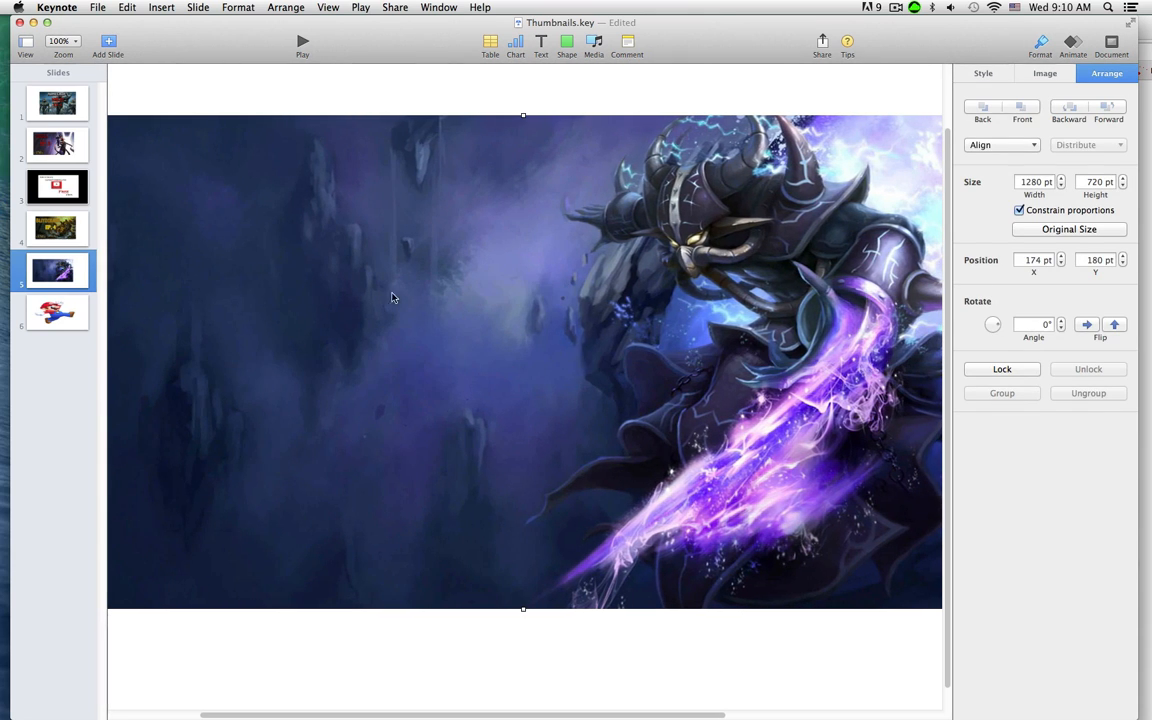
left_click(45, 218)
left_click(243, 551)
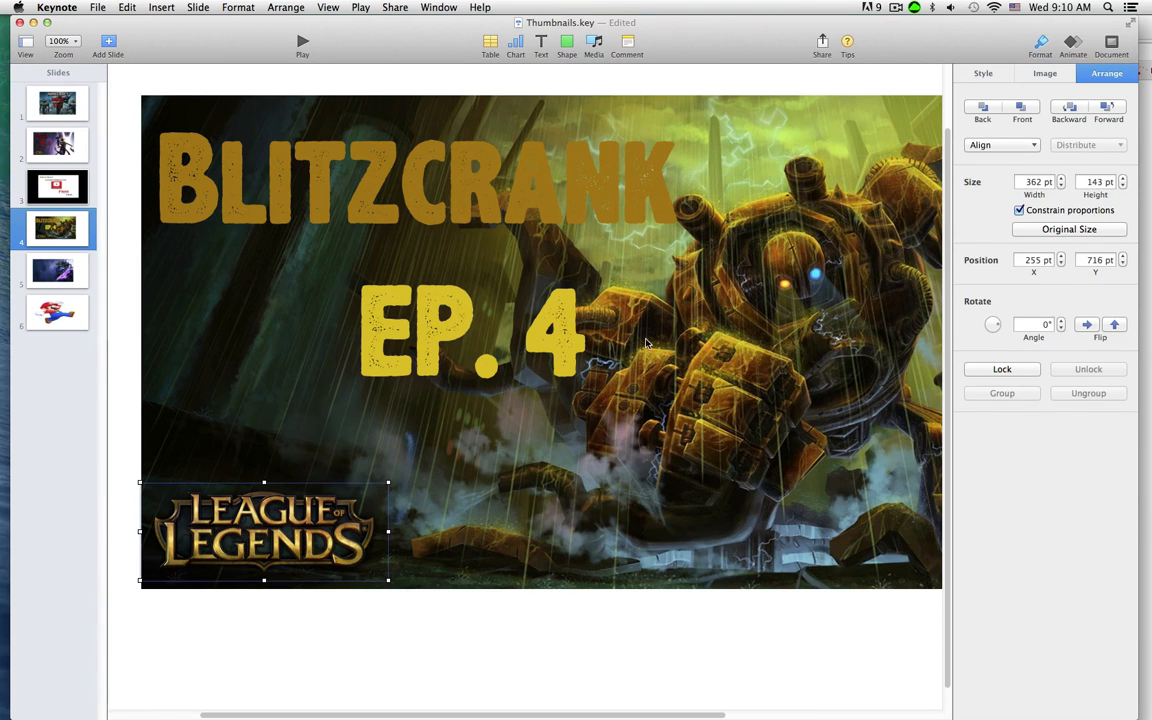
left_click(62, 41)
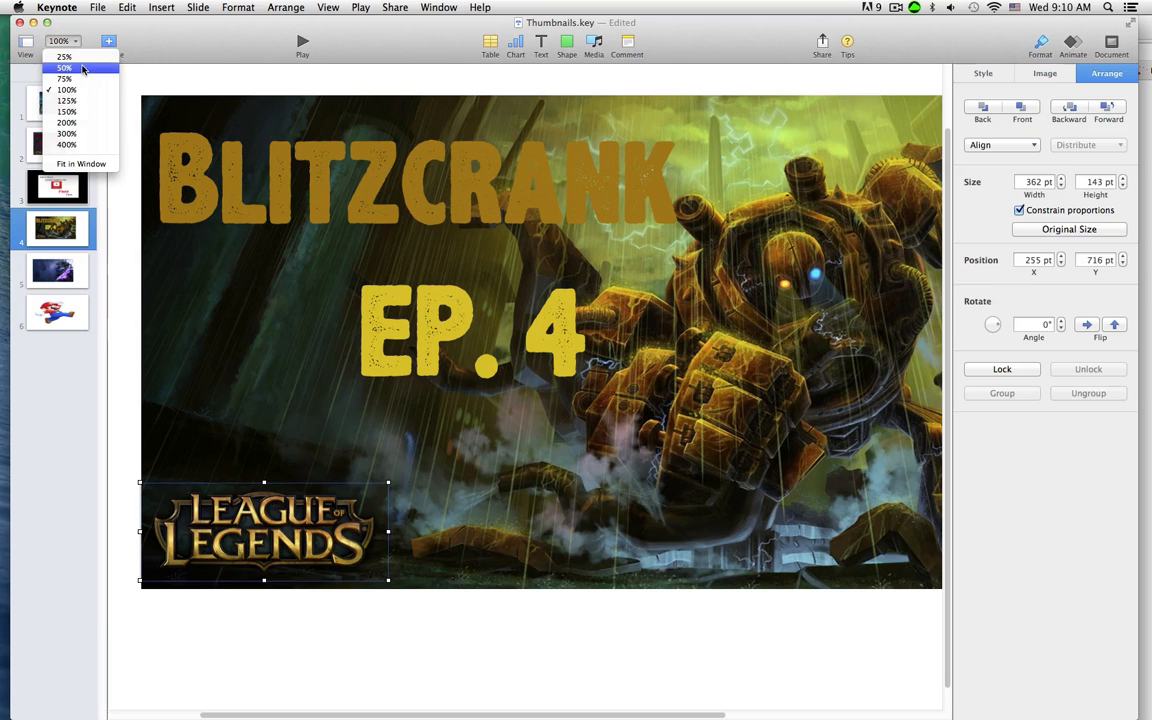
left_click(79, 68)
left_click(62, 41)
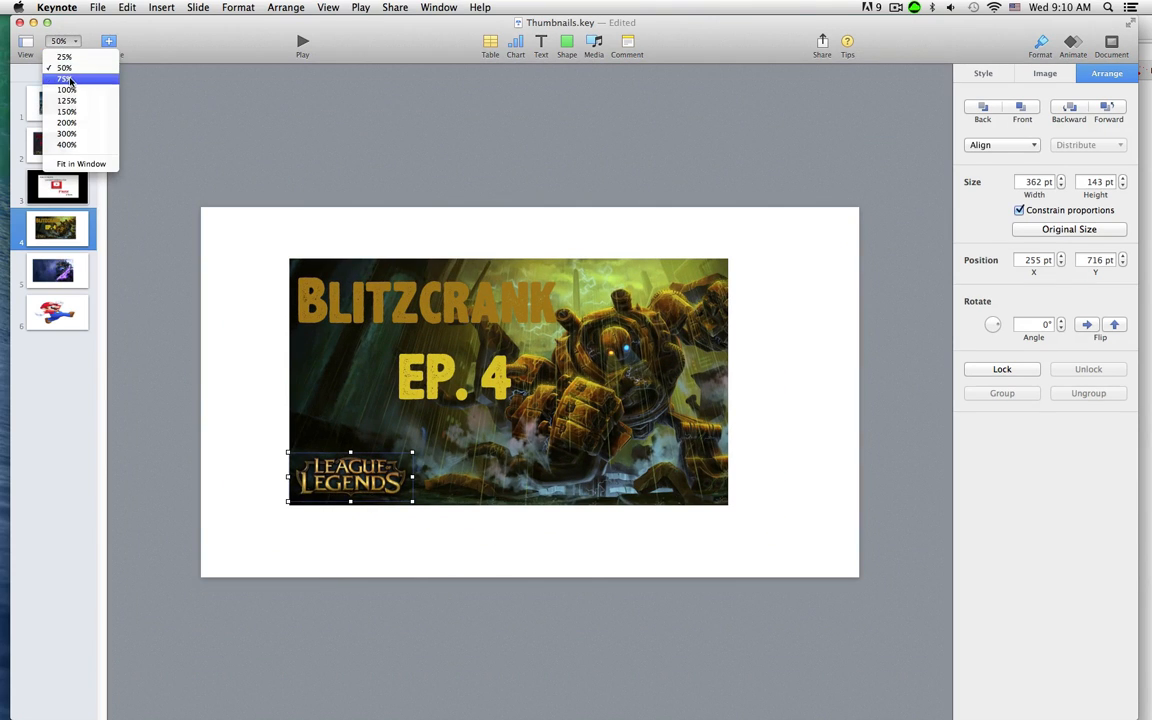
left_click(120, 100)
key("super+shift+period")
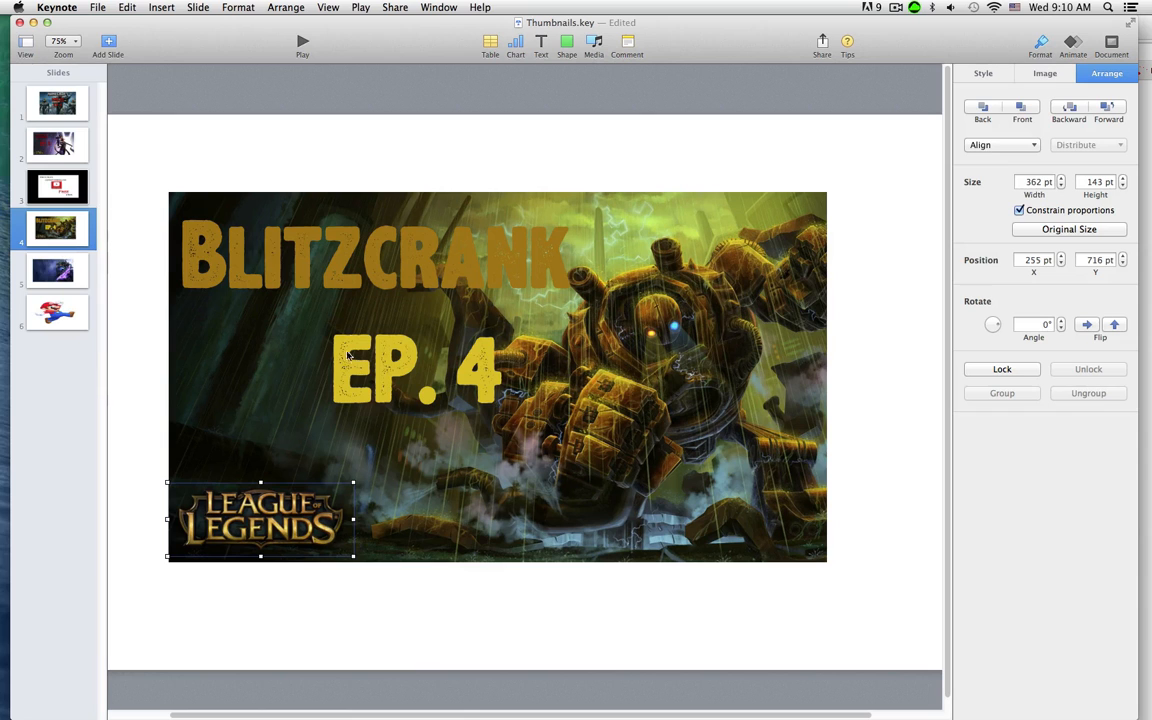
left_click(55, 263)
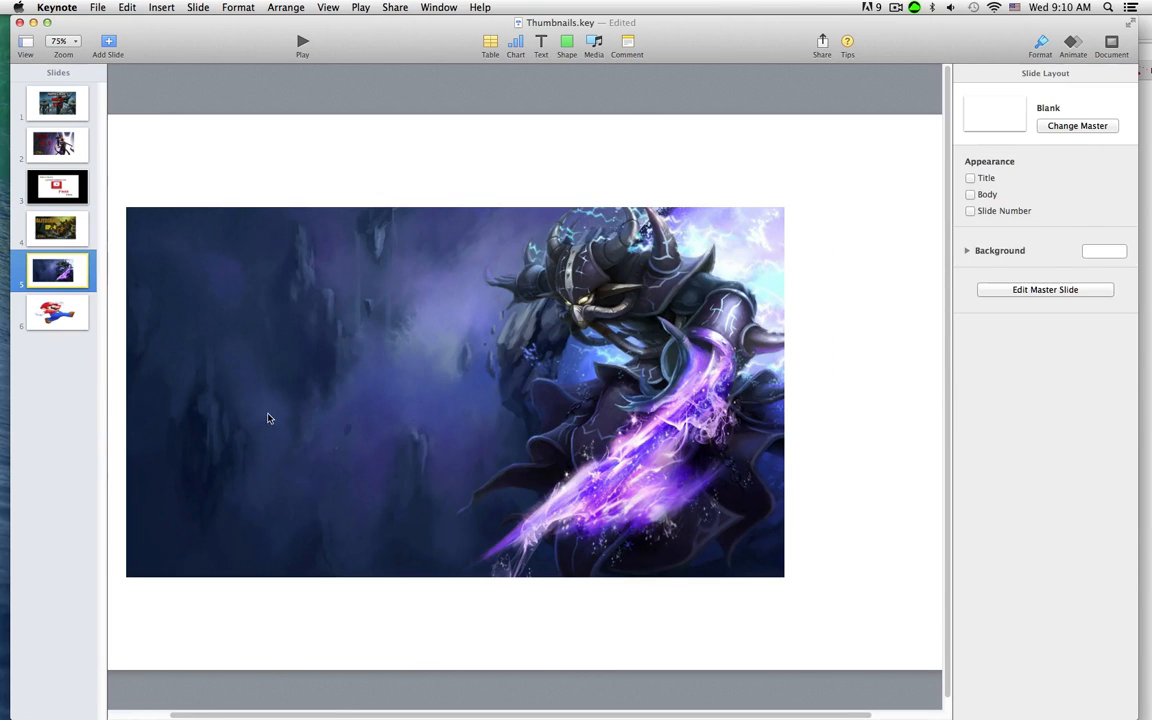
left_click_drag(289, 409, 354, 406)
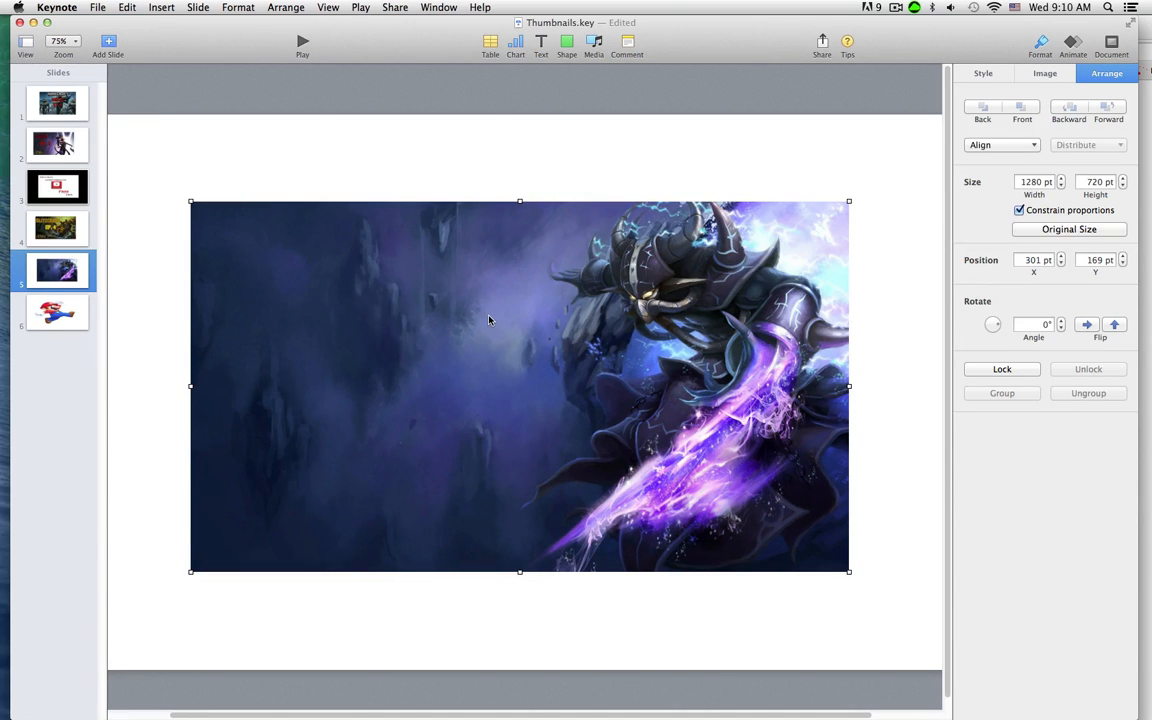
Copy the League of Legends logo from the Blitzcrank slide and place it in the lower-left corner of the Kassadin image
left_click(68, 218)
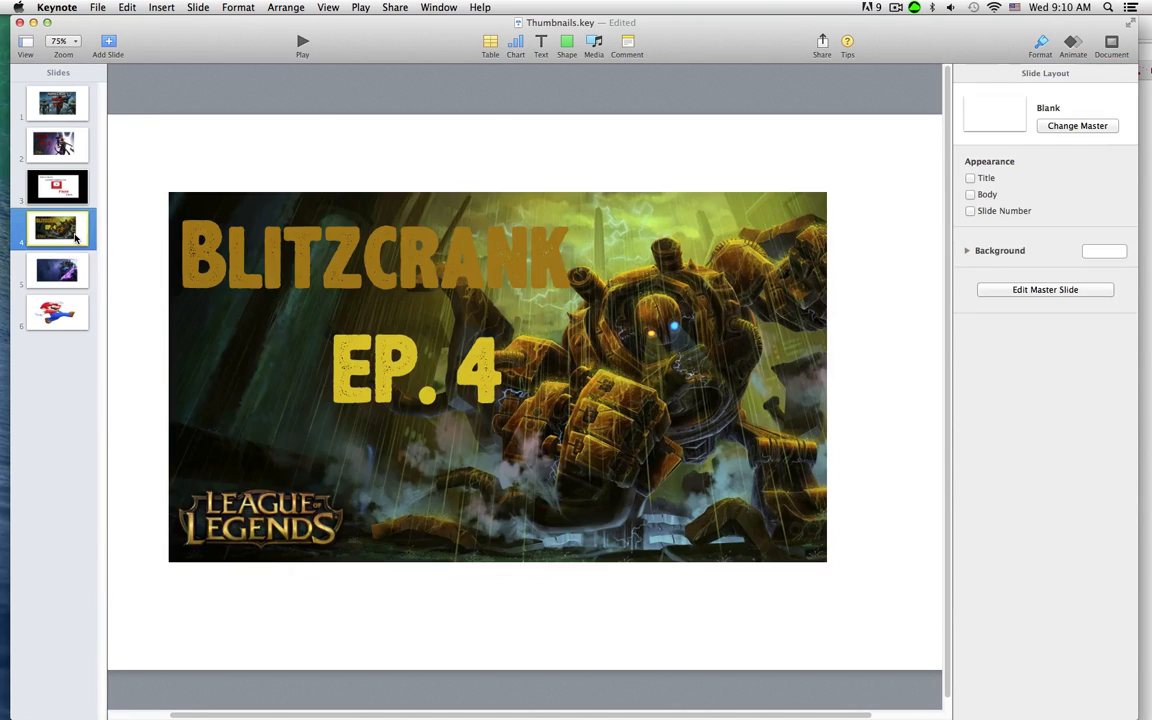
left_click(217, 533)
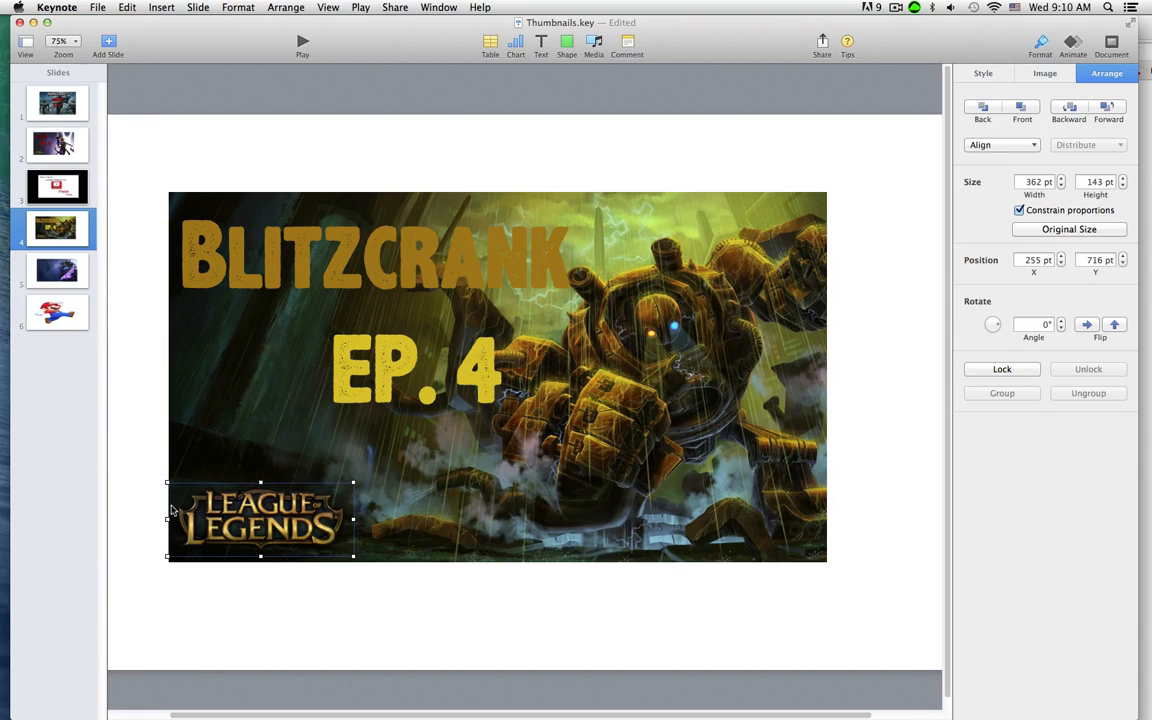
left_click(33, 280)
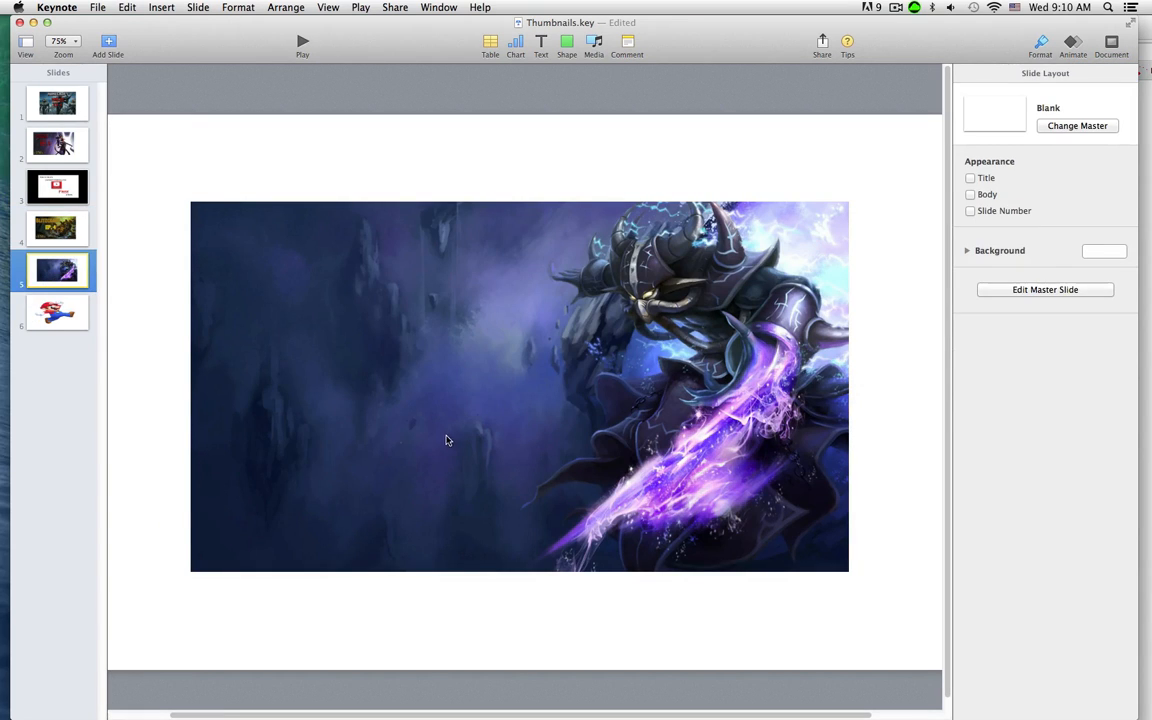
key("super+v")
left_click_drag(238, 521, 258, 540)
left_click(119, 501)
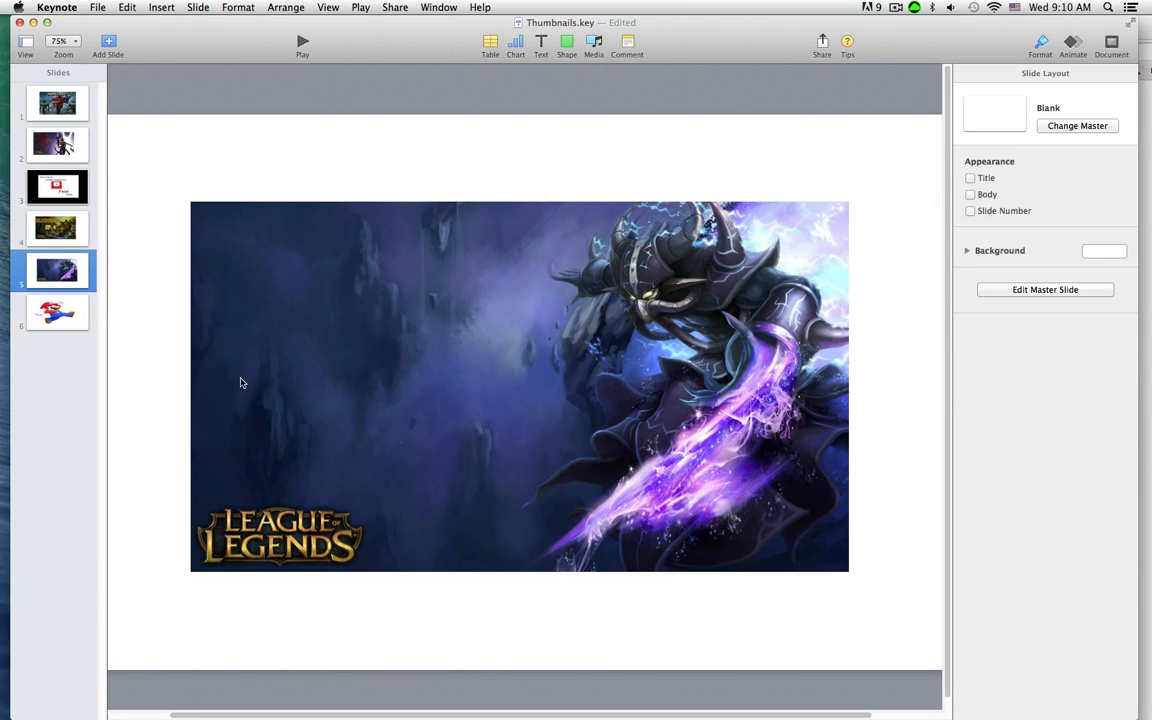
Add a text box reading "Kassadin" over the upper-left area of the Kassadin image
left_click(70, 229)
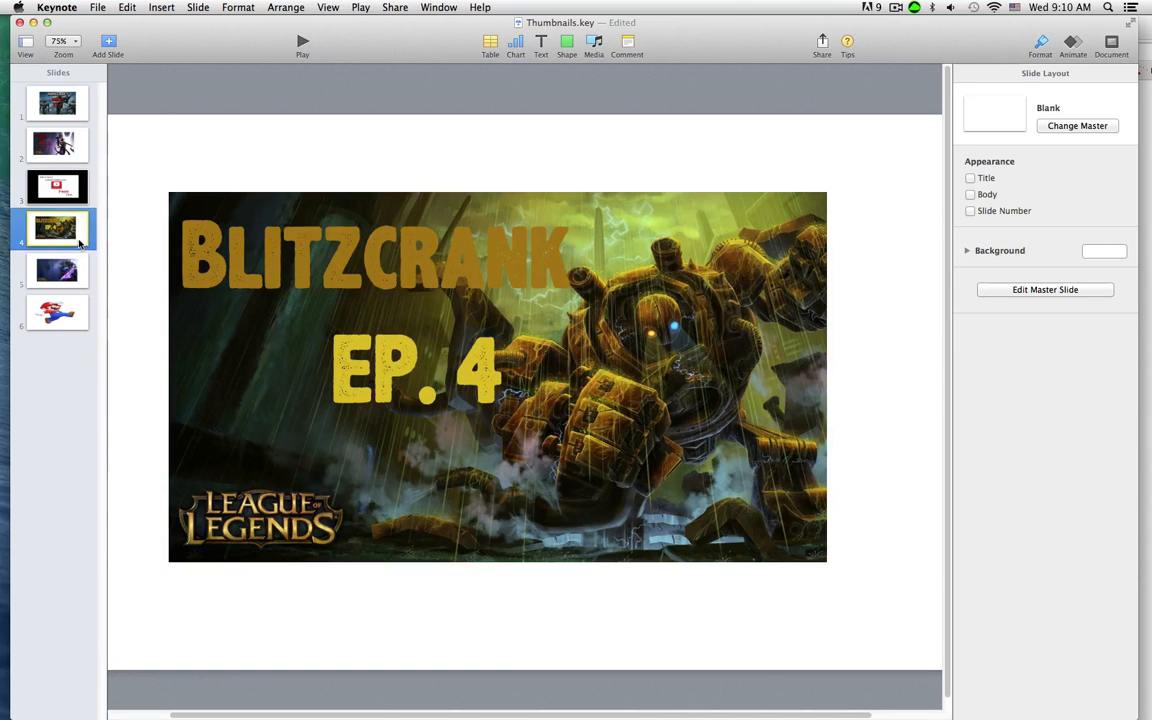
left_click(73, 266)
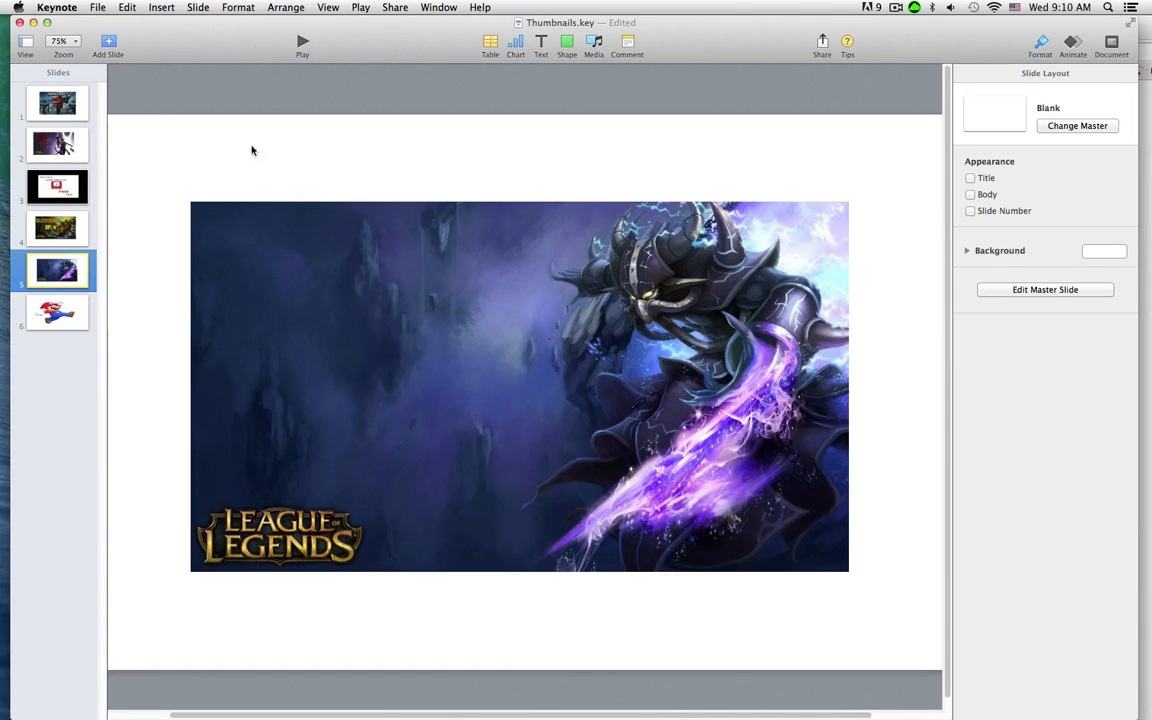
left_click(541, 42)
left_click_drag(537, 397, 266, 261)
double_click(400, 297)
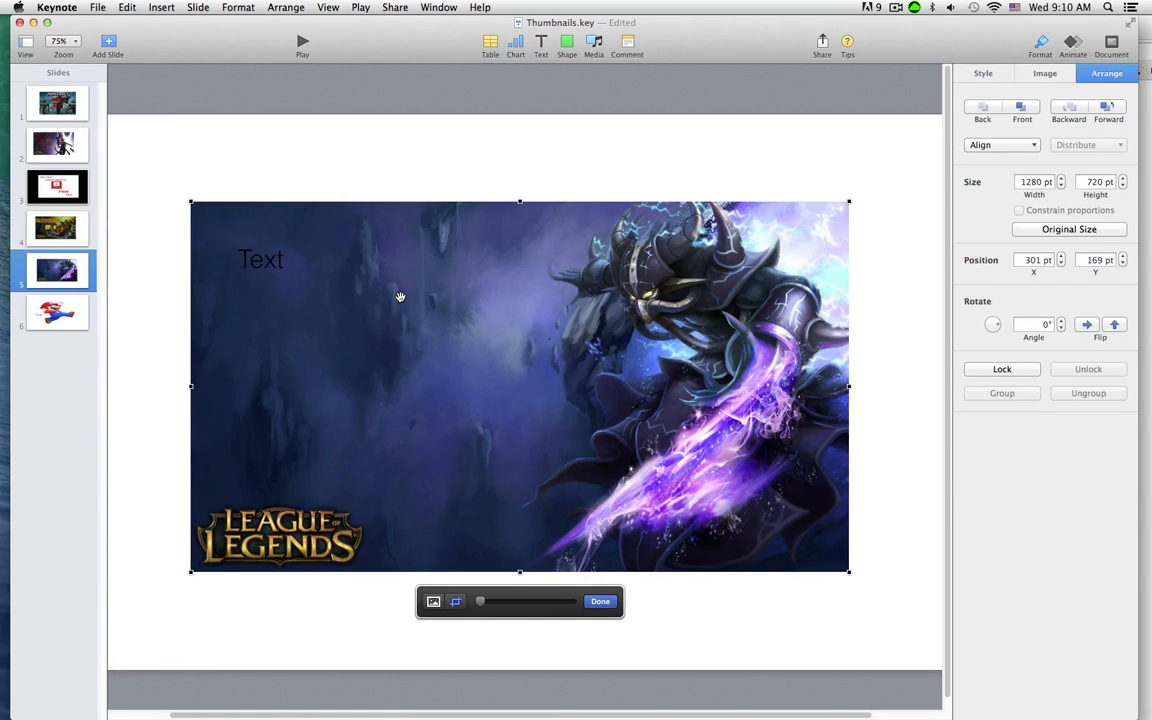
left_click(245, 265)
left_click(254, 267)
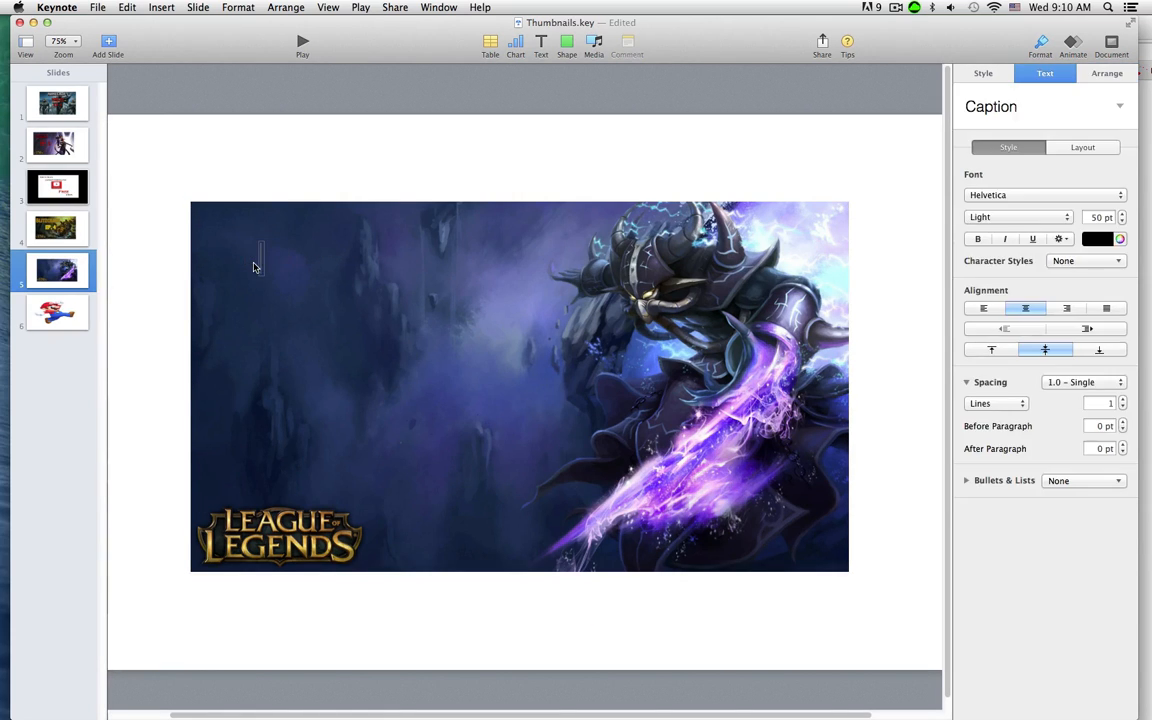
type("Kassadin")
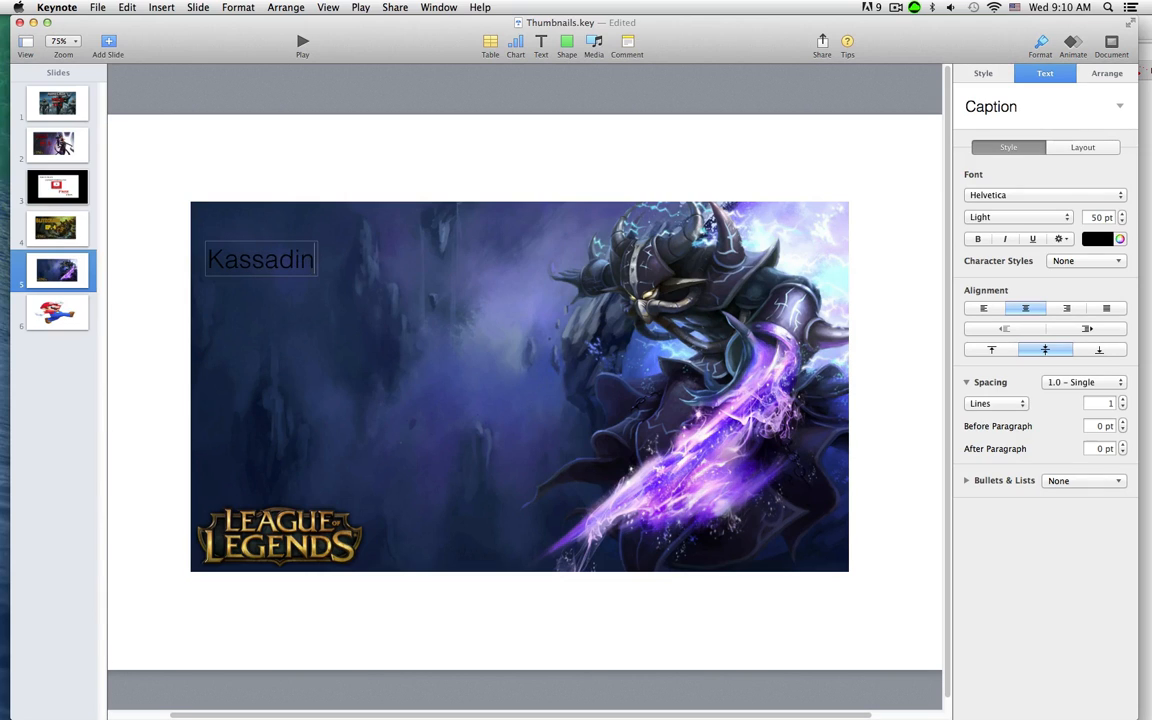
type(" Gamepl")
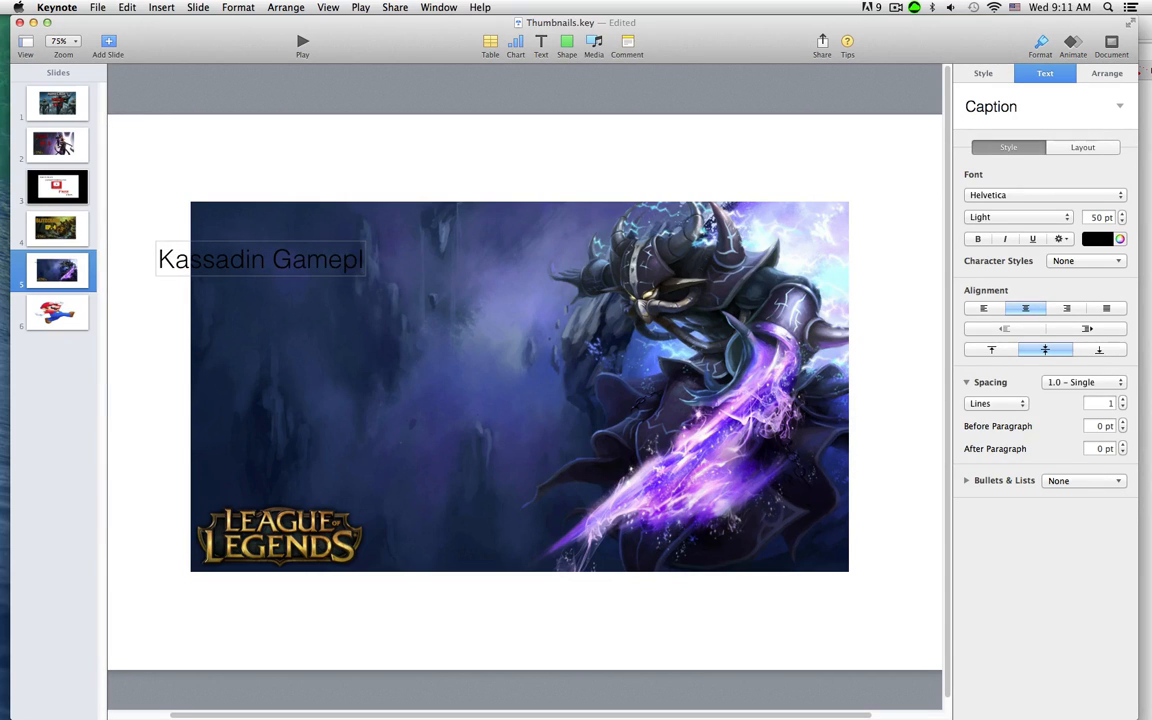
key("BackSpace")
key("BackSpace")
key("BackSpace")
key("BackSpace")
key("BackSpace")
key("BackSpace")
key("BackSpace")
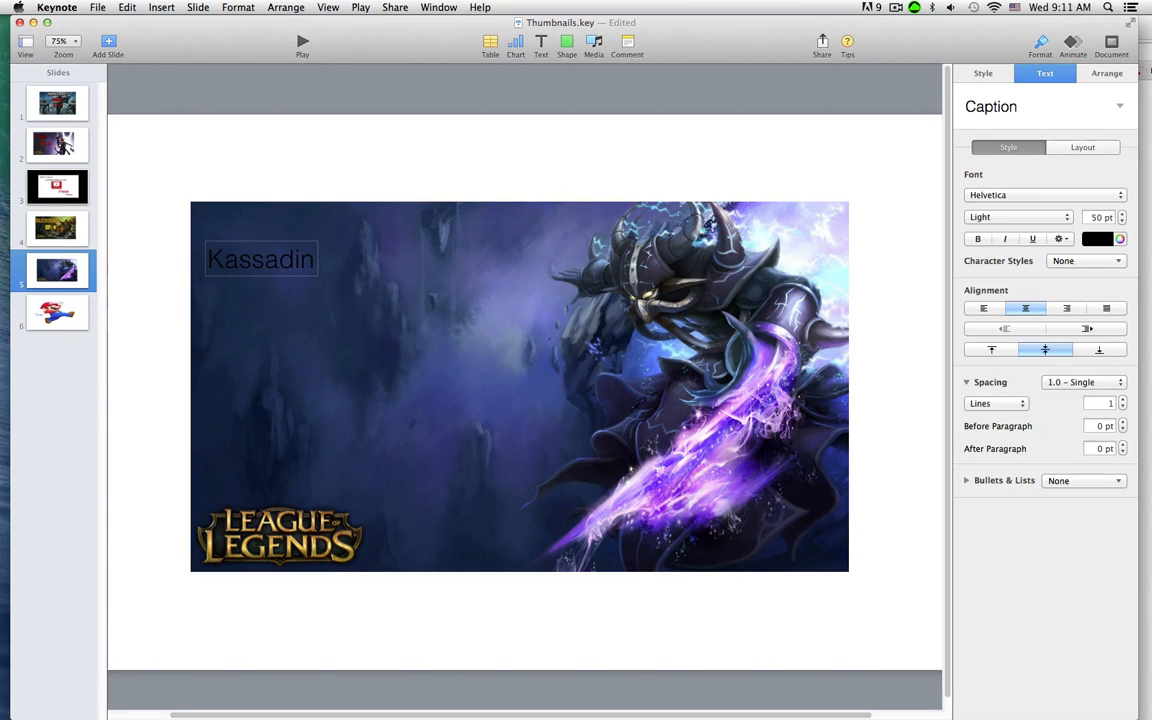
Move the "Kassadin" text box to about X 343 pt, Y 206 pt
left_click(249, 213)
left_click_drag(224, 234, 257, 238)
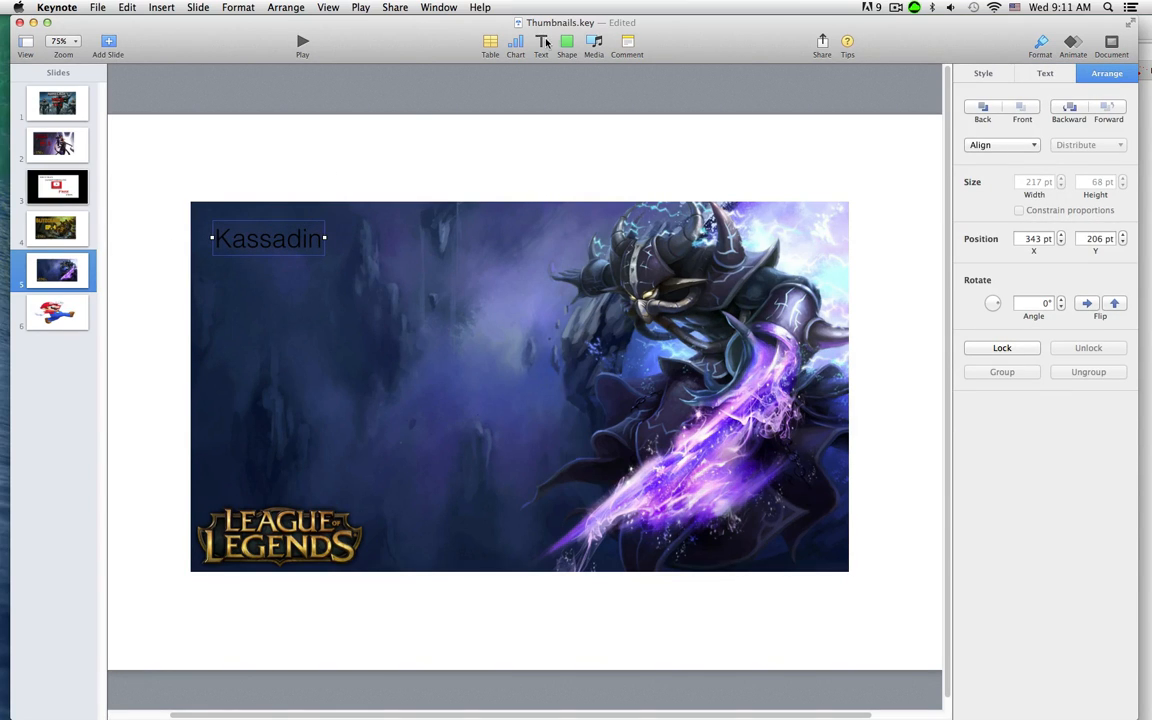
Add a text box reading "EP. 5" and place it just below the "Kassadin" text on the image
left_click(544, 42)
left_click_drag(524, 381, 349, 305)
double_click(349, 314)
type("E")
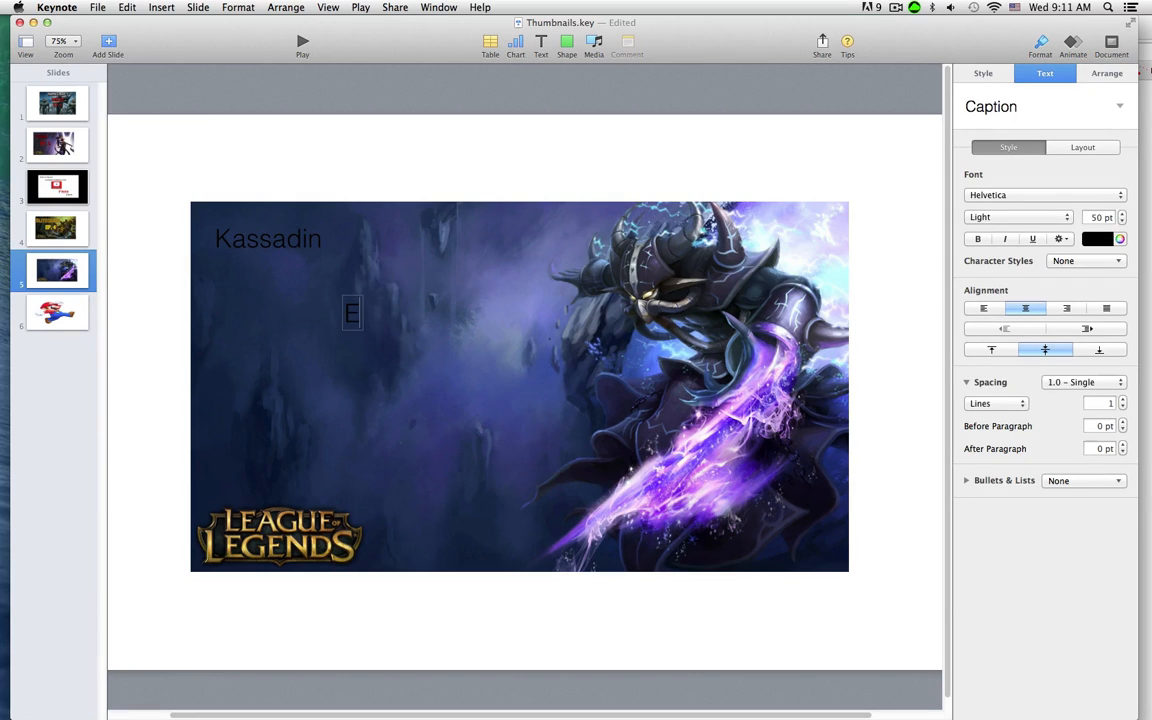
type("P.")
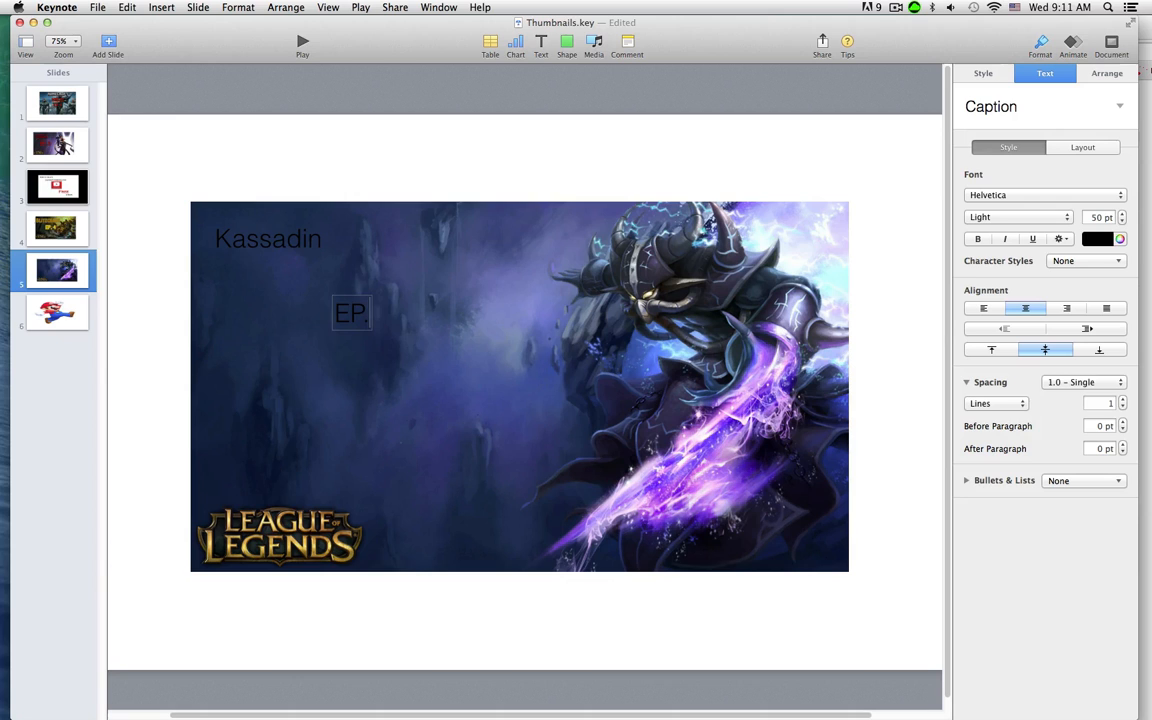
type(" 5")
left_click(360, 324)
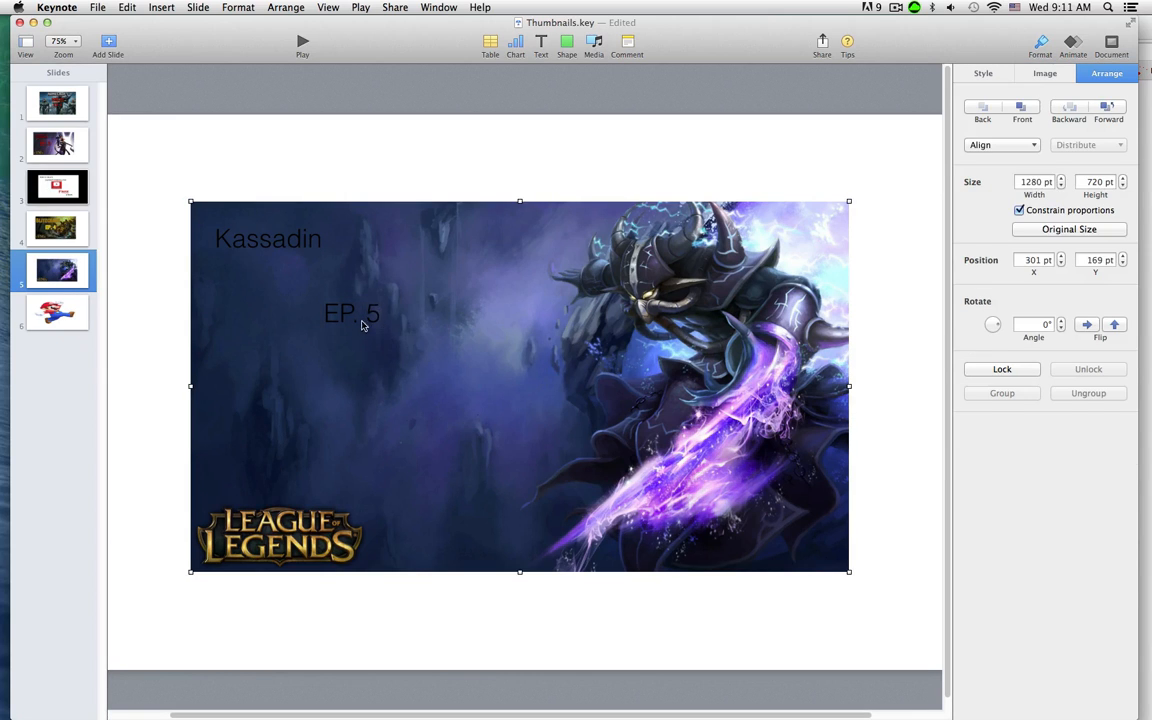
left_click_drag(360, 324, 278, 314)
Increase the font size of the "Kassadin" text to 97 pt
left_click(258, 257)
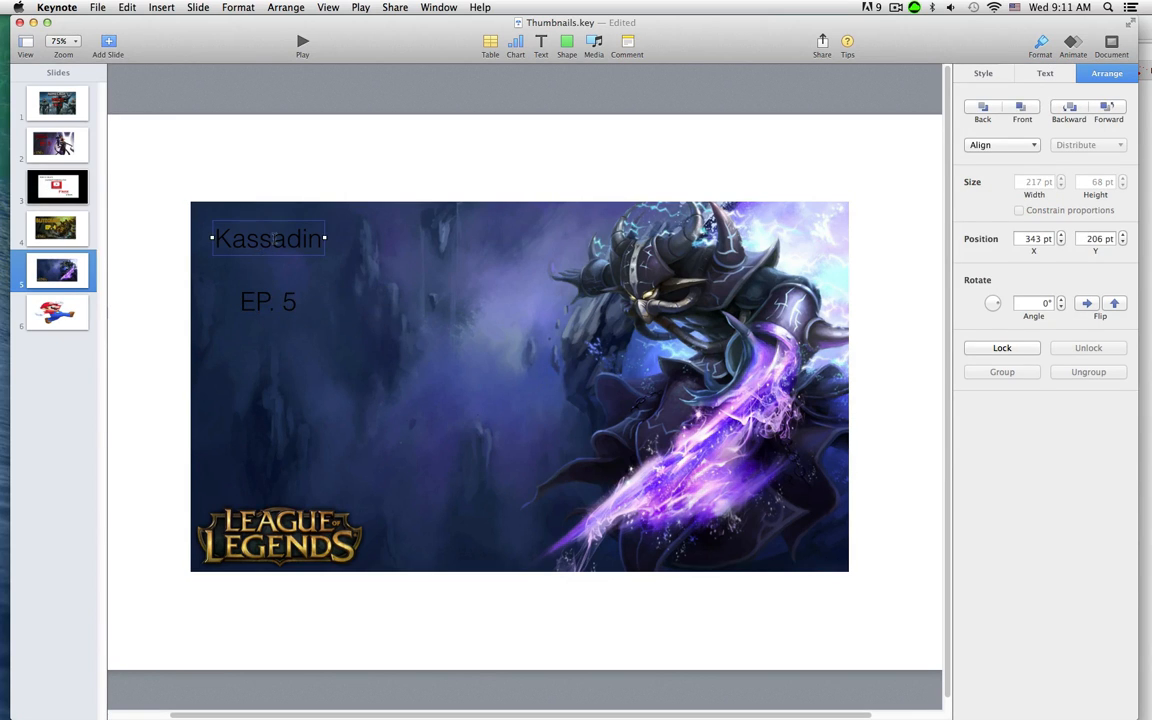
double_click(273, 238)
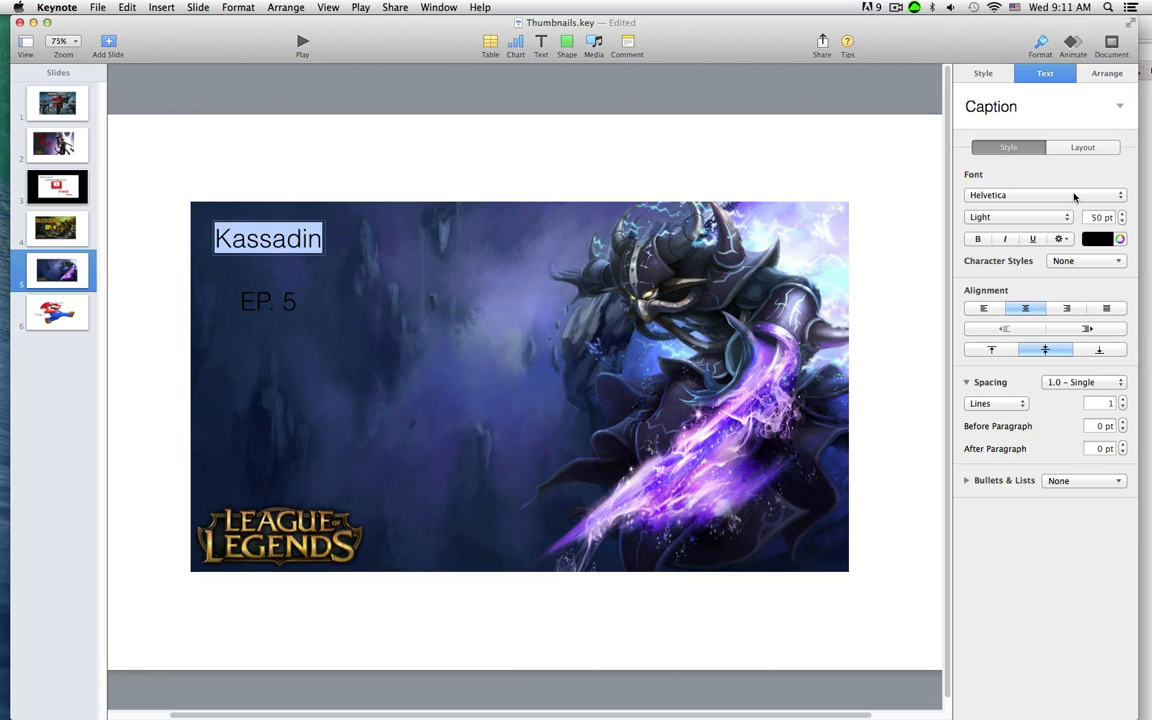
left_click(1122, 213)
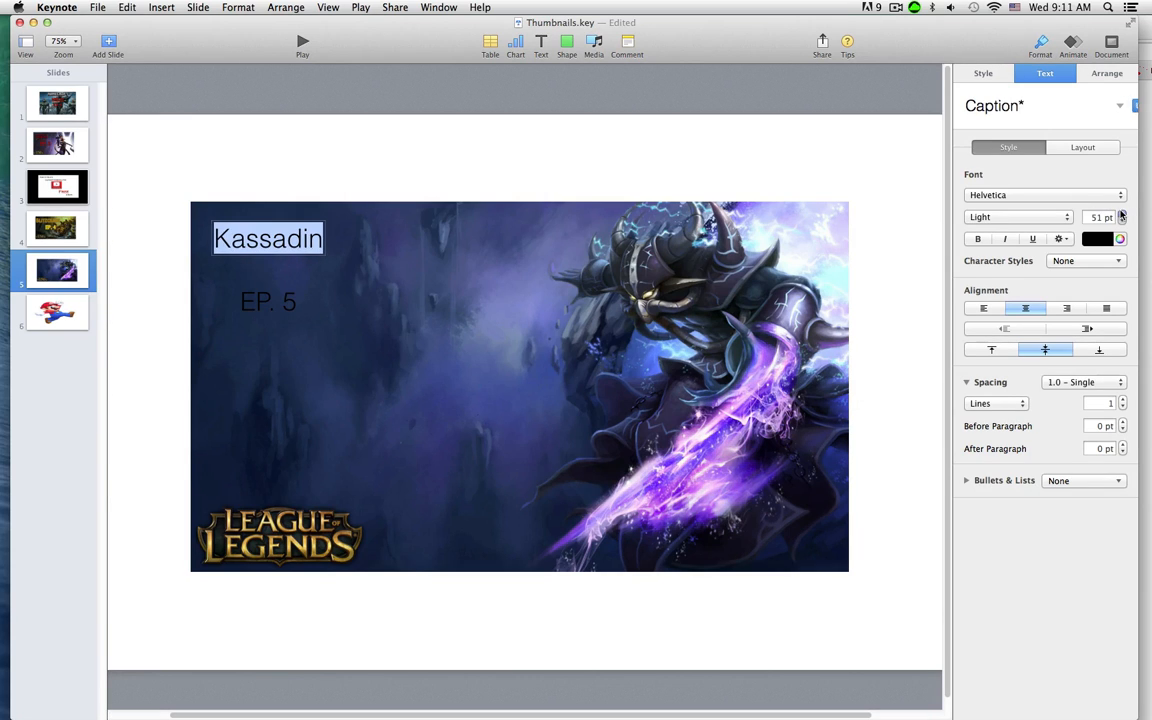
left_click_drag(1122, 213, 1122, 214)
Check the font and size of the title on the Blitzcrank slide and return to the Kassadin slide
left_click(57, 231)
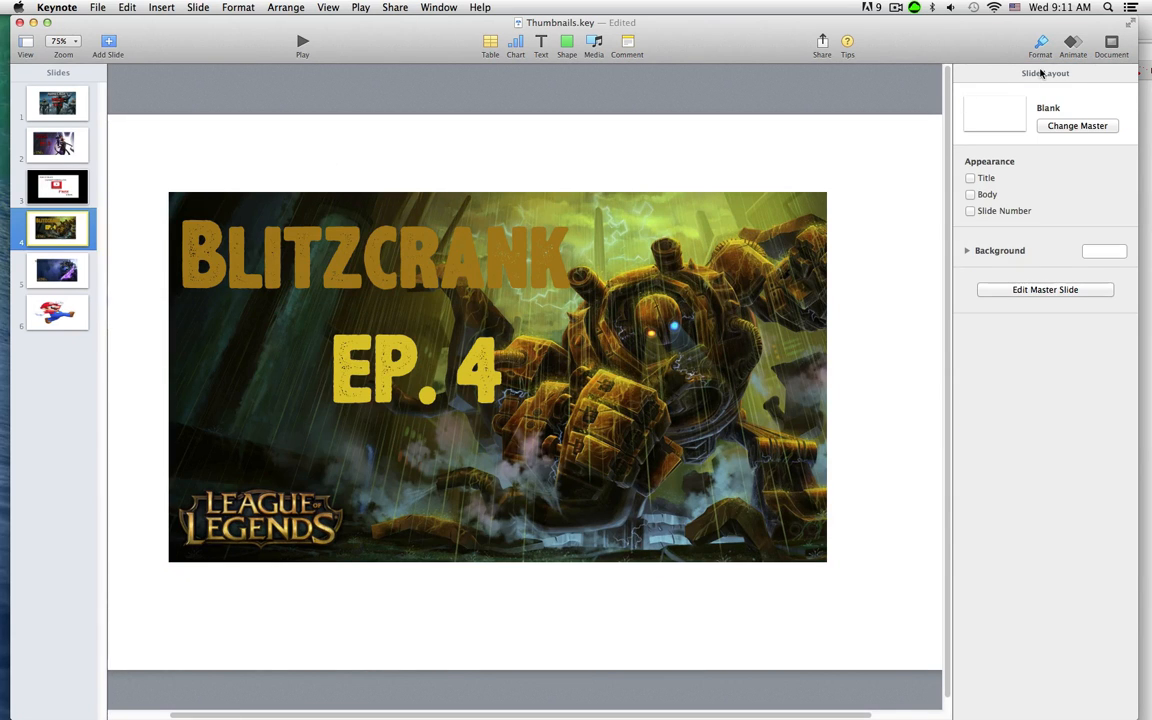
left_click(417, 250)
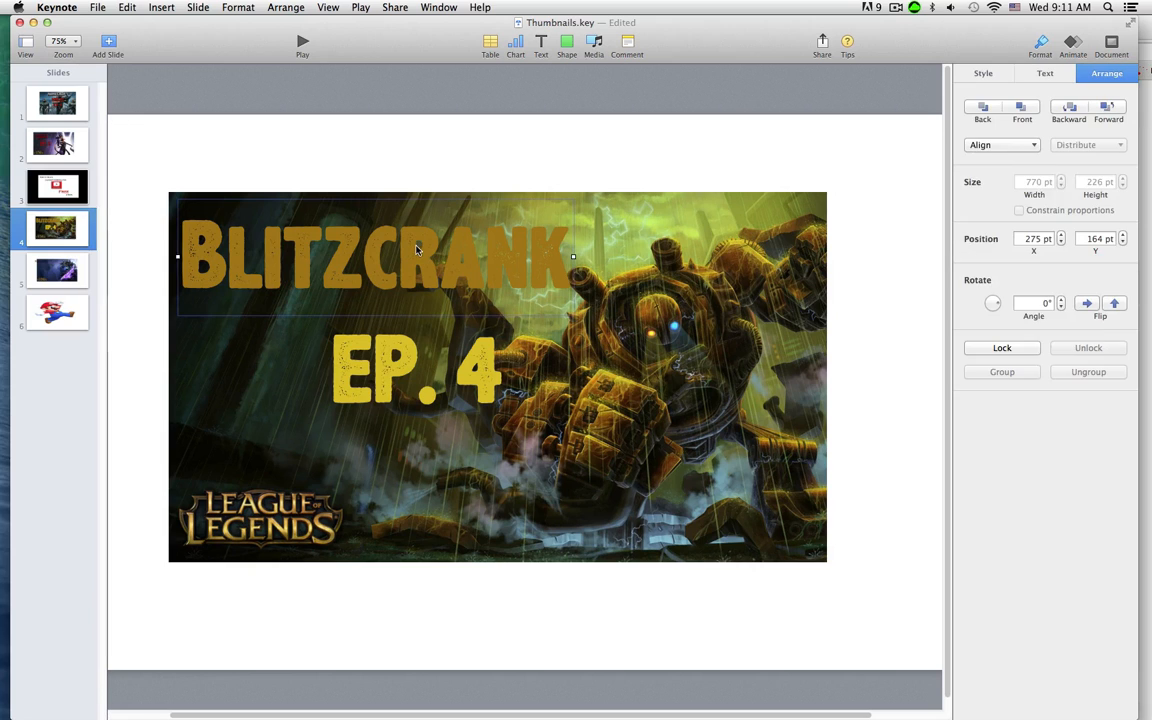
left_click(1045, 74)
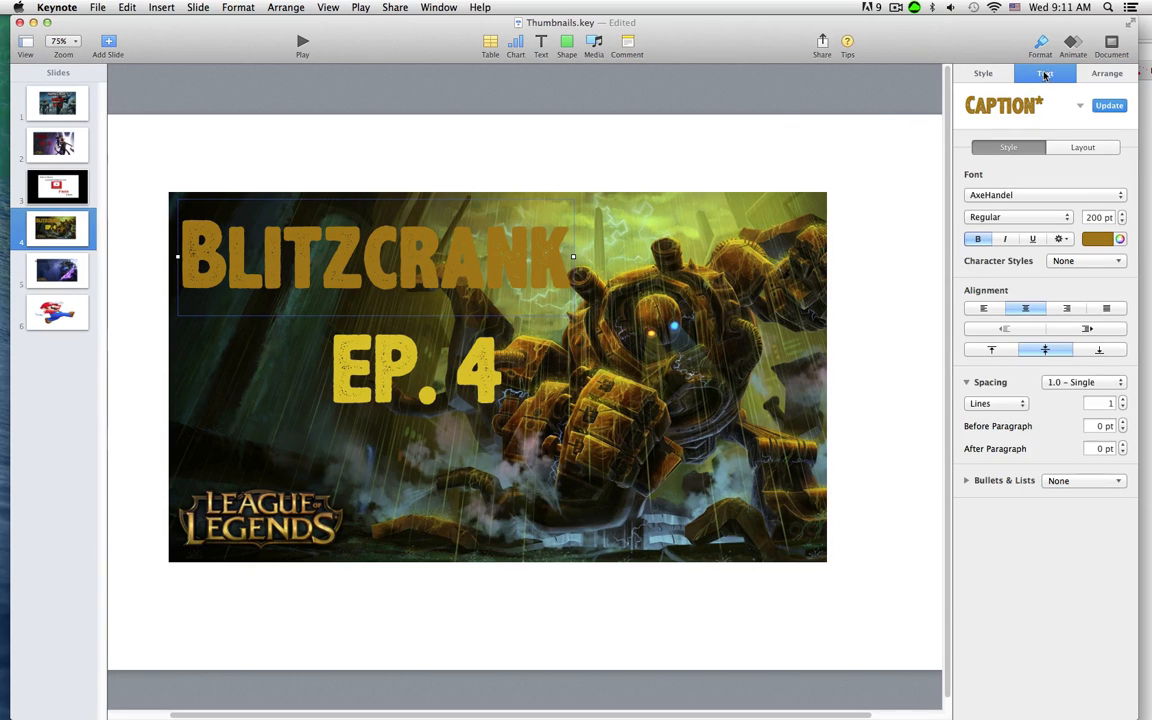
left_click(60, 278)
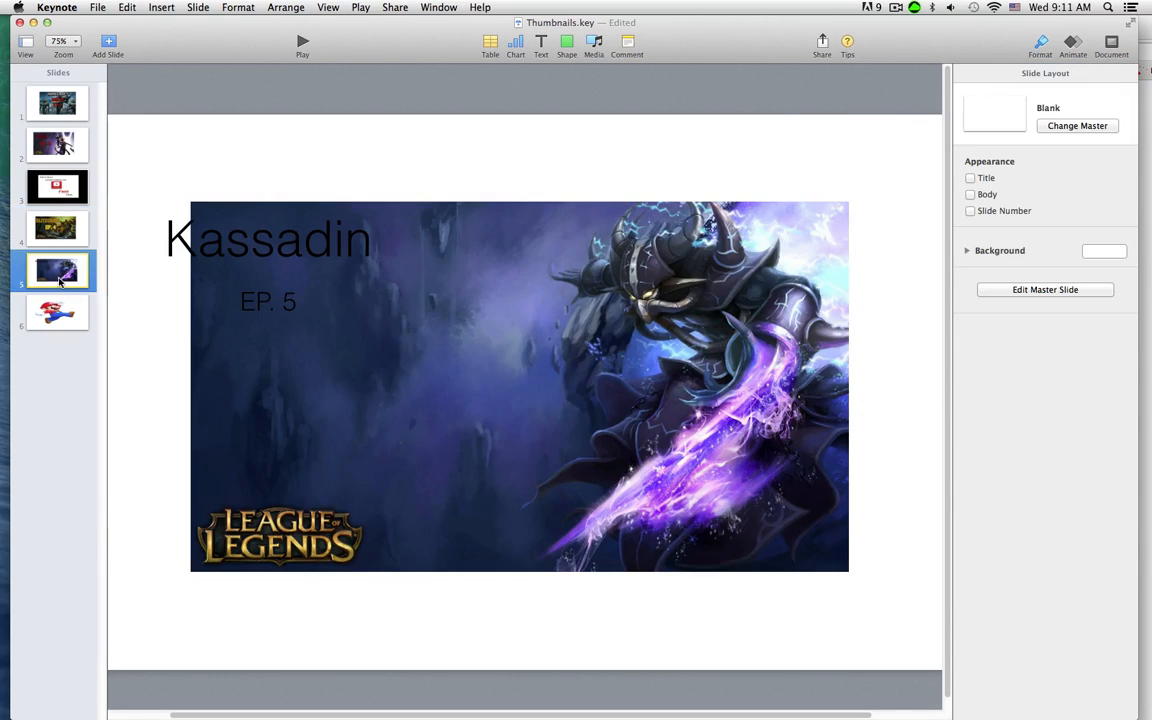
Set the "Kassadin" title's font size to 200 pt and move it inside the upper-left part of the image
left_click(370, 238)
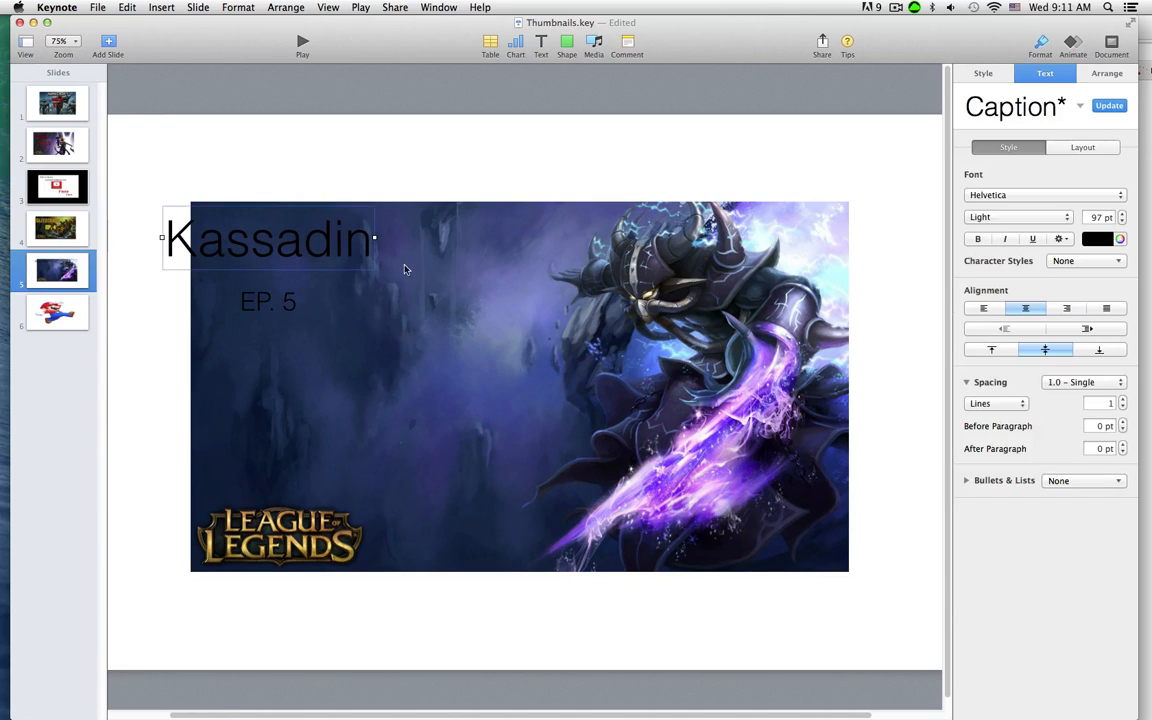
left_click_drag(286, 245, 322, 247)
left_click(1120, 214)
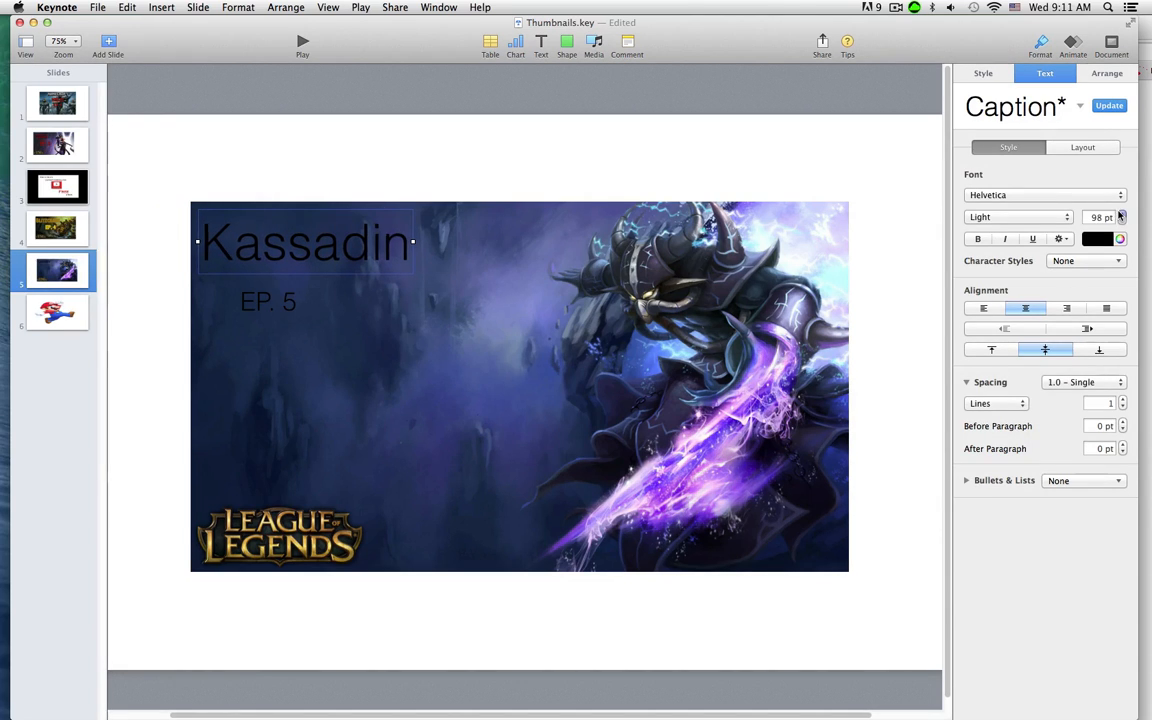
left_click(1120, 214)
left_click(1120, 214)
left_click(1120, 214)
left_click(1120, 214)
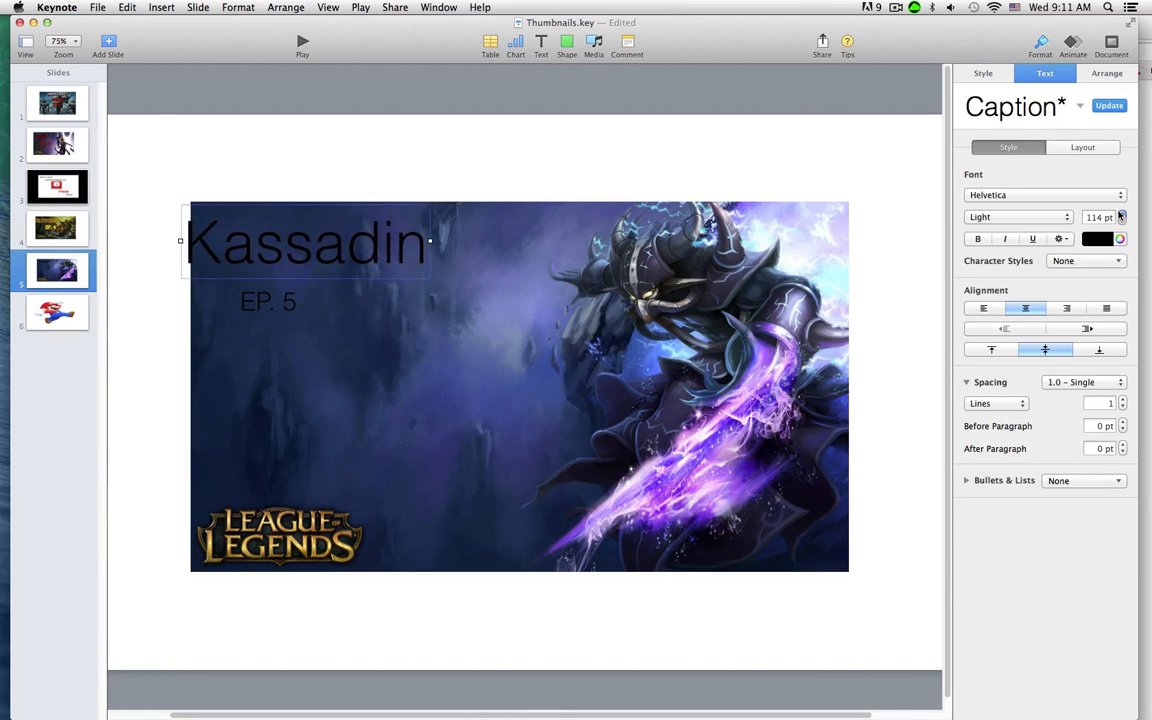
left_click(1120, 214)
left_click(1120, 214)
left_click(1120, 214)
left_click(1120, 214)
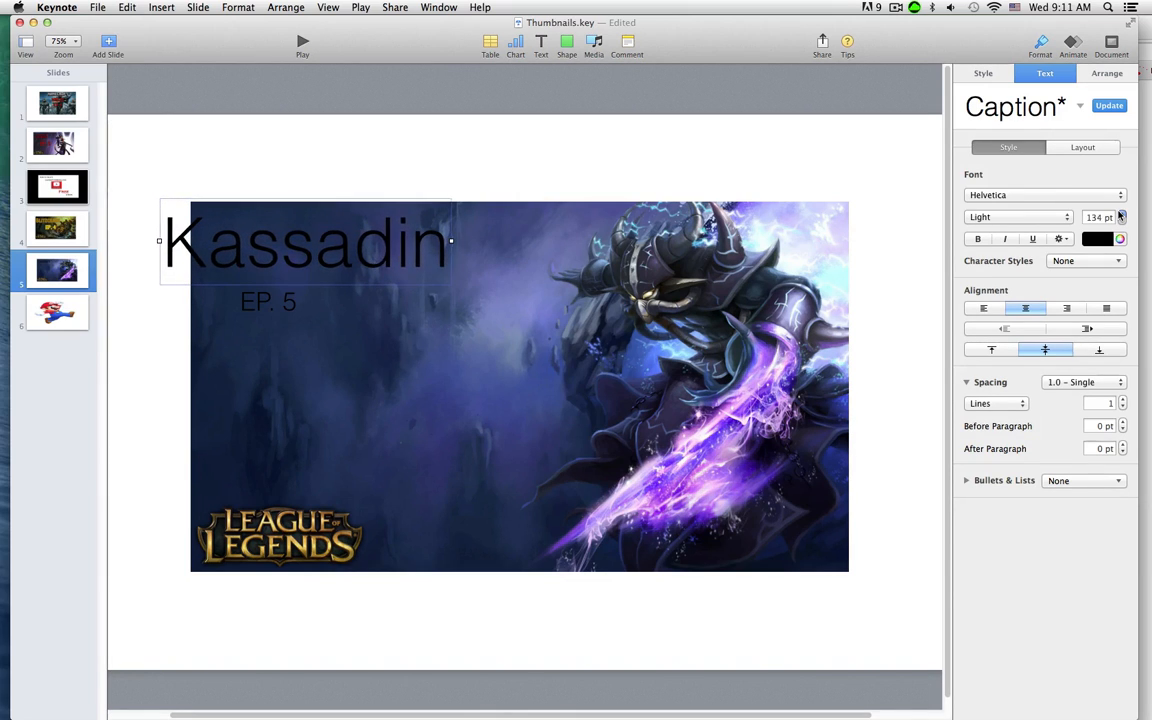
left_click(1120, 214)
left_click(1095, 217)
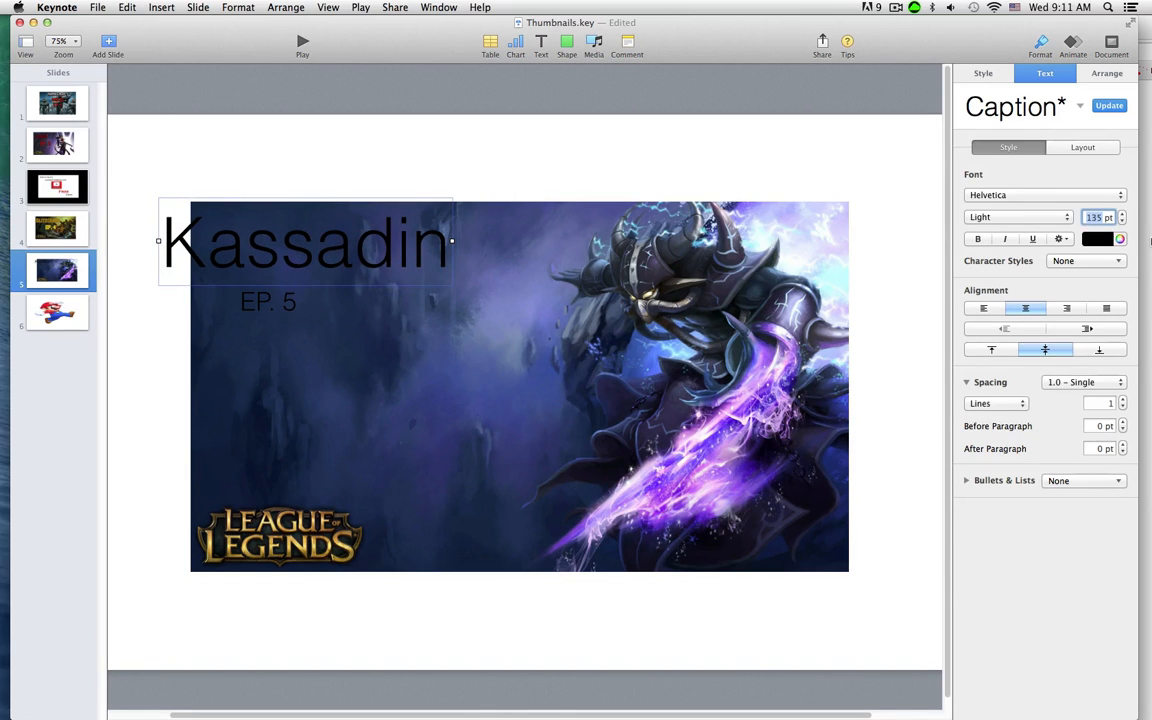
type("200")
key("Return")
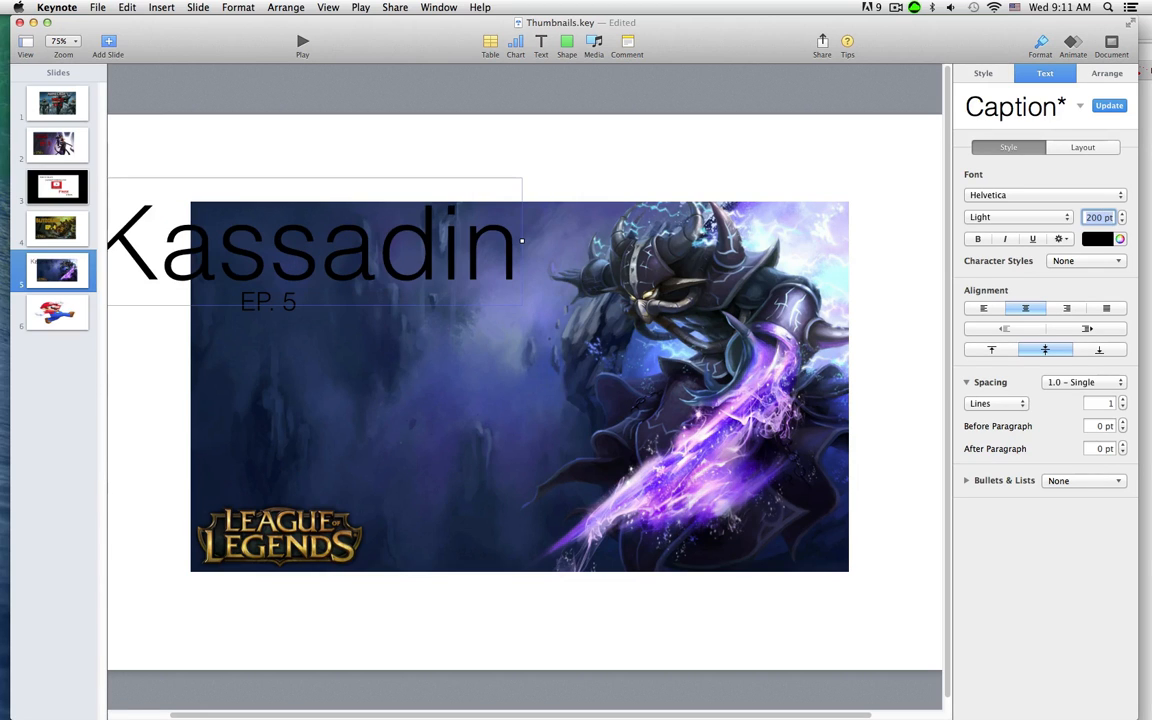
left_click(389, 141)
left_click_drag(312, 236, 412, 246)
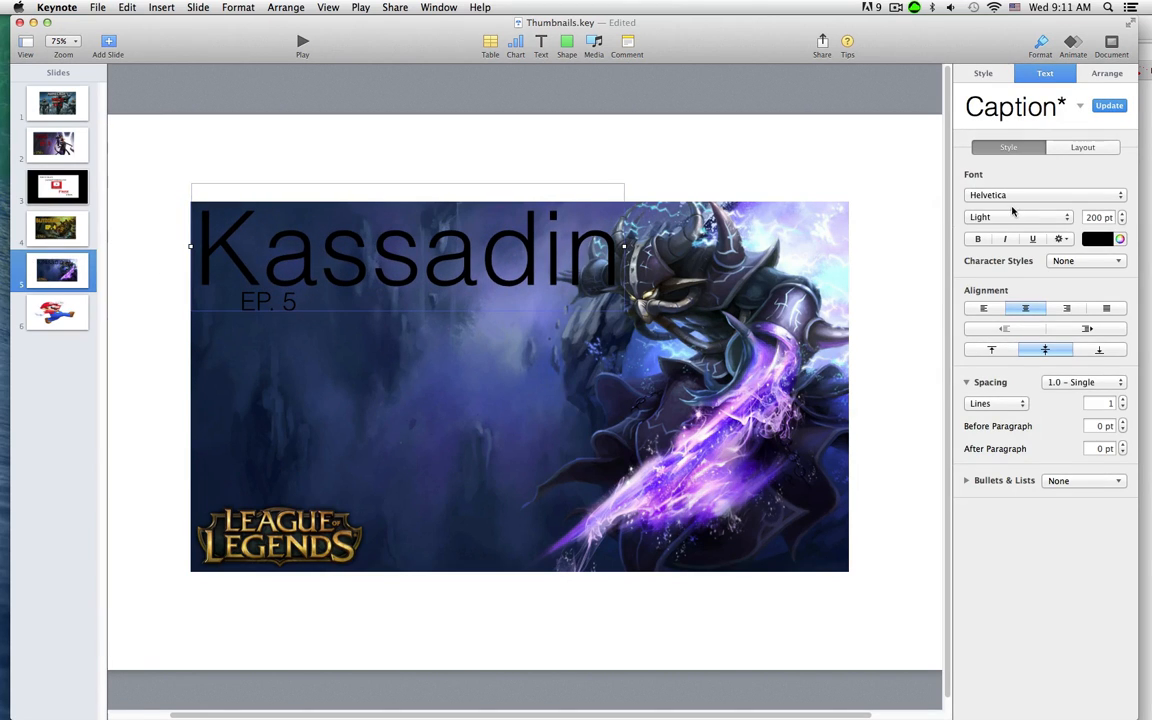
Set the "EP. 5" text to 200 pt and position it below the "Kassadin" title
left_click(305, 307)
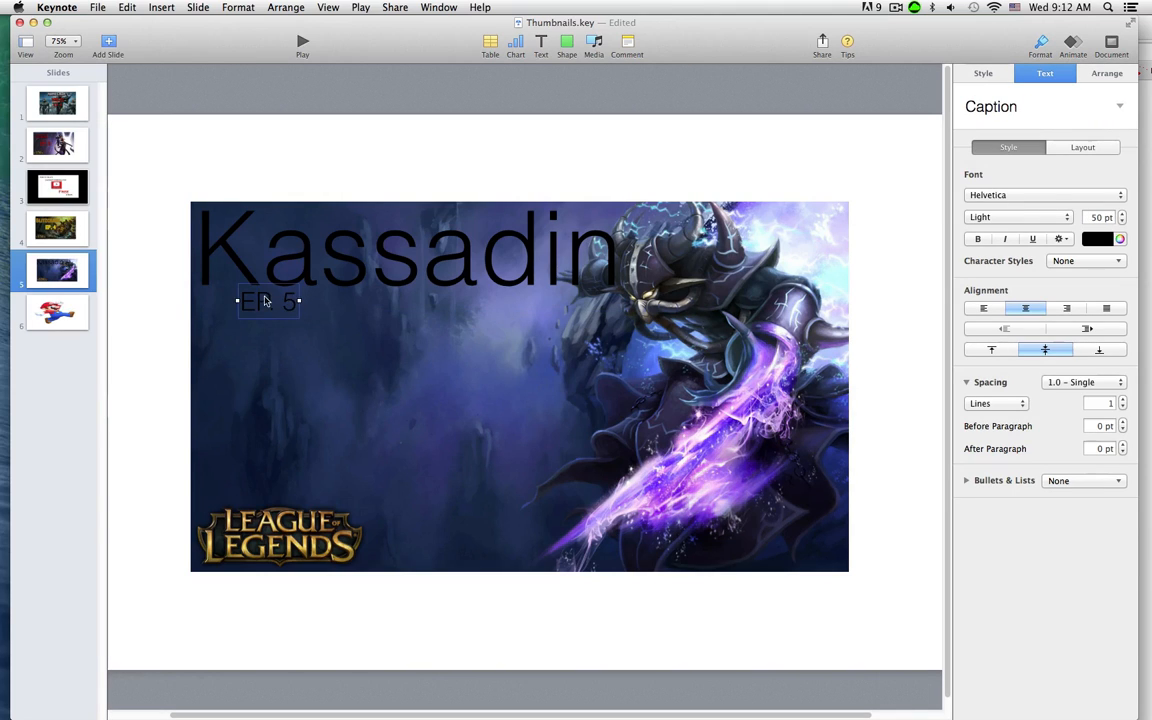
left_click_drag(264, 302, 264, 337)
double_click(269, 337)
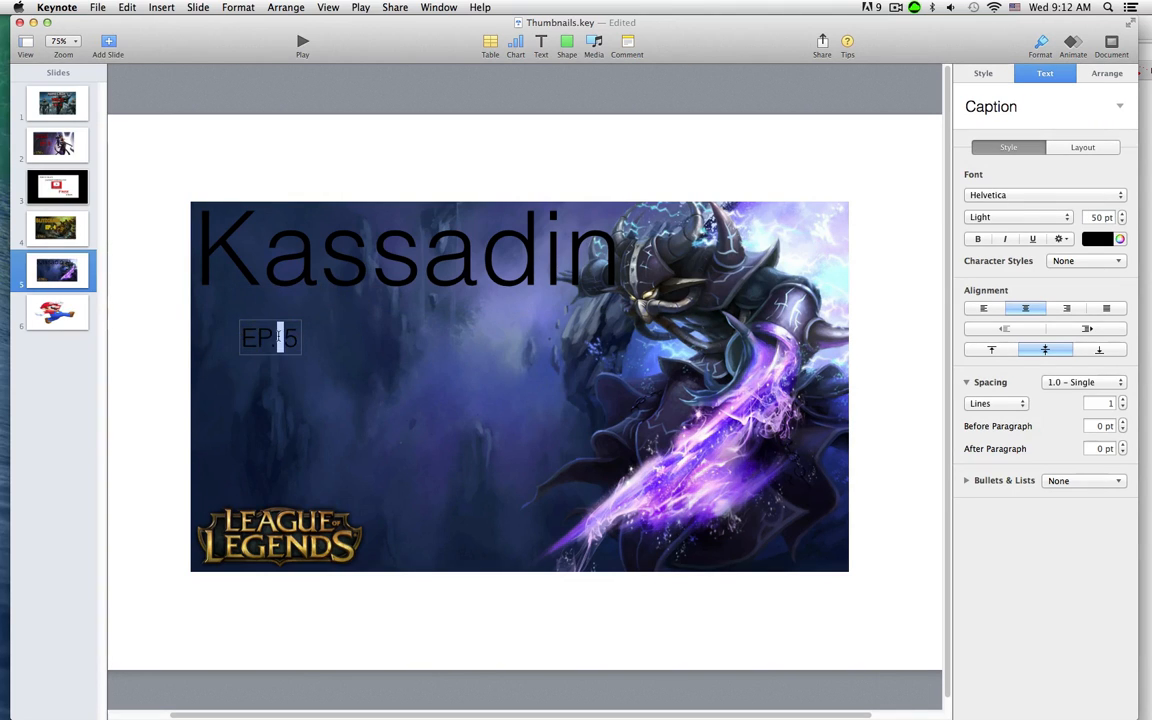
key("super+a")
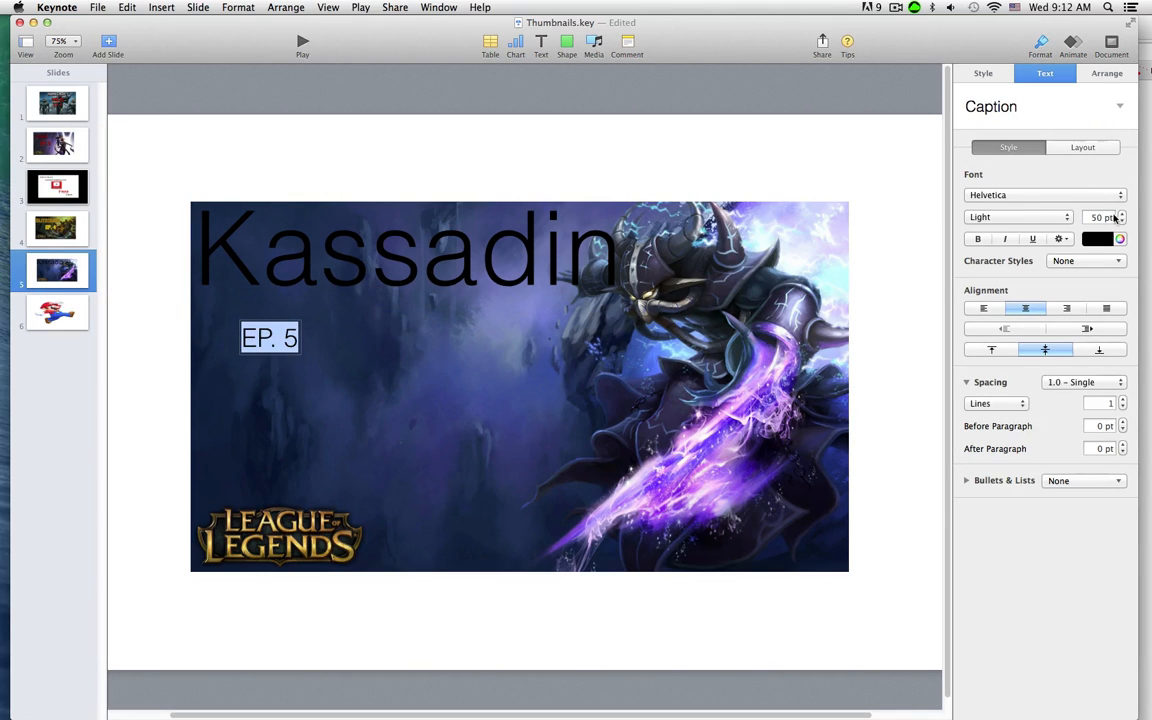
left_click(1105, 217)
type("2")
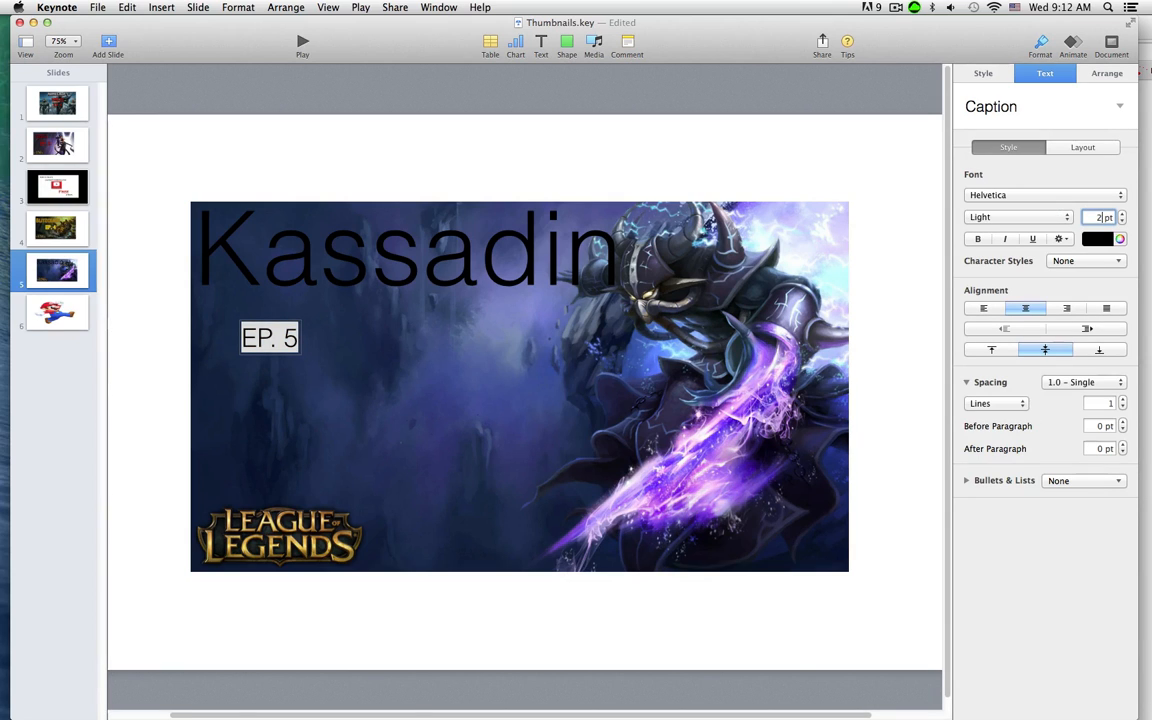
type("00")
key("Return")
left_click_drag(312, 352, 374, 373)
double_click(365, 371)
triple_click(383, 371)
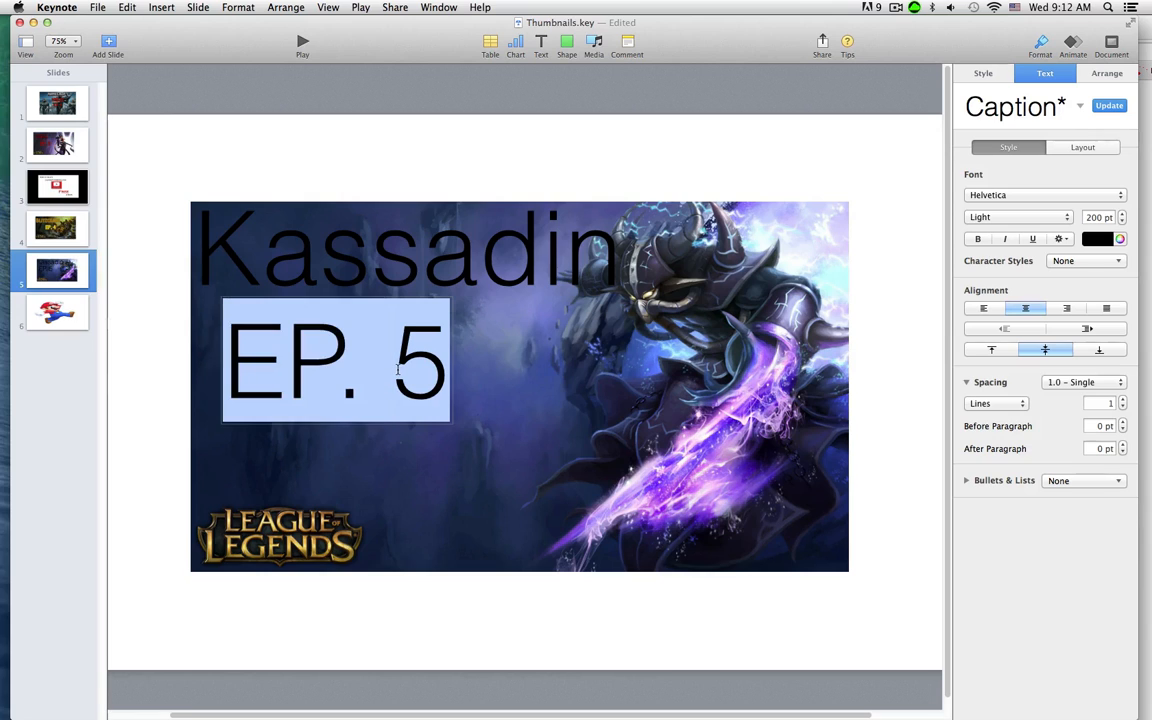
Select the "Kassadin" and "EP. 5" text boxes together and move them slightly down
left_click(397, 191)
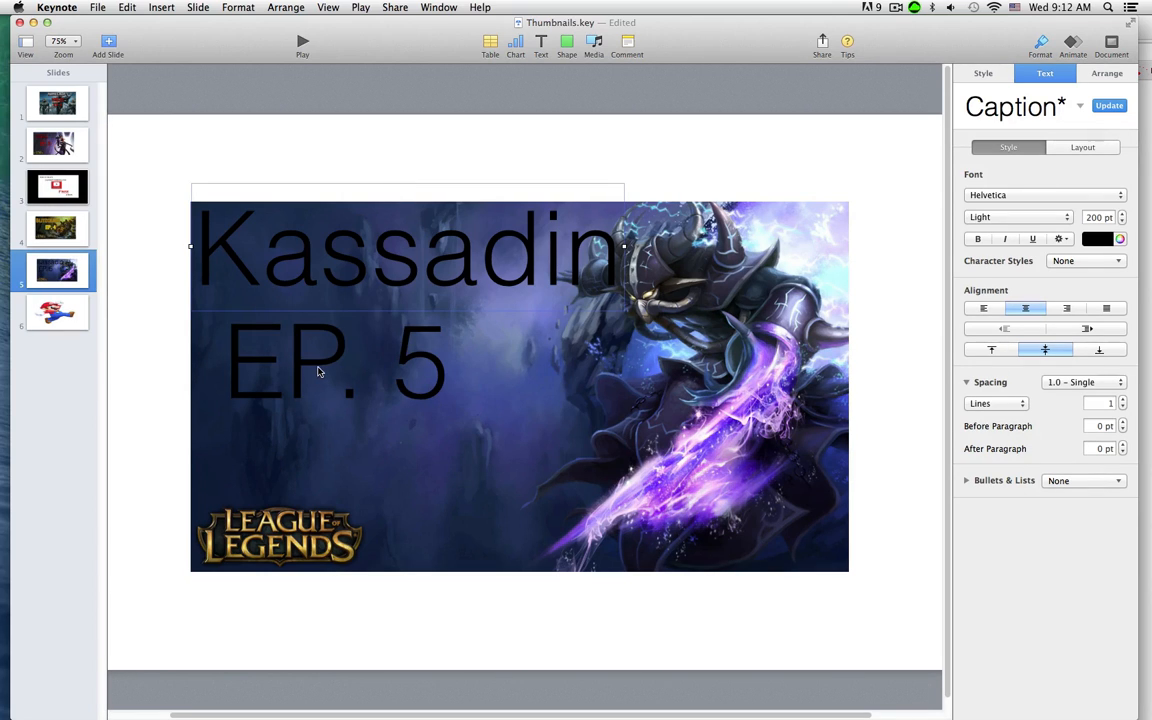
left_click(318, 372, "shift")
left_click_drag(318, 372, 337, 402)
Set the font of both selected text boxes to Copperplate Gothic Light
left_click(976, 196)
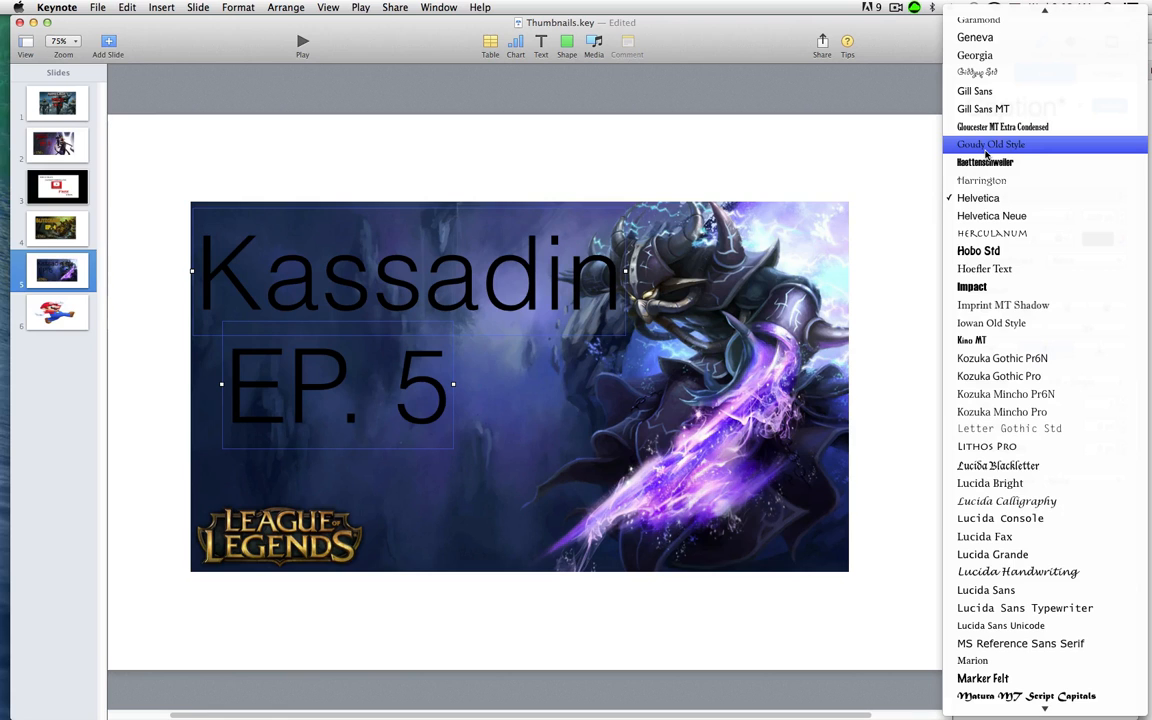
scroll(978, 190, "up", 5)
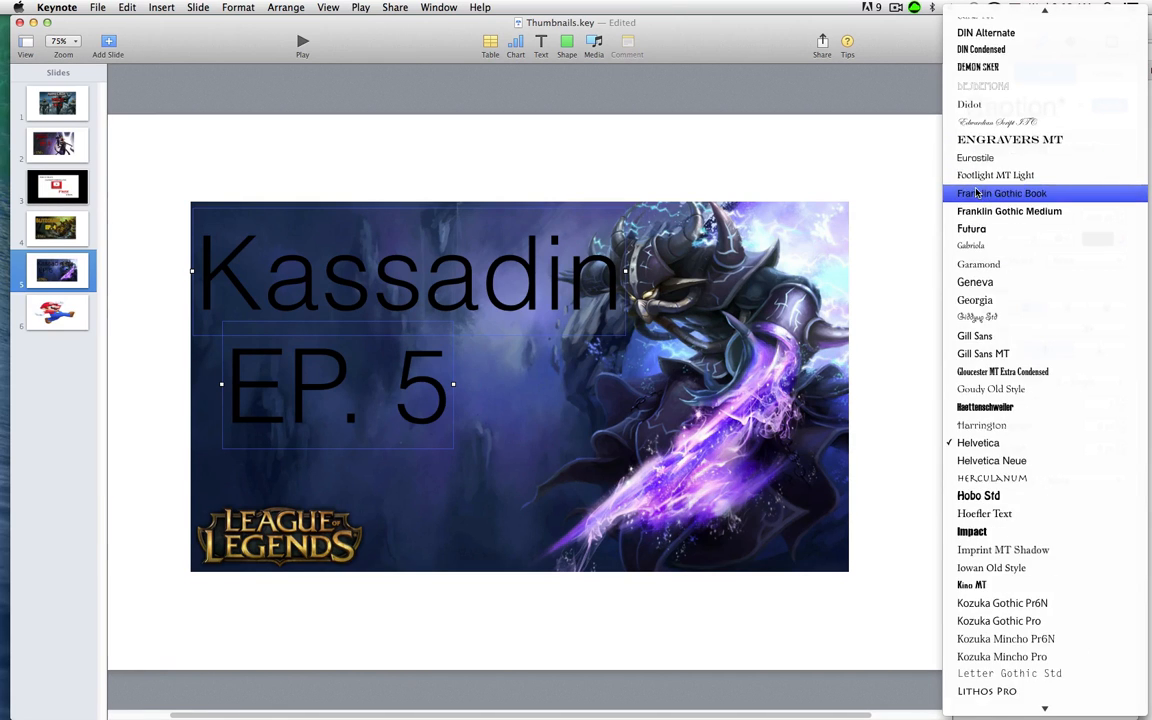
scroll(978, 193, "up", 3)
left_click(985, 247)
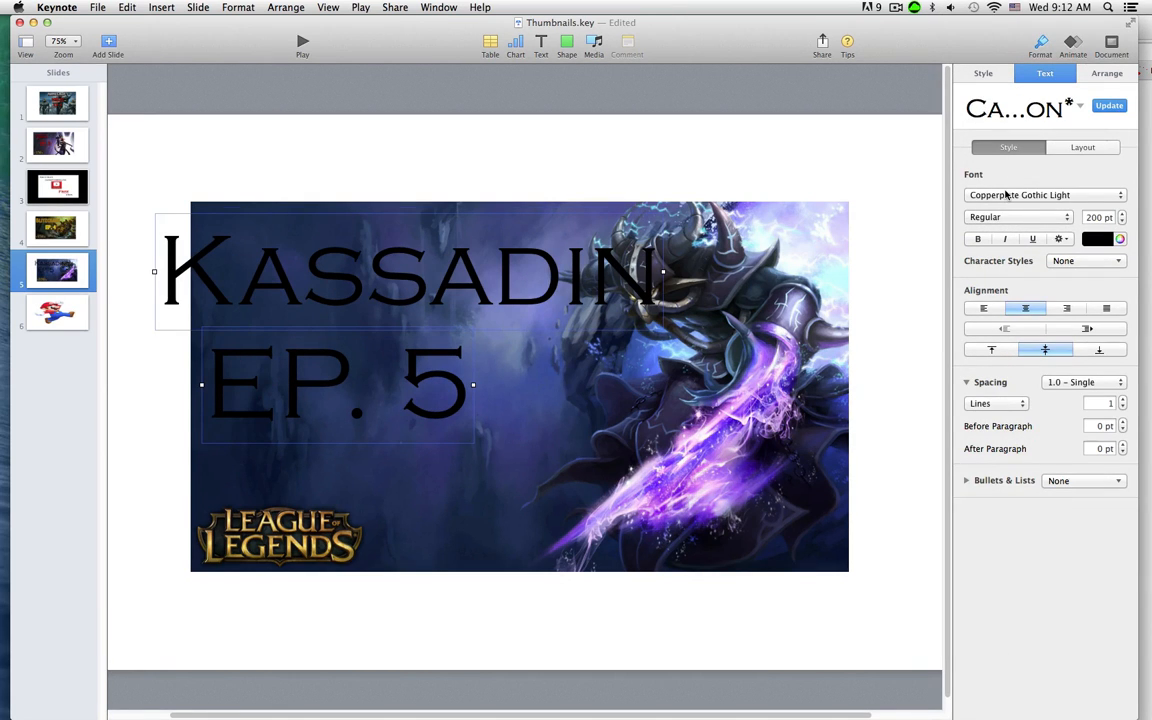
Change the font of both selected text boxes to AxeHandel
left_click(1006, 195)
scroll(1000, 200, "up", 6)
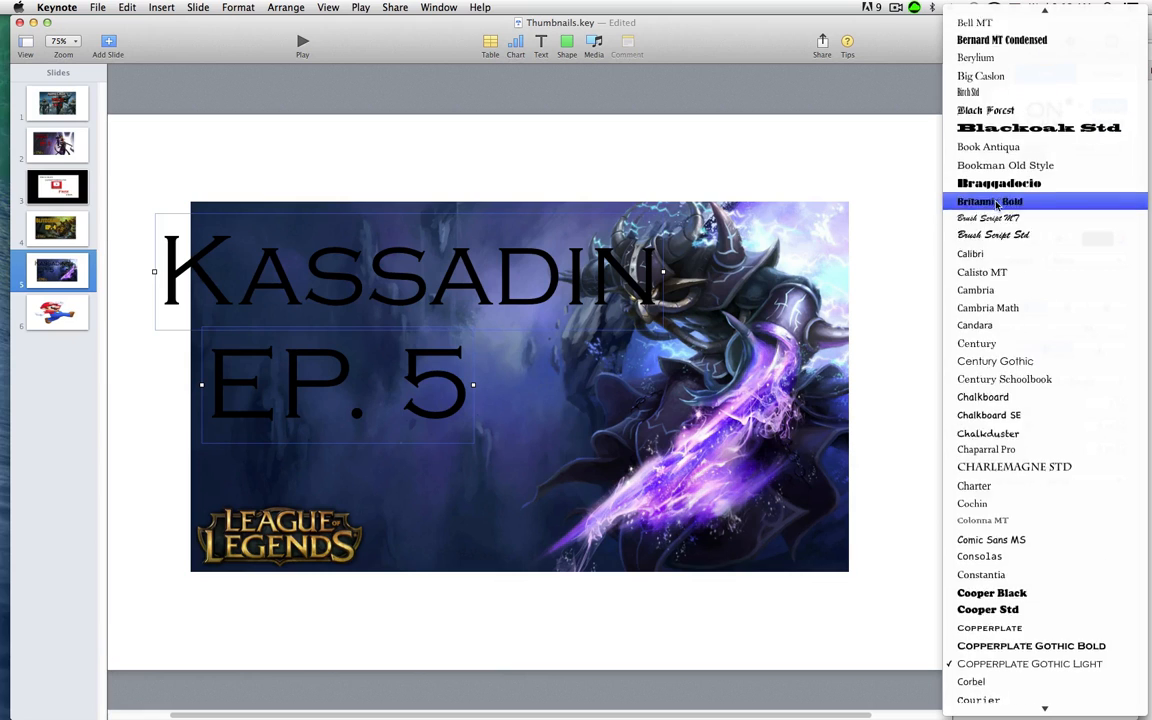
scroll(997, 204, "up", 8)
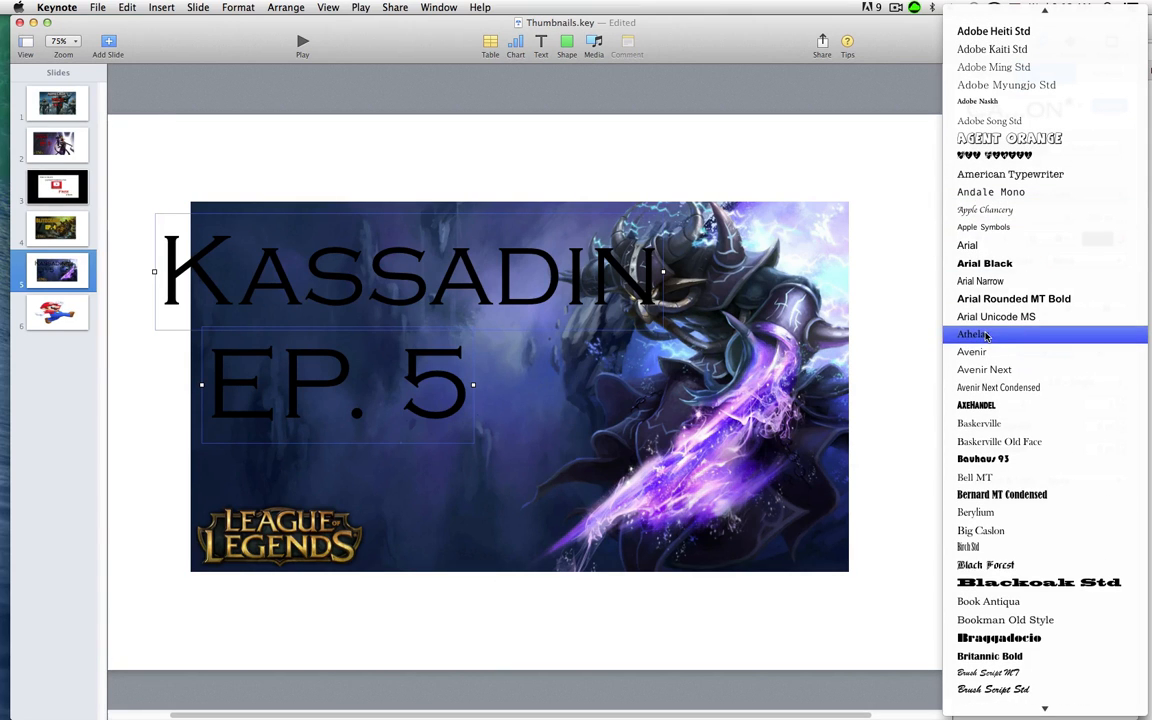
left_click(990, 405)
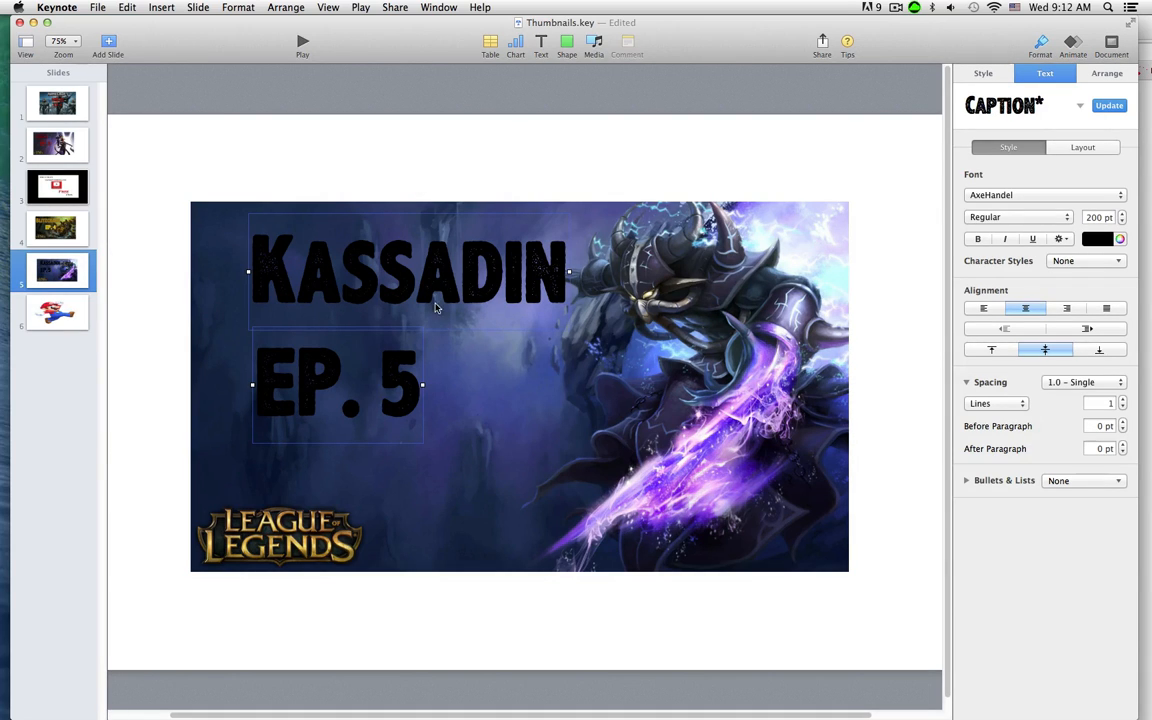
Move both text boxes into the image's upper-left corner, and shift "EP. 5" right beneath the end of the title
left_click_drag(393, 277, 378, 291)
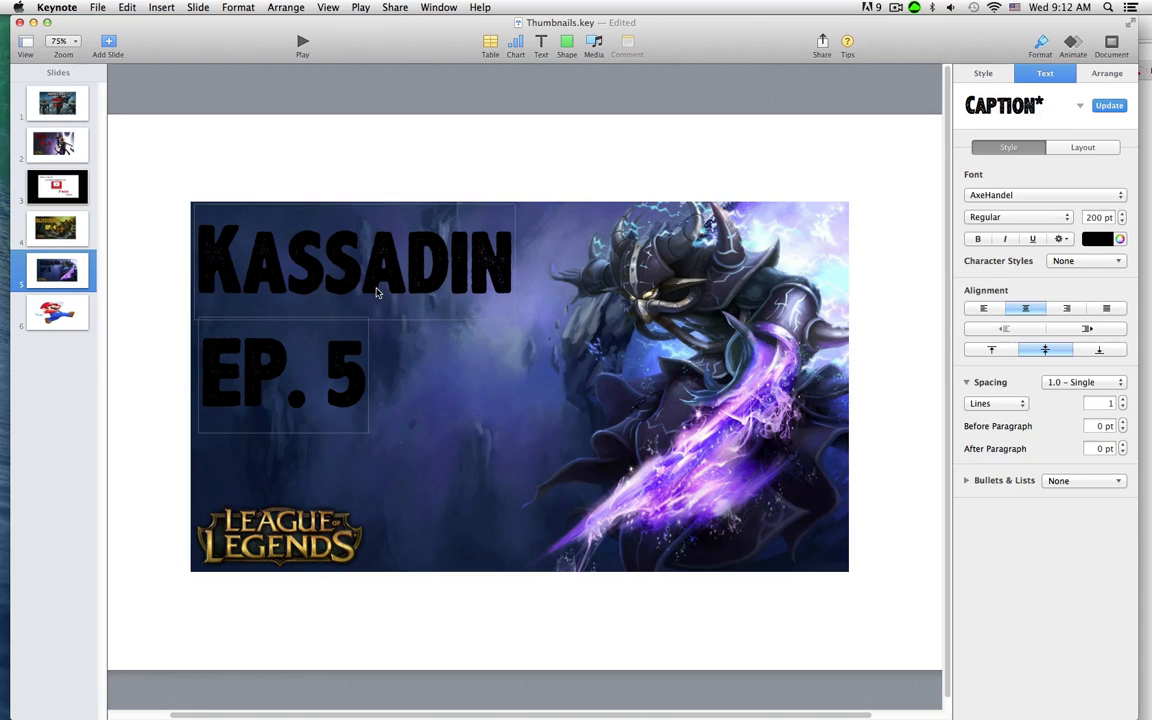
left_click(130, 324)
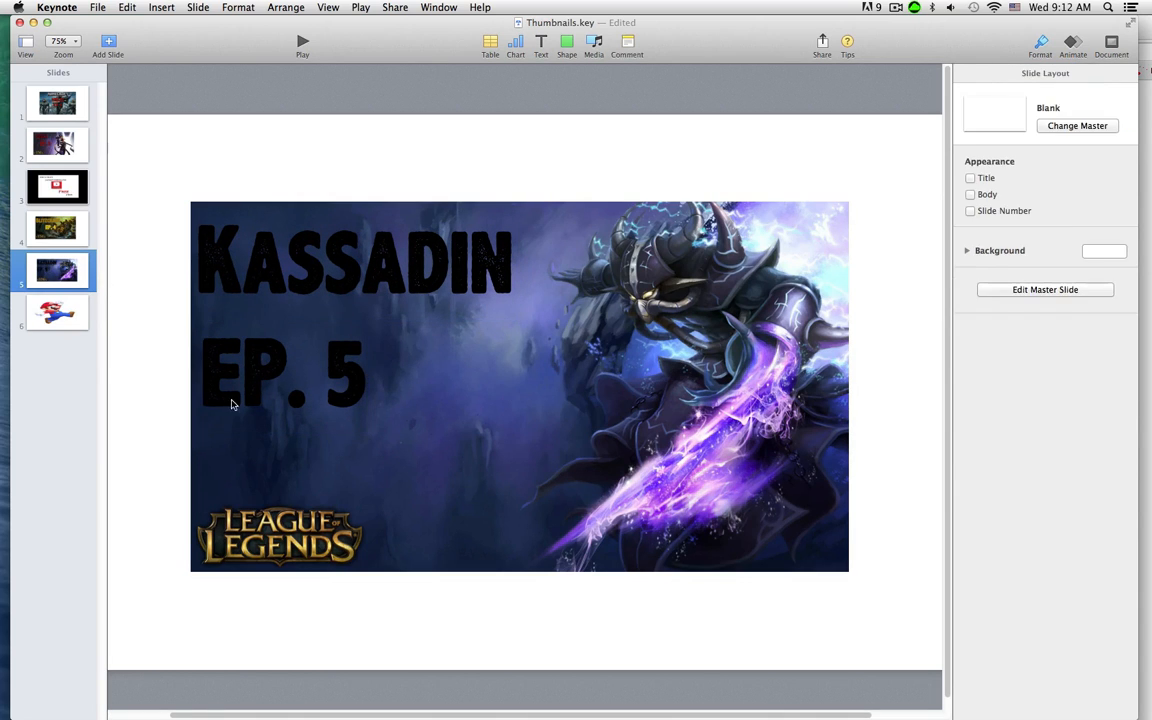
left_click_drag(235, 395, 357, 384)
left_click(352, 129)
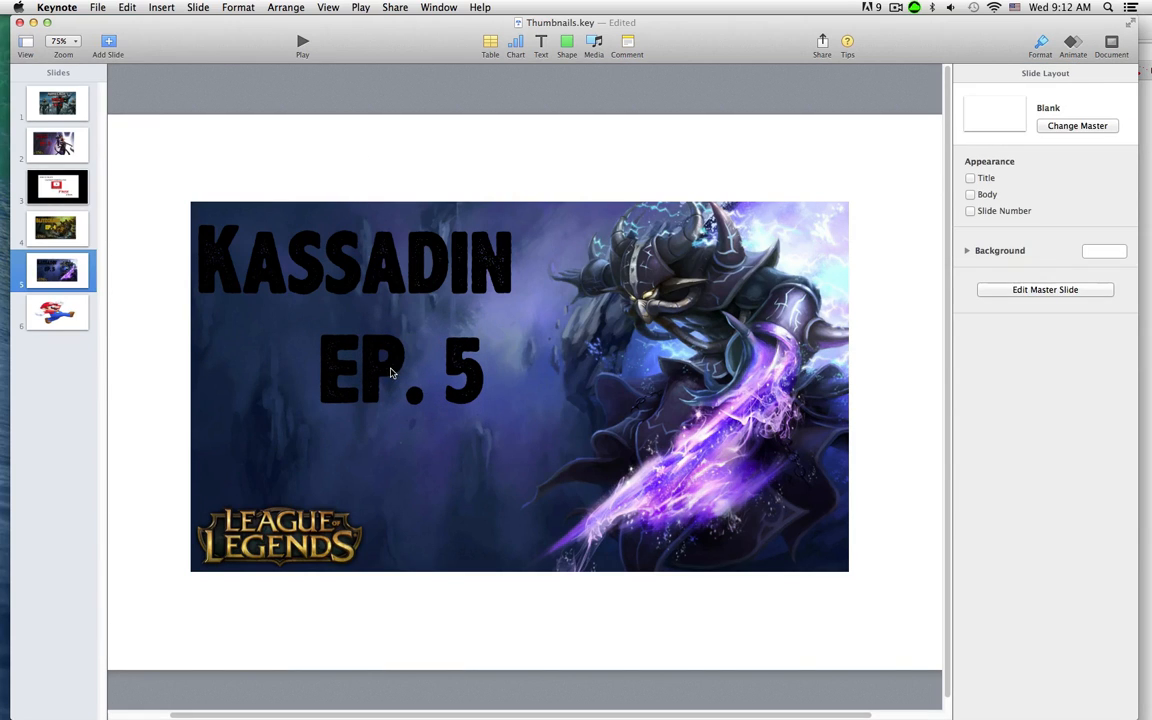
Change the text colour of "EP. 5" to light purple
double_click(386, 368)
triple_click(351, 332)
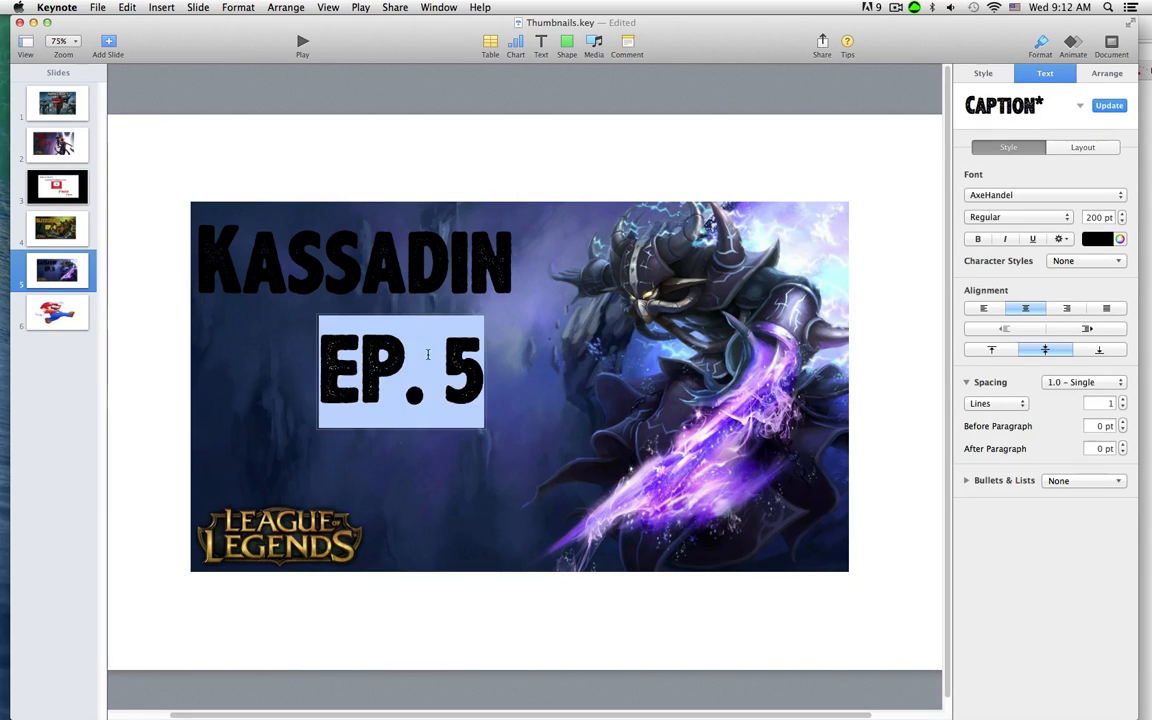
left_click(1103, 245)
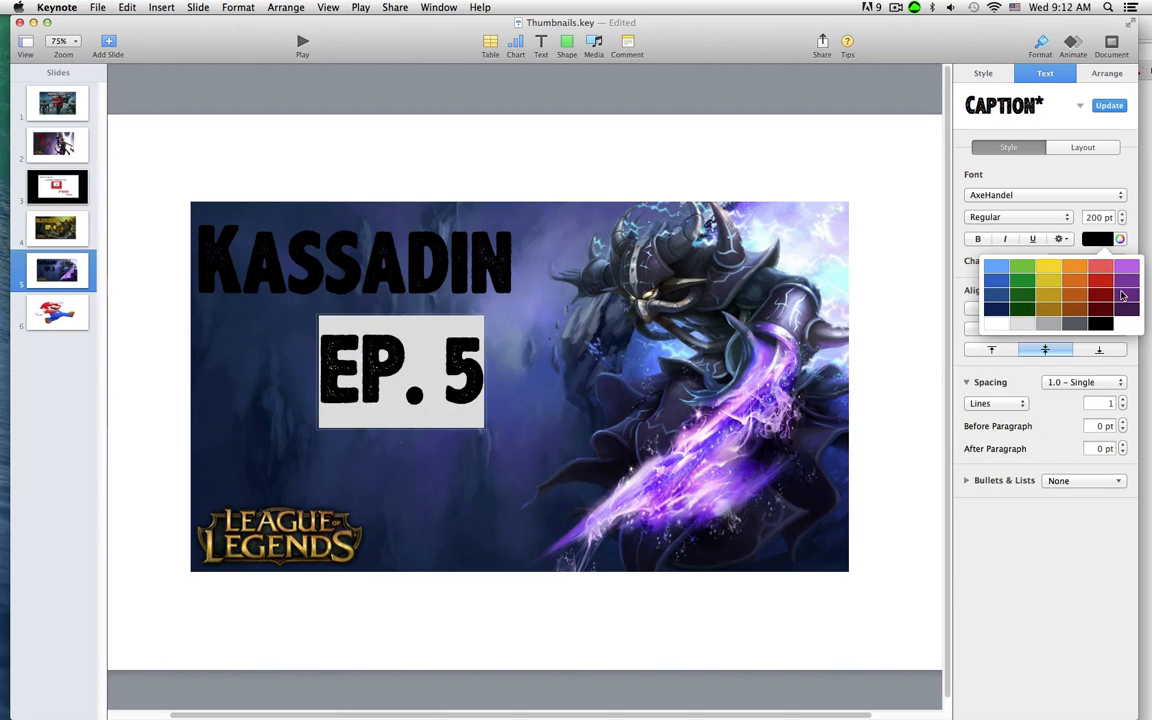
left_click(1128, 276)
Change the text colour of "Kassadin" to dark purple and nudge "EP. 5" slightly up and to the left
double_click(361, 222)
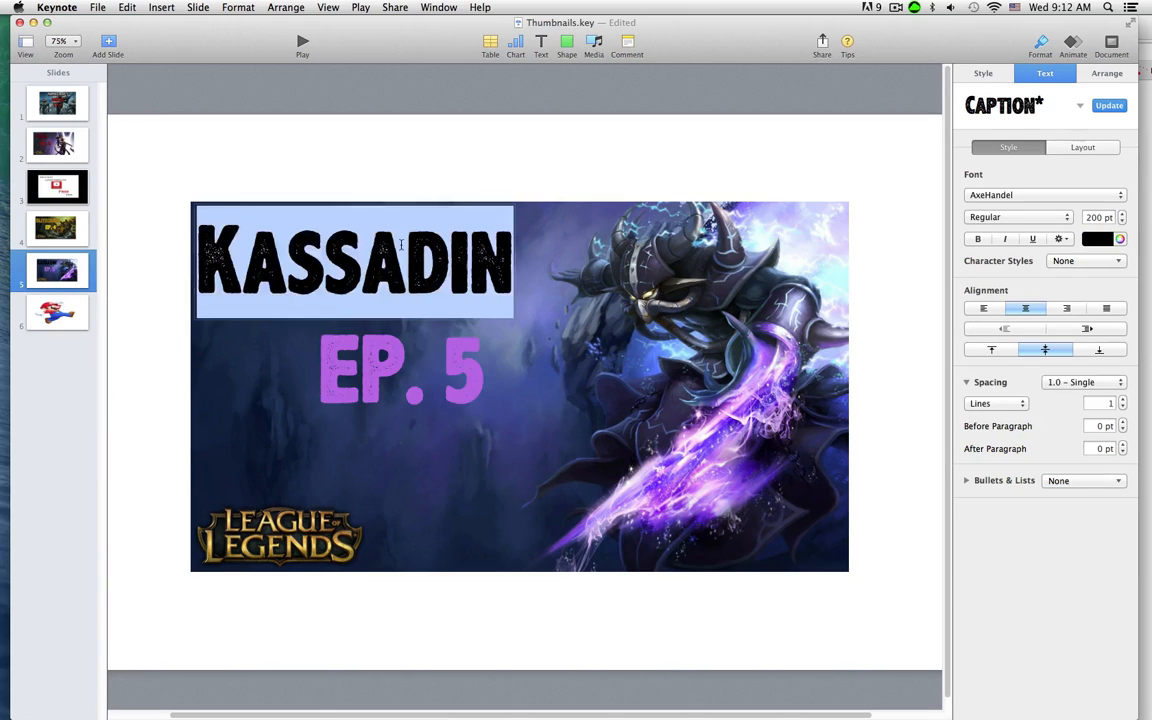
left_click(1095, 240)
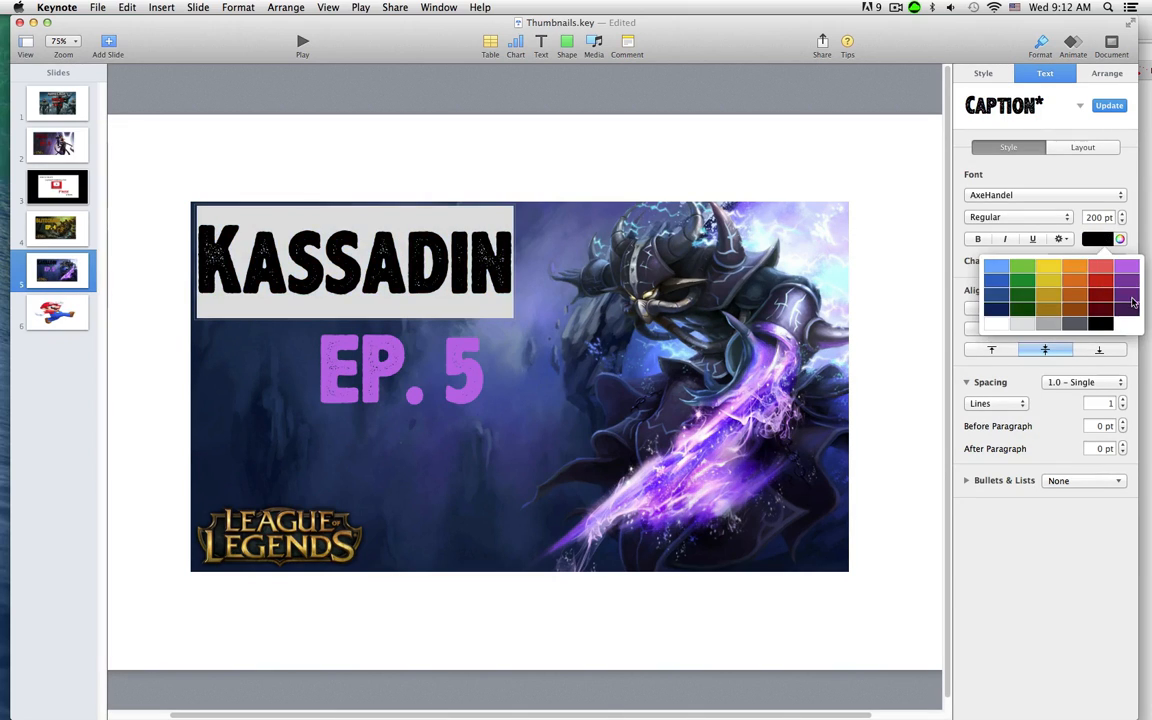
left_click(1021, 272)
left_click(512, 214)
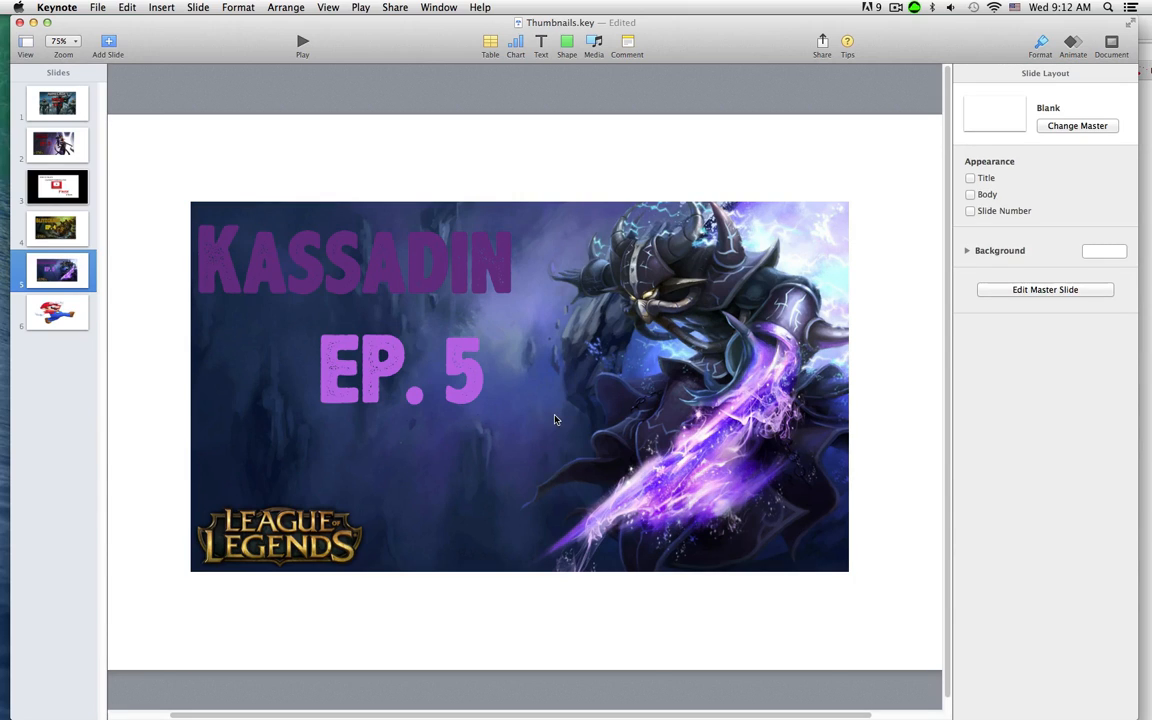
mouse_move(440, 383)
left_mouse_down()
mouse_move(427, 386)
mouse_move(434, 378)
left_mouse_up()
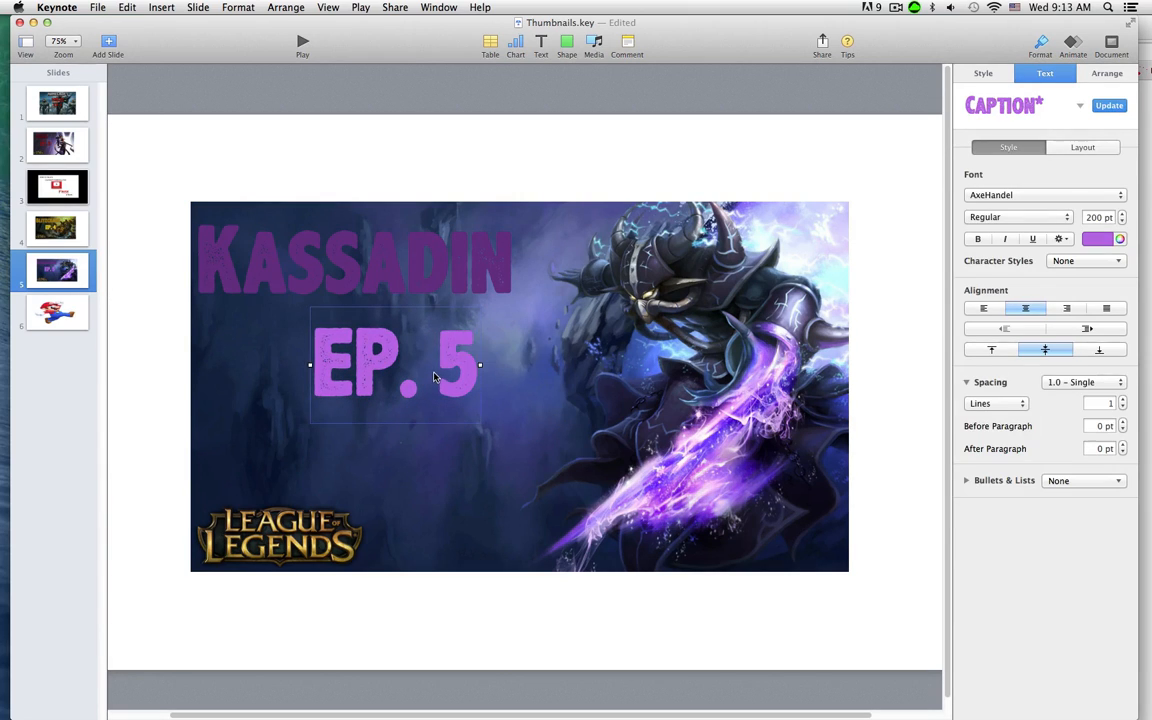
left_click(378, 176)
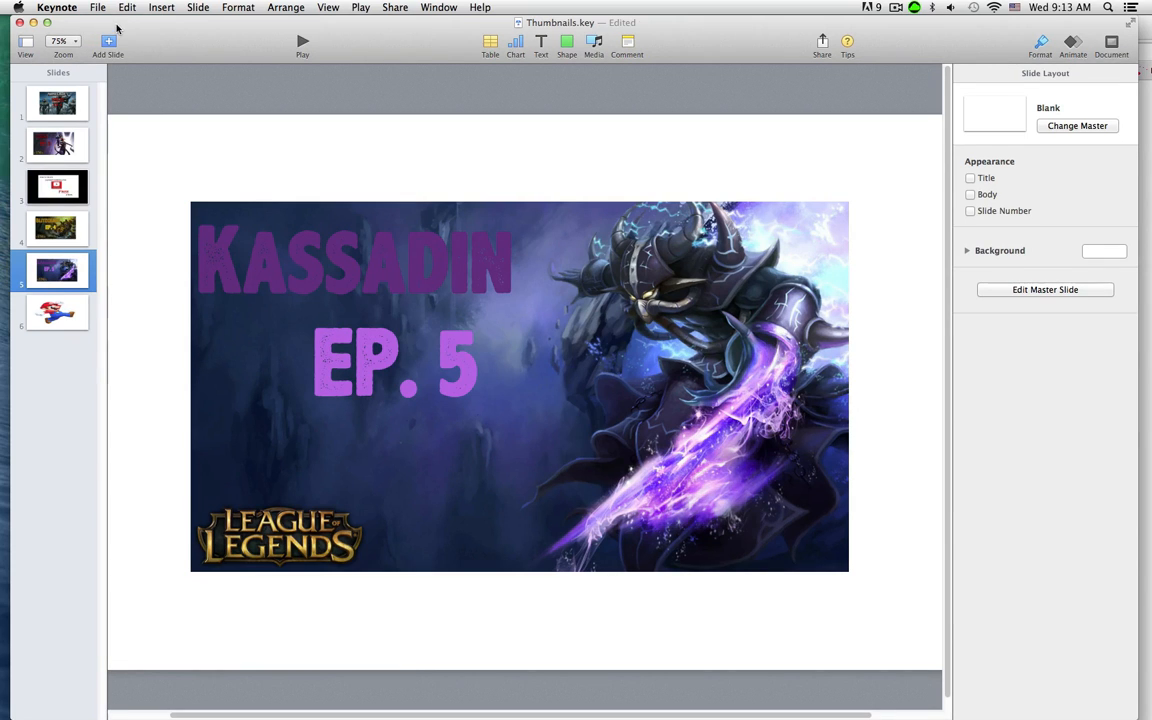
Zoom the slide to 100% and resize and reposition the window so the entire thumbnail fits on screen
left_click_drag(116, 28, 84, 20)
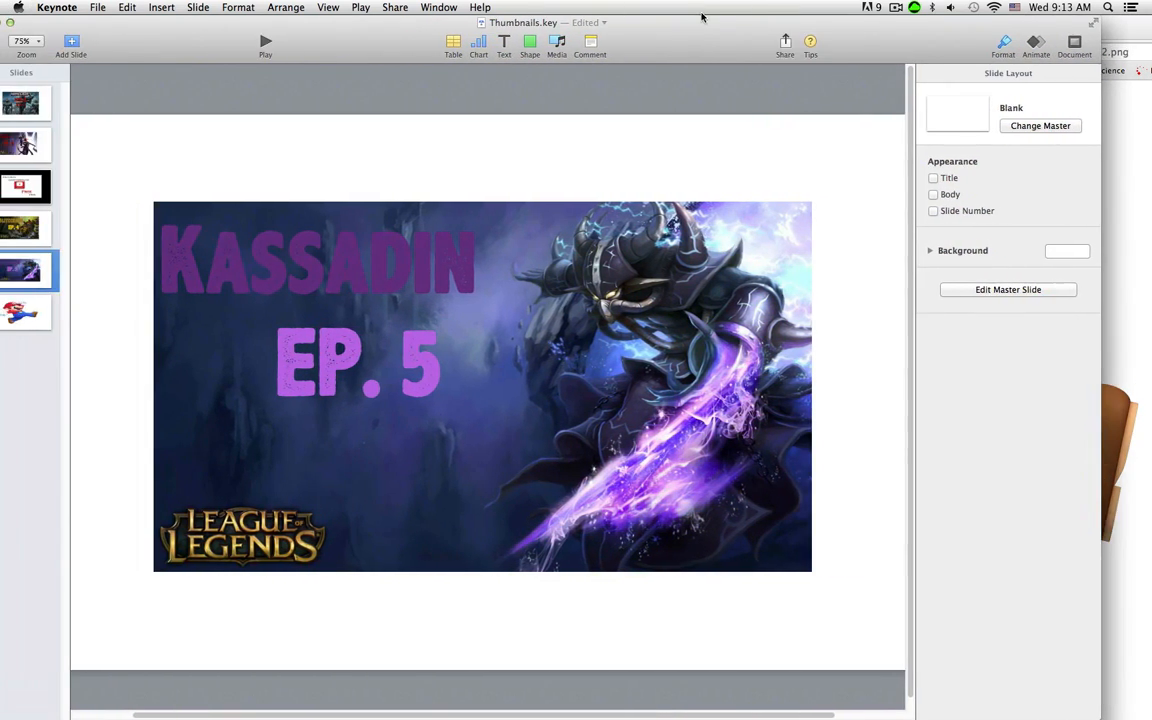
left_click_drag(670, 28, 692, 12)
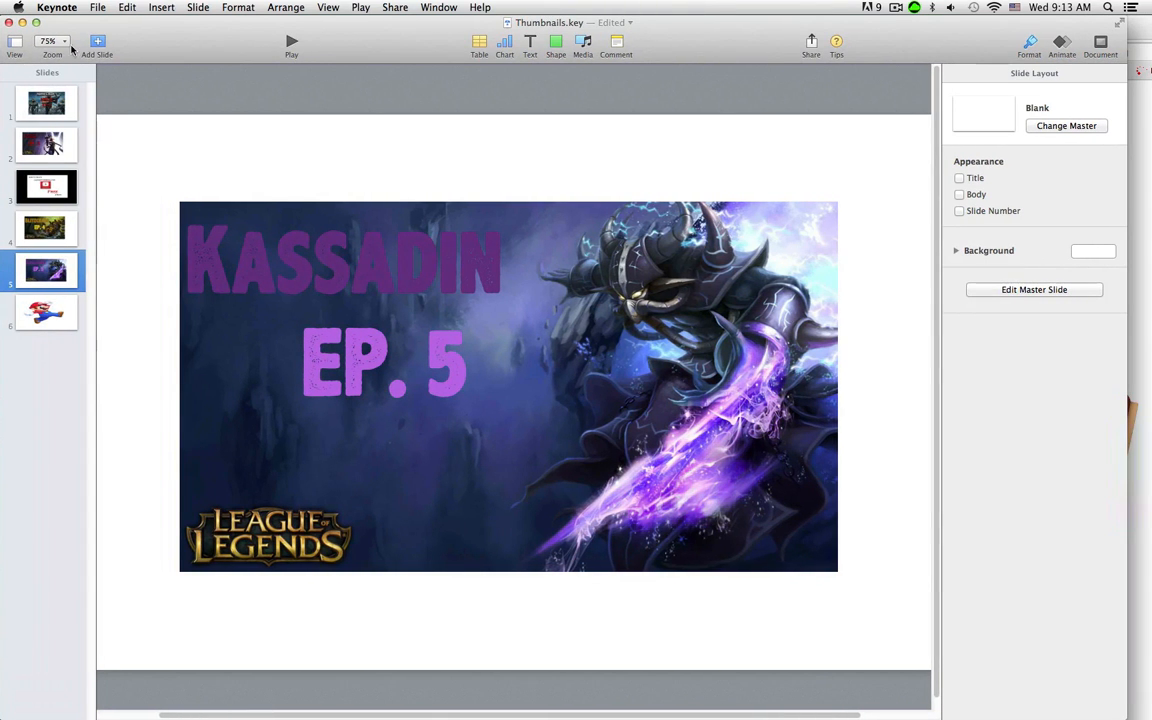
left_click(49, 41)
left_click(62, 91)
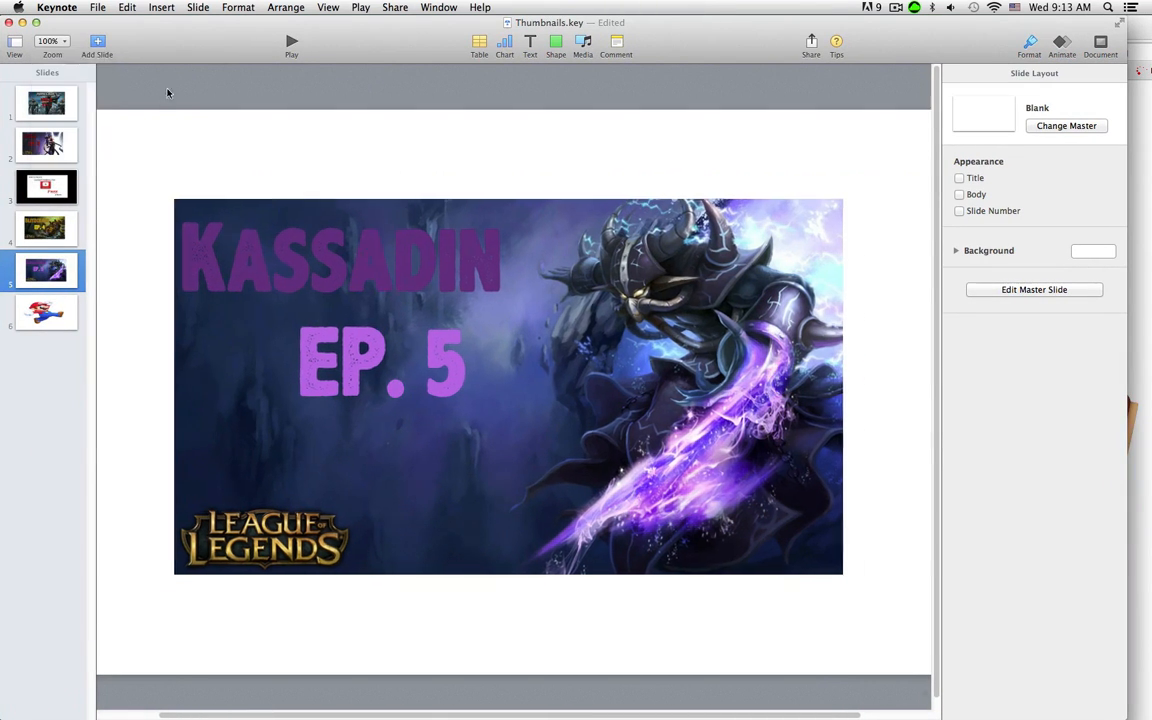
left_click_drag(298, 8, 228, 8)
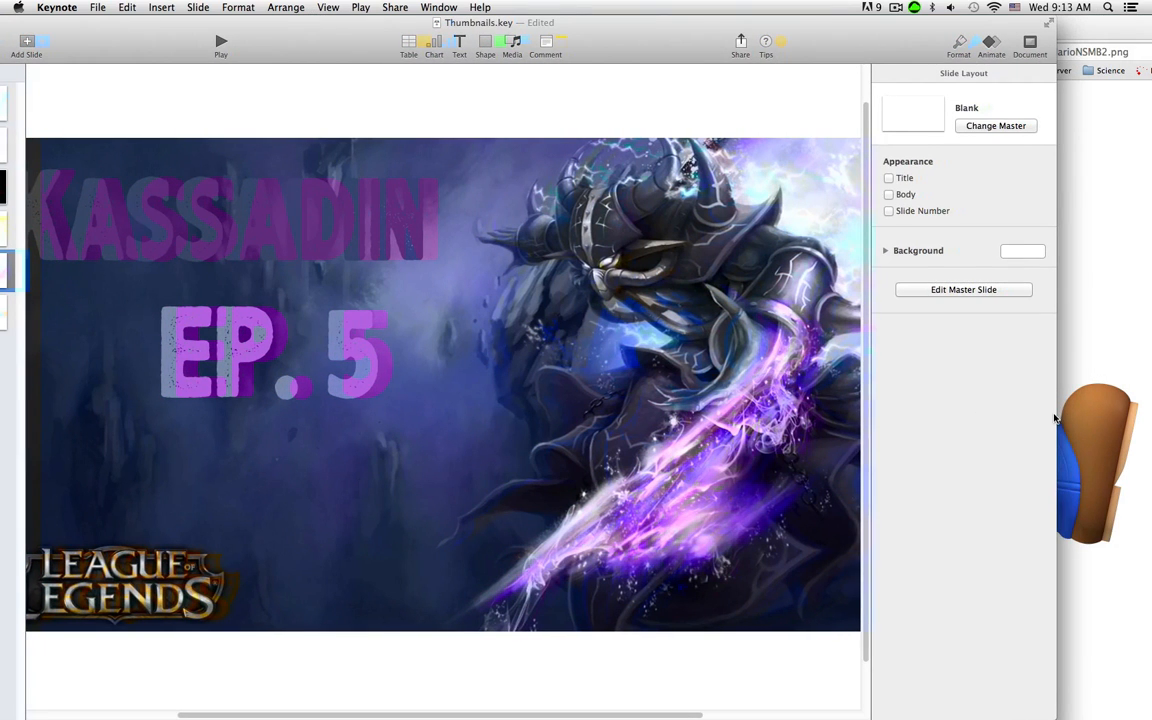
left_click_drag(1056, 413, 1149, 403)
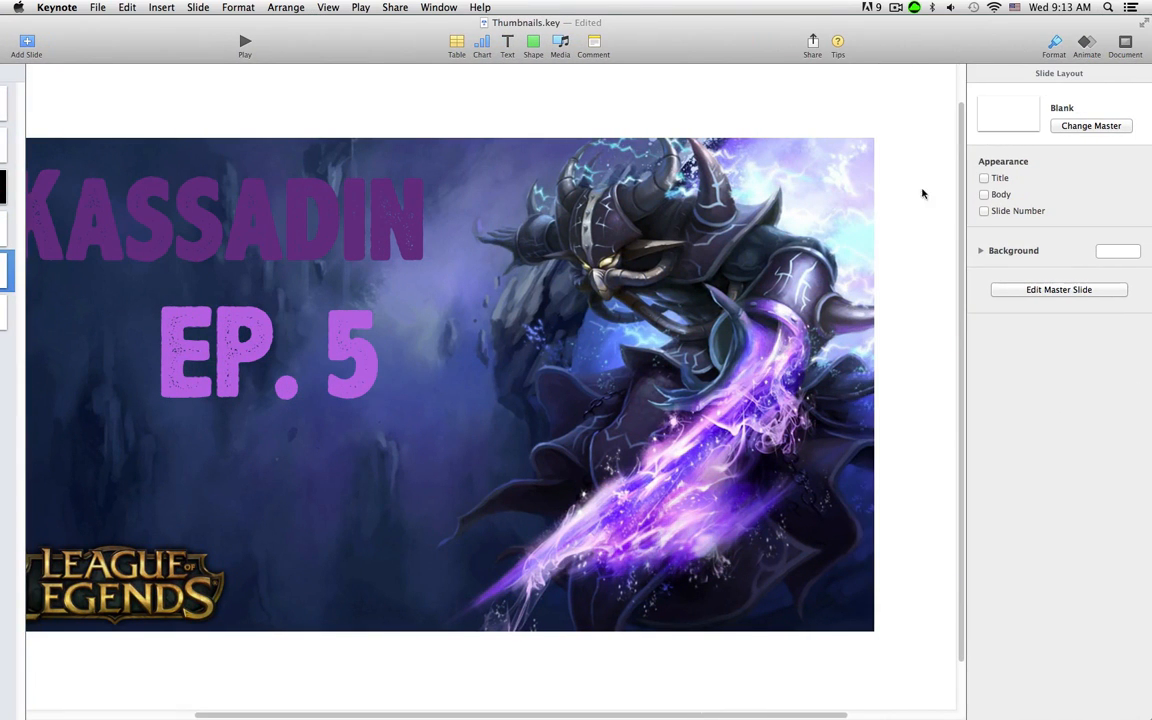
left_click_drag(707, 44, 609, 44)
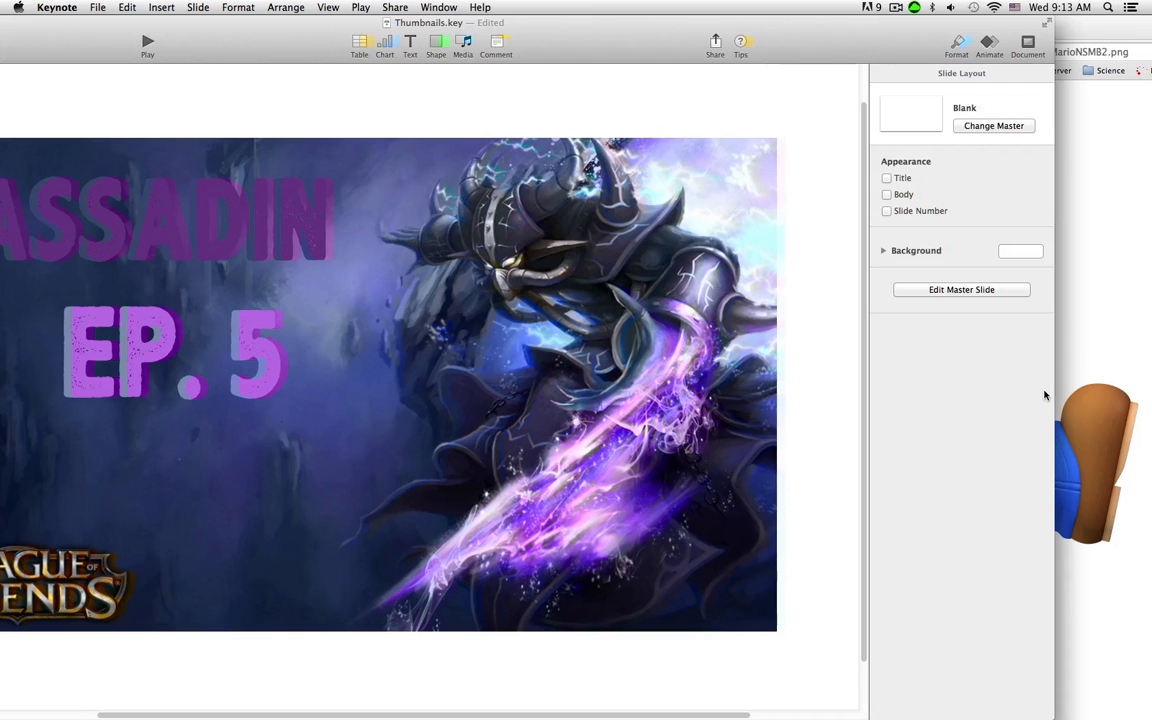
left_click_drag(1054, 395, 1147, 303)
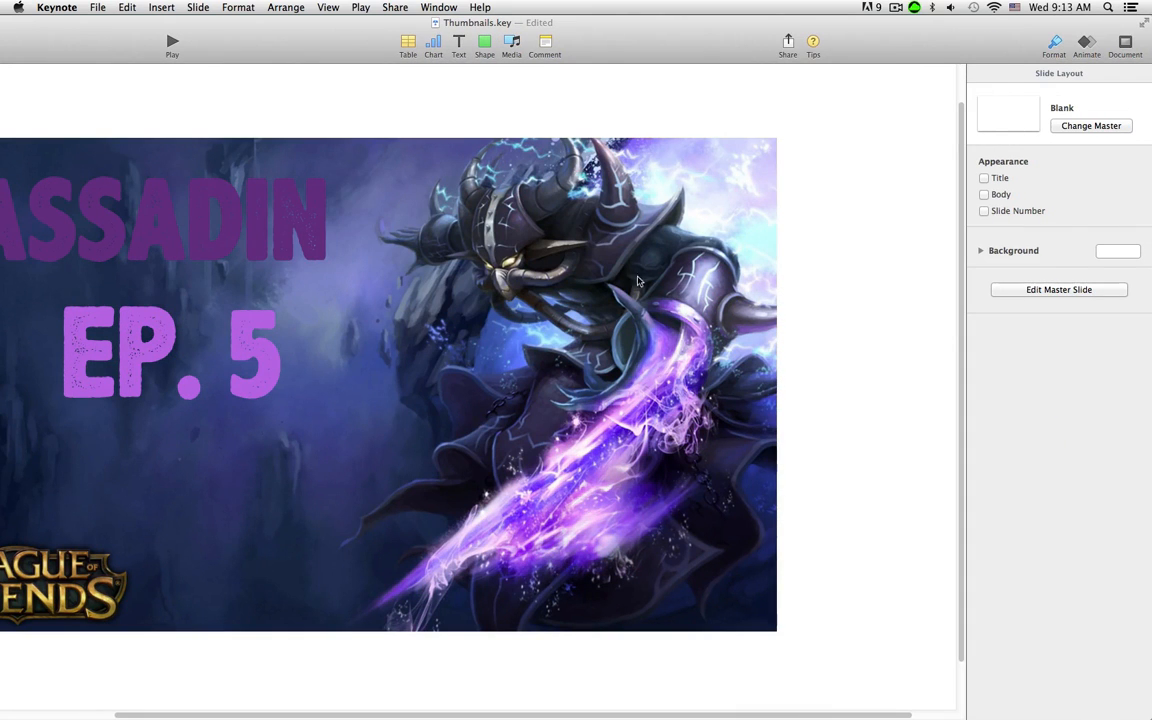
left_click_drag(498, 713, 401, 713)
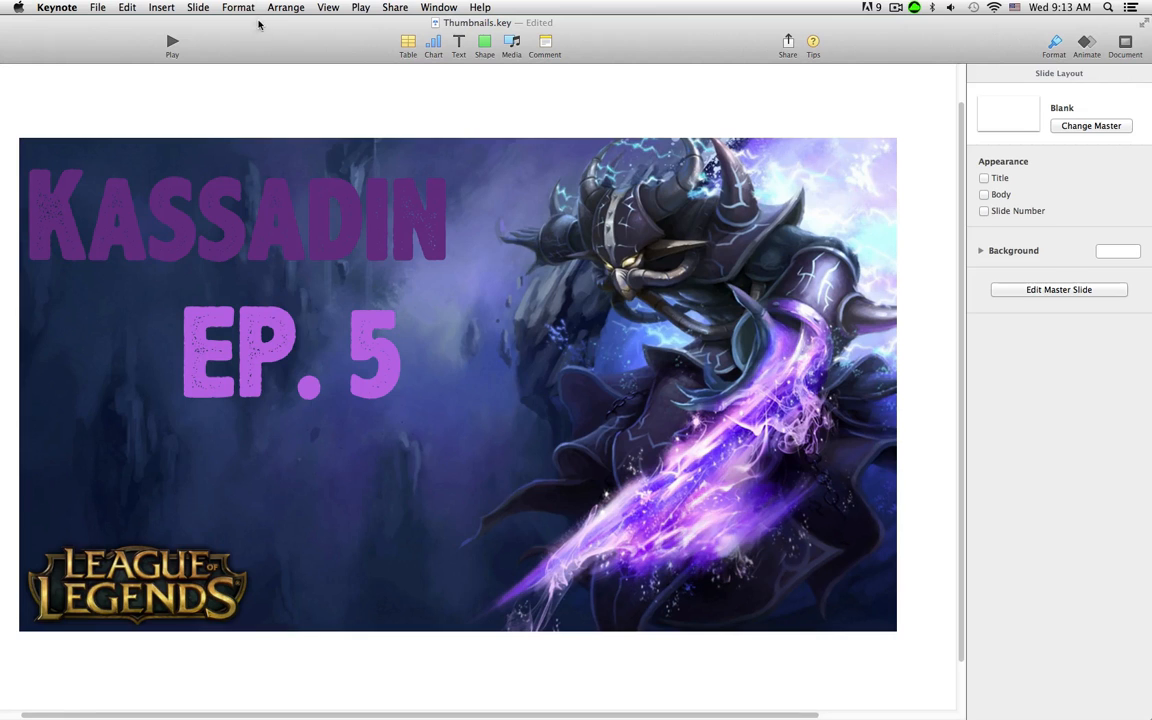
left_click_drag(258, 24, 371, 5)
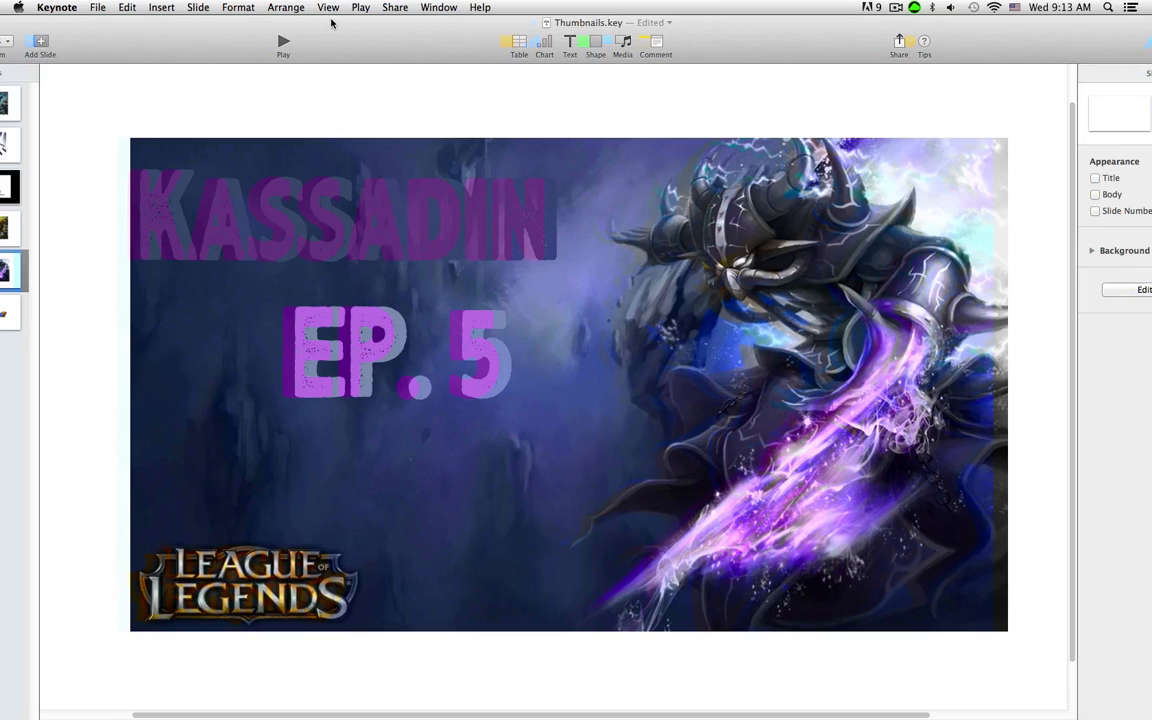
Capture a screenshot of the screen region around the whole thumbnail, leaving a small white margin on every side
key("super+shift+4")
left_click_drag(104, 113, 1035, 659)
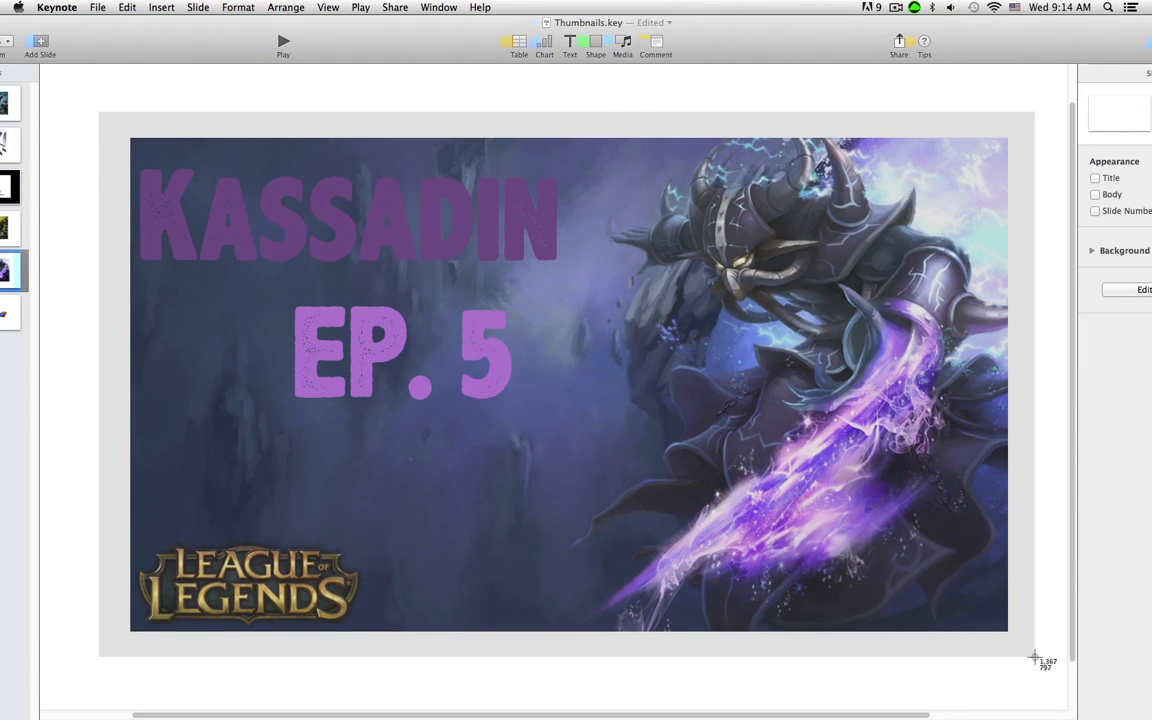
key("Escape")
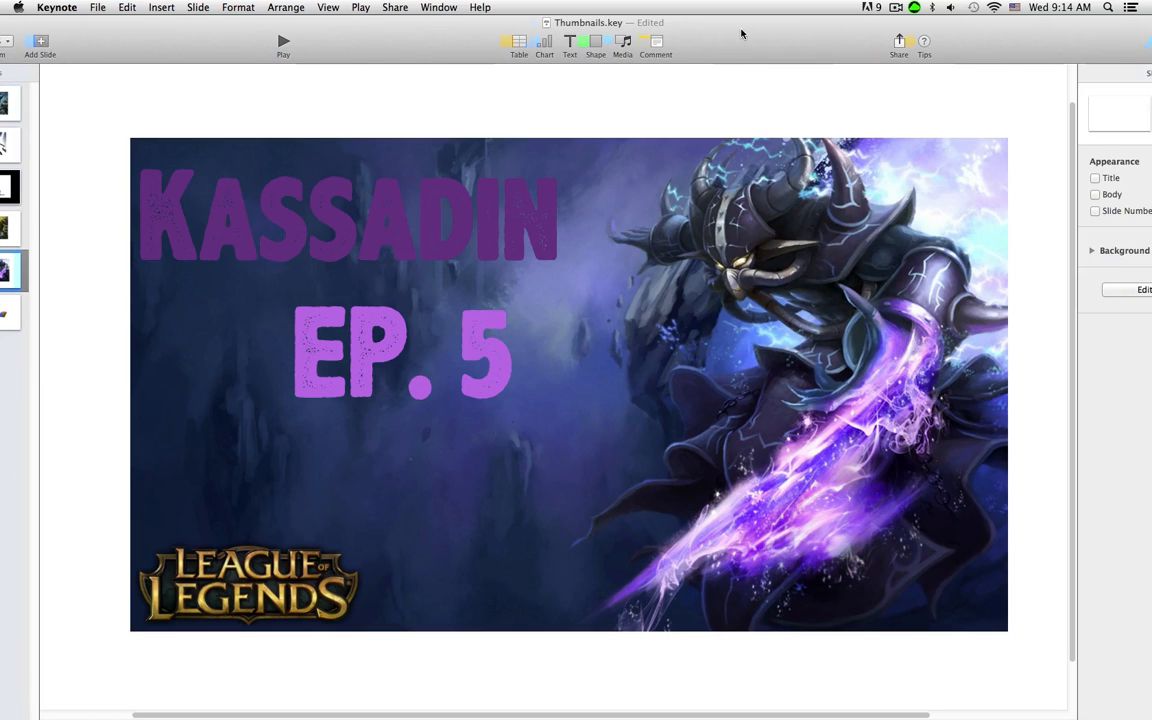
Move the Keynote and browser windows out of the way and open the new Kassadin screenshot from the desktop in Preview
left_click_drag(746, 44, 915, 706)
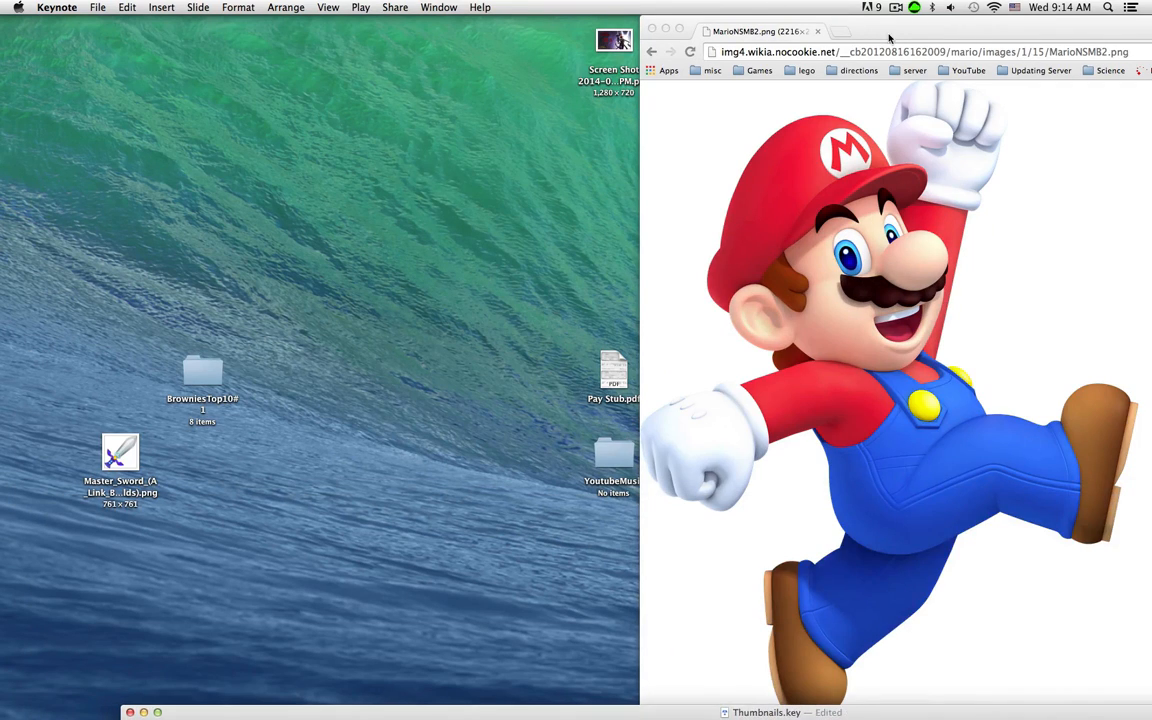
left_click_drag(800, 33, 815, 717)
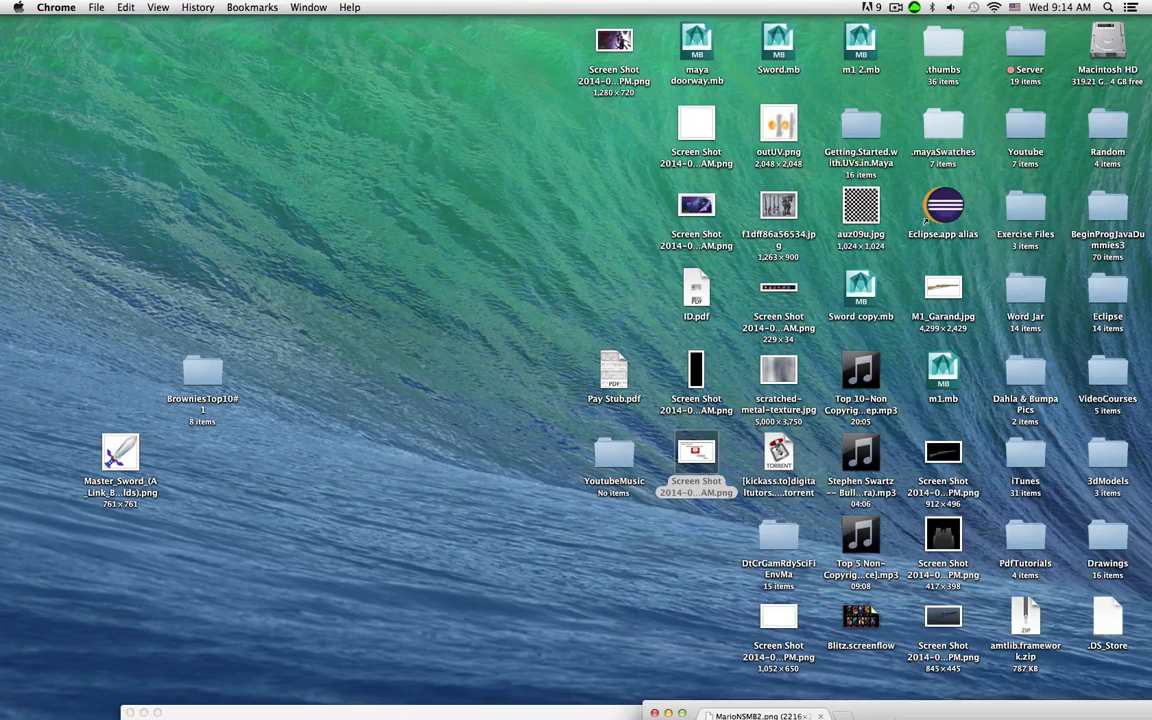
double_click(691, 211)
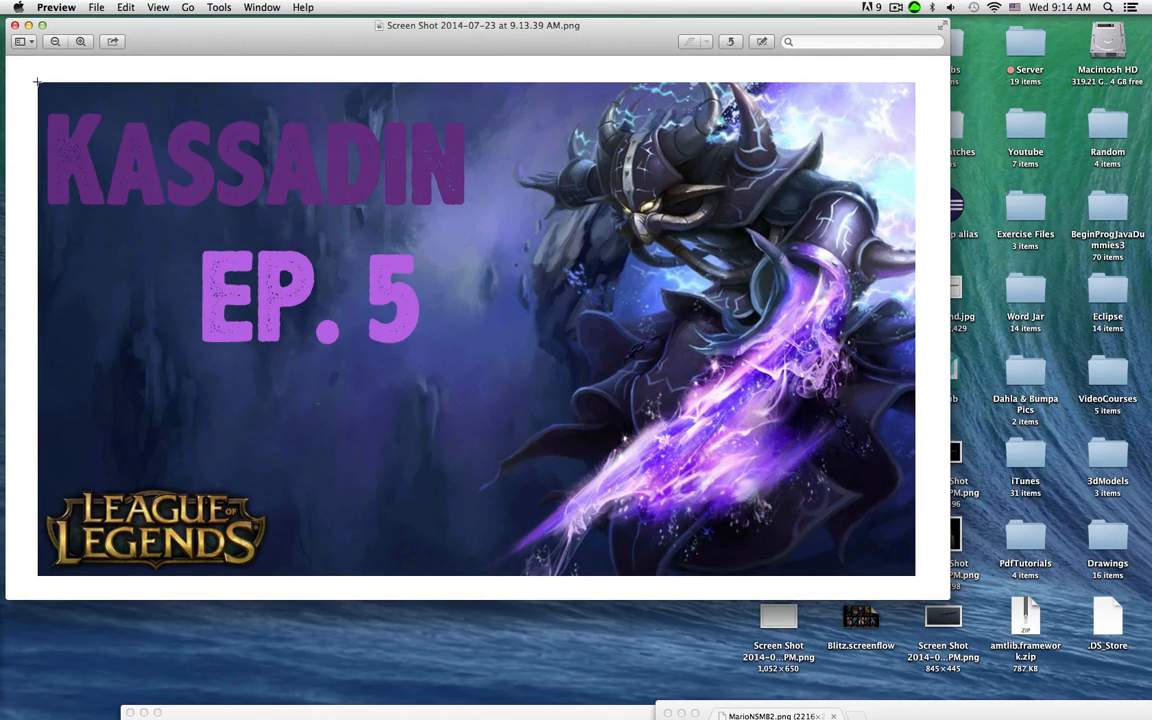
left_click_drag(40, 88, 918, 576)
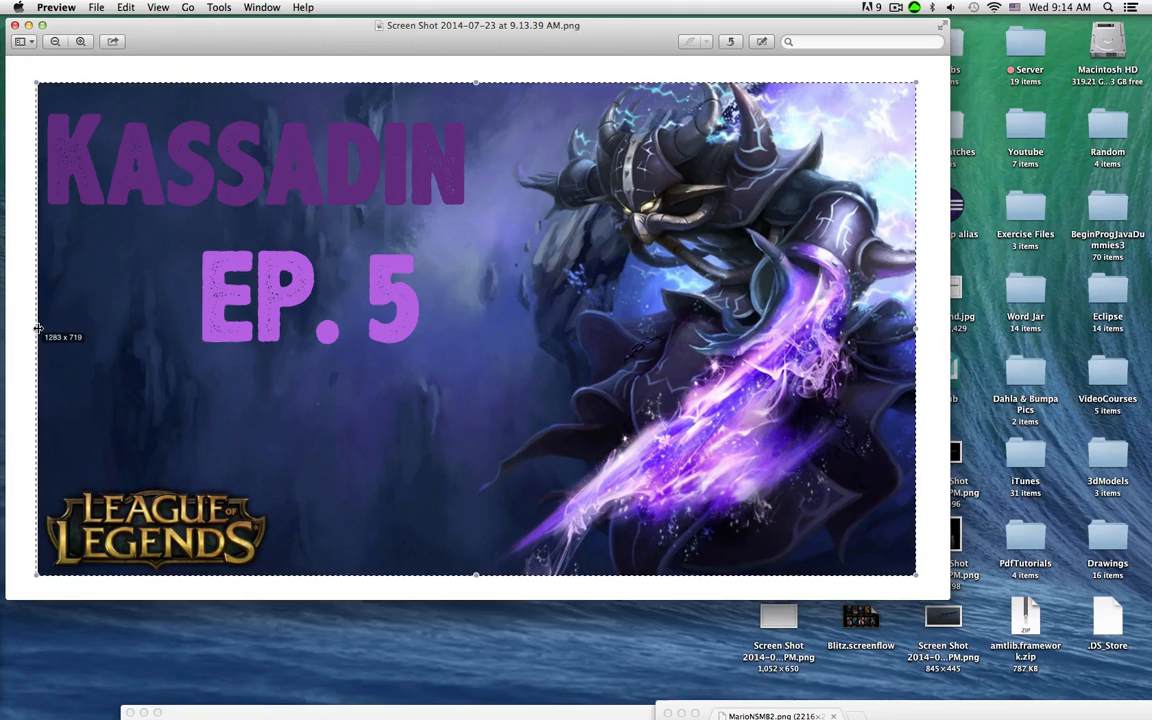
left_click_drag(38, 328, 39, 328)
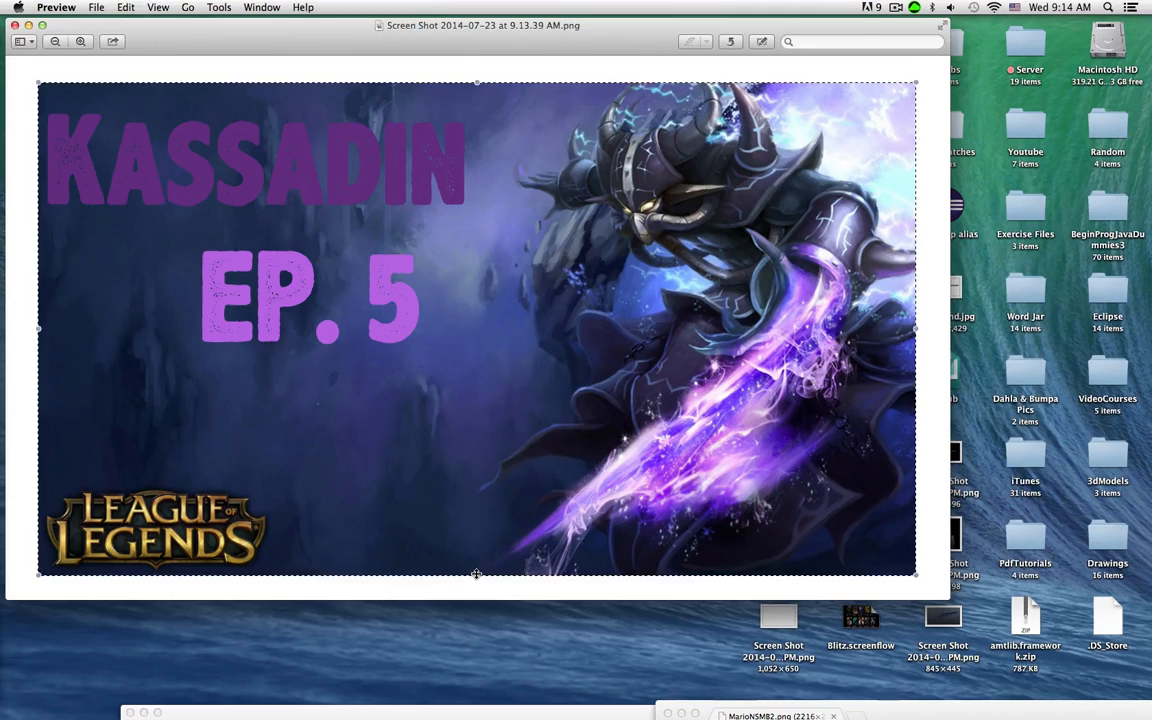
left_click_drag(477, 573, 476, 576)
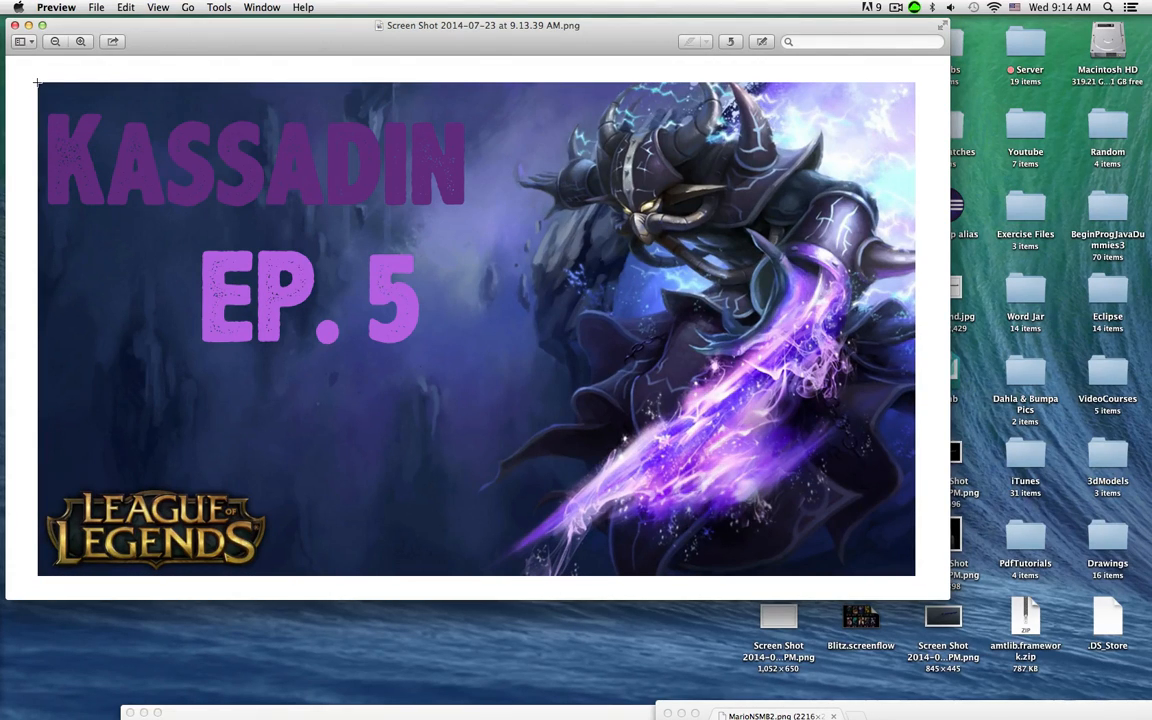
Select just the thumbnail artwork without its white border, crop the screenshot to it, then save and close the file
left_click_drag(38, 84, 889, 576)
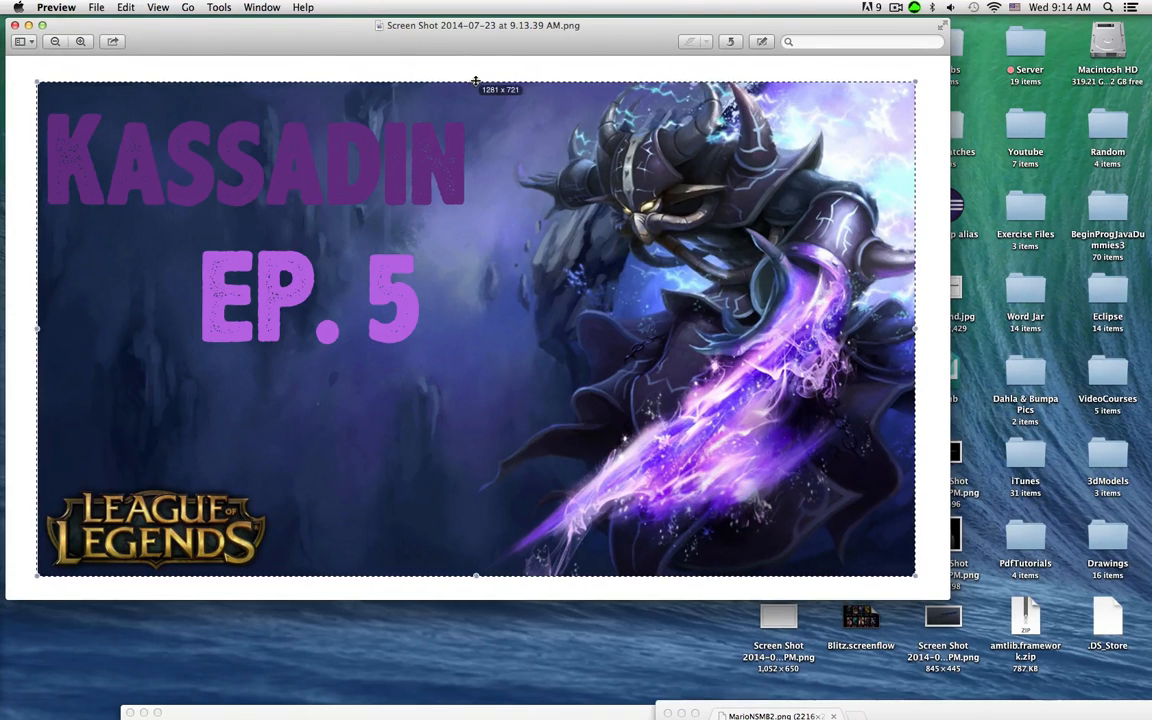
left_click_drag(475, 83, 476, 82)
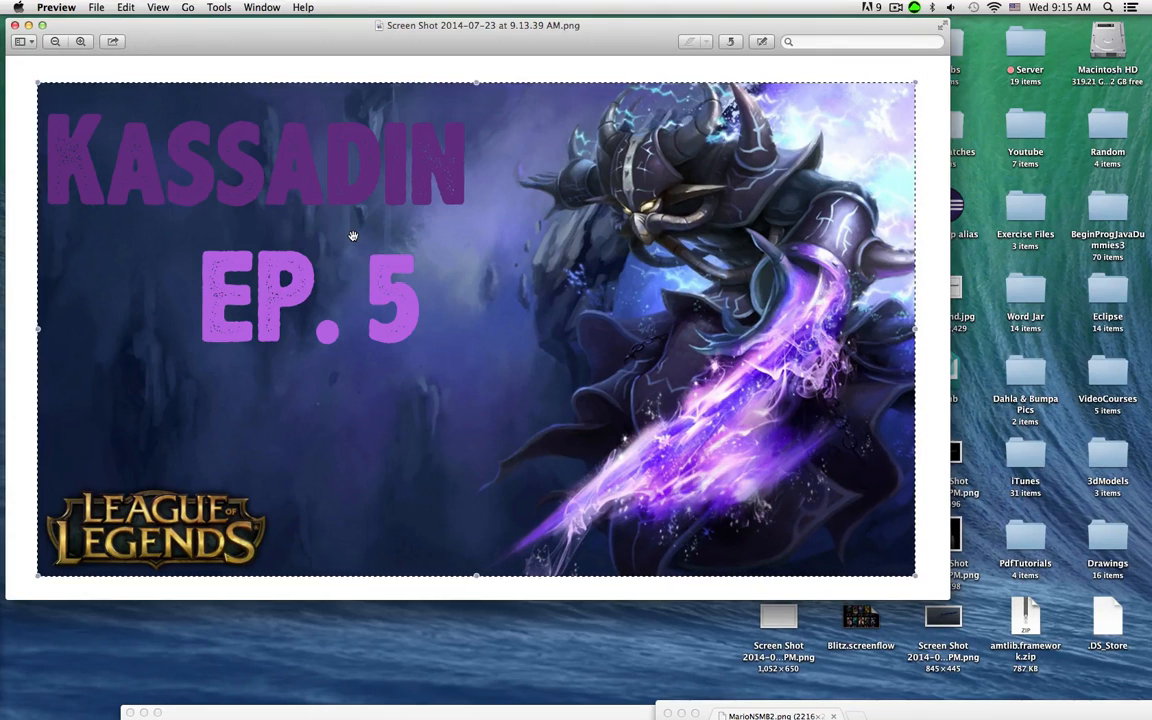
key("super+k")
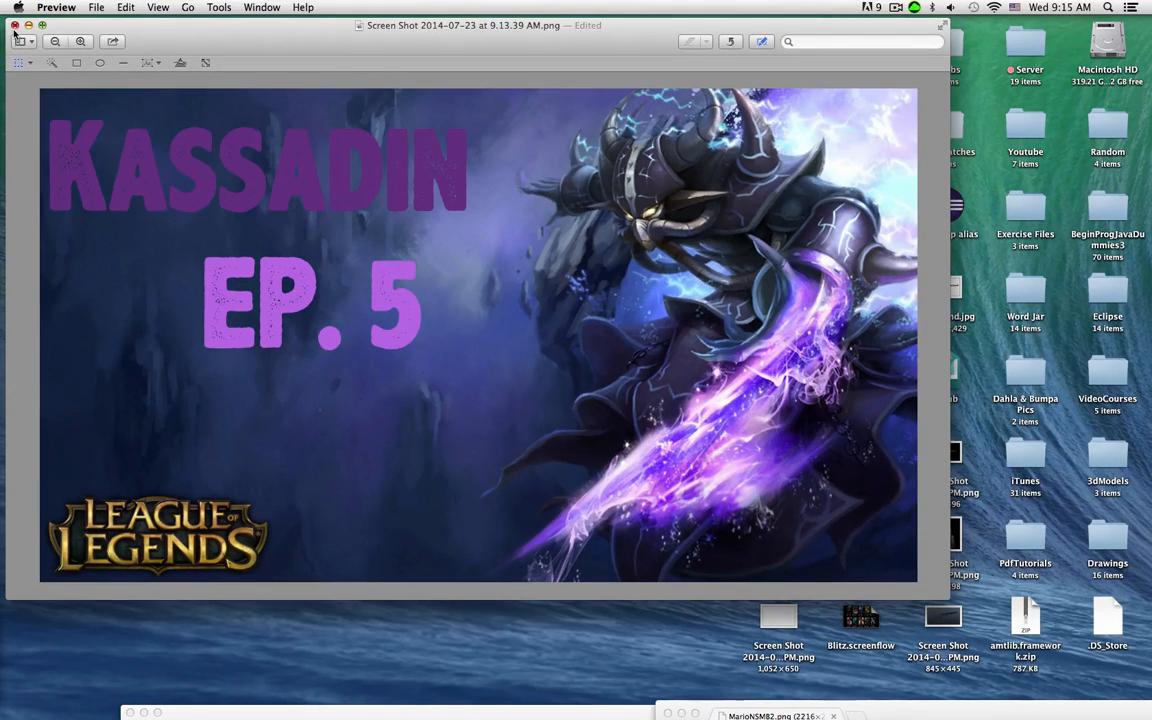
key("super+s")
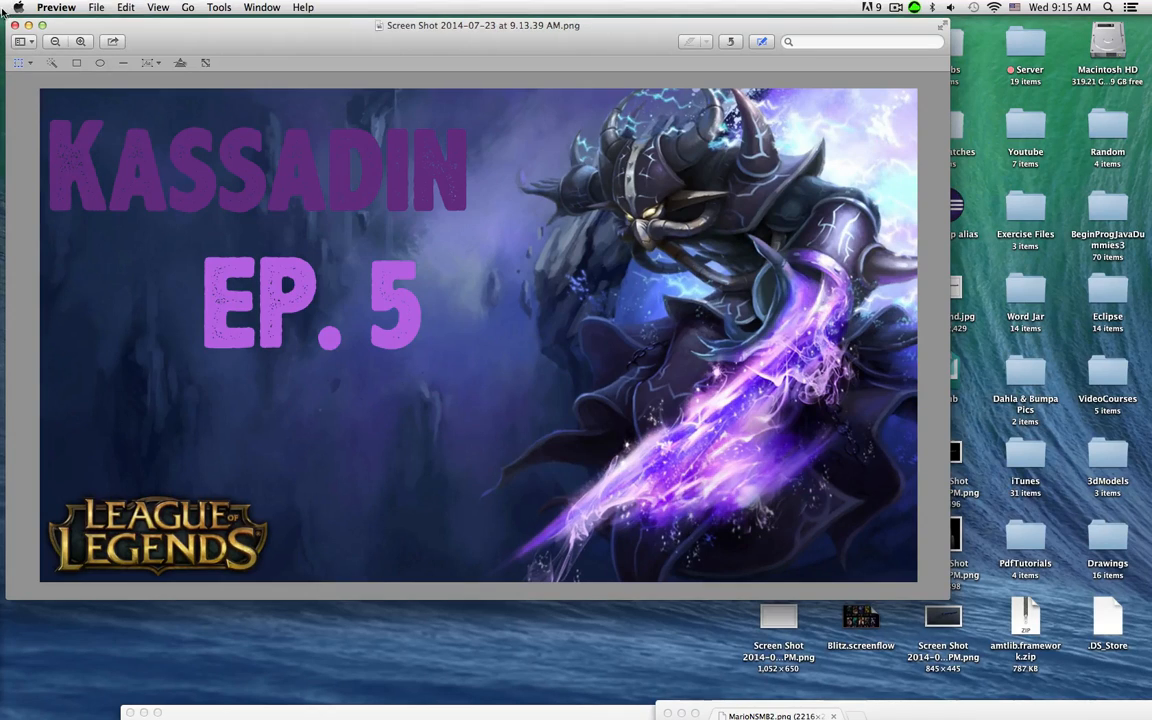
left_click(15, 26)
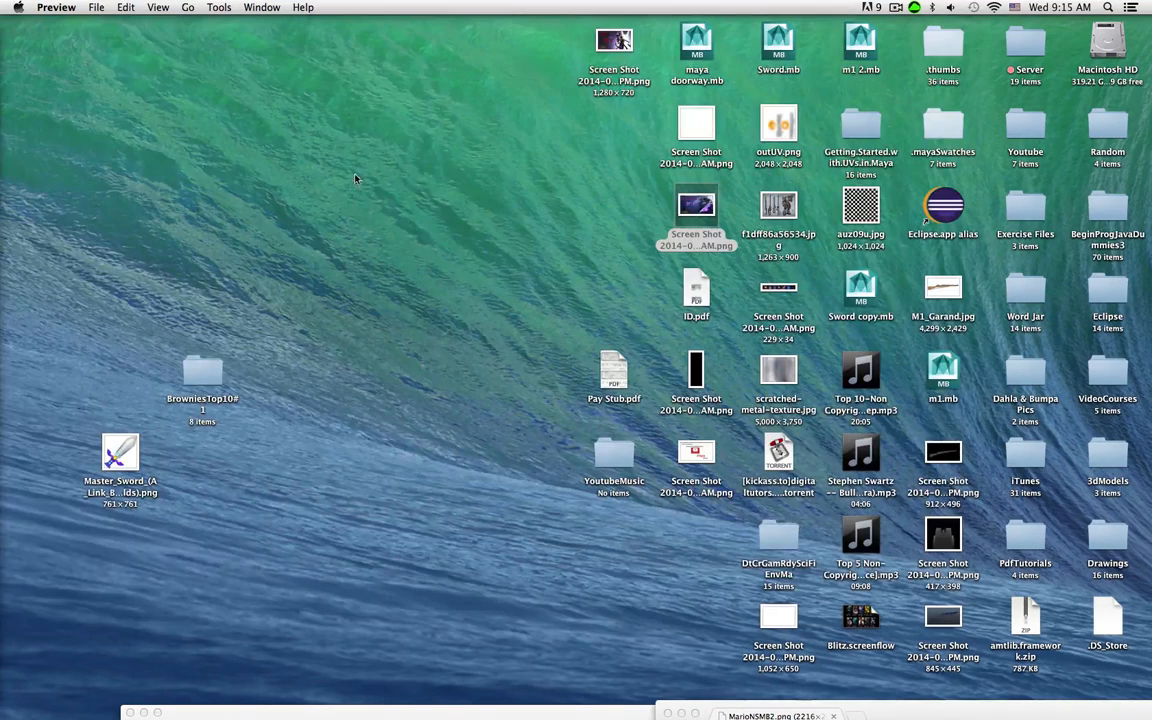
Reopen the cropped Kassadin screenshot to check the finished thumbnail, then close it
double_click(686, 210)
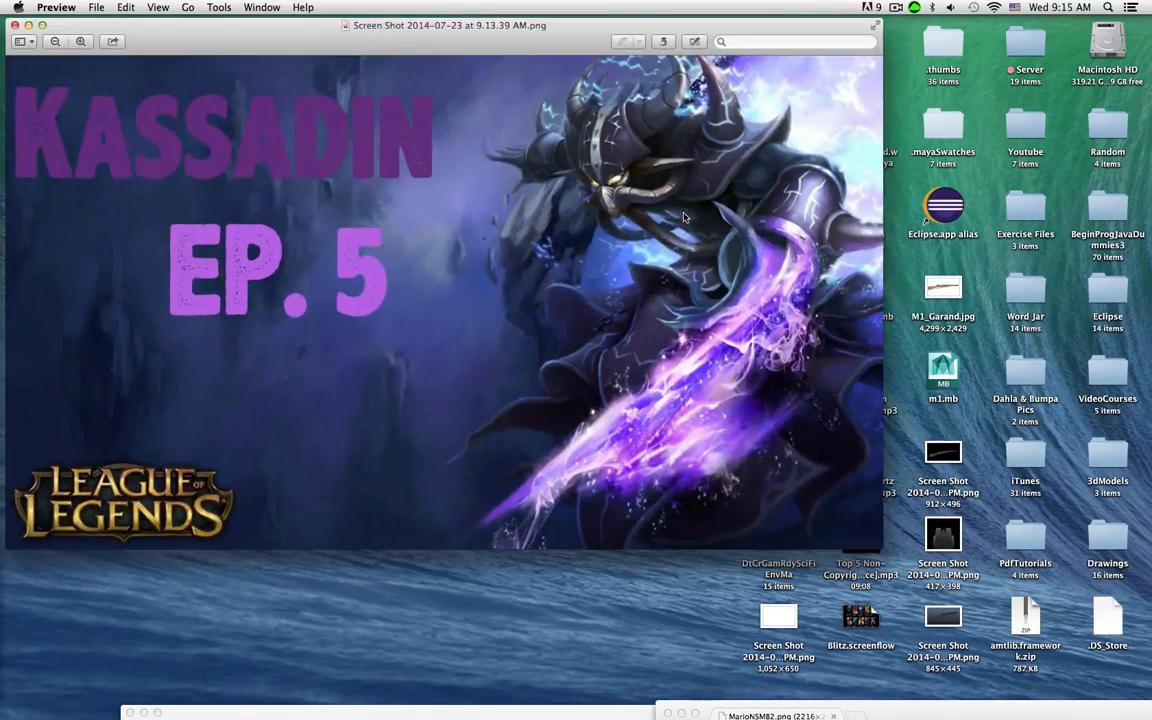
left_click_drag(245, 47, 334, 81)
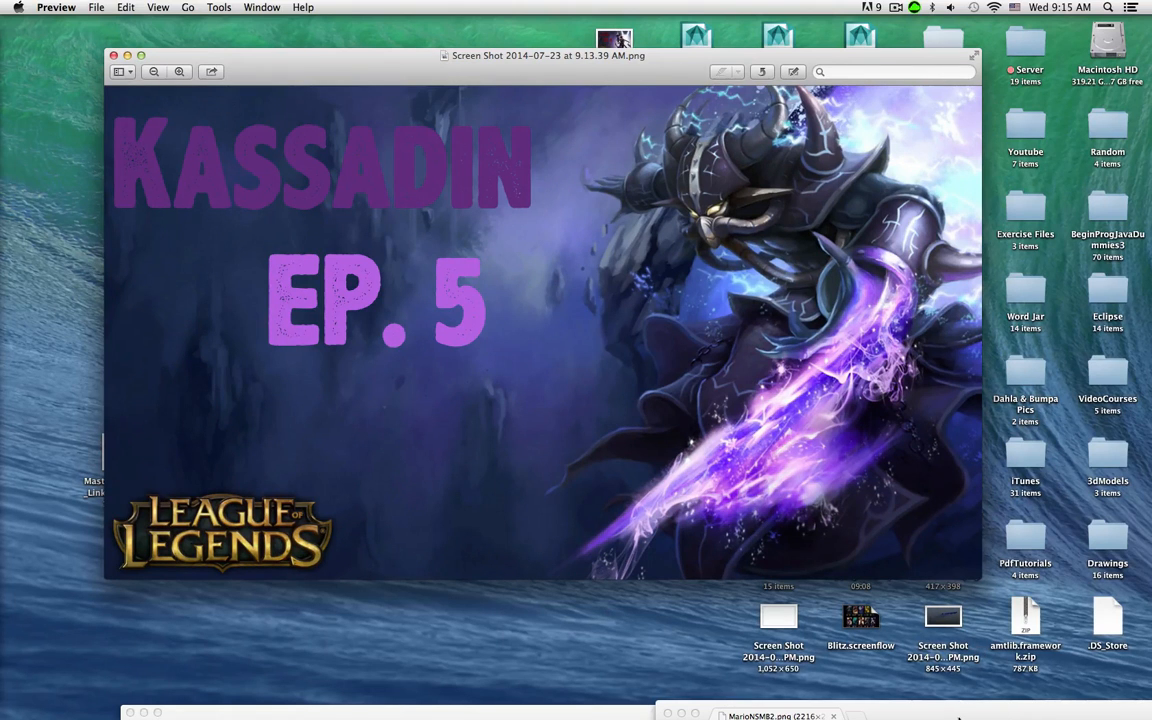
left_click_drag(700, 714, 458, 714)
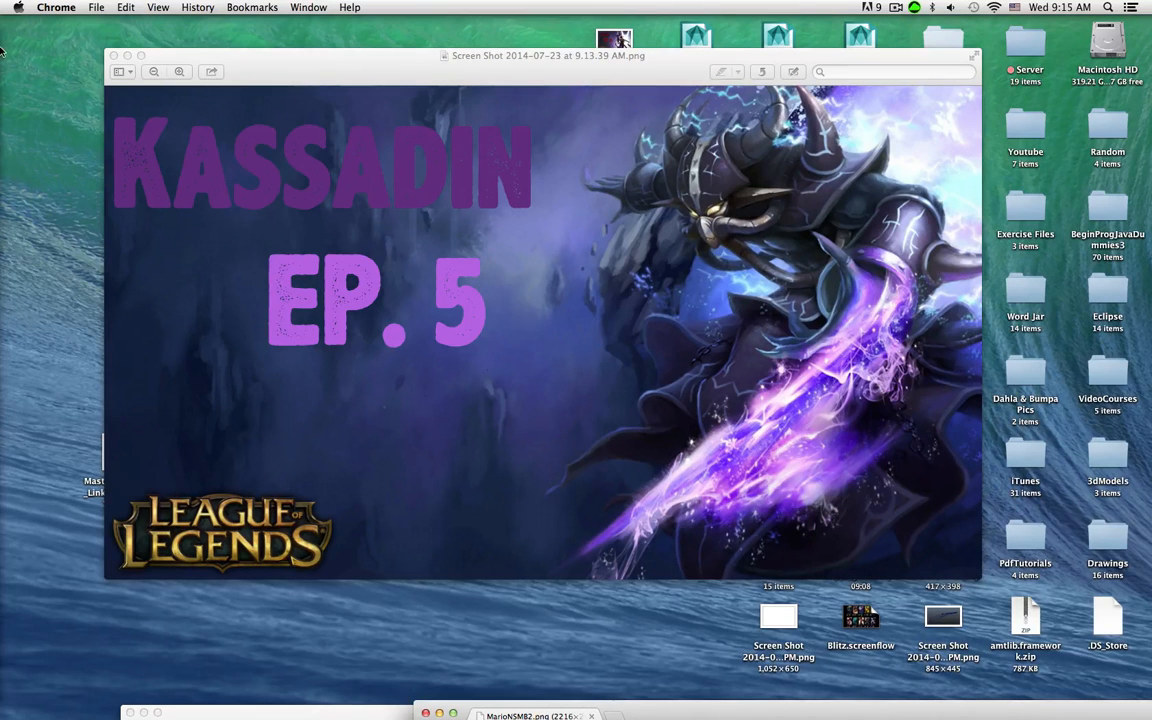
mouse_move(4, 40)
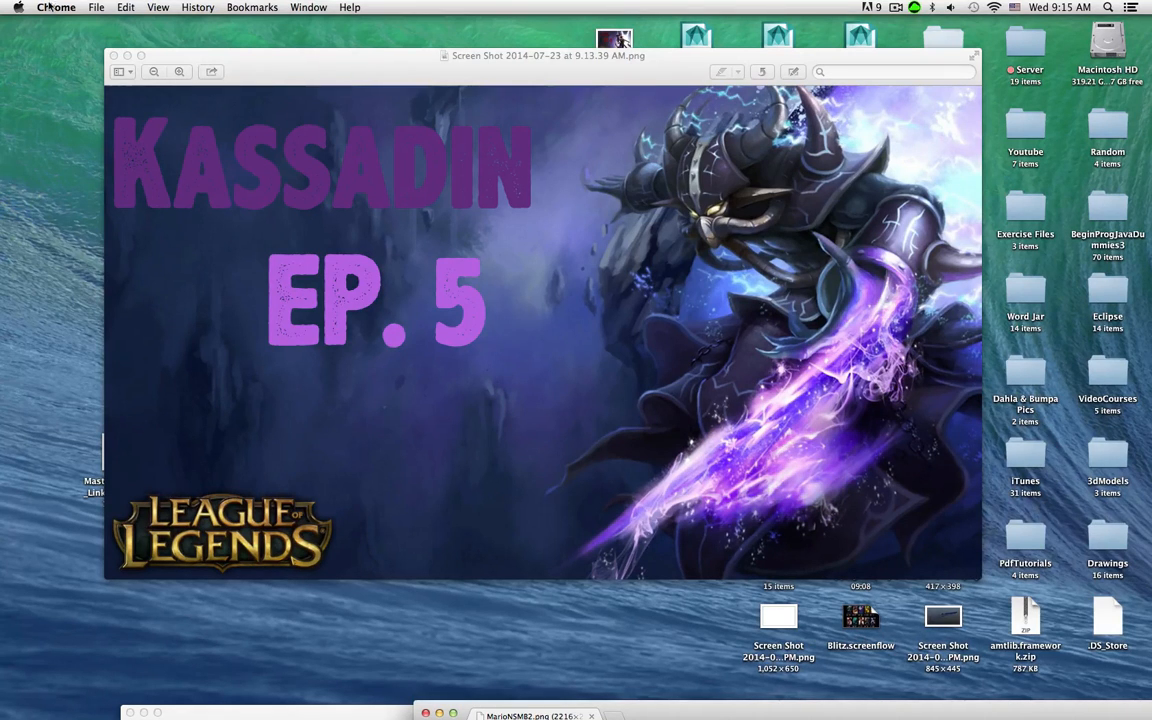
left_click(113, 56)
left_click(640, 240)
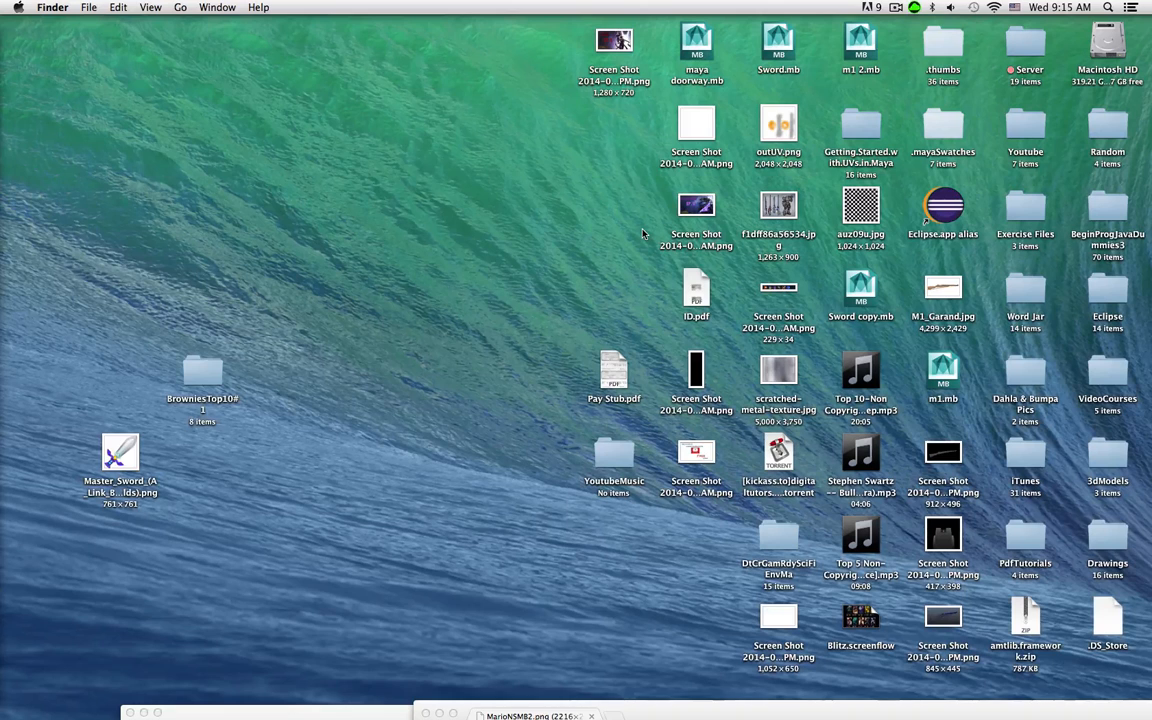
Bring the browser window with the Mario image to the front and load gimp.org in it
mouse_move(4, 316)
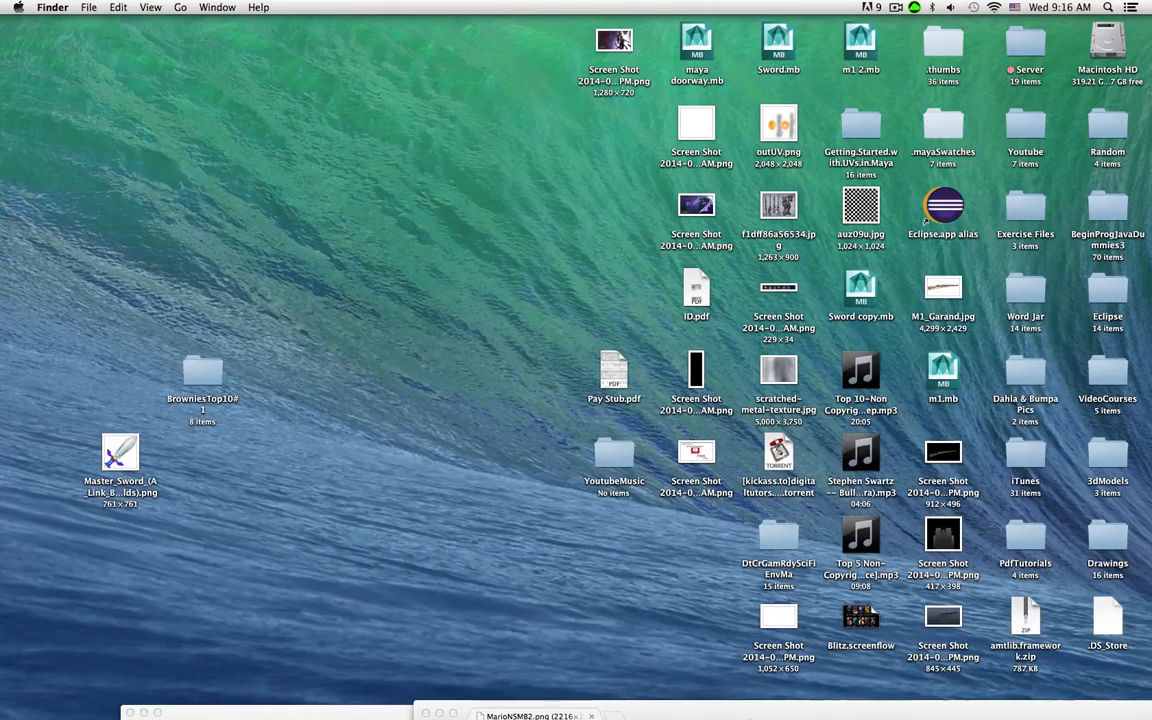
left_click_drag(790, 711, 461, 18)
left_click(368, 50)
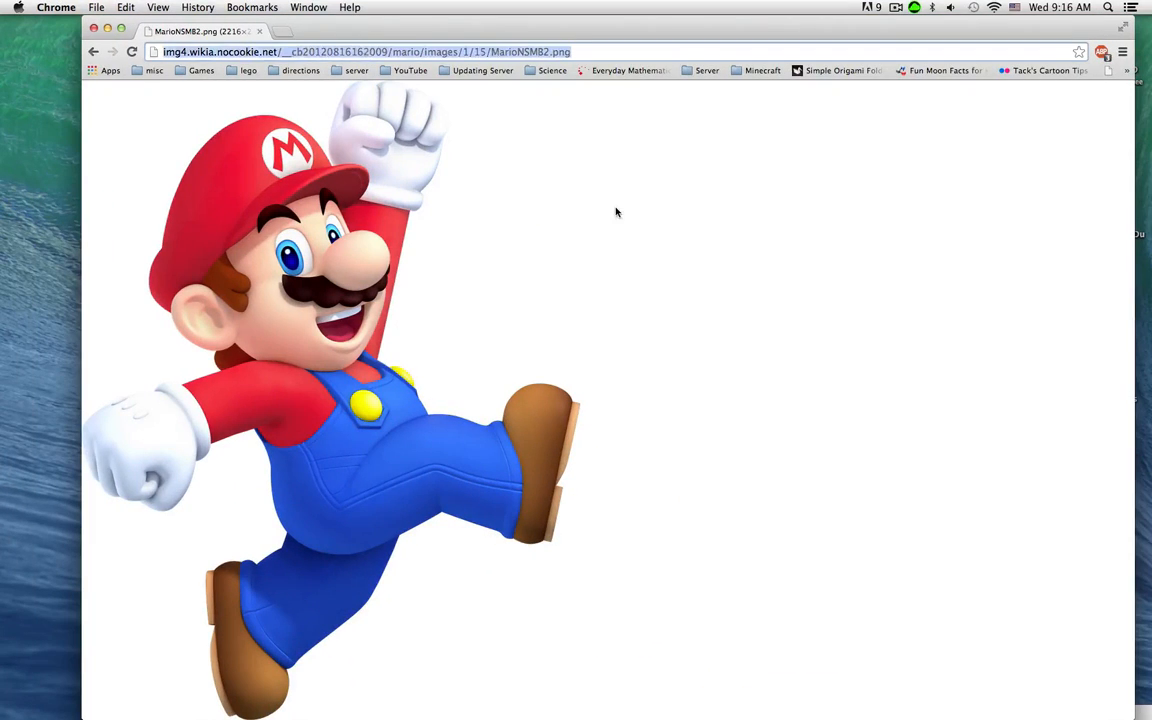
type("gimp")
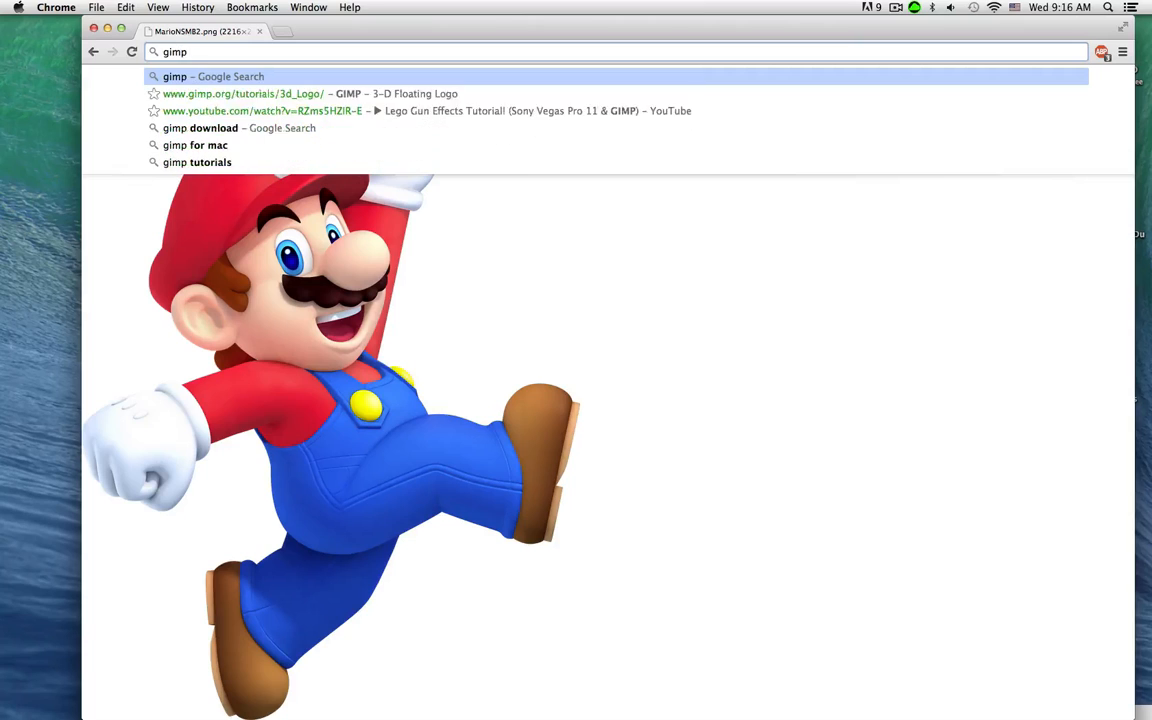
key("BackSpace")
type(".org")
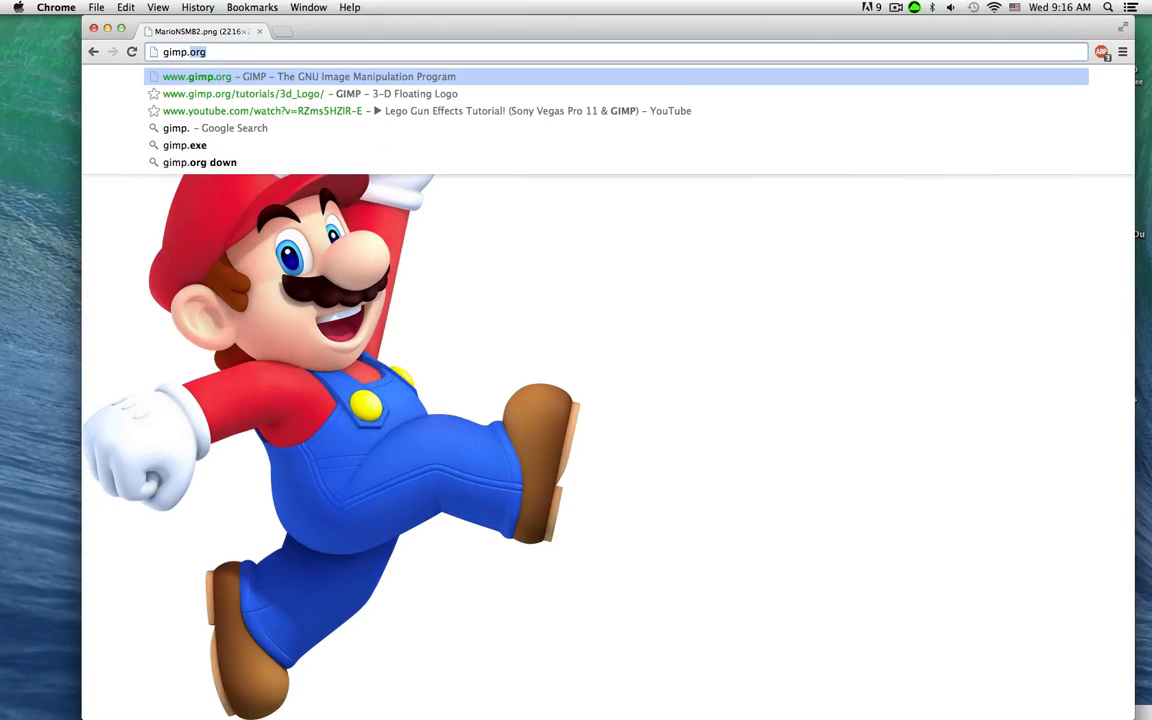
key("Return")
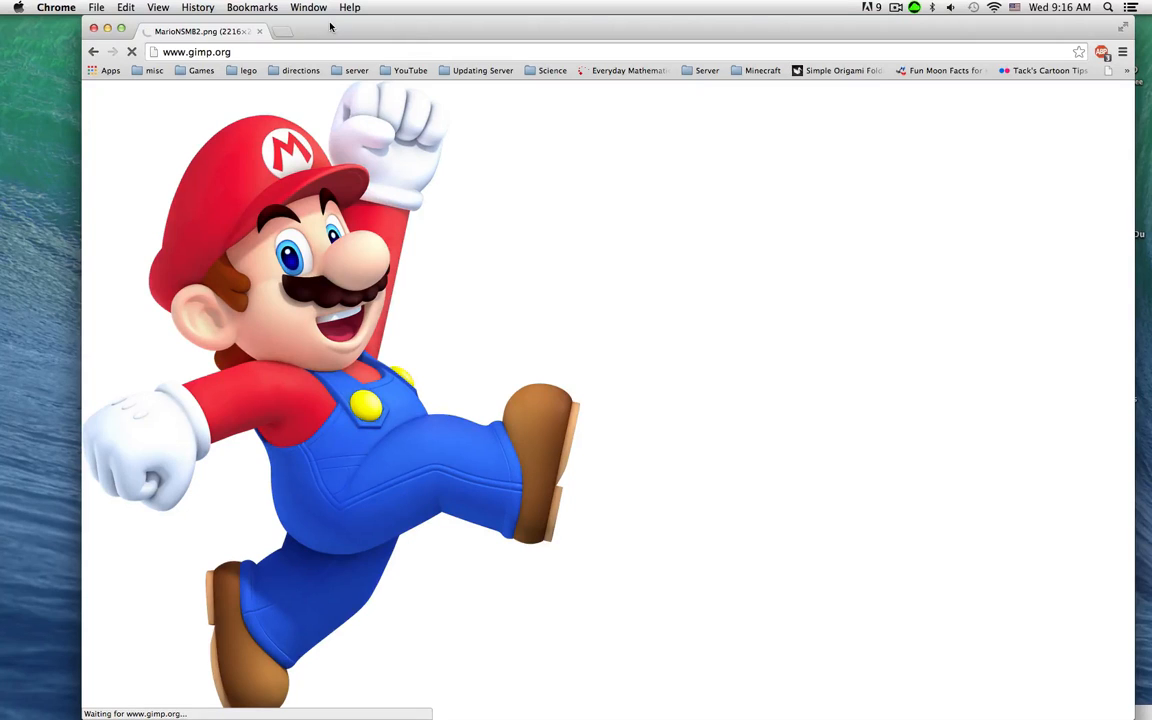
Try the GIMP downloads page and go back to the plain gimp.org address
left_click_drag(413, 29, 560, 43)
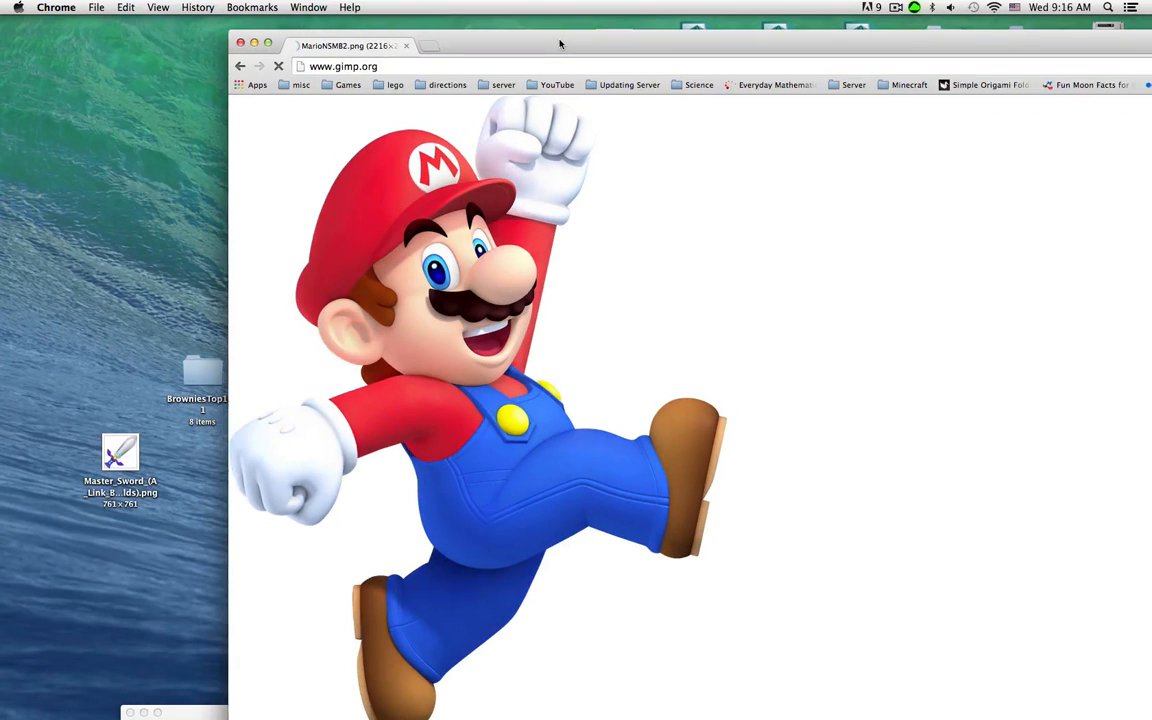
left_click(519, 60)
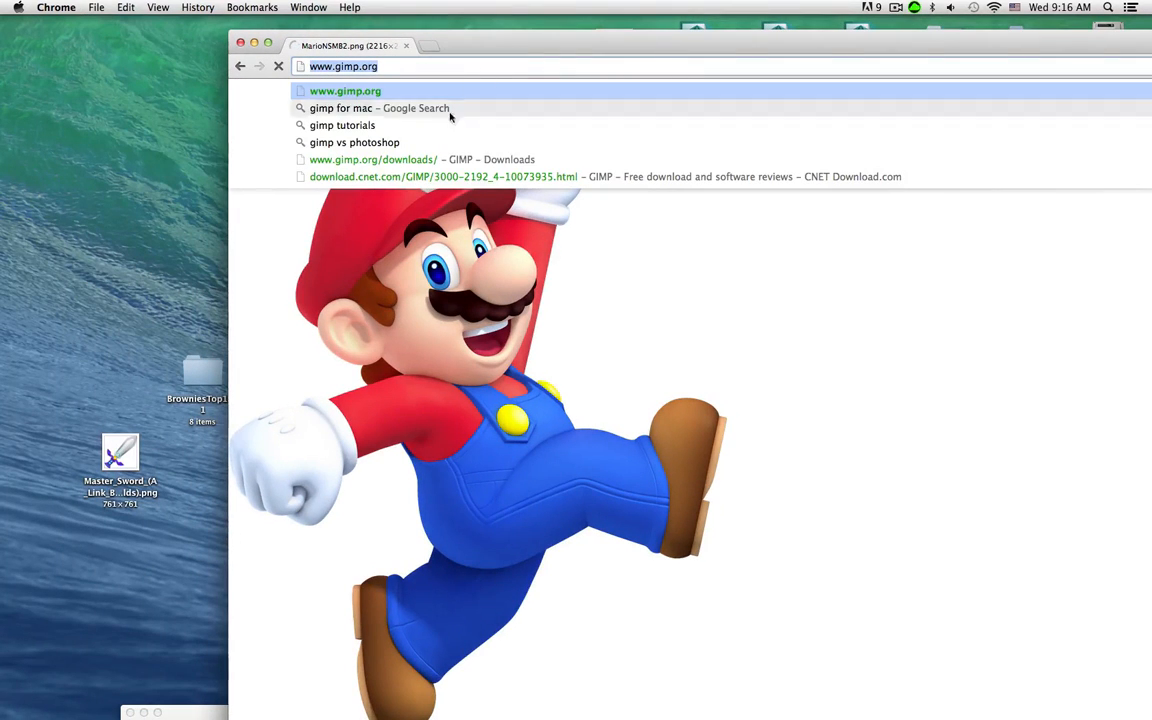
left_click(427, 160)
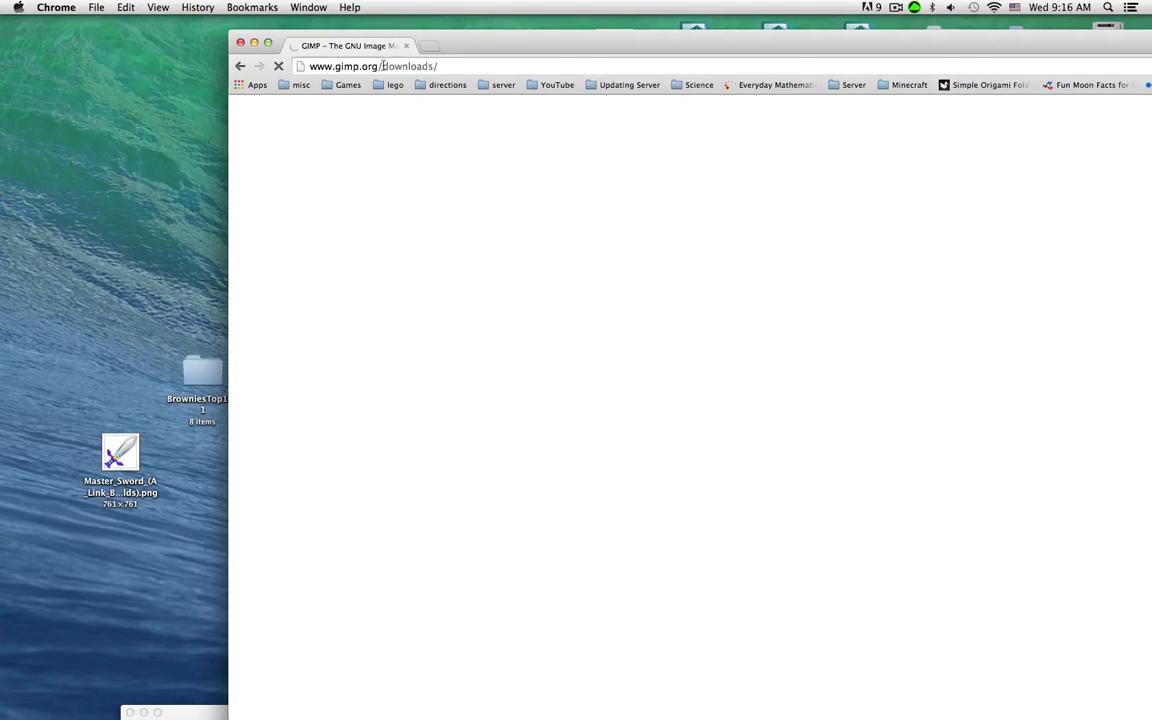
left_click_drag(380, 60, 438, 64)
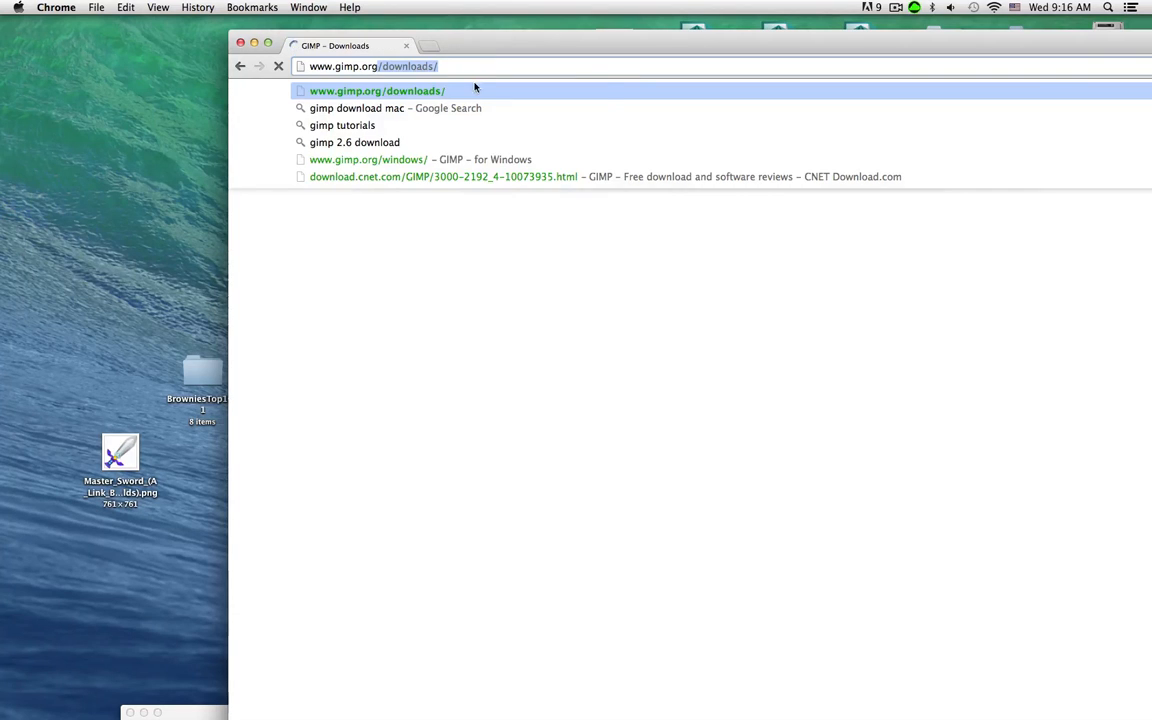
key("BackSpace")
key("Return")
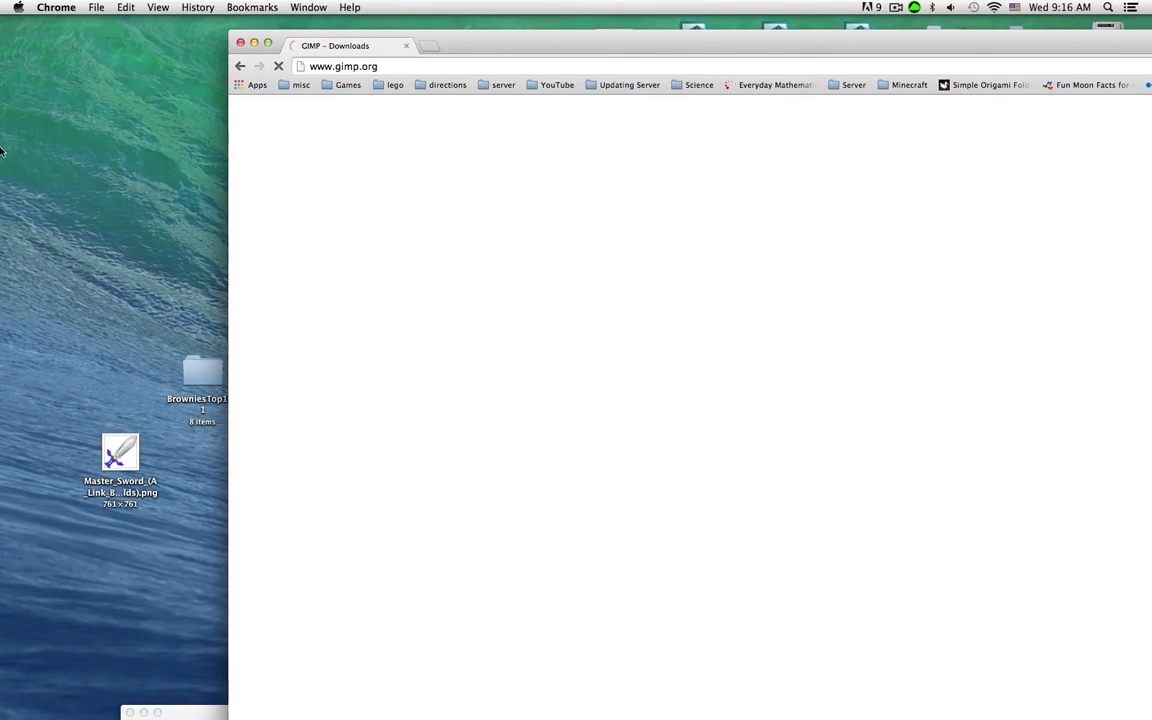
Launch GIMP and close the browser window that is still loading its website
mouse_move(3, 196)
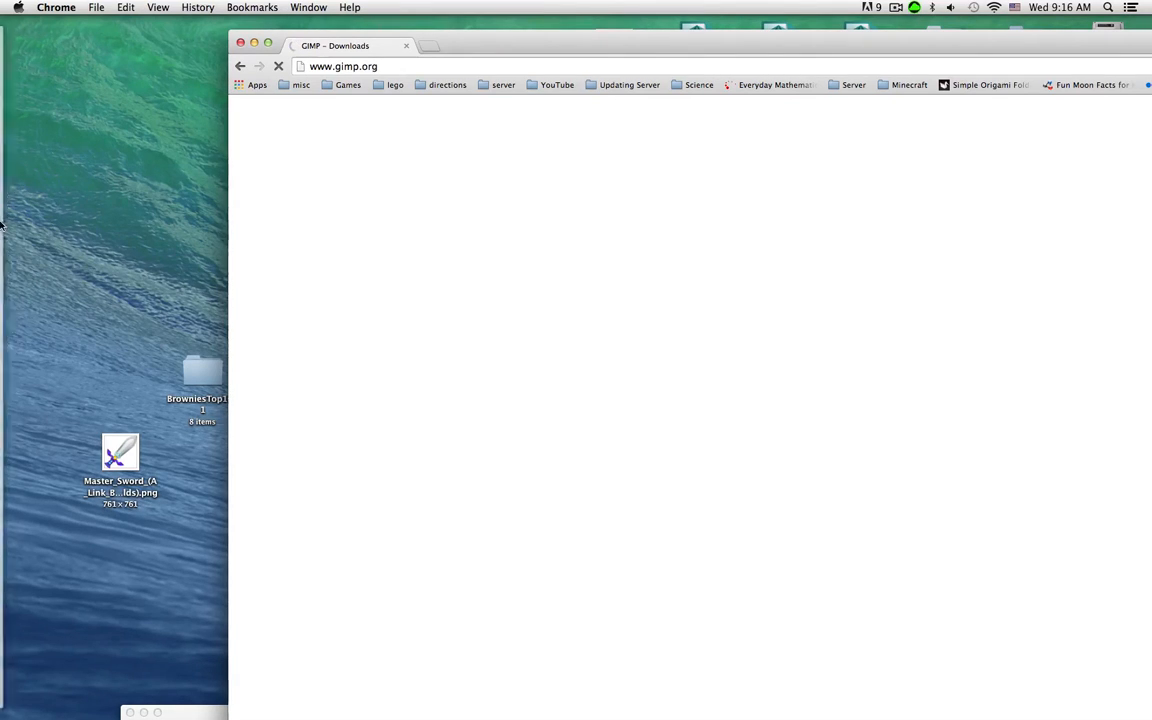
left_click(241, 43)
mouse_move(3, 186)
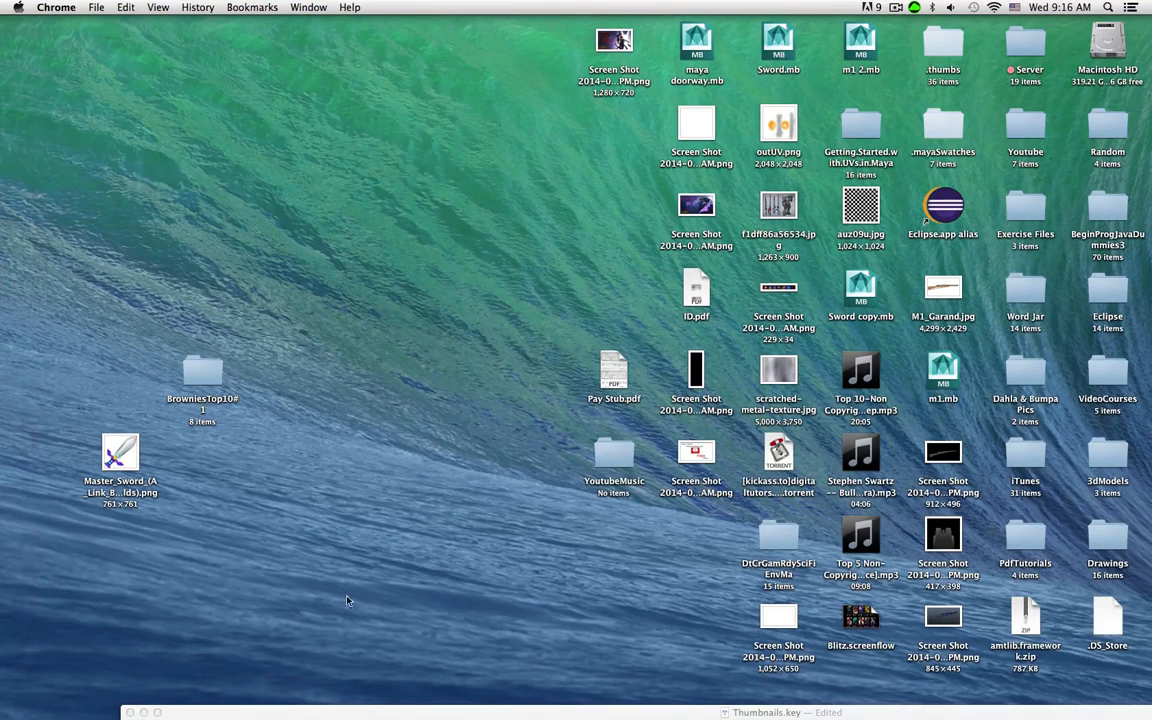
Bring the Thumbnails.key presentation to the front in Keynote and review its slides 1 to 5
left_click(540, 712)
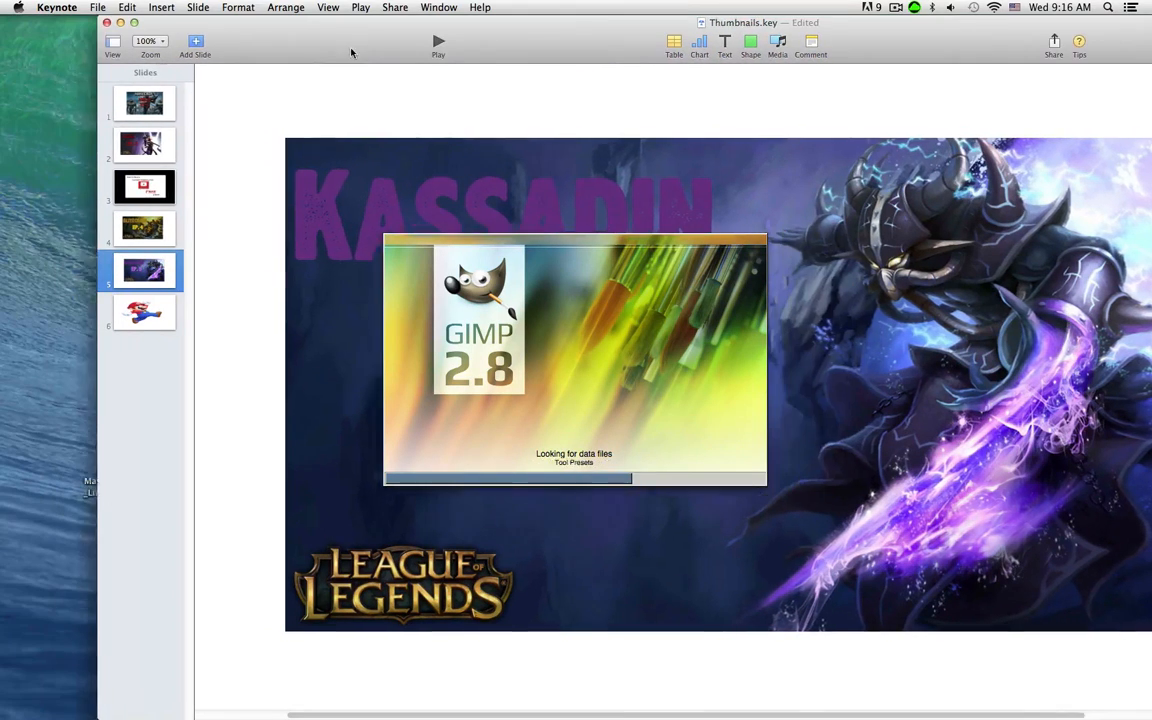
left_click_drag(261, 58, 348, 51)
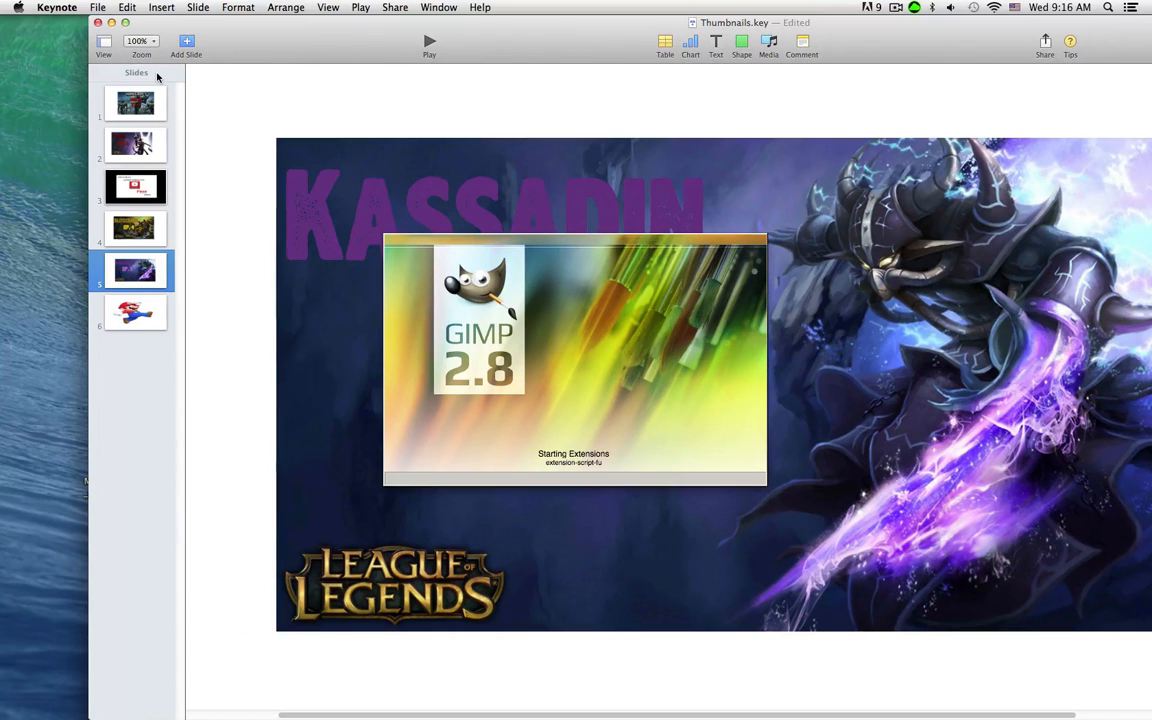
left_click(134, 118)
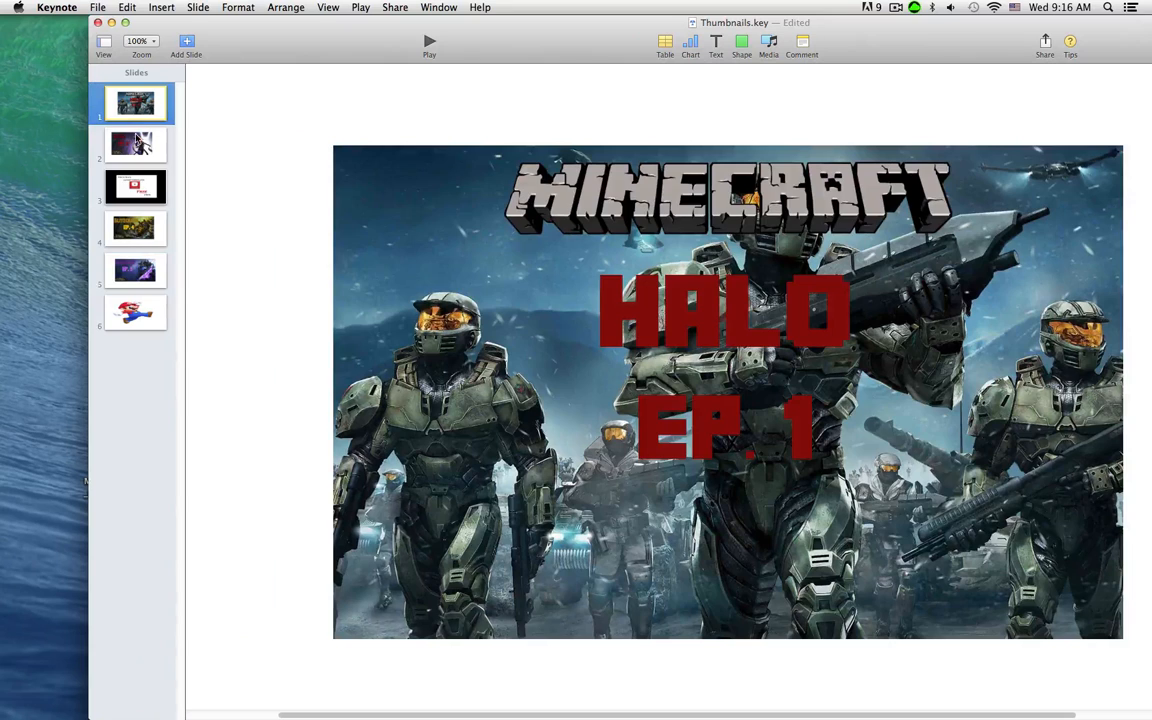
left_click(137, 142)
left_click(130, 188)
left_click(134, 222)
left_click(142, 262)
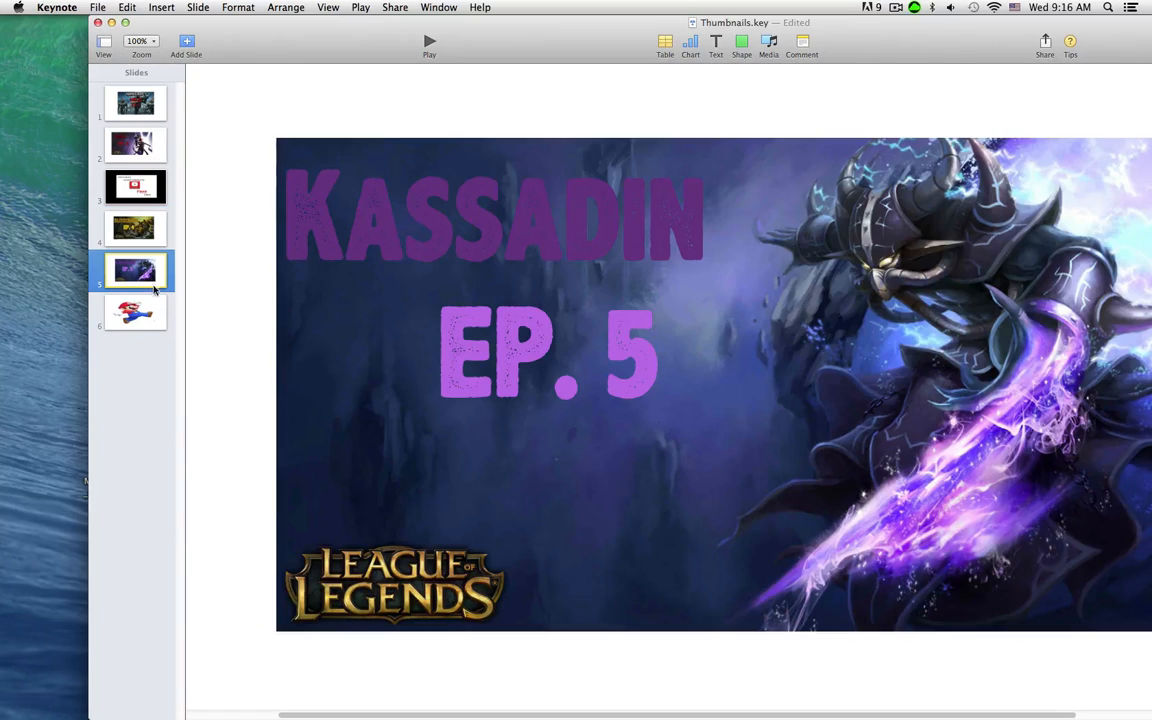
Delete slide 6 with the Mario picture and close the presentation window
left_click(157, 320)
right_click(157, 318)
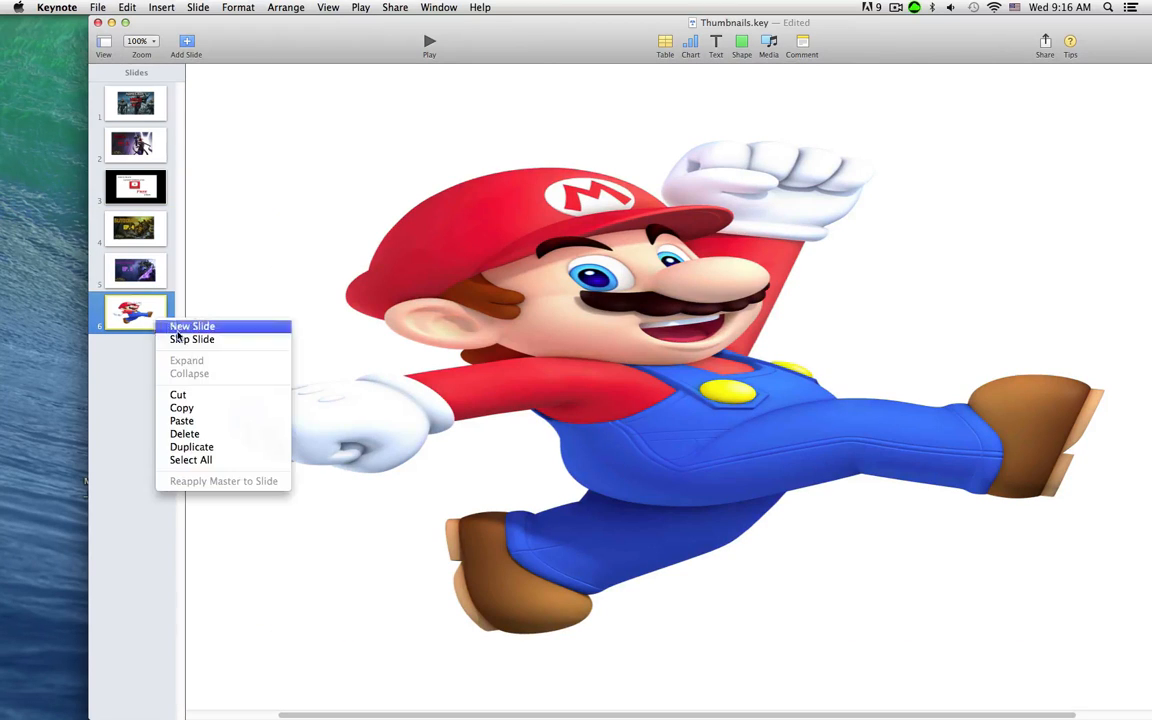
left_click(184, 434)
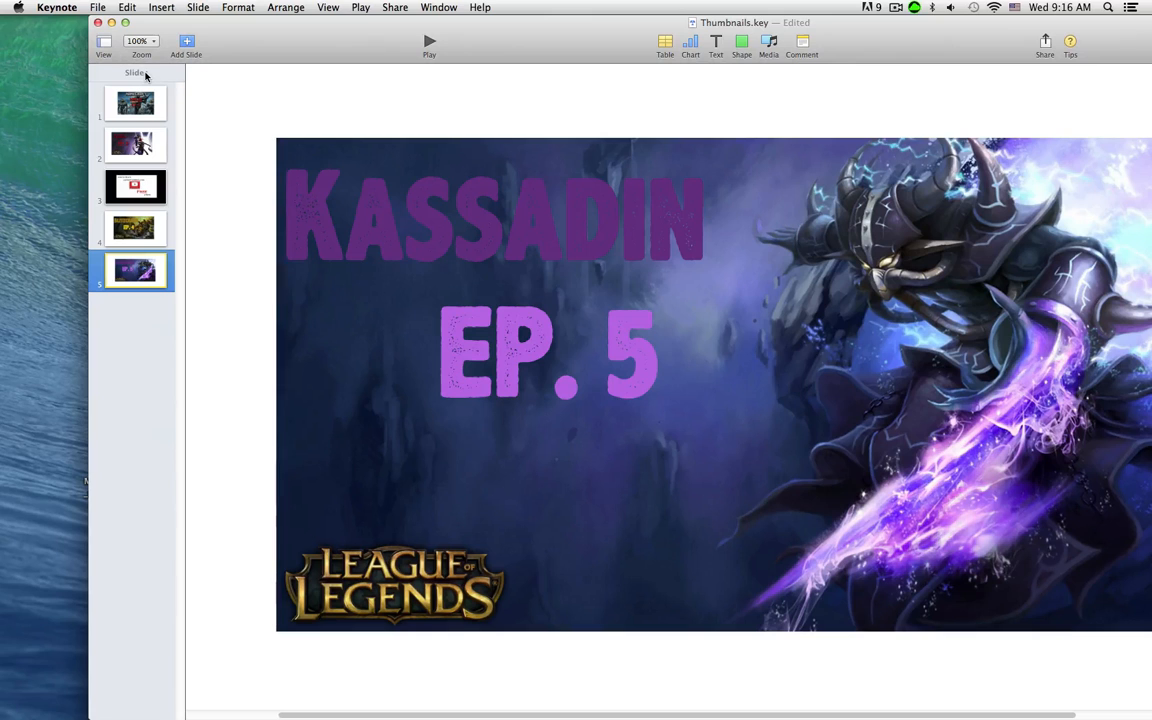
left_click(98, 22)
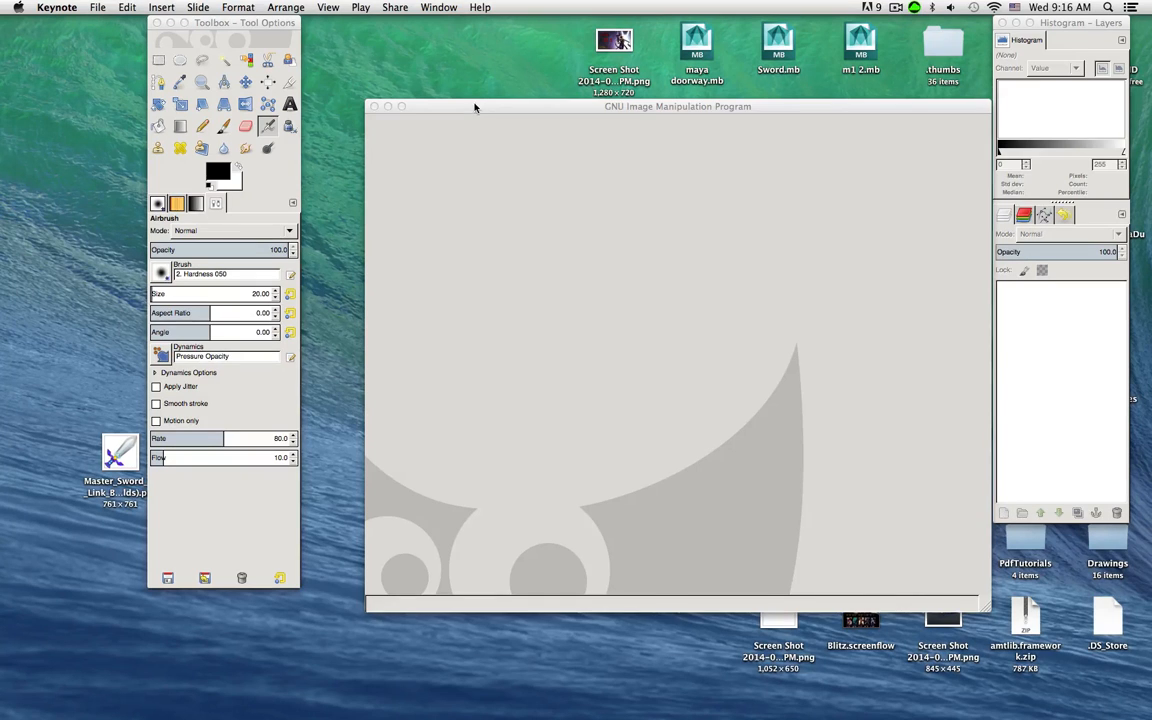
Move the empty GIMP image window higher on the desktop and open a new Chrome window over it
left_click_drag(475, 107, 445, 48)
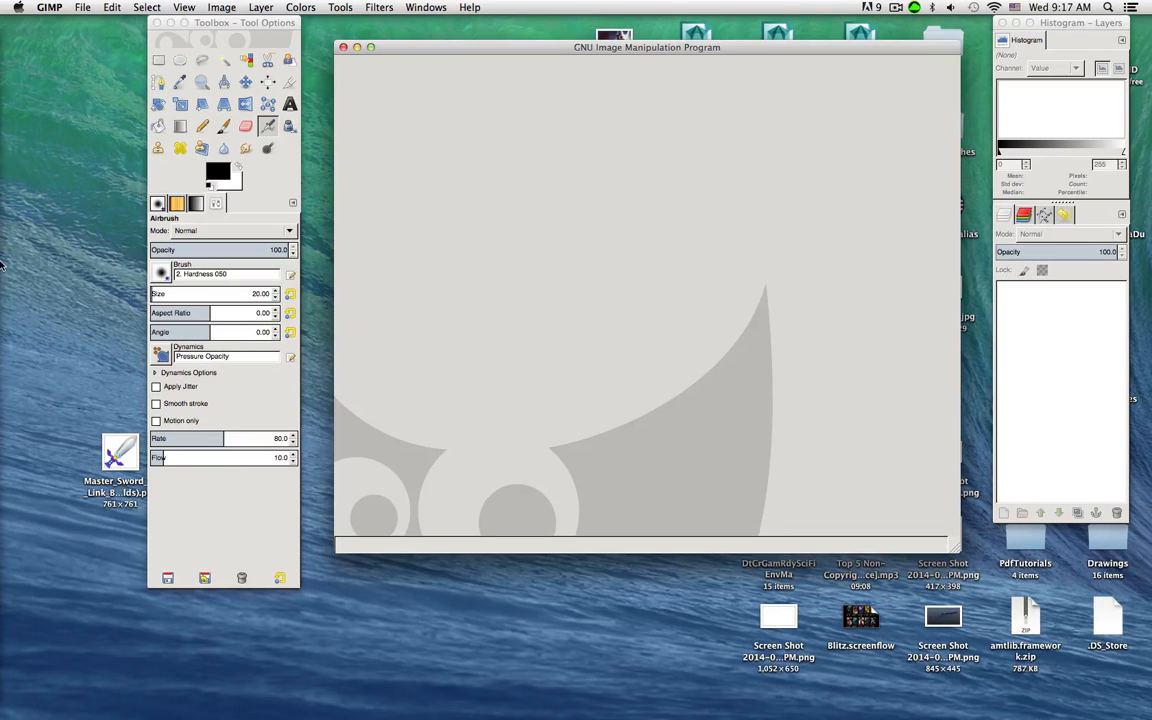
mouse_move(3, 250)
left_click(18, 192)
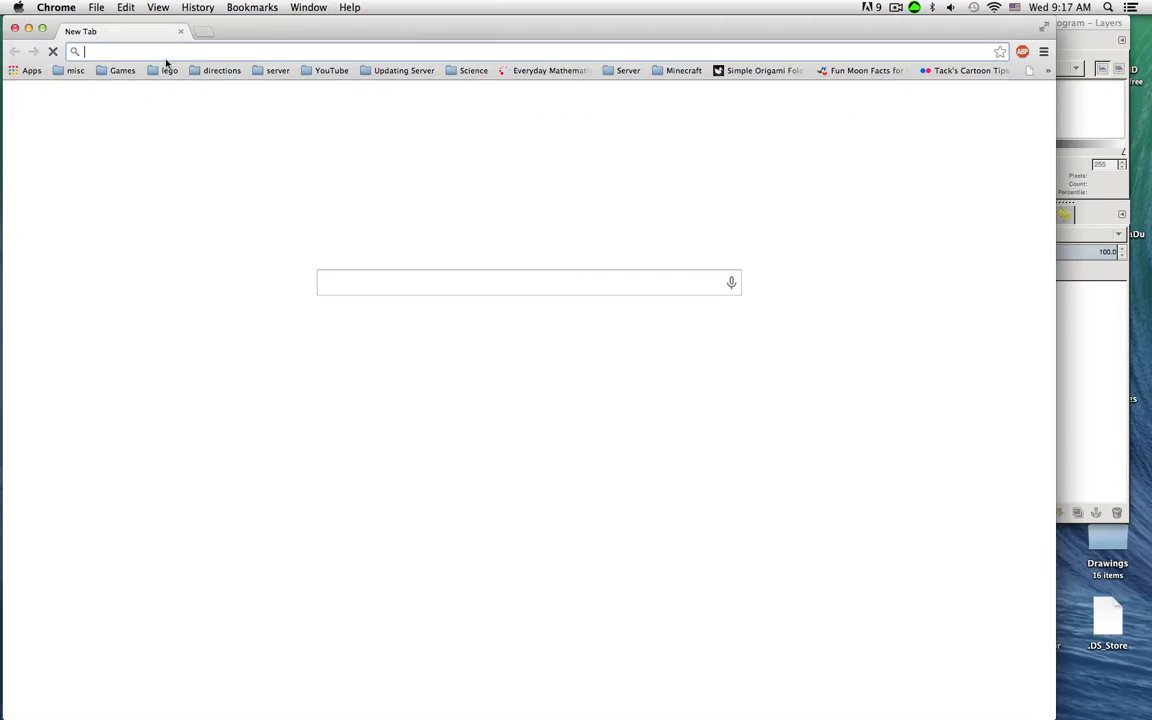
left_click_drag(431, 29, 600, 29)
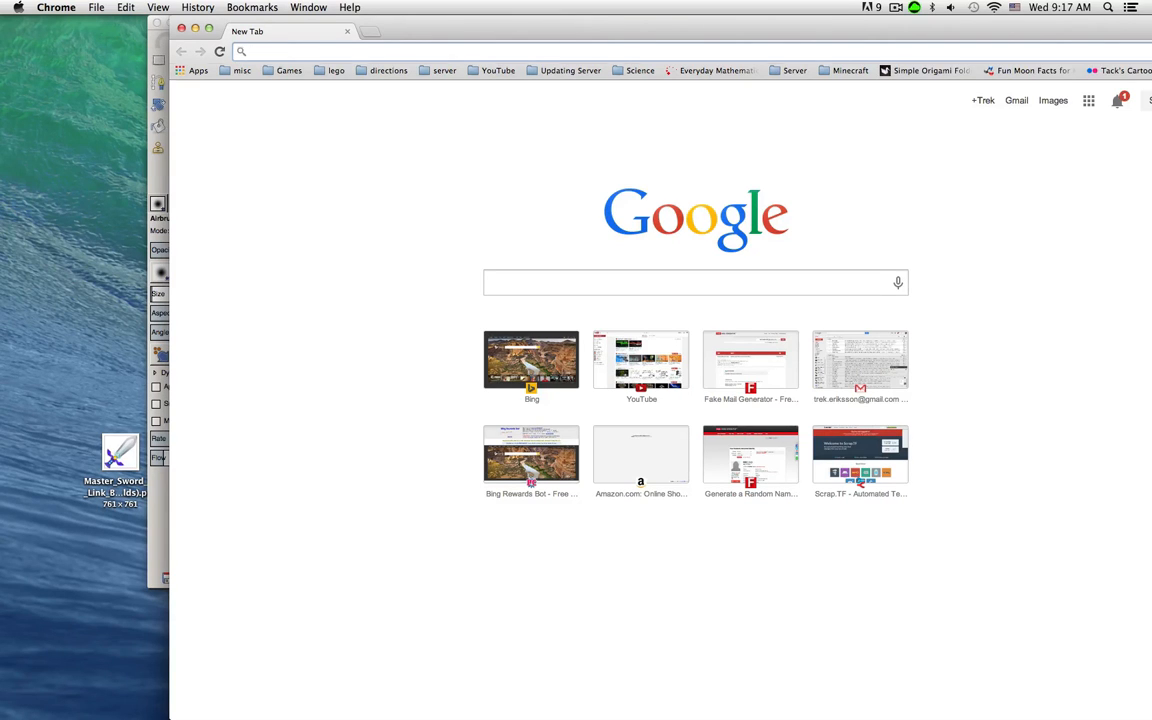
Search Google Images for "mario" and refine the query to "mario kart 8"
type("mario")
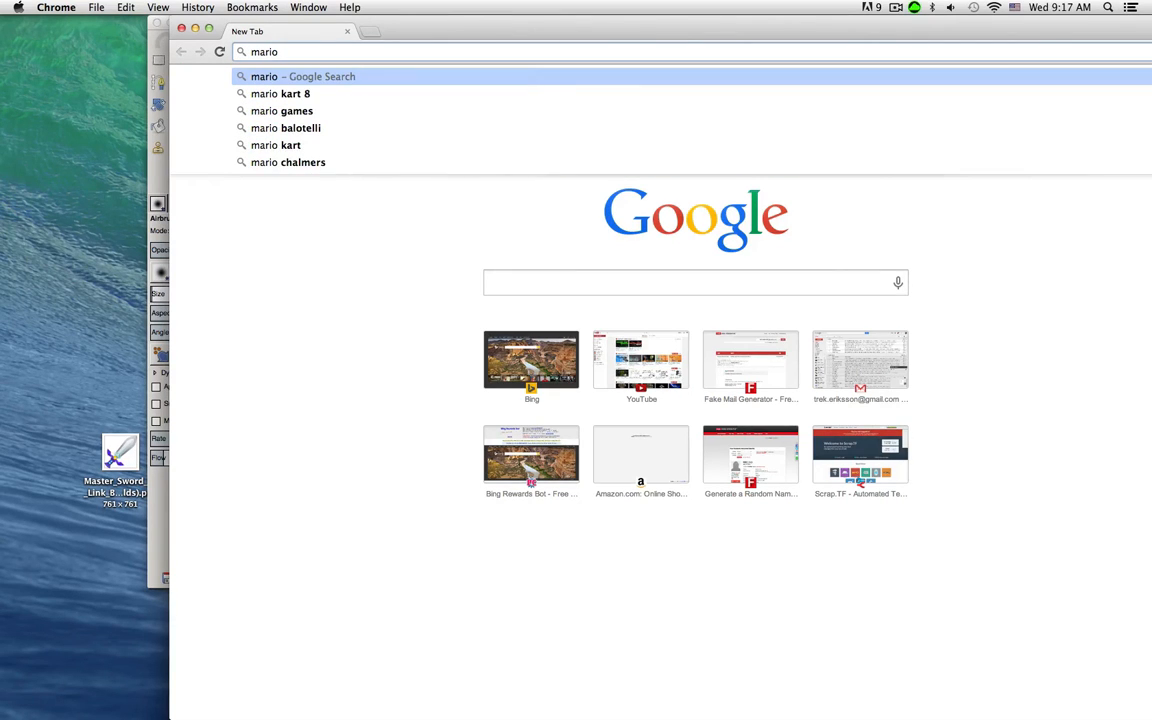
key("Return")
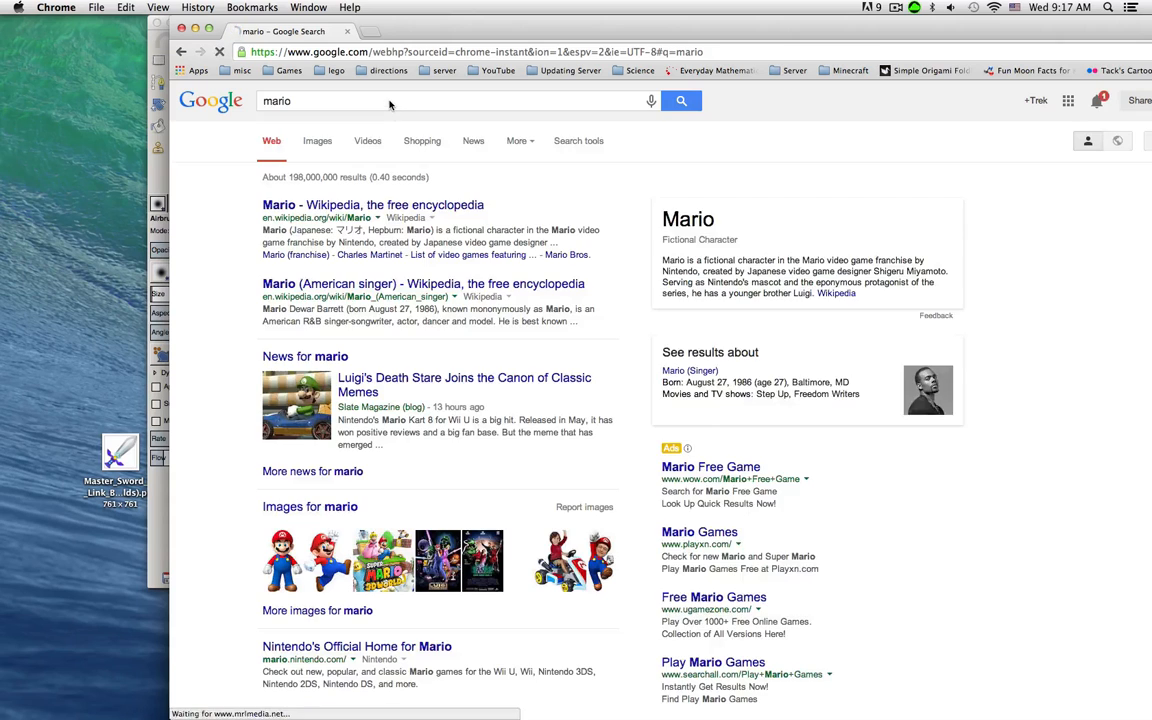
left_click(316, 141)
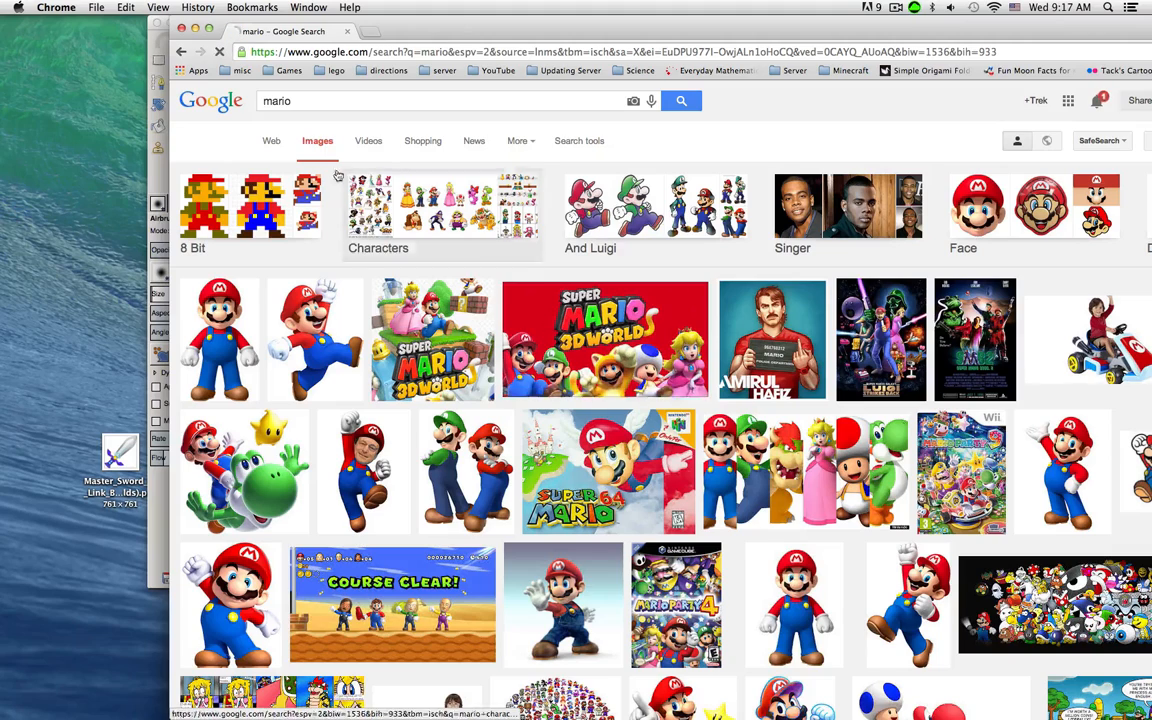
left_click(276, 101)
type("kart 8")
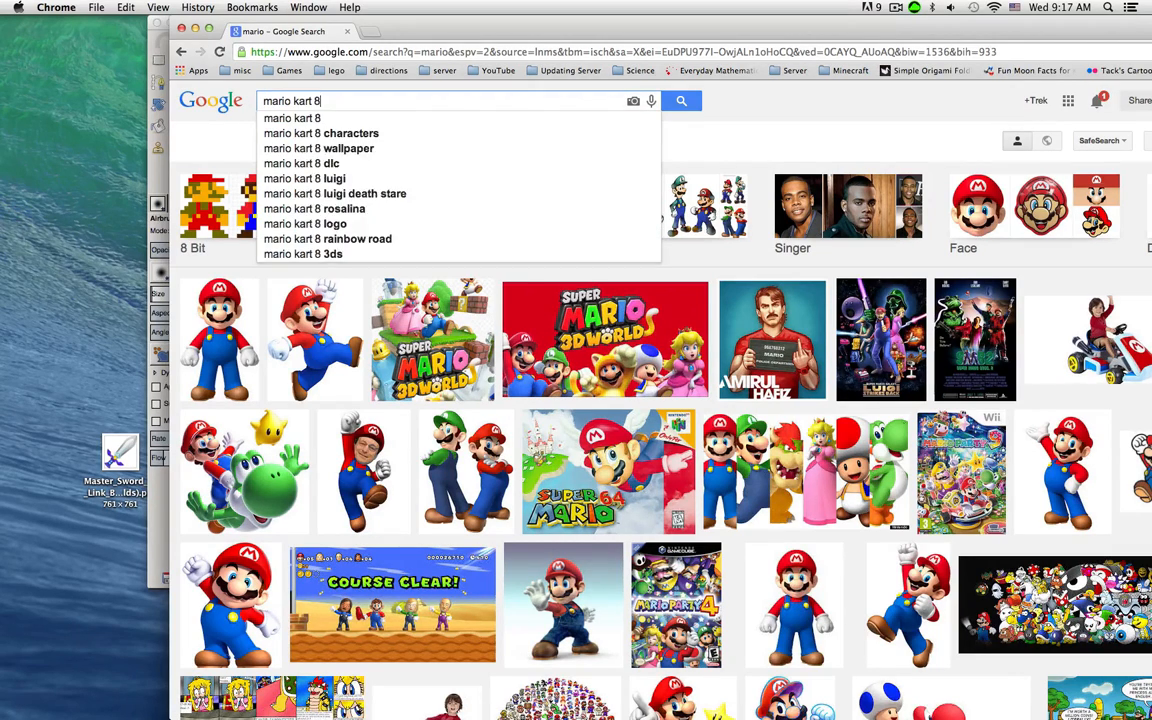
key("Return")
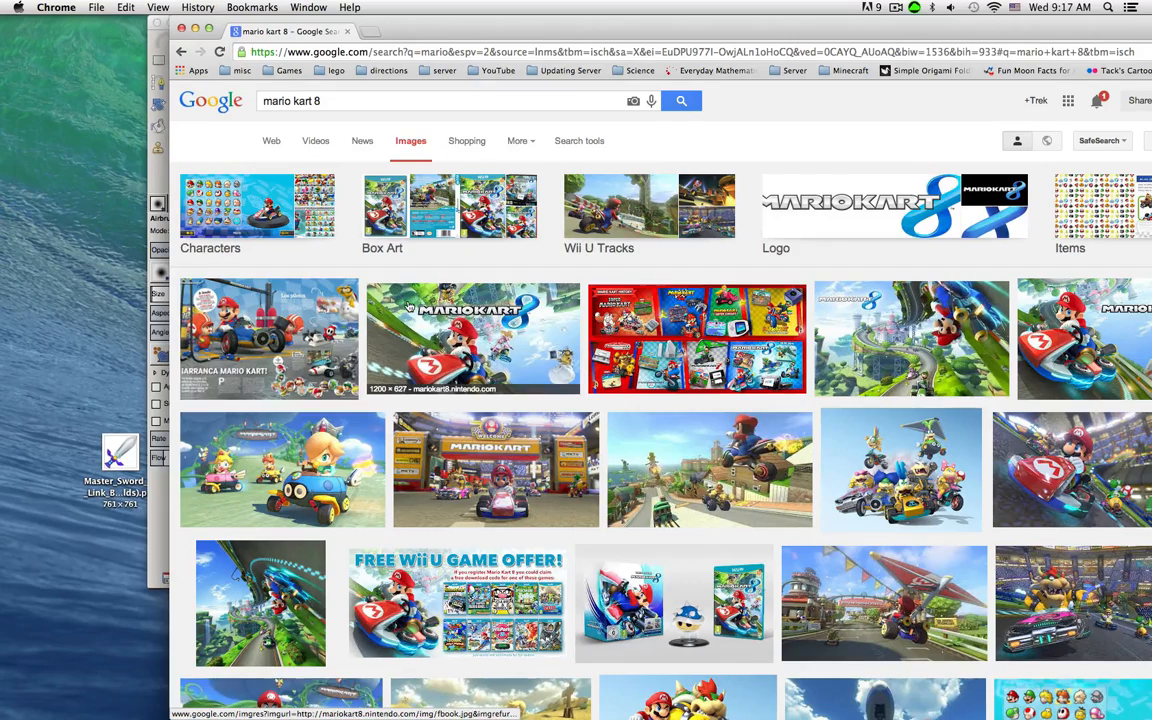
Open the Giant Bomb picture of Mario at the Mario Kart finish arch in full size
scroll(670, 366, "down", 2)
scroll(670, 366, "down", 2)
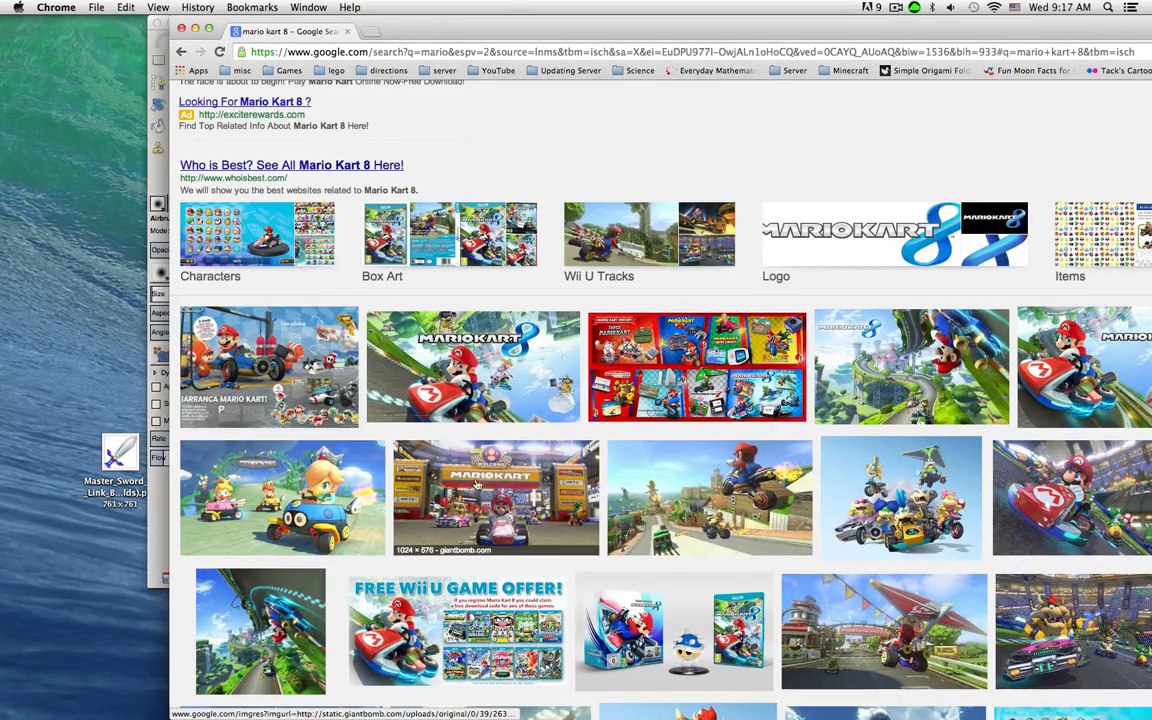
left_click(548, 484)
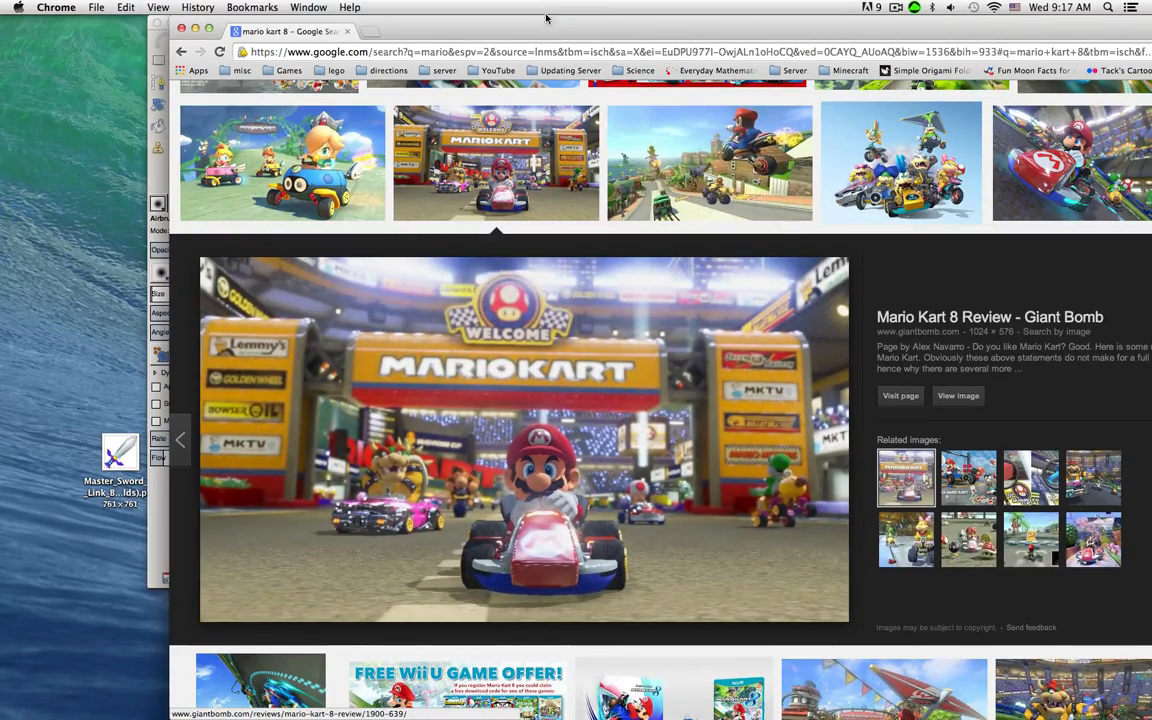
mouse_move(545, 22)
left_mouse_down()
mouse_move(1020, 22)
mouse_move(494, 24)
mouse_move(551, 24)
left_mouse_up()
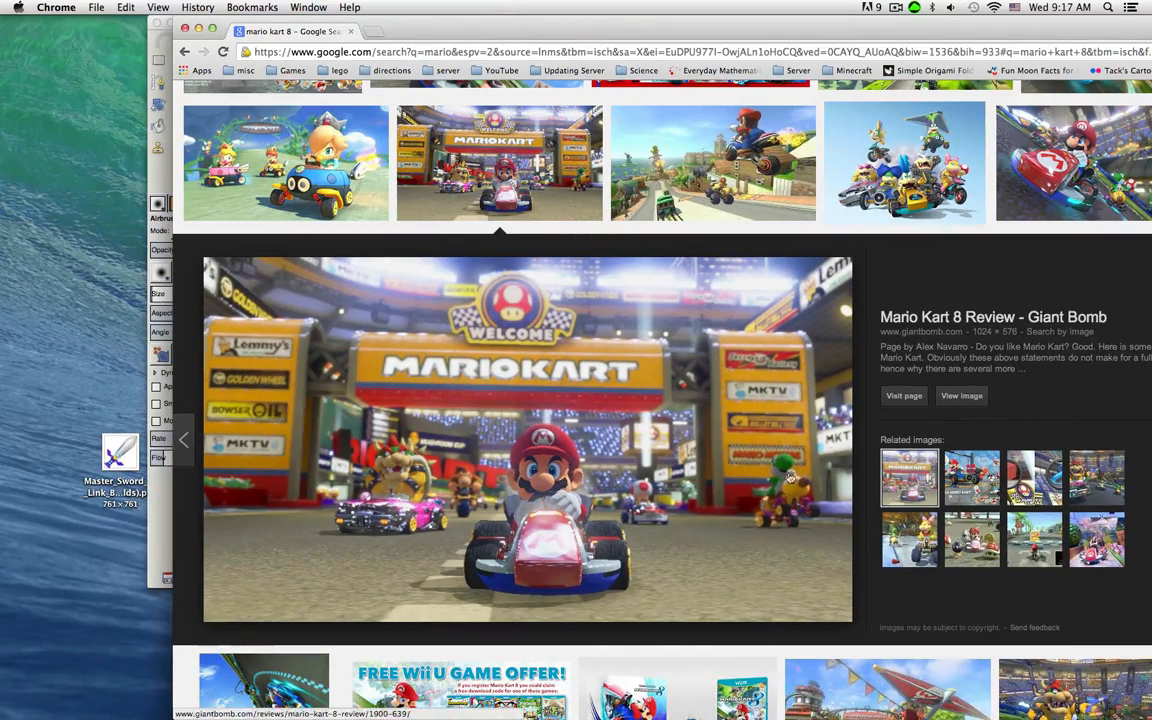
left_click(961, 395)
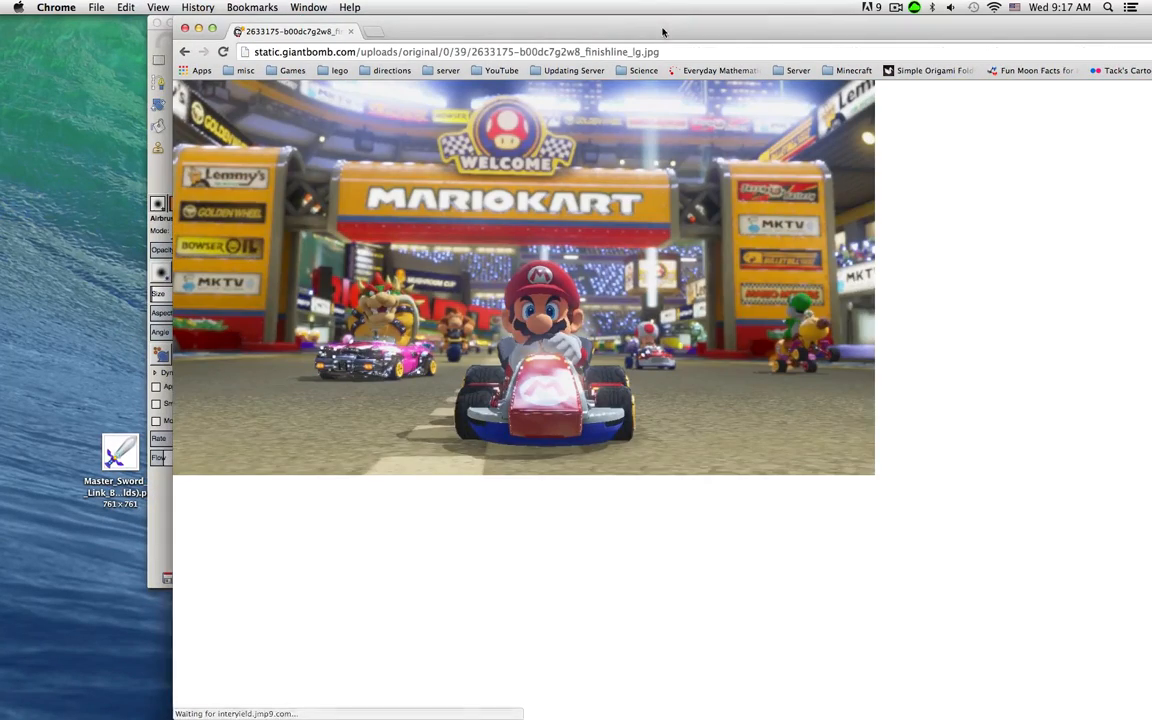
Return to the "mario kart 8" image results and reposition the browser window so it is fully on screen
left_click_drag(663, 31, 723, 31)
left_click(242, 50)
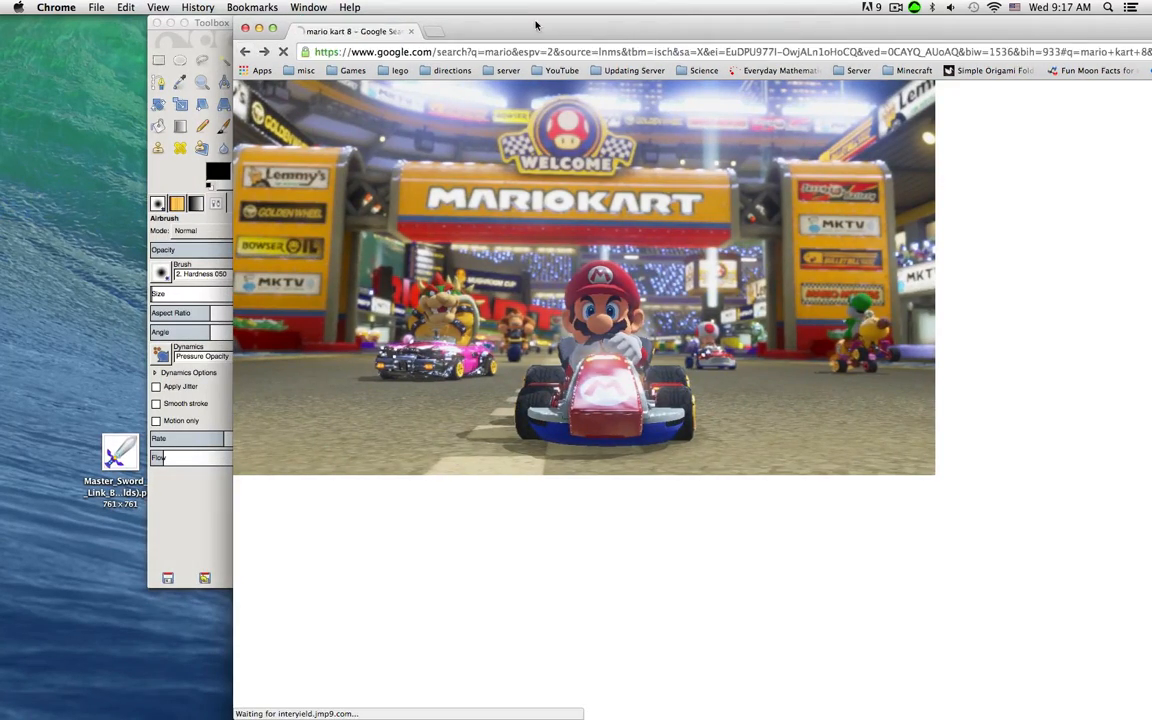
left_click_drag(535, 26, 368, 5)
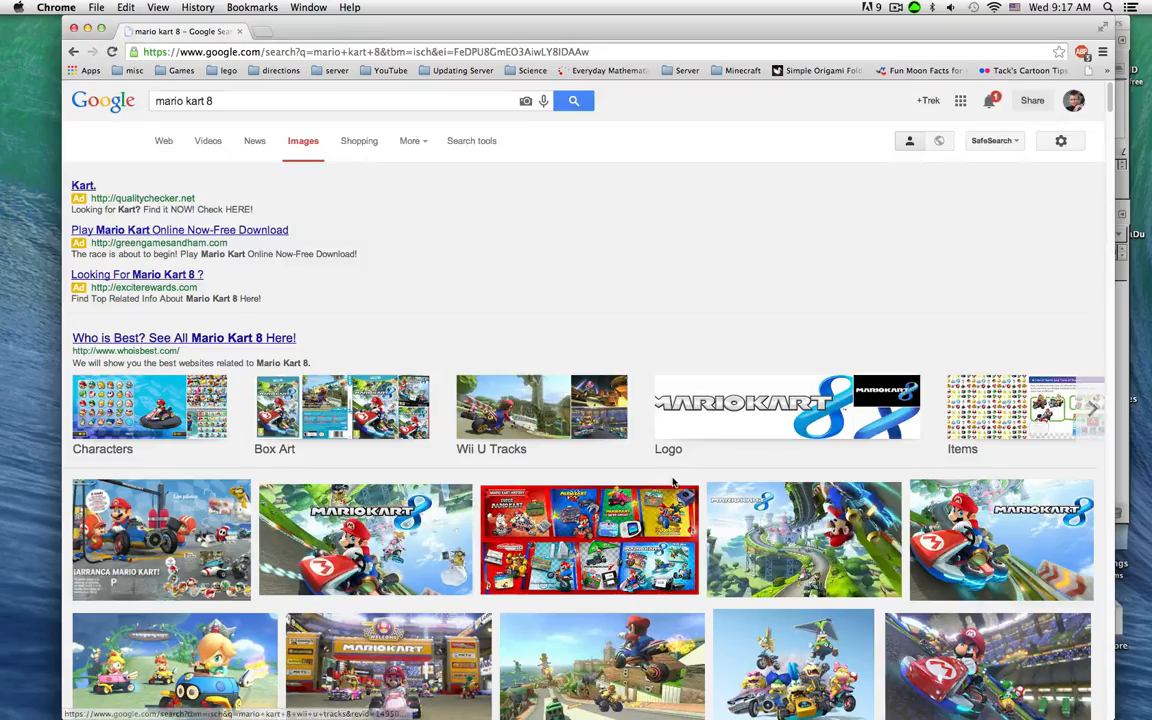
Preview the Forbes picture of Mario jumping on a motorbike and list its other available sizes
scroll(570, 300, "down", 5)
left_click(562, 236)
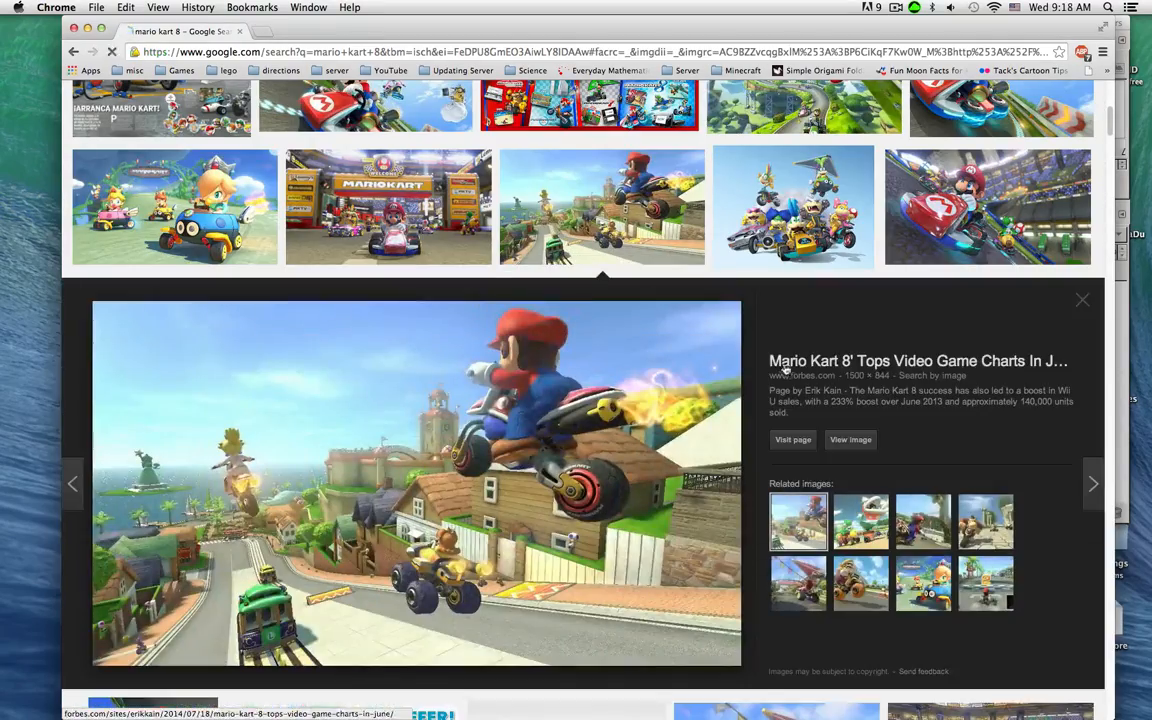
left_click(867, 376)
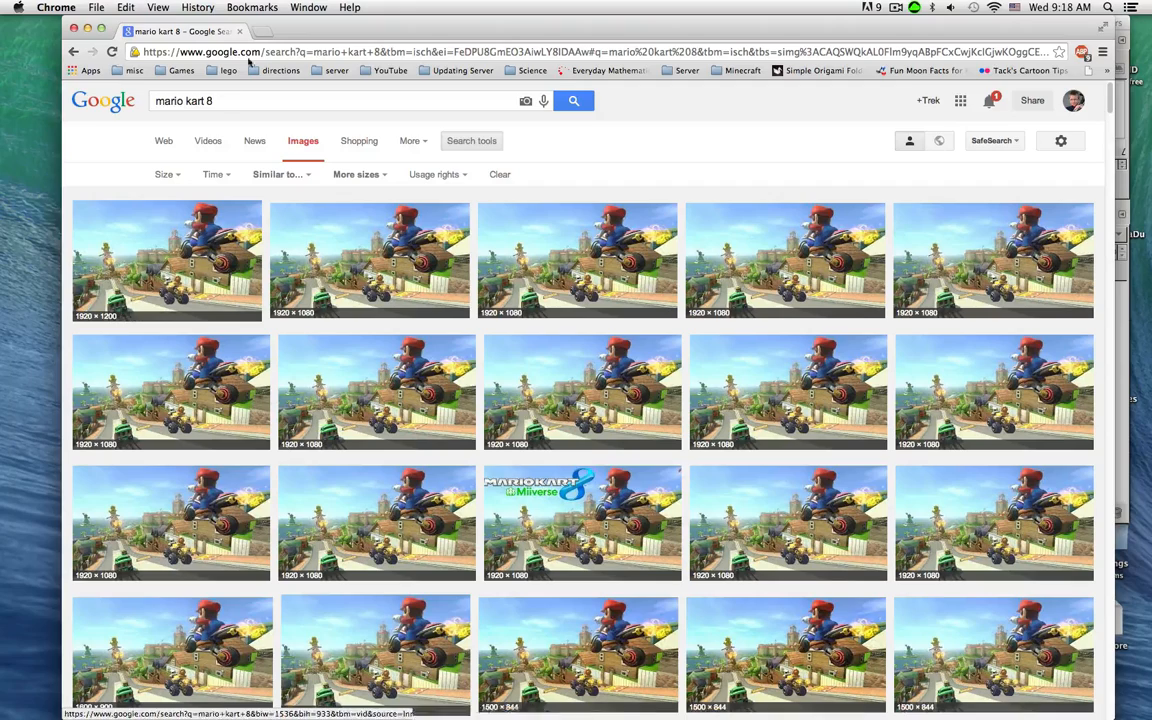
Try to bring the 1920 × 1200 Mario motorbike picture from the search results into the empty GIMP image window
left_click_drag(285, 18, 1048, 6)
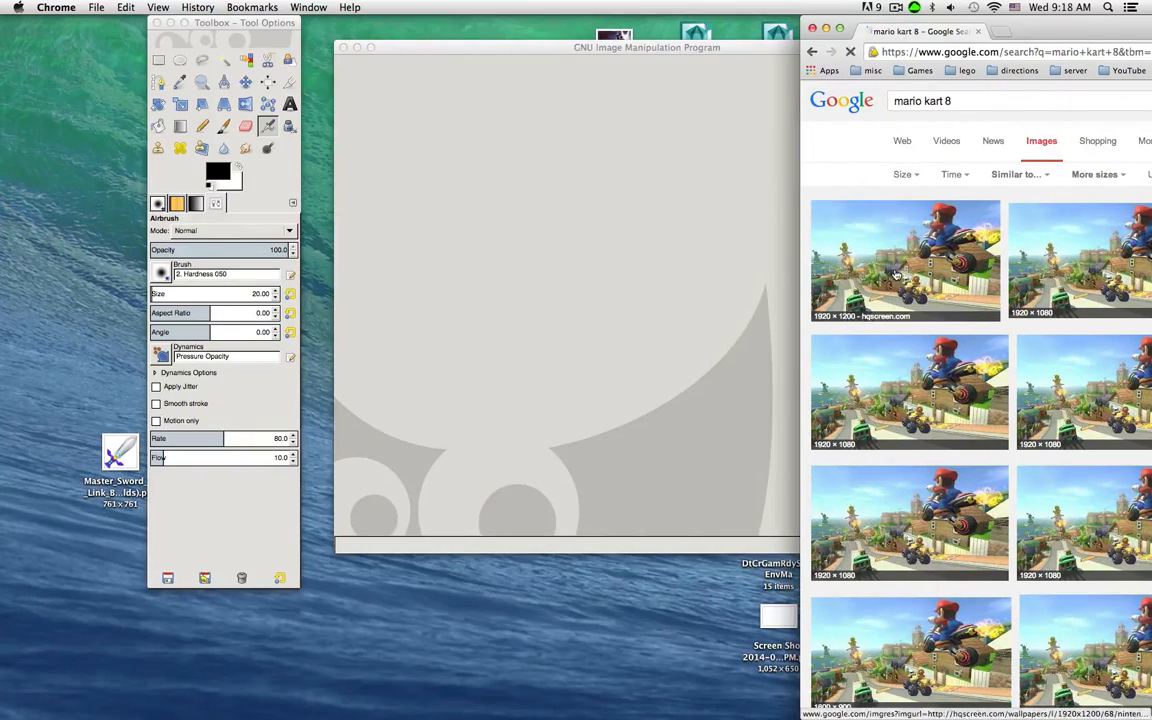
left_click_drag(905, 258, 581, 249)
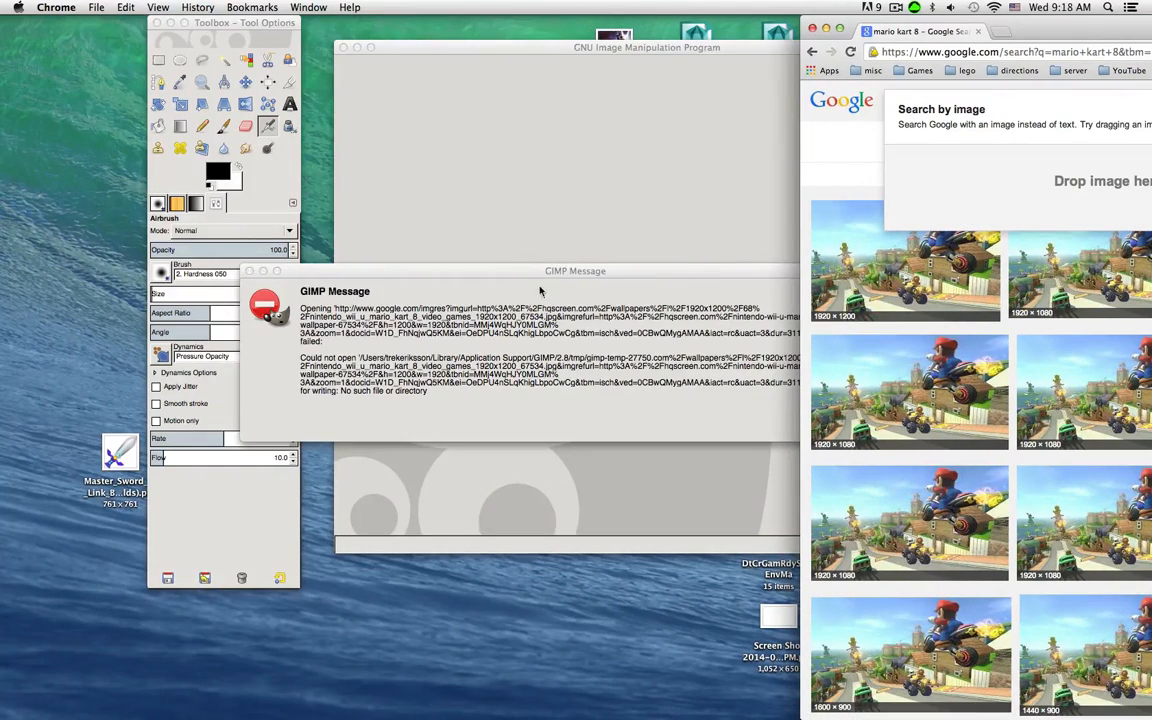
left_click(489, 256)
left_click(862, 419)
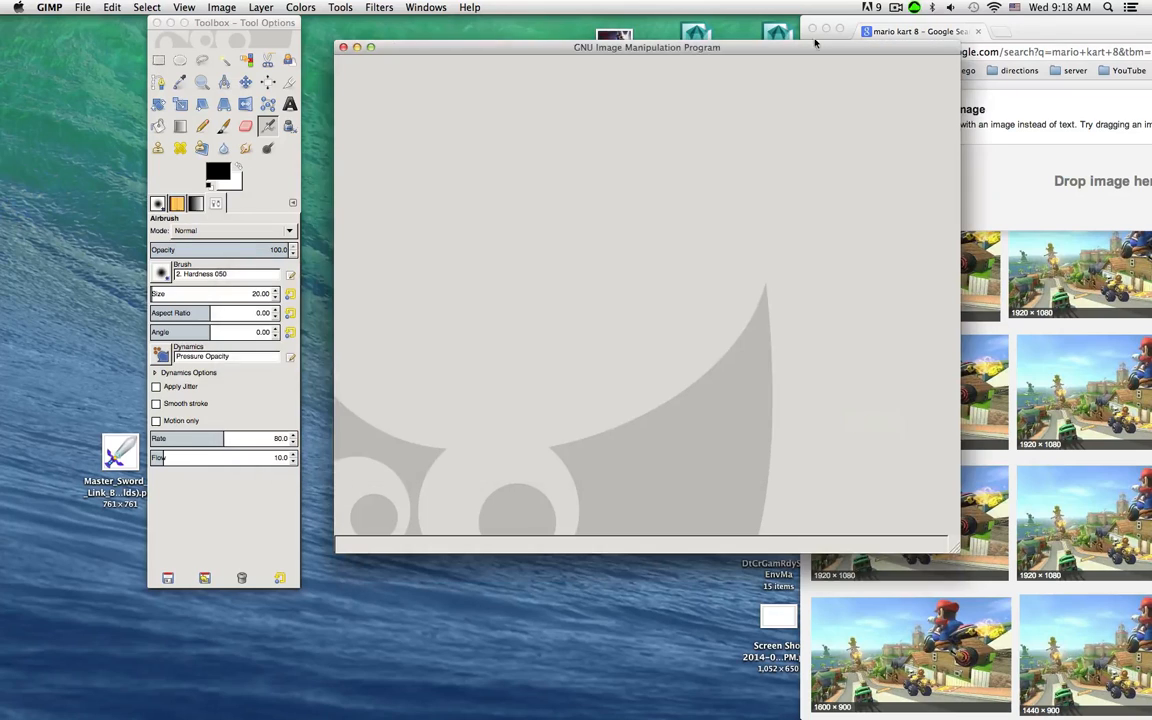
From the 1920 × 1200 search result, go to its hqscreen.com page and open the 1680x1050 wallpaper in a separate browser tab
left_click(1059, 37)
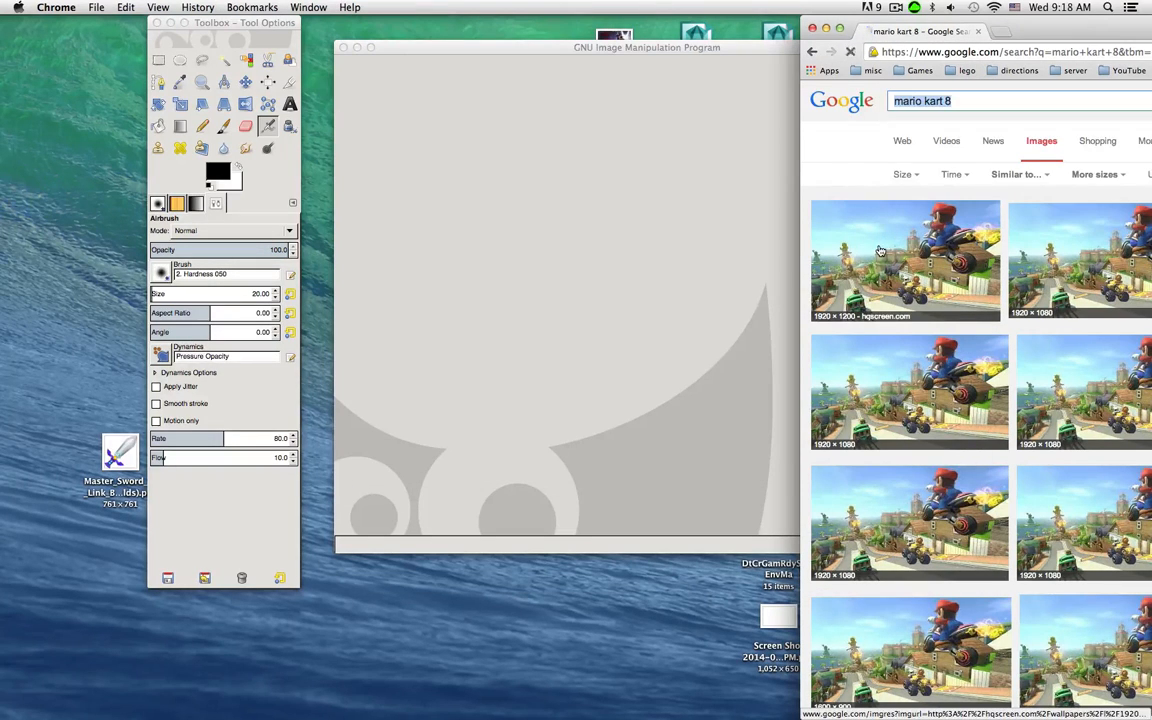
left_click(880, 251)
left_click_drag(1038, 22, 679, 22)
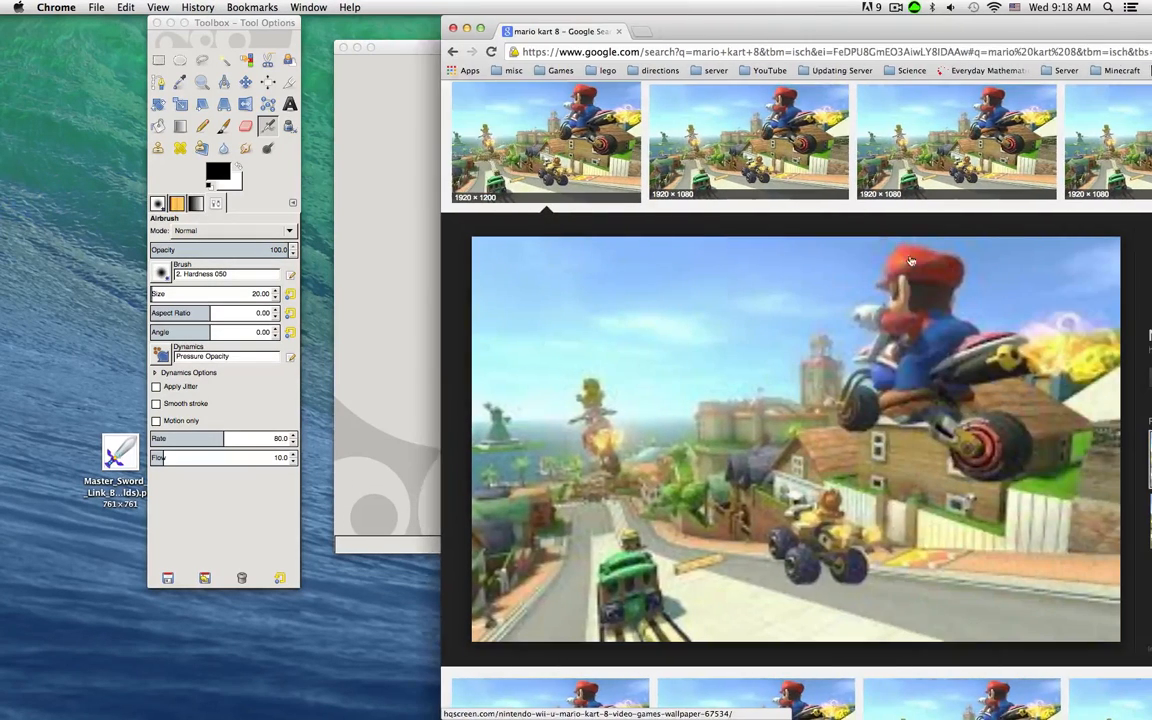
left_click_drag(880, 31, 662, 31)
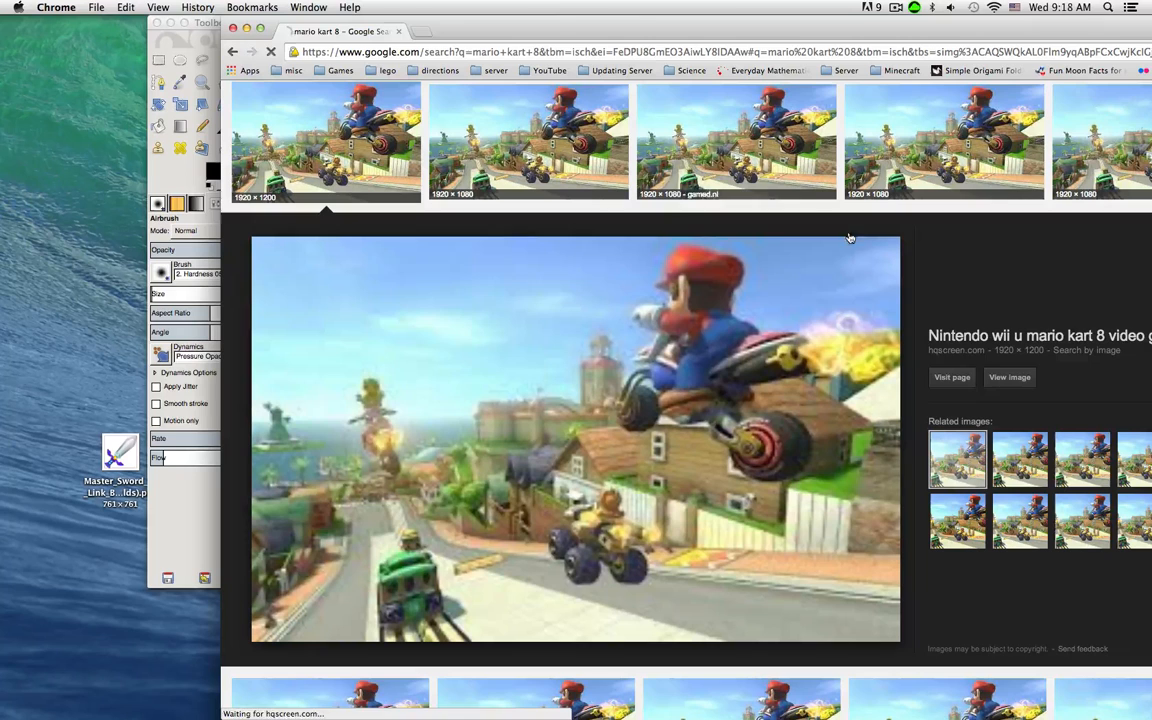
left_click(1000, 377)
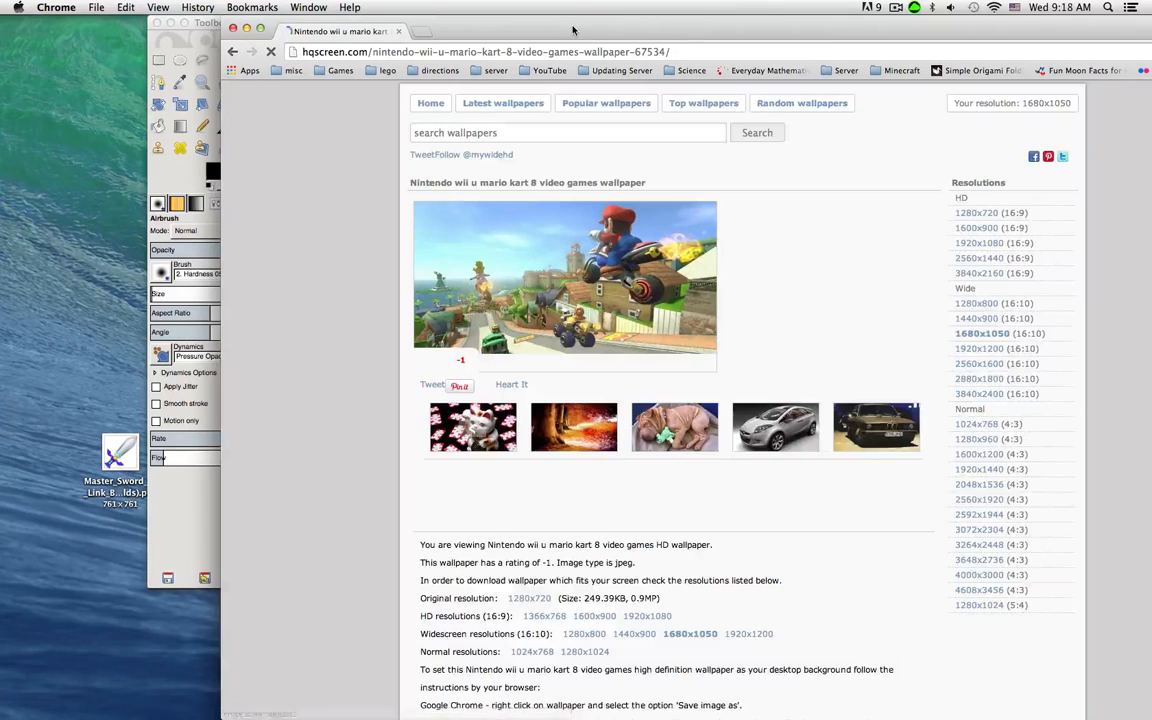
left_click_drag(573, 29, 724, 29)
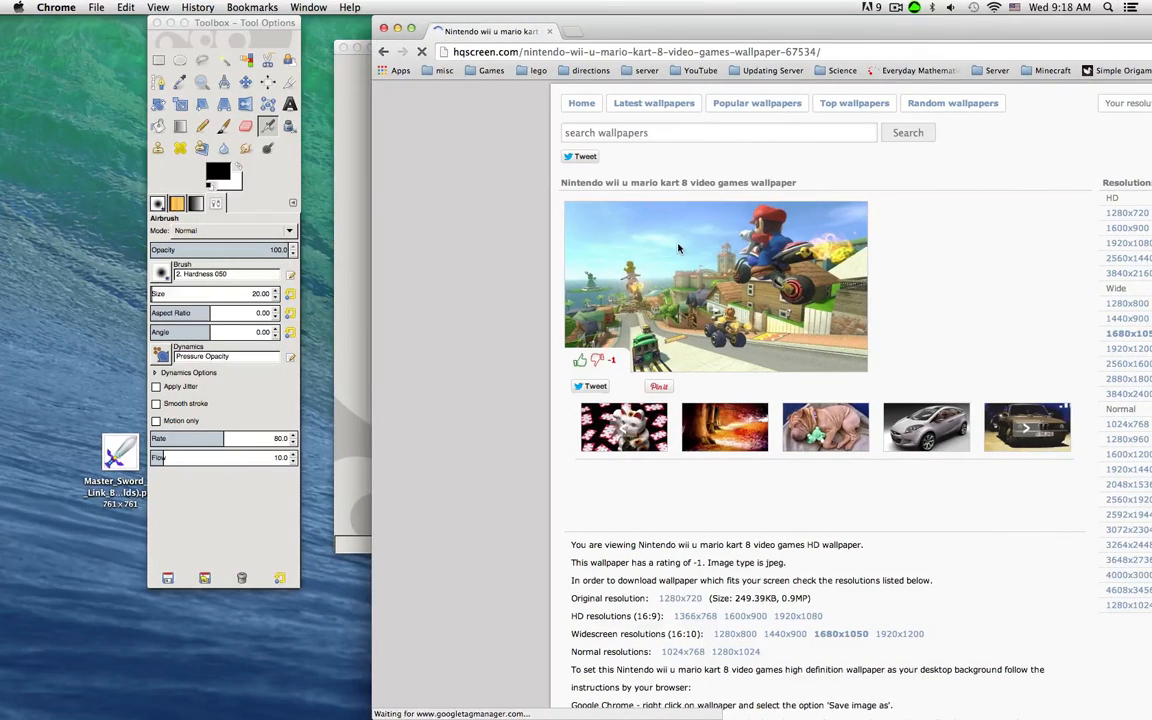
left_click(567, 281)
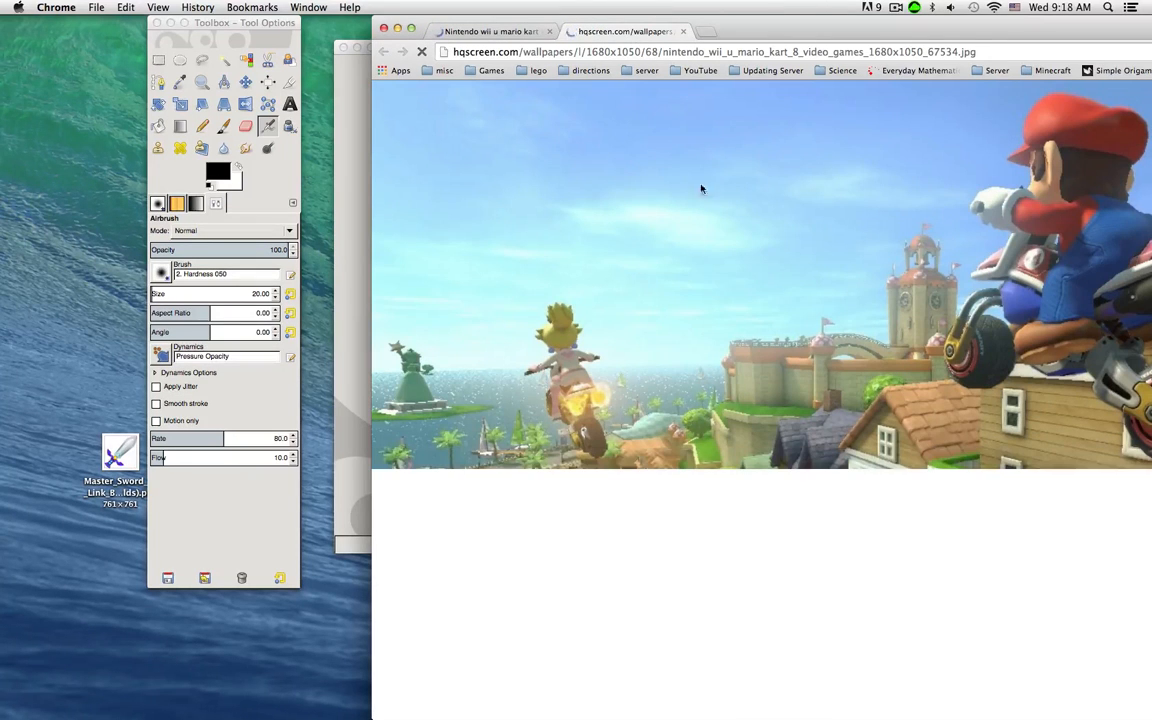
Bring the full-size 1680x1050 wallpaper from the browser into GIMP and move the browser window out of the way
left_click_drag(733, 29, 618, 5)
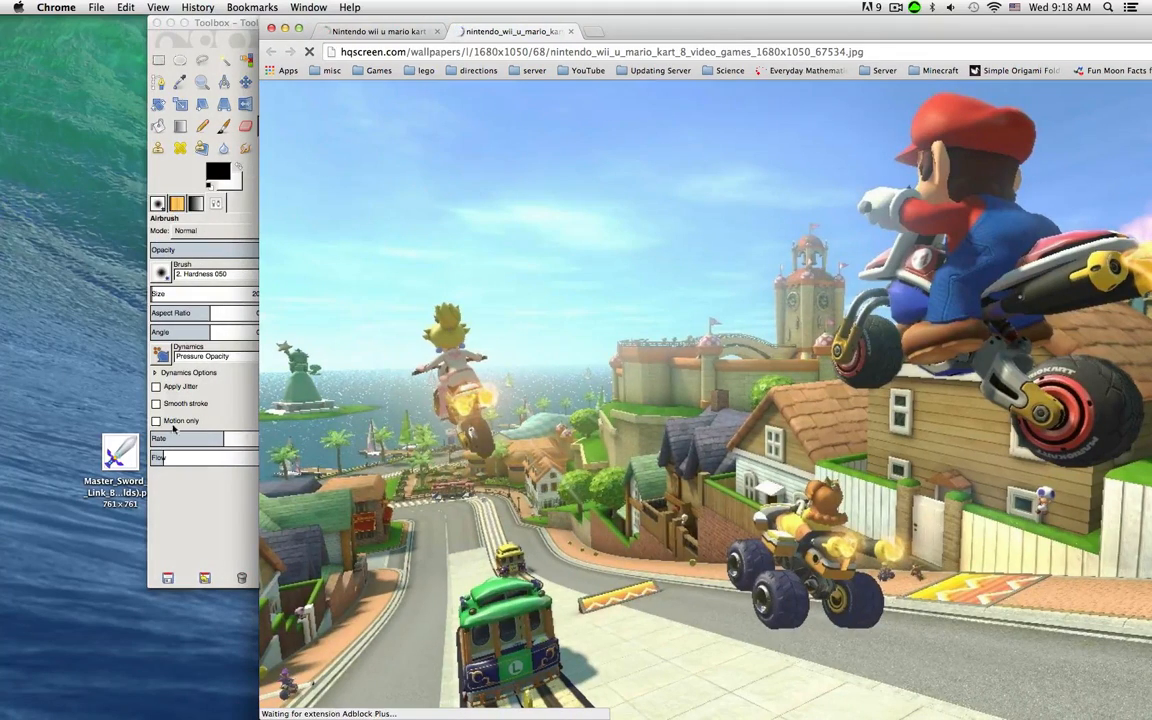
left_click_drag(173, 428, 14, 108)
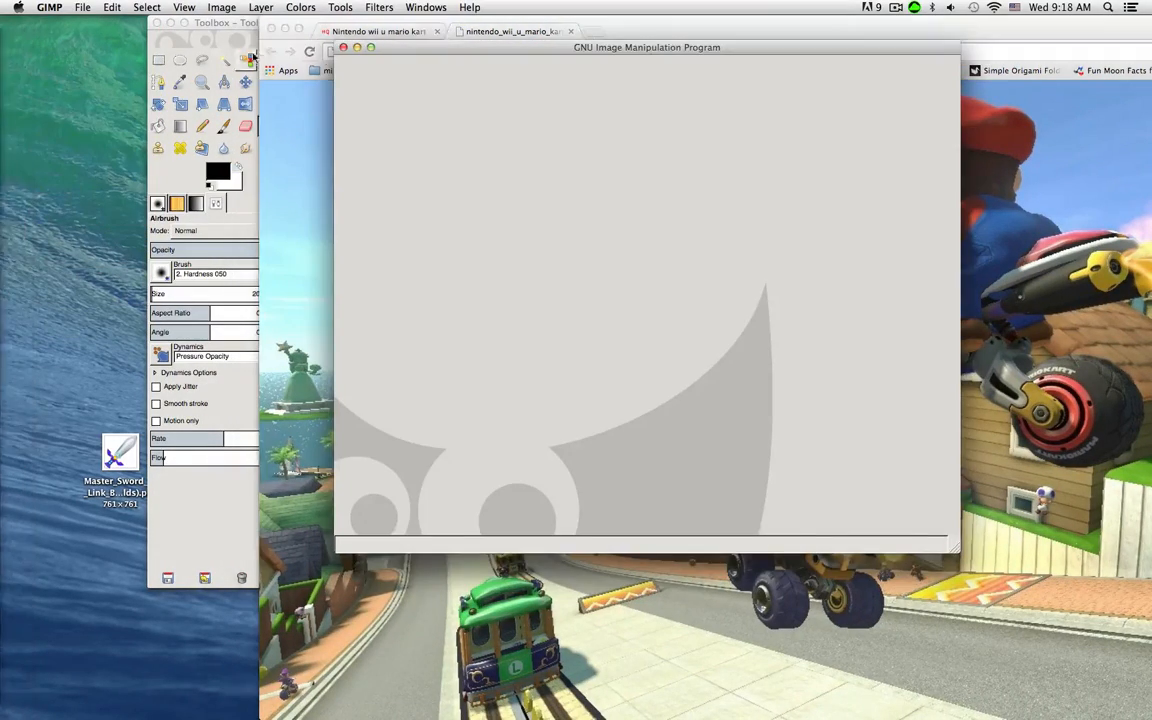
left_click_drag(709, 30, 981, 718)
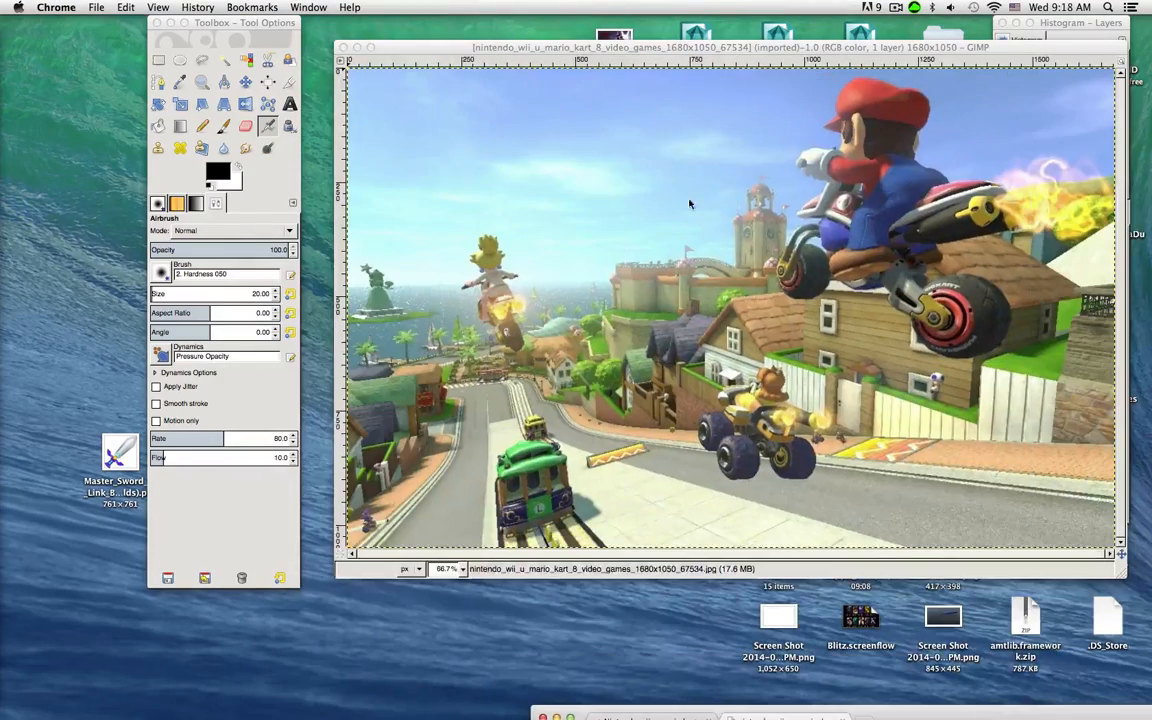
Arrange the image window and the toolbox side by side so the image, tool options and layers are all accessible
left_click_drag(703, 50, 630, 35)
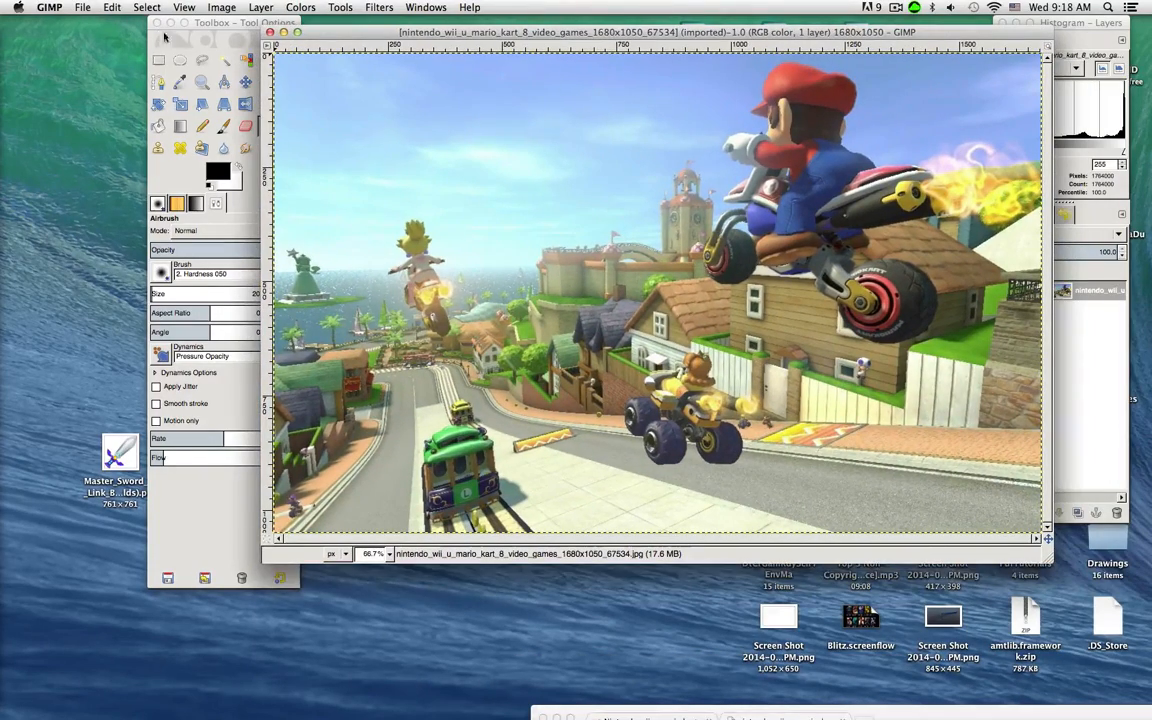
left_click_drag(213, 22, 68, 8)
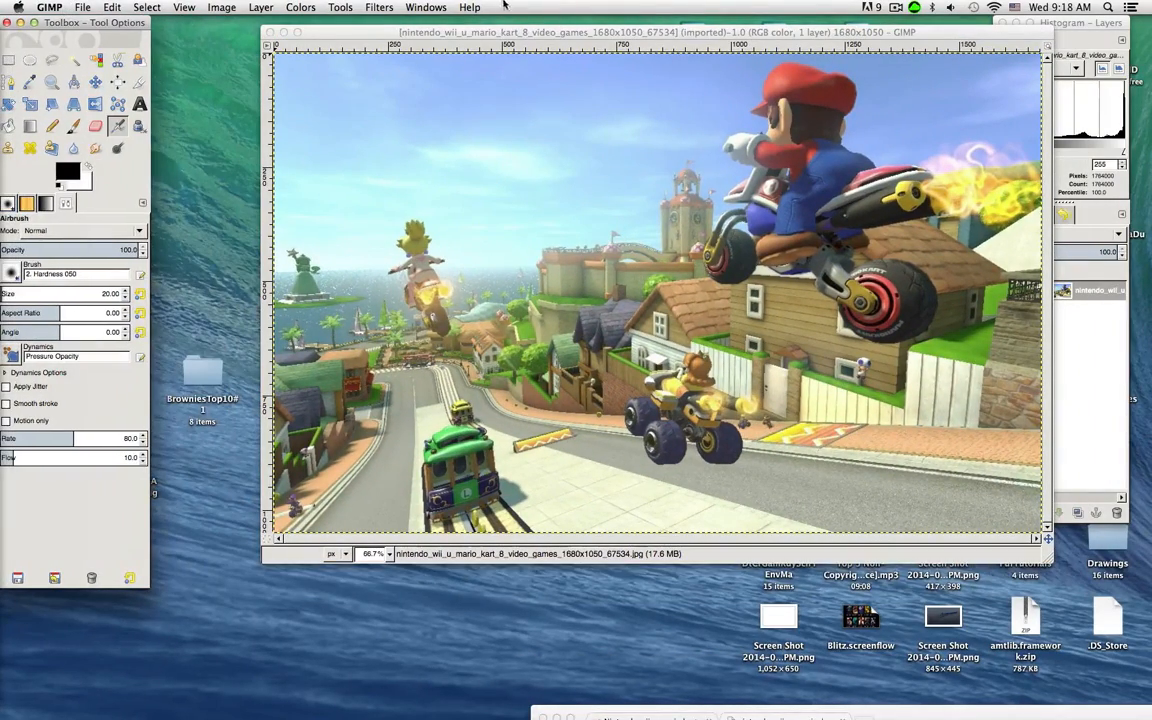
left_click_drag(449, 32, 363, 35)
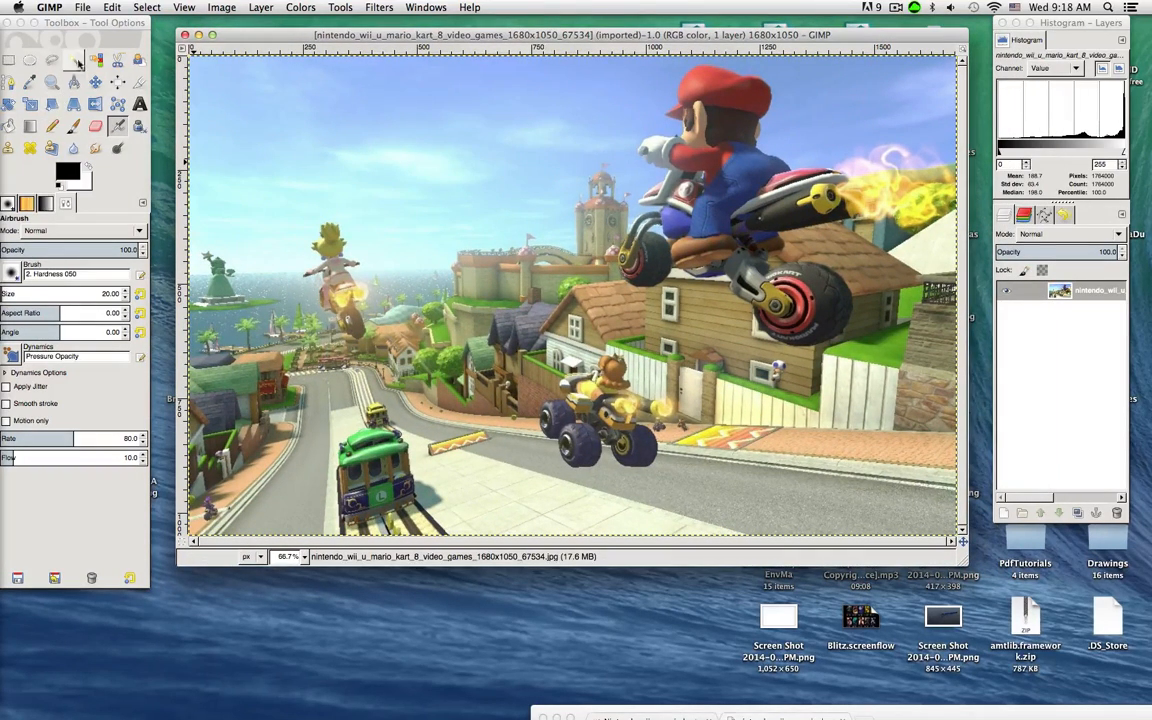
left_click_drag(94, 27, 110, 27)
Start scaling the Mario Kart layer with the Scale tool and set its size to 1280 × 720 px
left_click(46, 104)
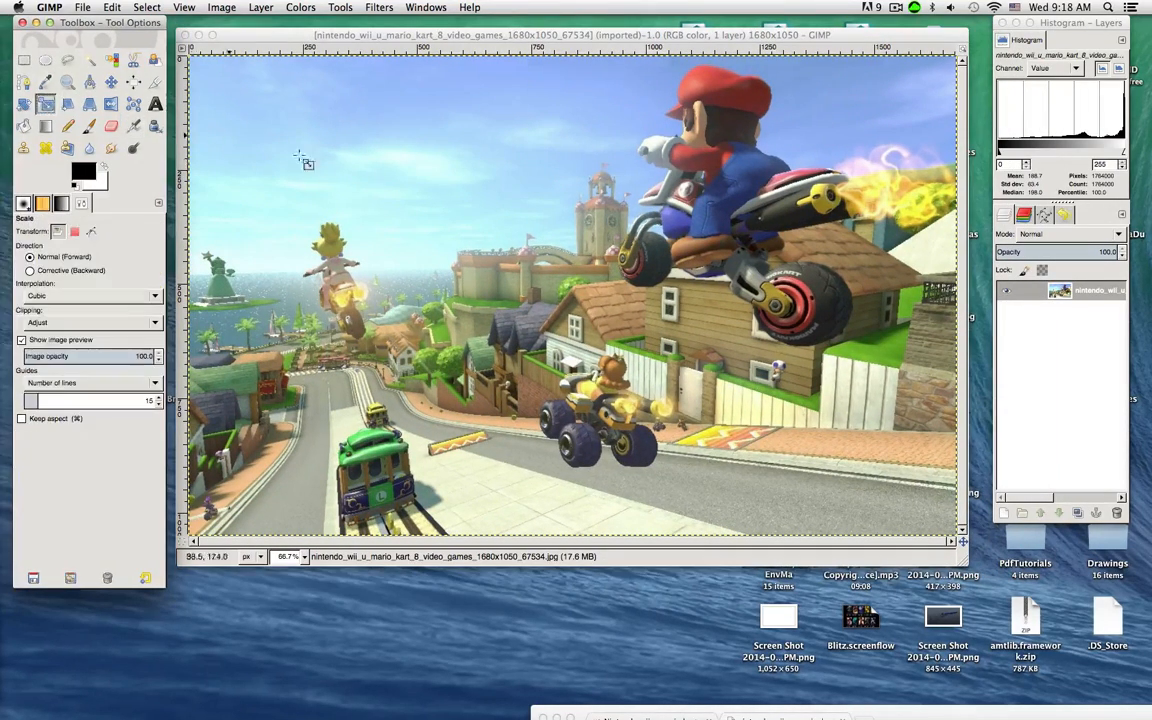
left_click(363, 170)
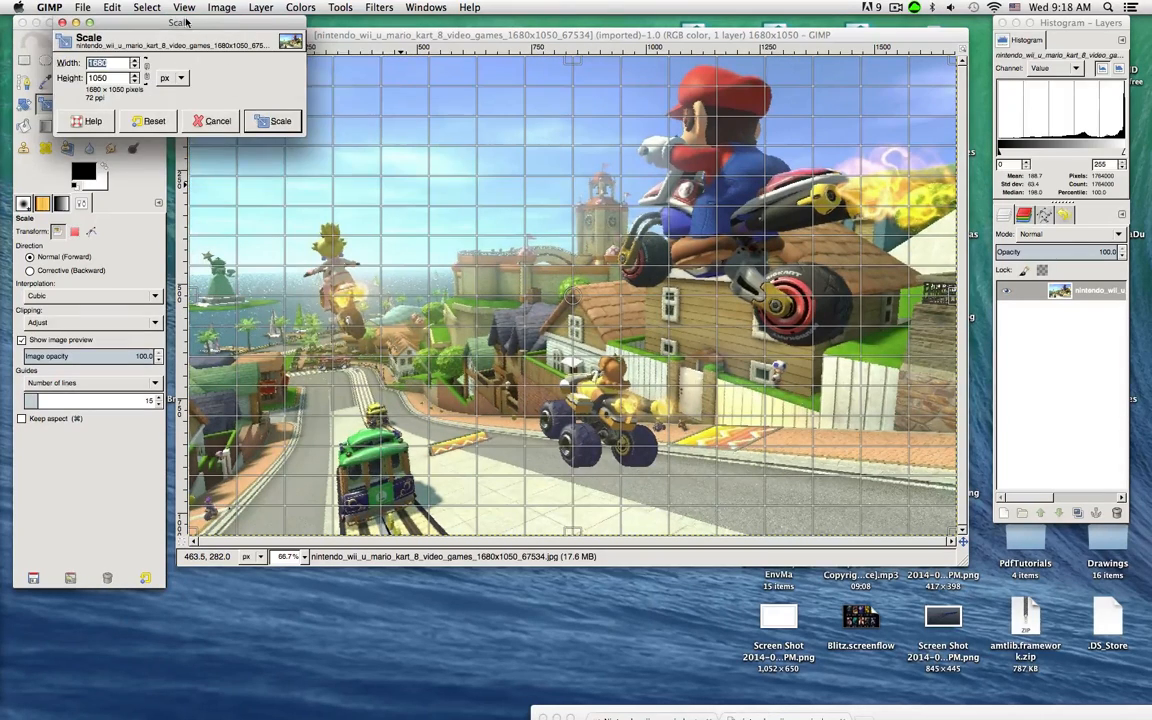
left_click(251, 121)
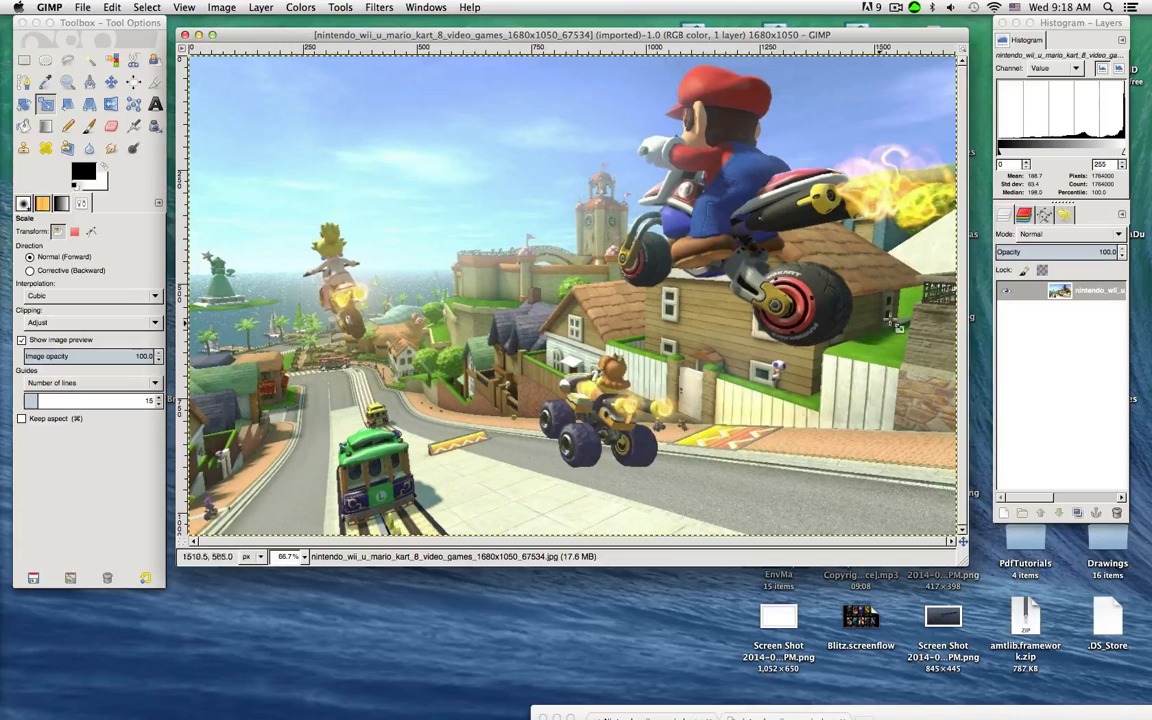
left_click(1095, 296)
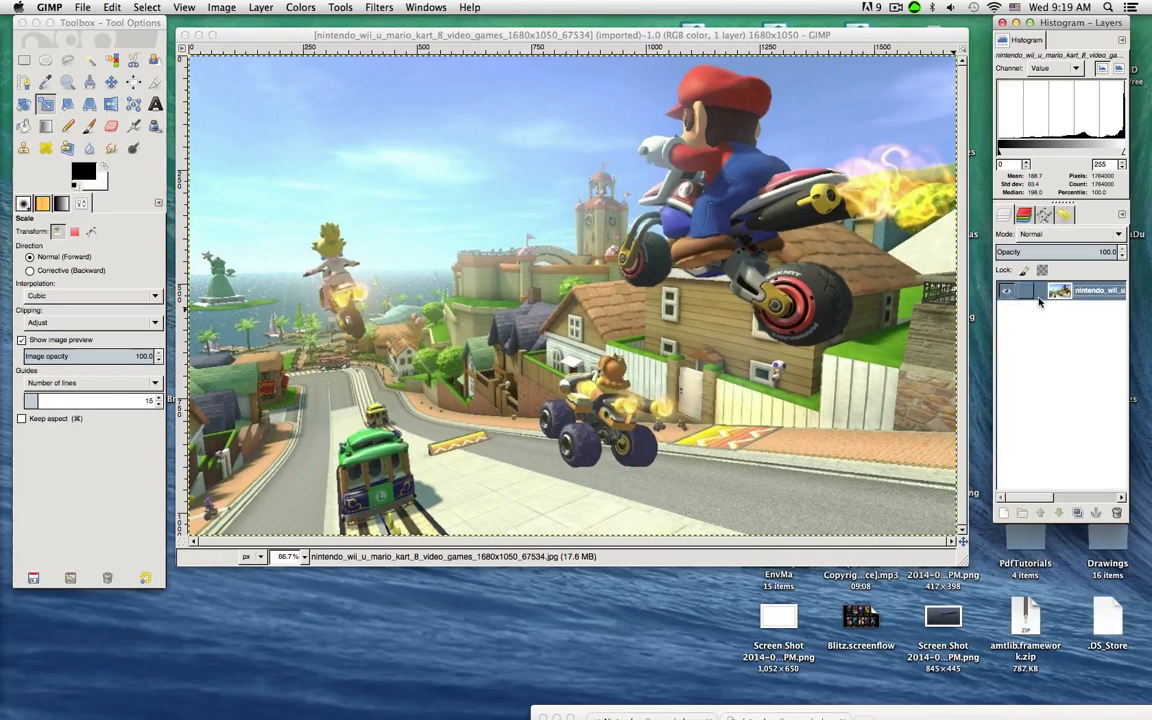
left_click(522, 197)
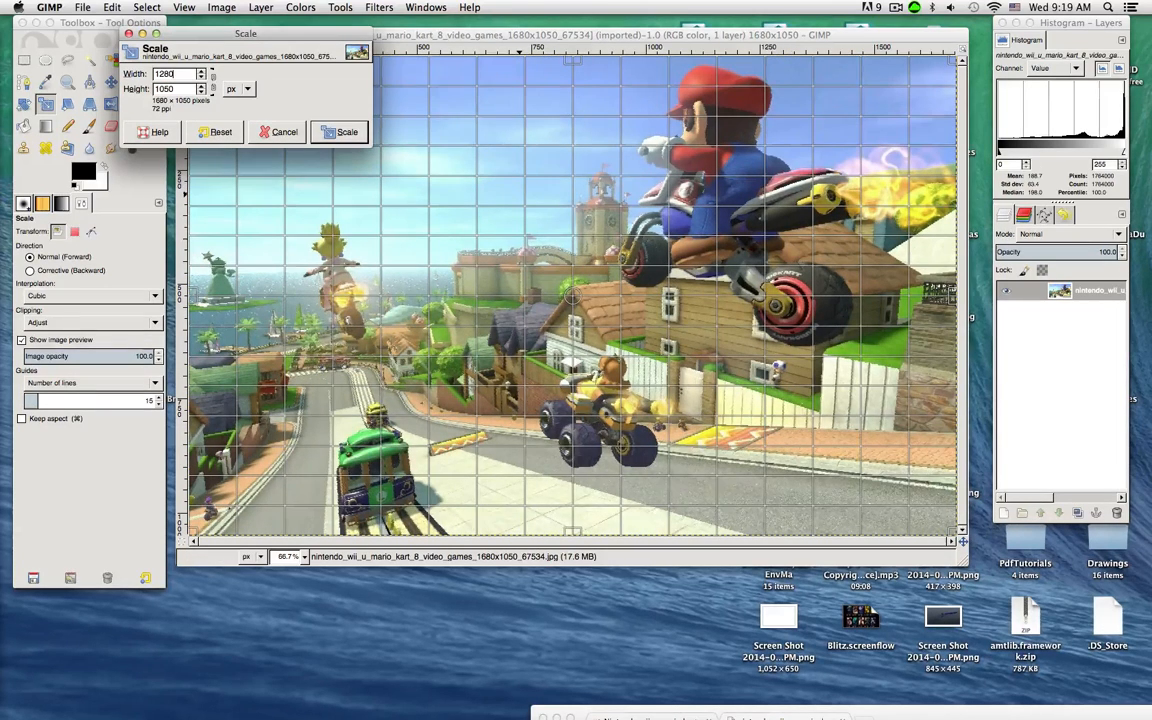
type("1280")
key("Tab")
left_click(184, 89)
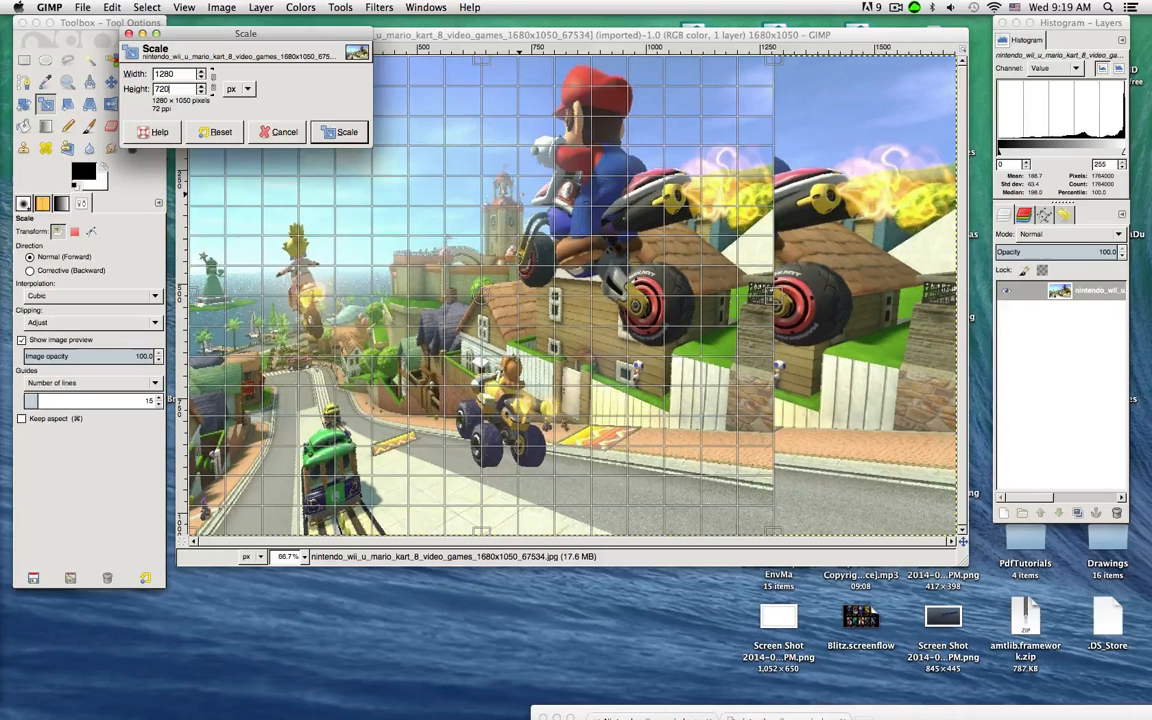
key("Tab")
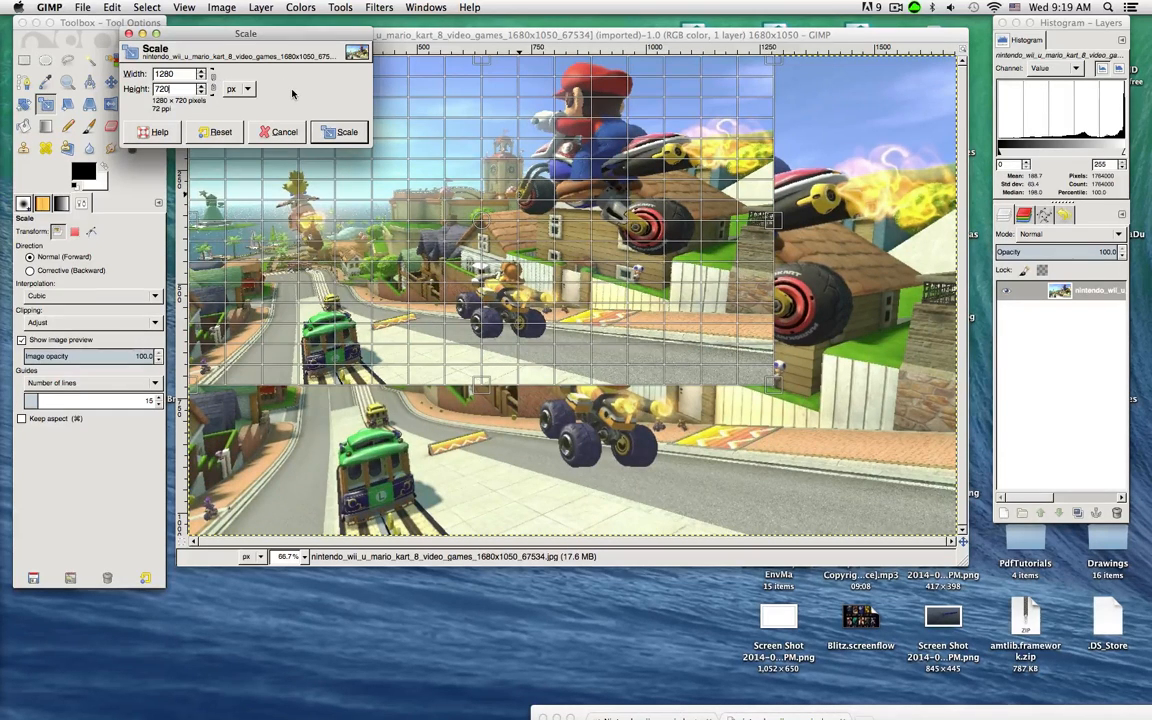
Switch the width-to-height ratio lock on and off and try resizing the scale preview from its lower-right corner
left_click(213, 85)
left_click(191, 73)
left_click(213, 85)
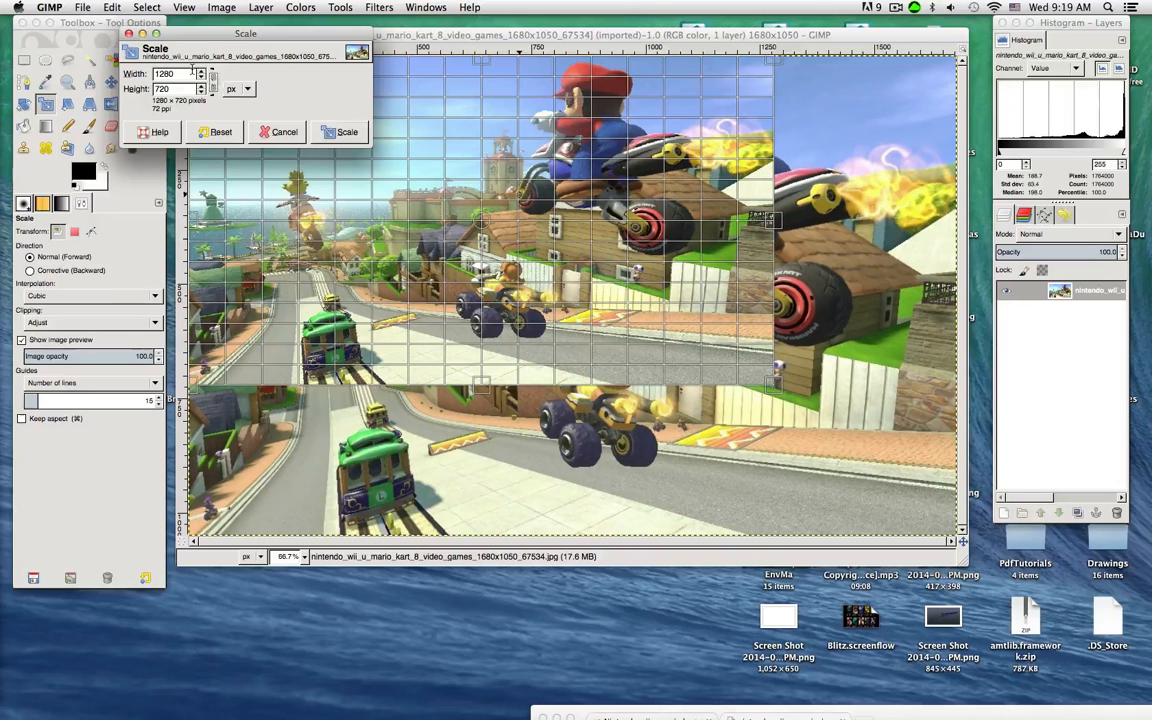
double_click(187, 73)
left_click(213, 84)
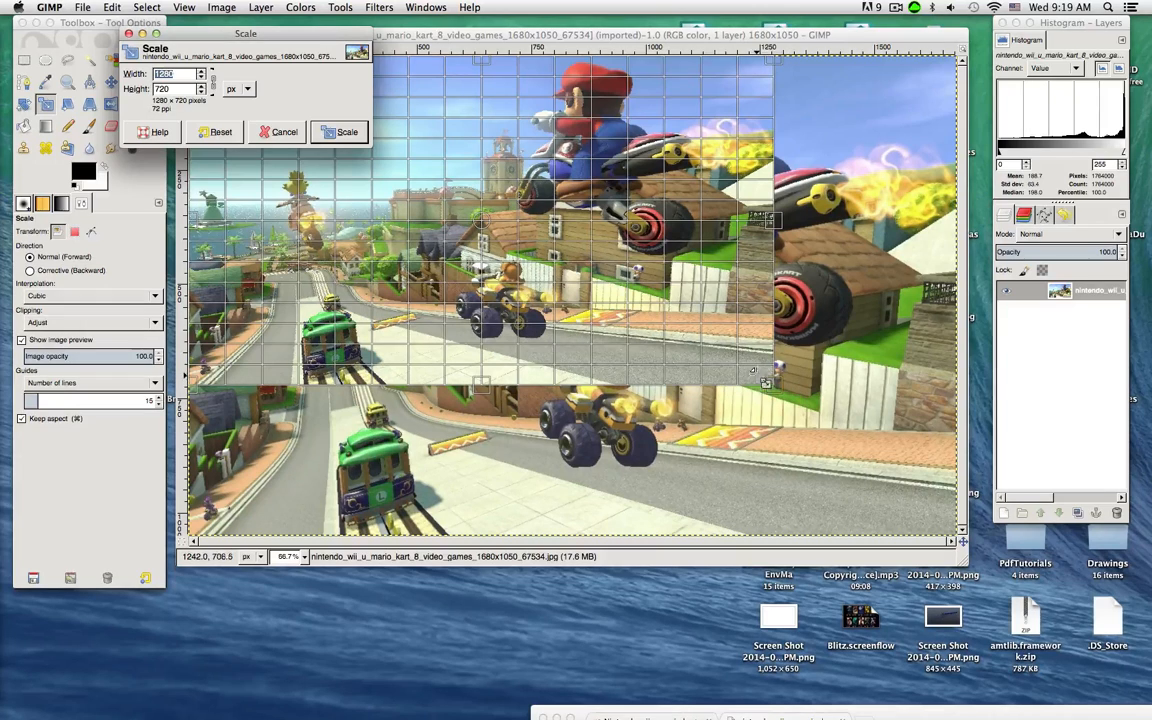
left_click_drag(765, 381, 767, 354)
left_click(214, 86)
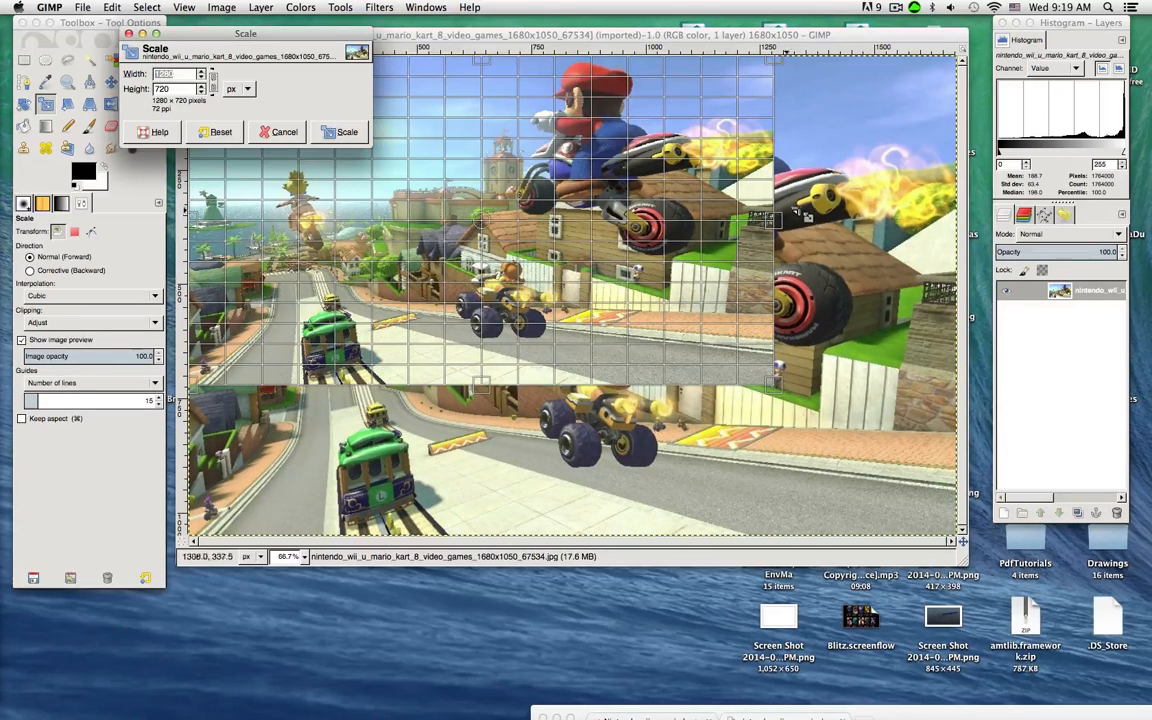
Resize the scale preview freehand to about 1588 × 1115 px
left_click_drag(707, 204, 710, 204)
left_click_drag(998, 203, 870, 204)
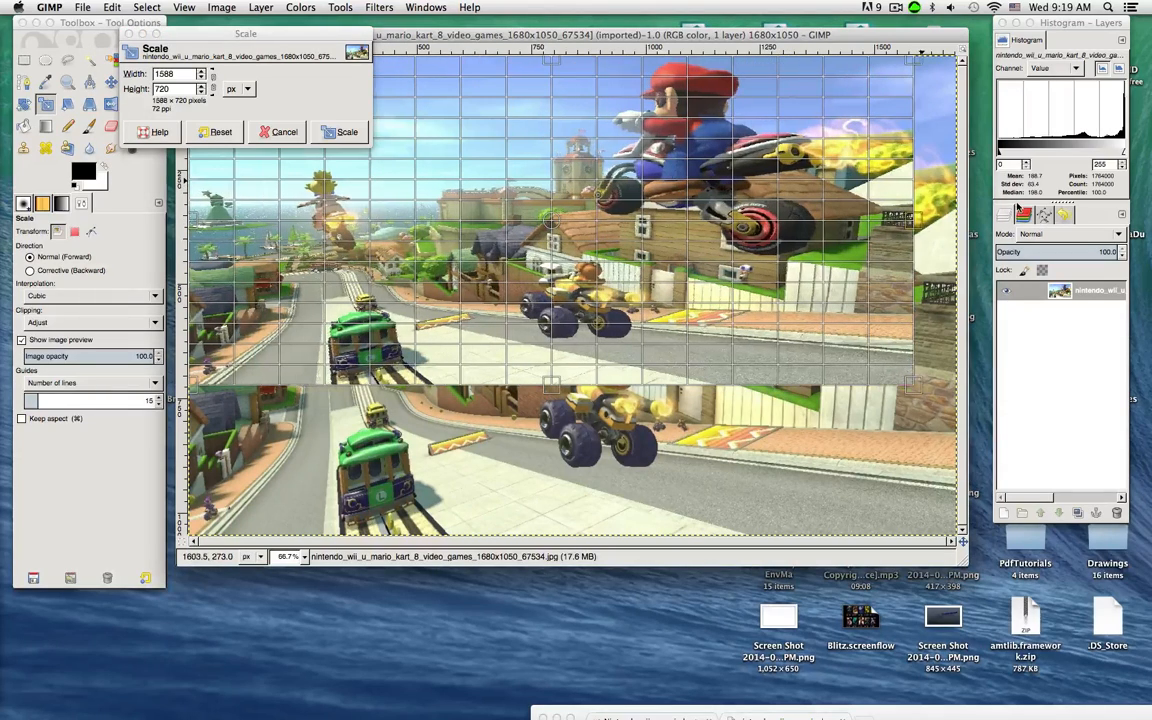
left_click_drag(559, 397, 560, 399)
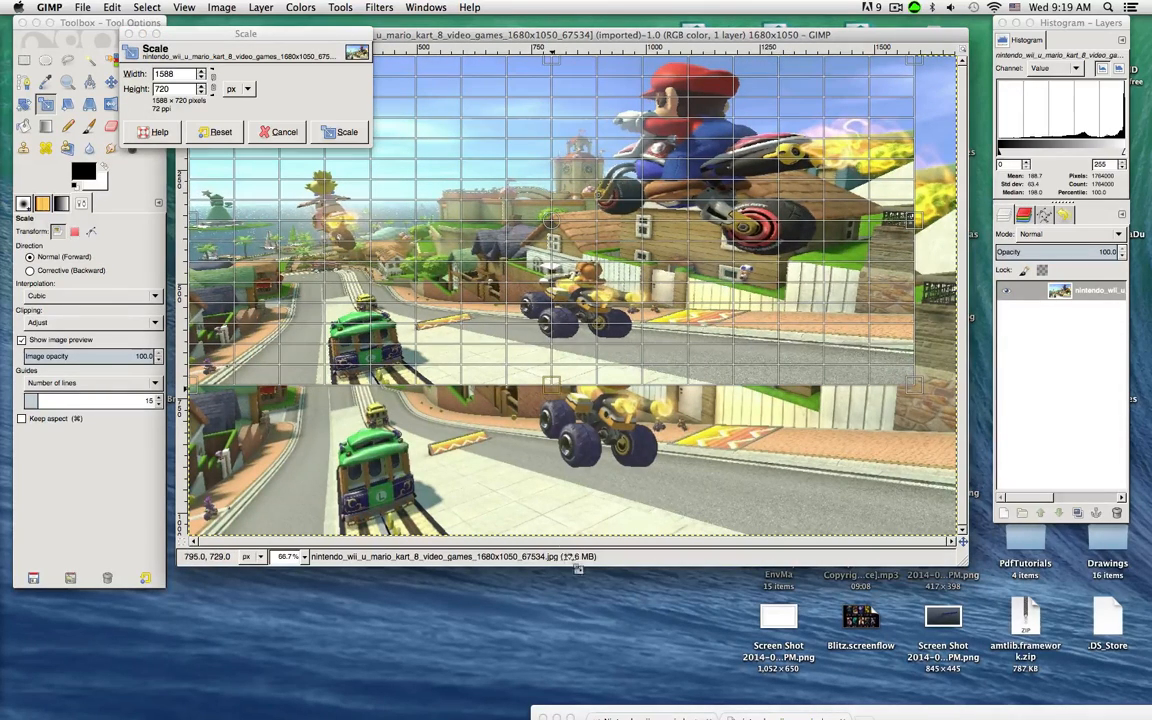
left_click_drag(572, 571, 573, 571)
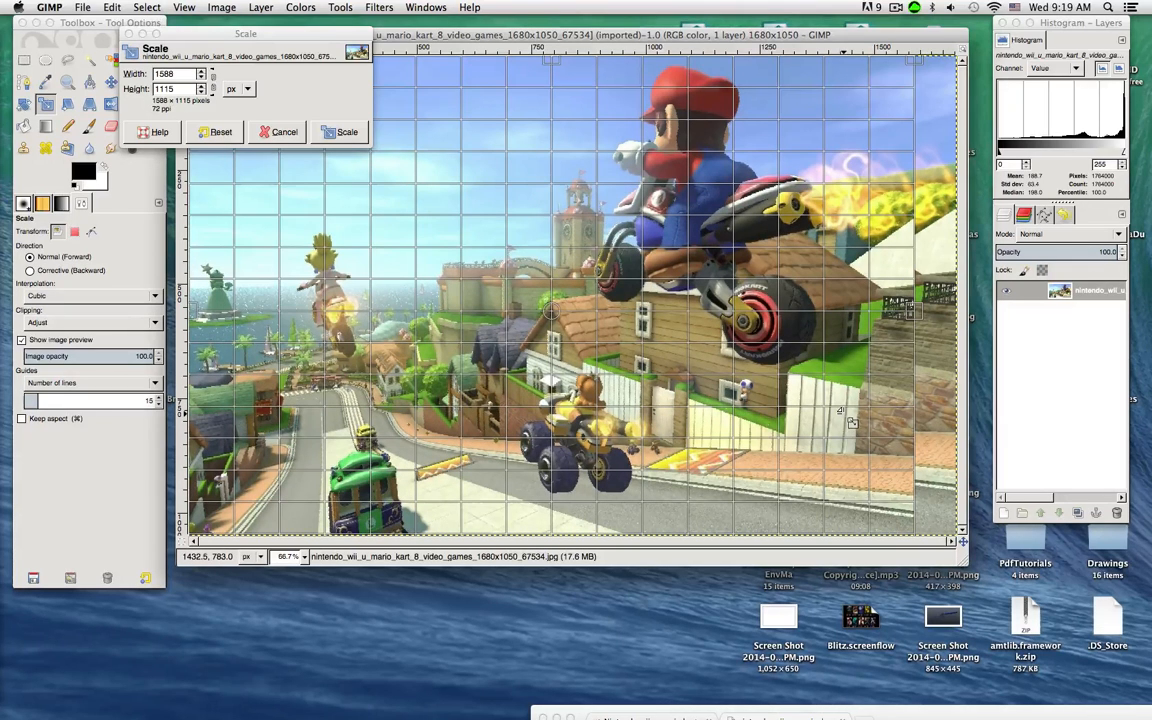
left_click_drag(871, 511, 869, 511)
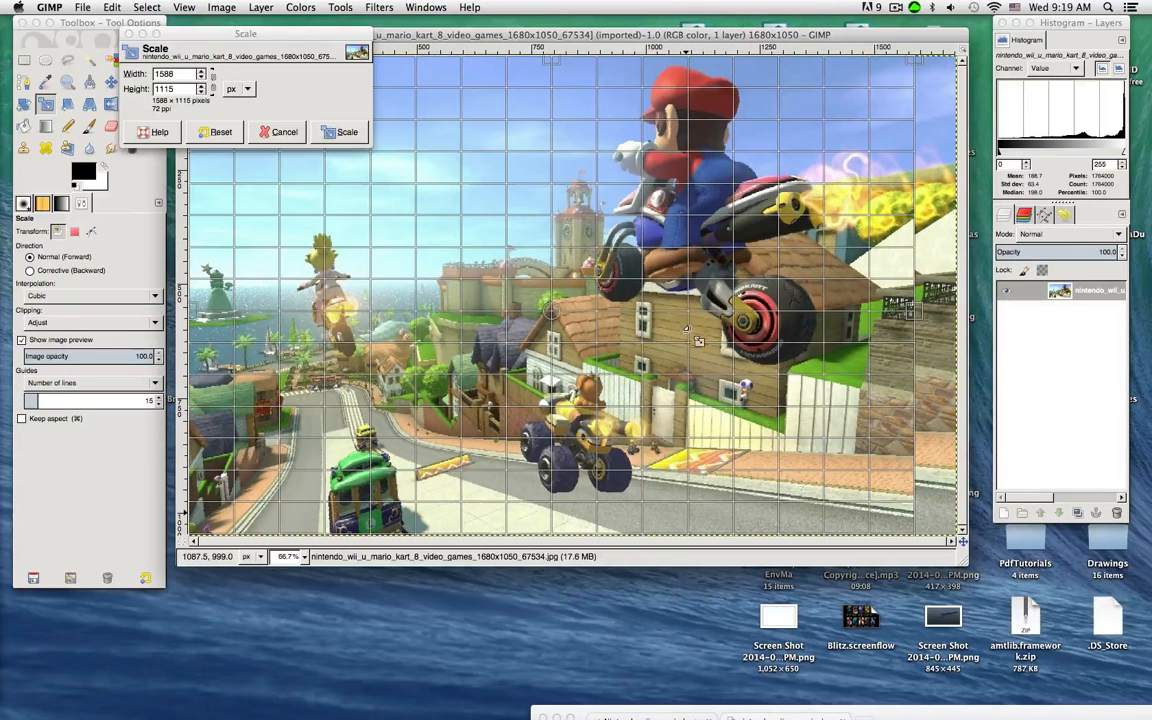
Set the scale width to 1280 and the height to 720 px, and apply the scaling to the Mario Kart layer
double_click(170, 74)
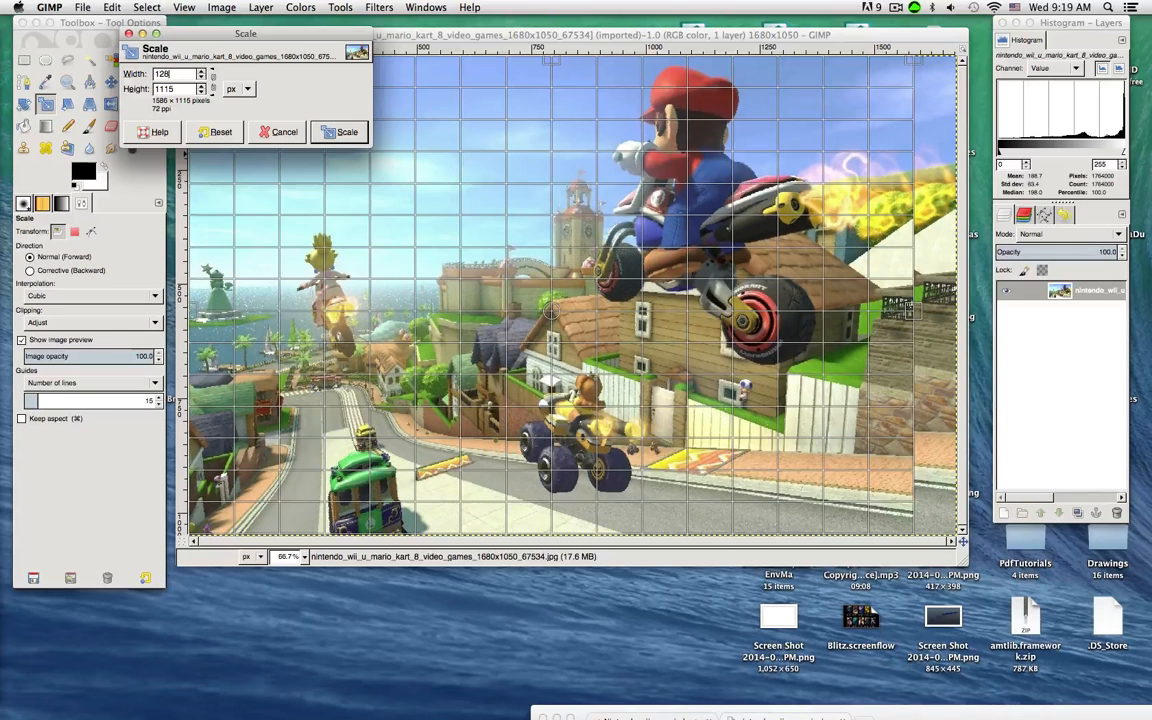
key("Tab")
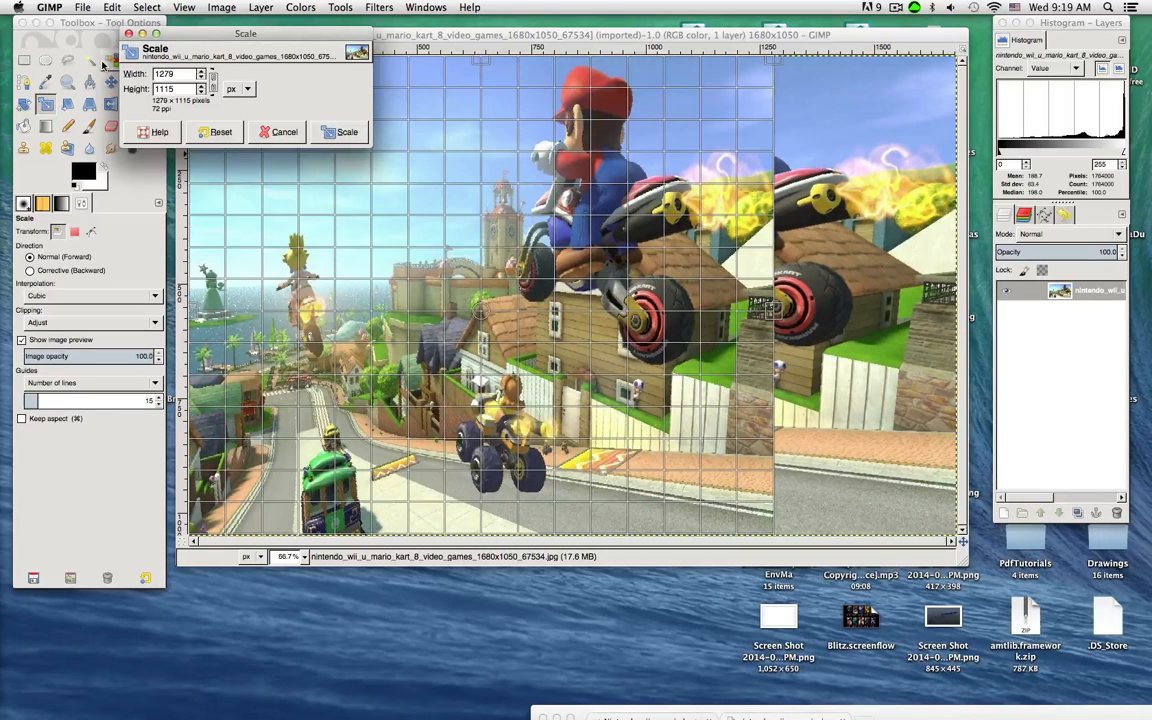
double_click(176, 74)
type("1")
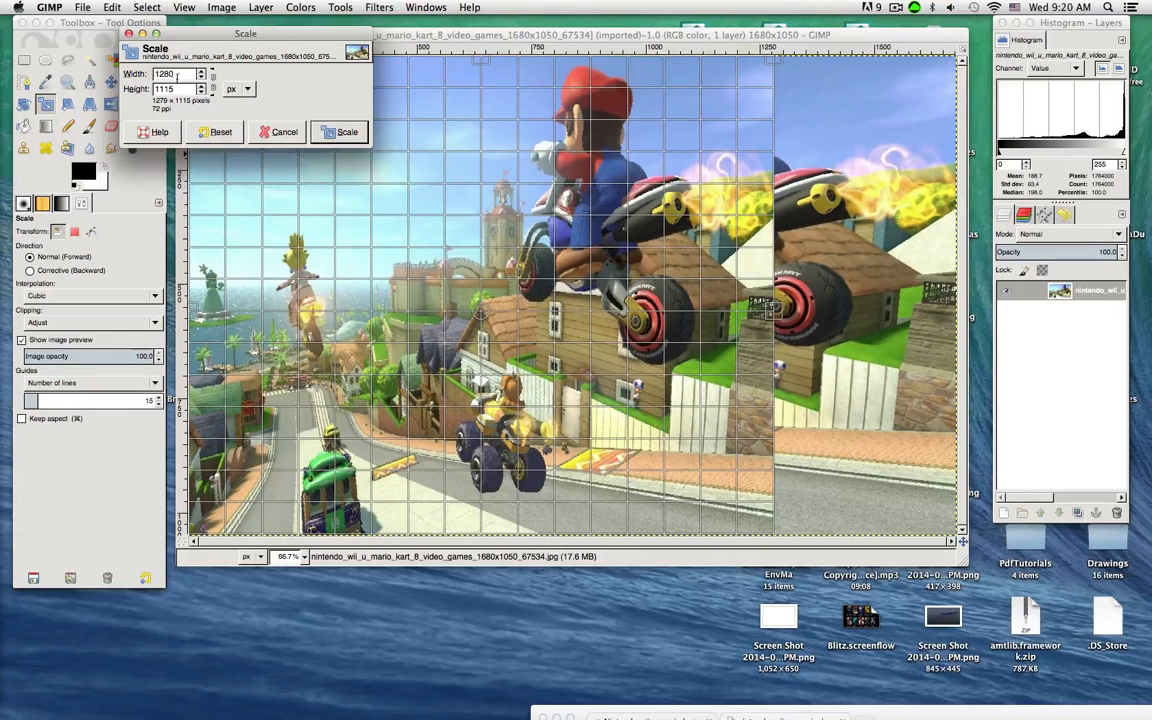
double_click(160, 88)
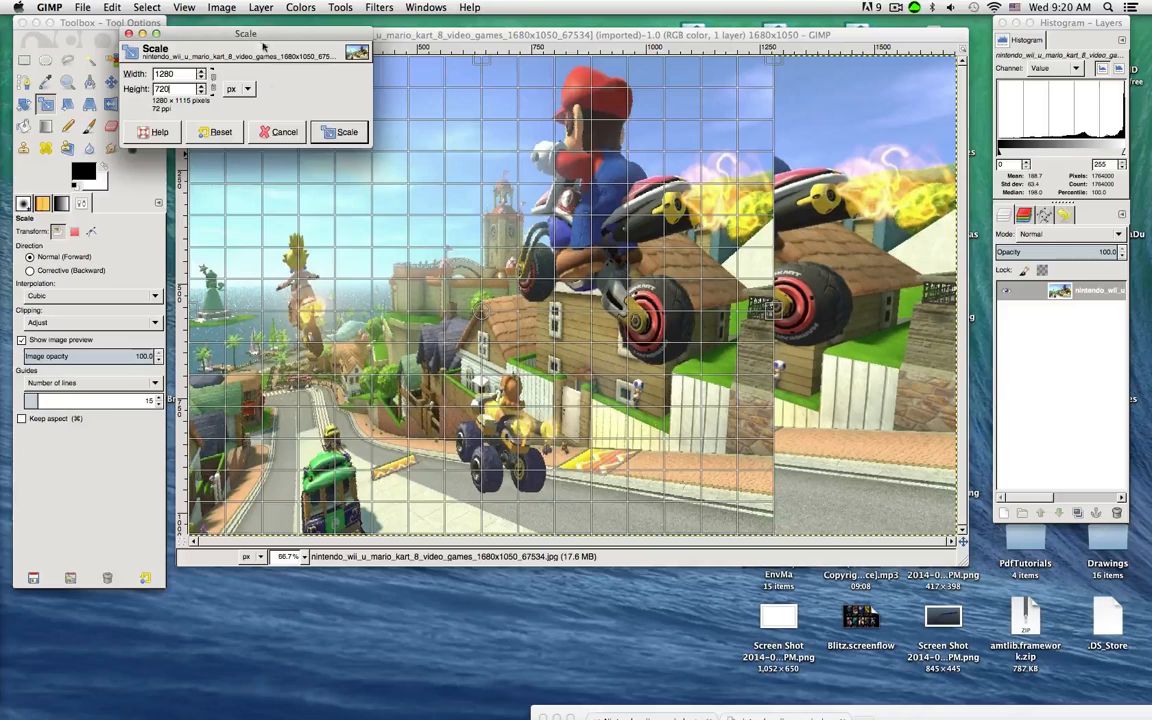
left_click(338, 132)
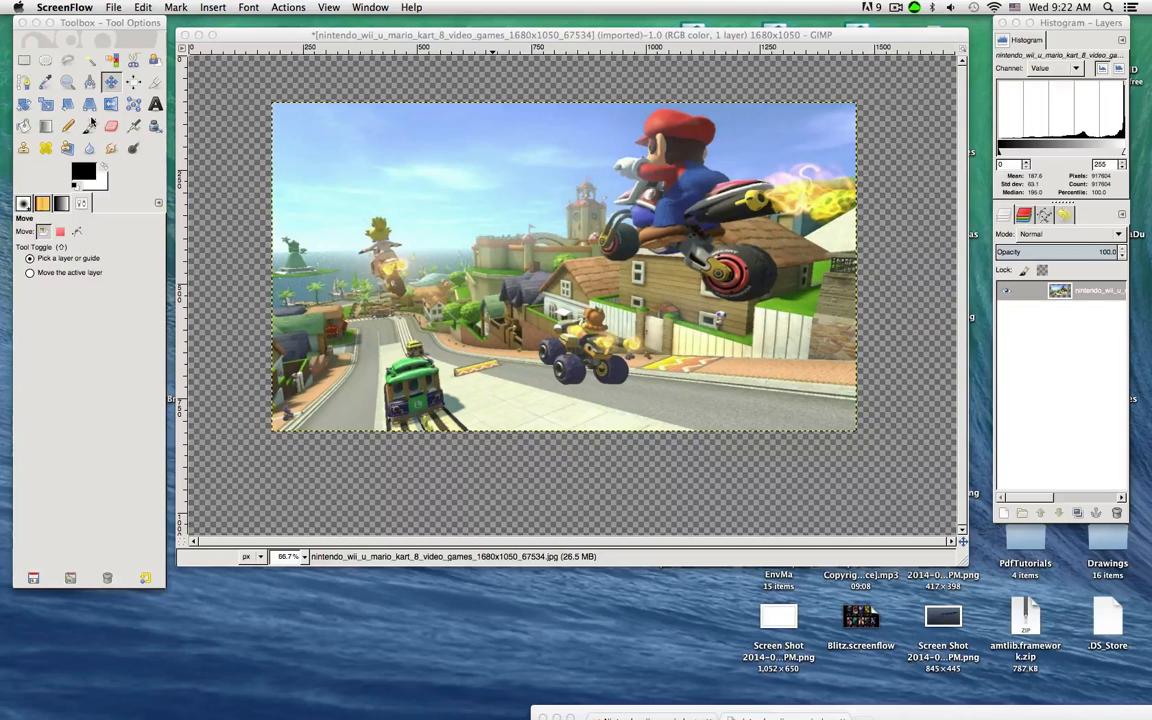
left_click(360, 175)
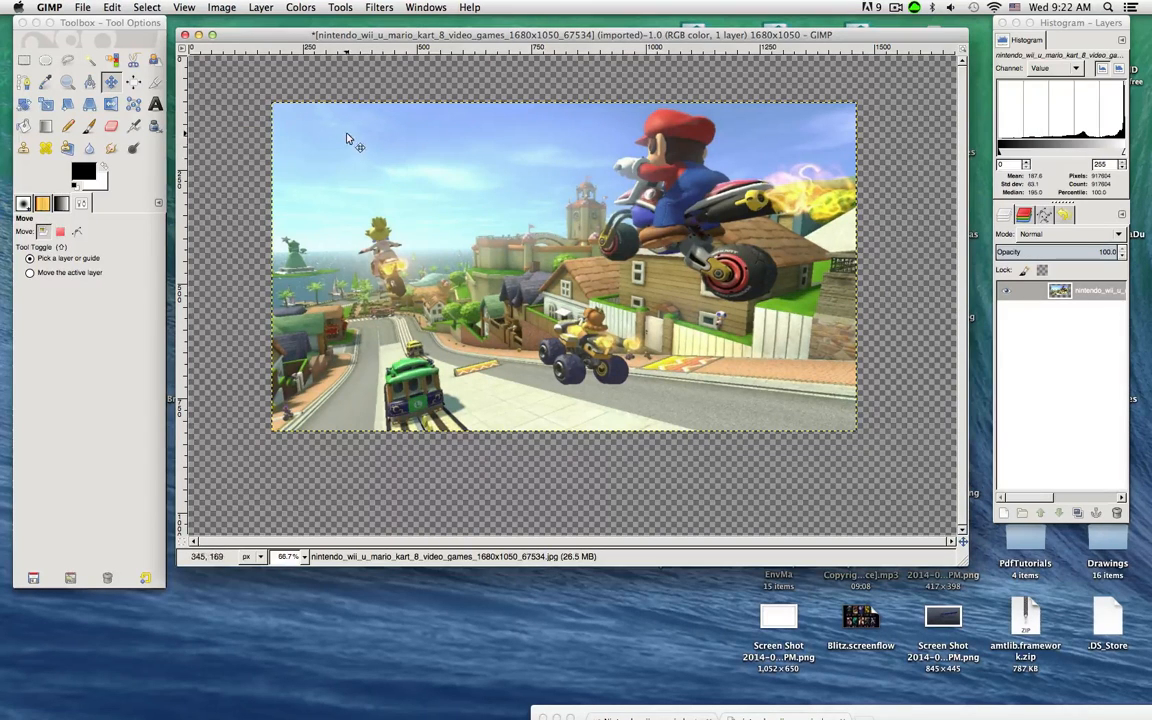
Move the scaled Mario Kart layer into the canvas's upper-left corner, and then back near the middle of the canvas
left_click_drag(404, 236, 309, 191)
left_click(89, 81)
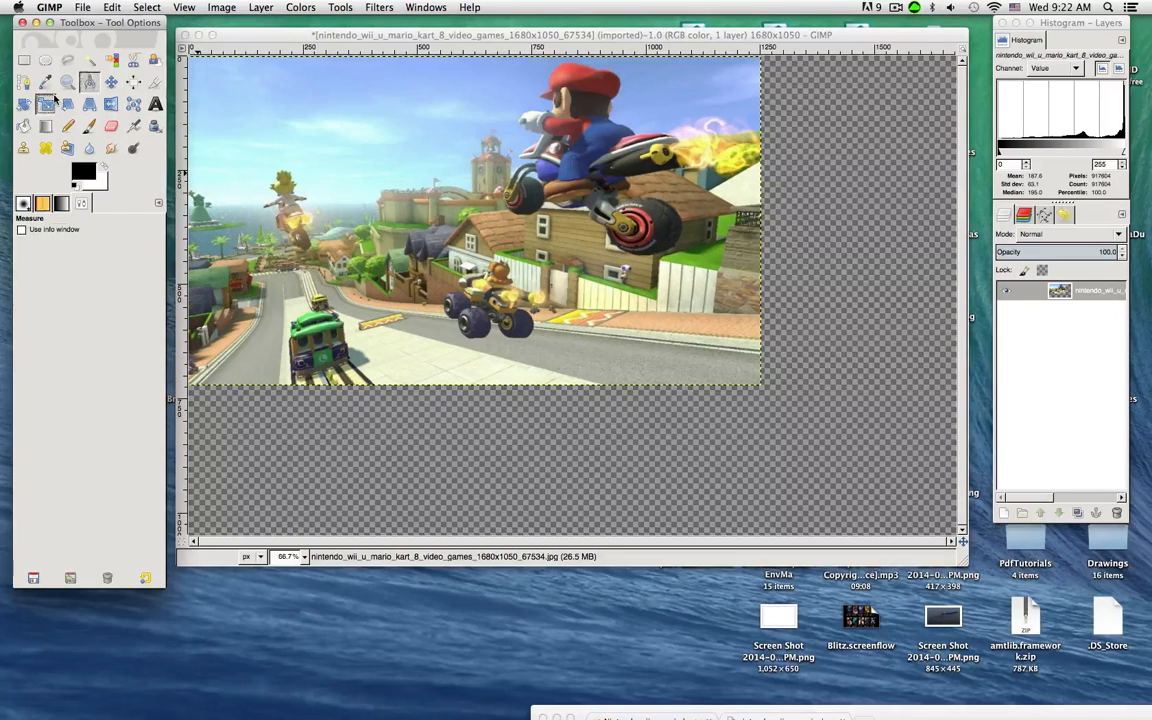
left_click(45, 104)
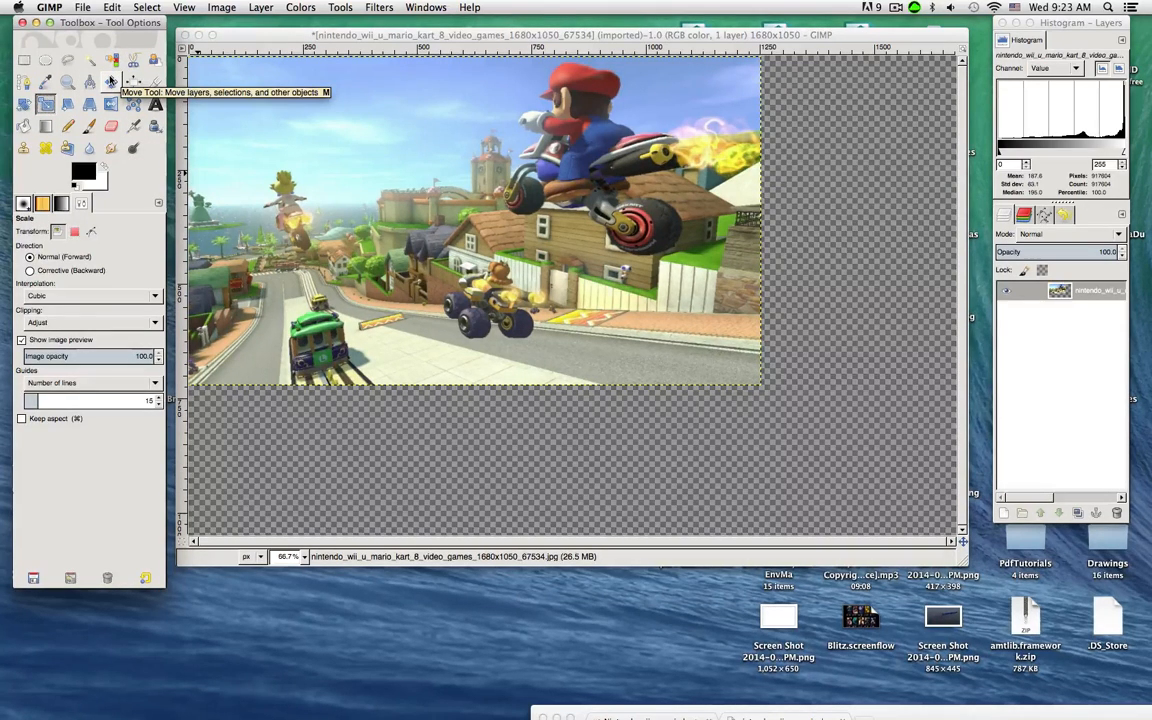
left_click(111, 82)
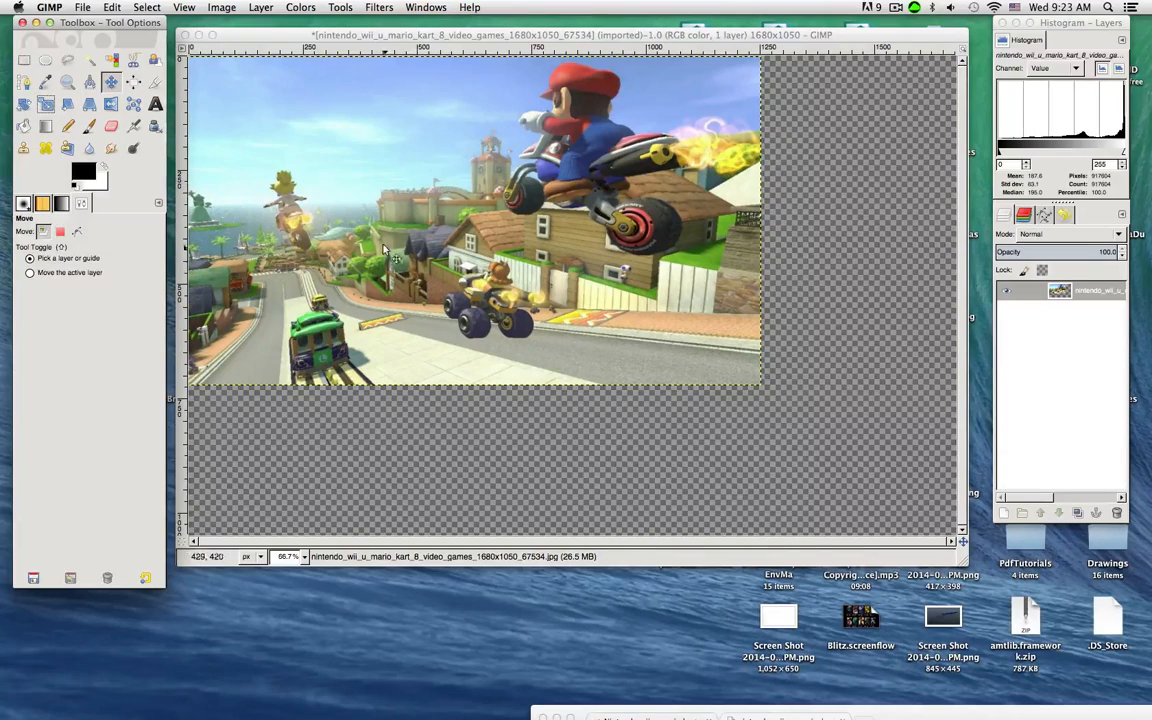
left_click_drag(406, 217, 466, 257)
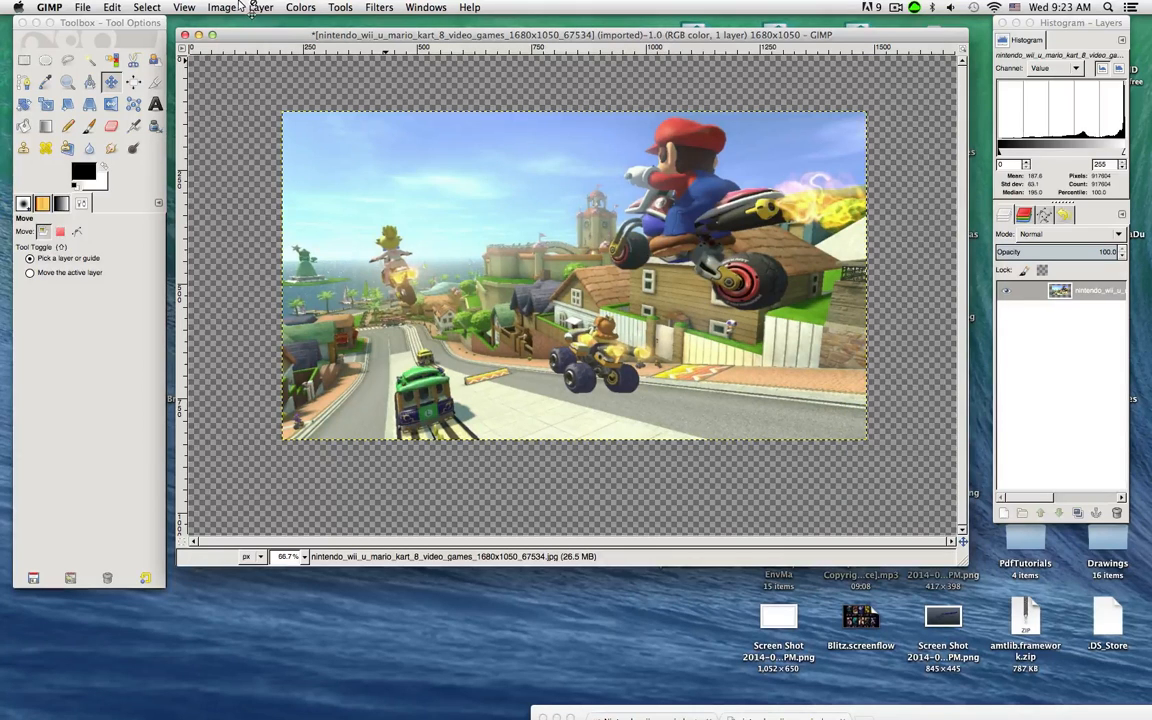
Search the program's commands for "layer" and fit the canvas to the Mario Kart layer
left_click(260, 7)
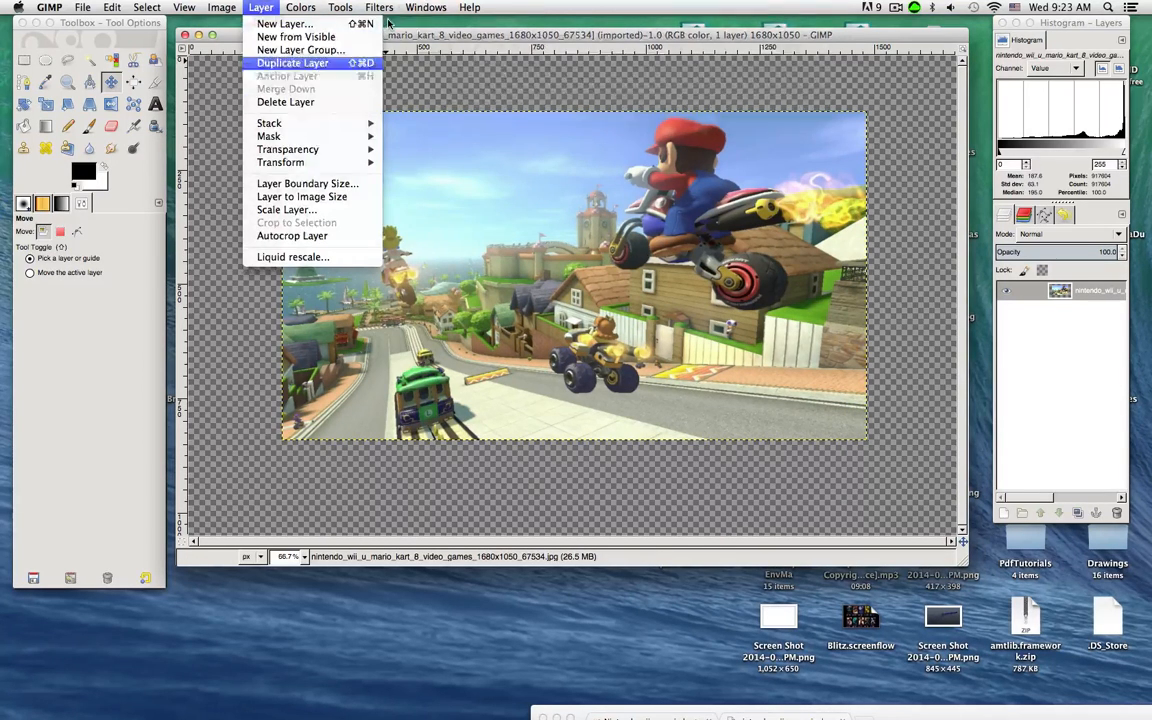
mouse_move(470, 7)
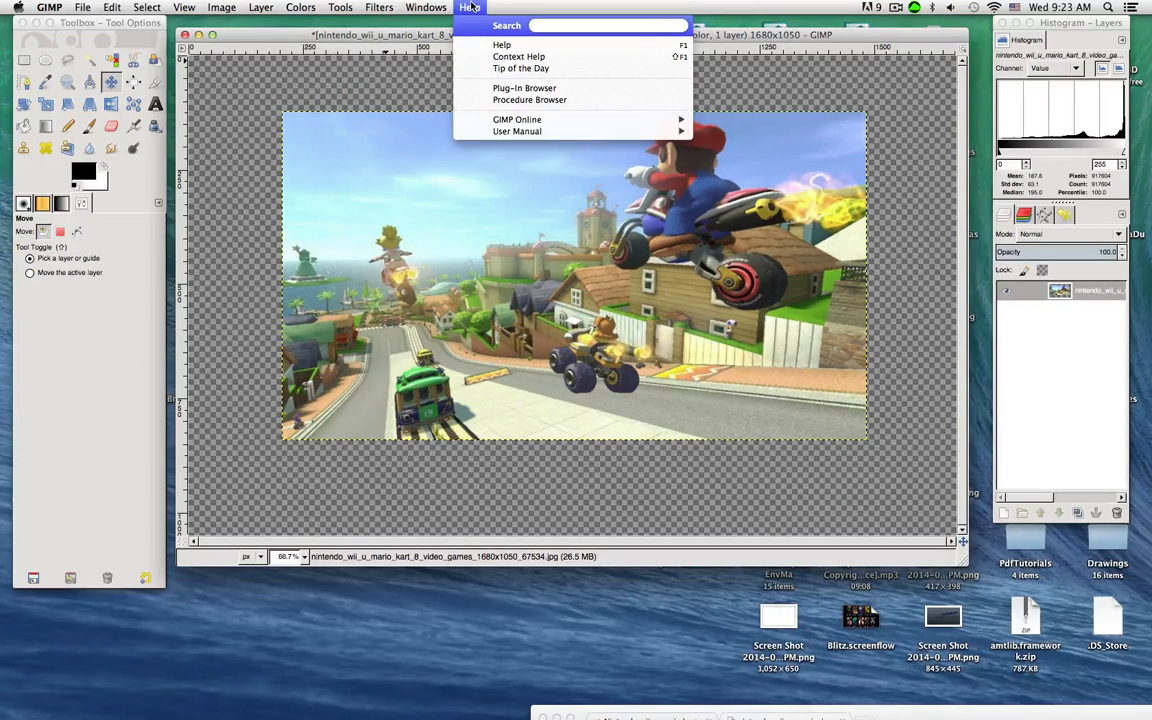
type("i")
key("BackSpace")
type("layer")
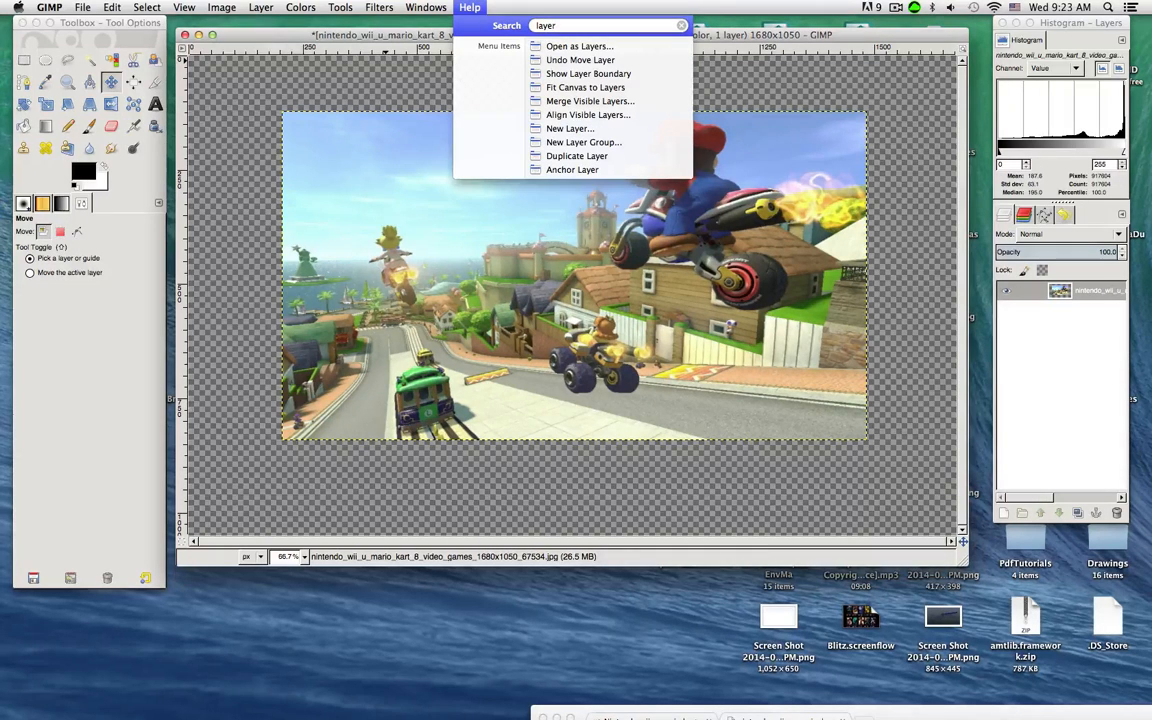
mouse_move(578, 92)
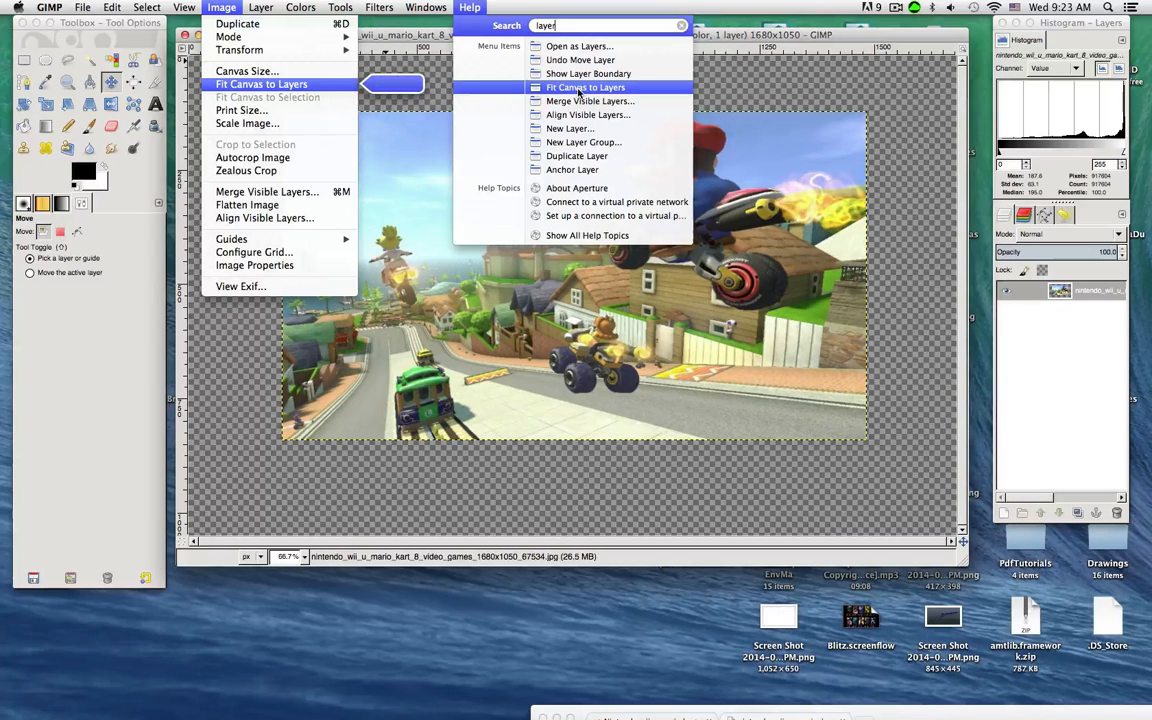
left_click(147, 8)
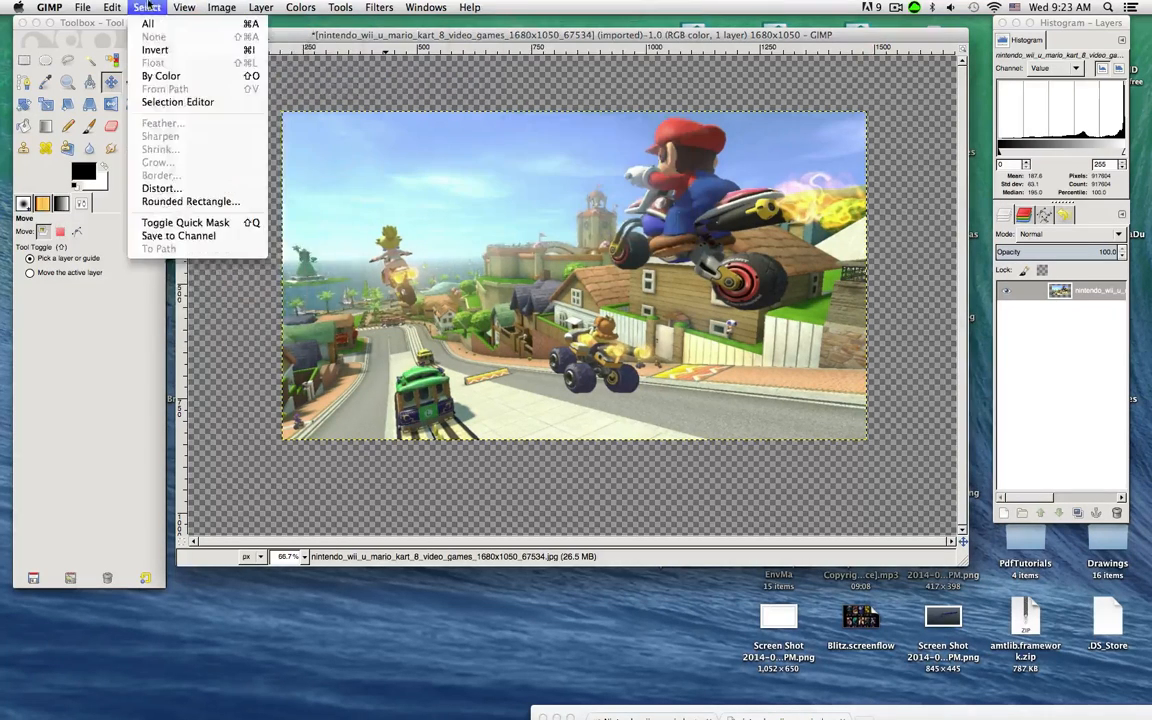
mouse_move(210, 6)
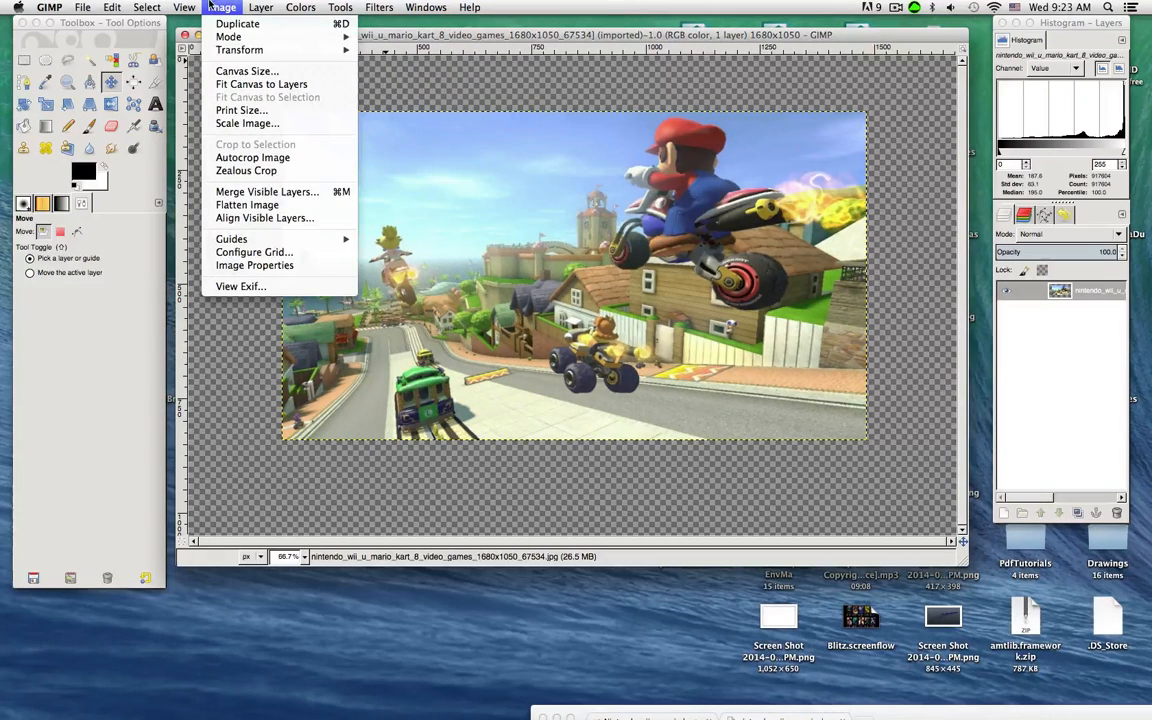
left_click(228, 86)
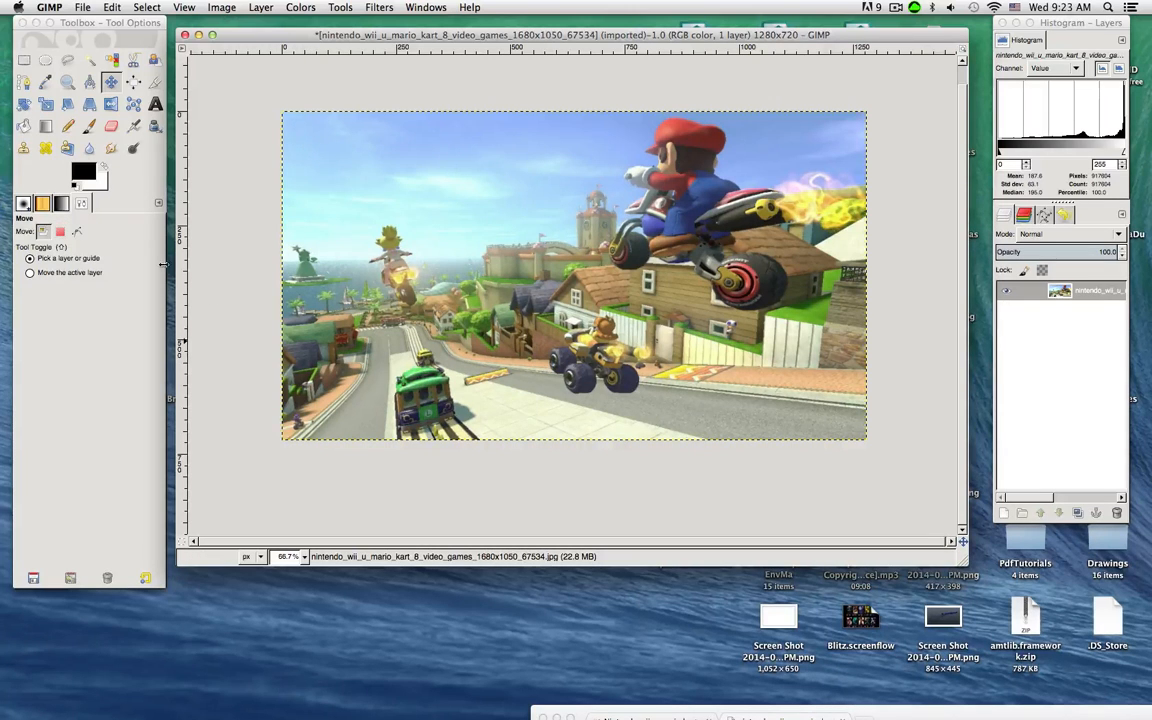
Switch to Chrome, search Google for "mario kart 8" and show the image results
left_click(155, 104)
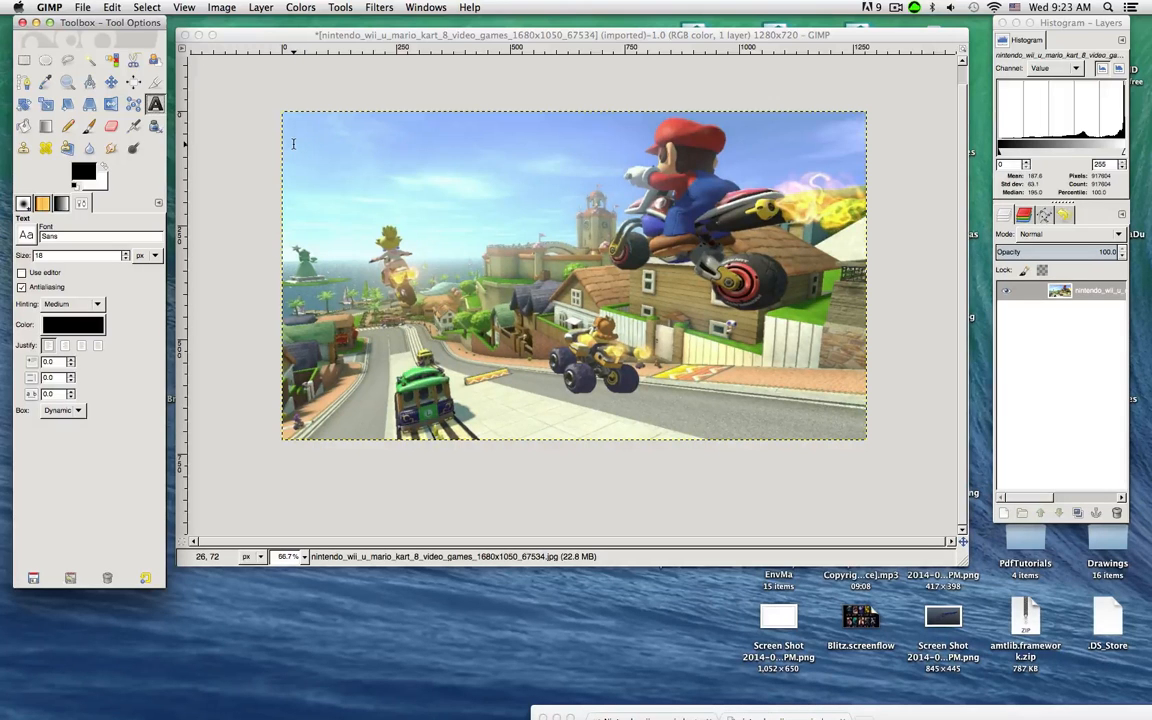
left_click_drag(885, 714, 733, 6)
left_click(716, 53)
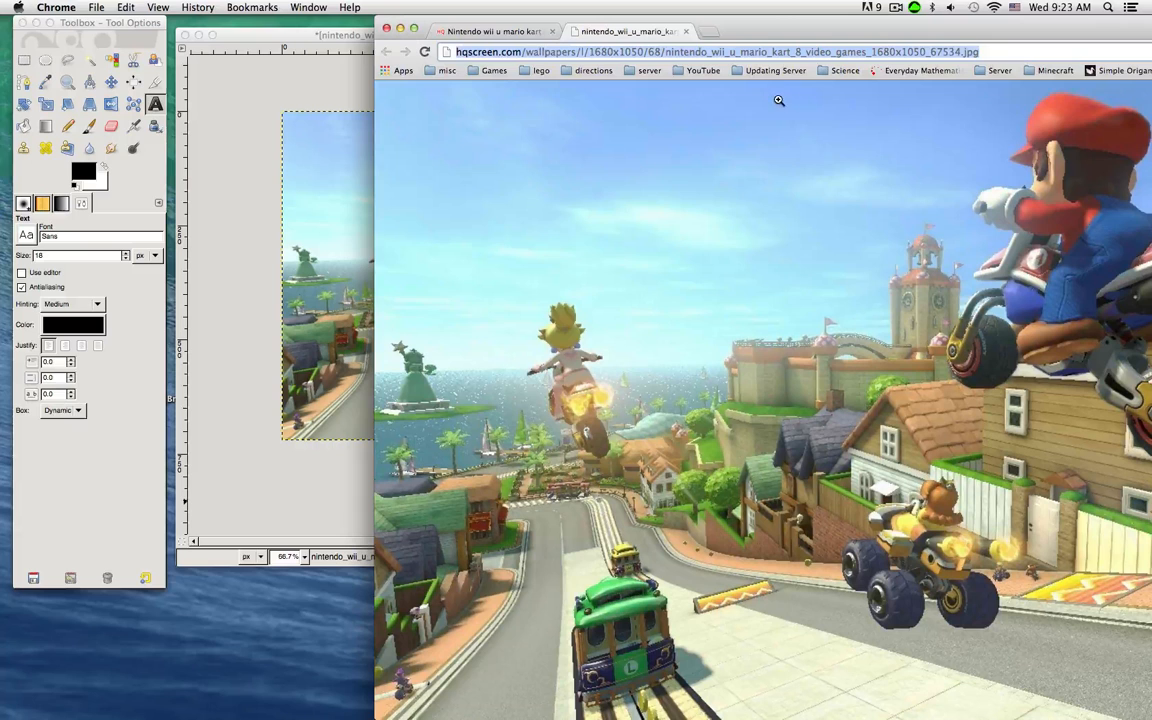
type("mario kar")
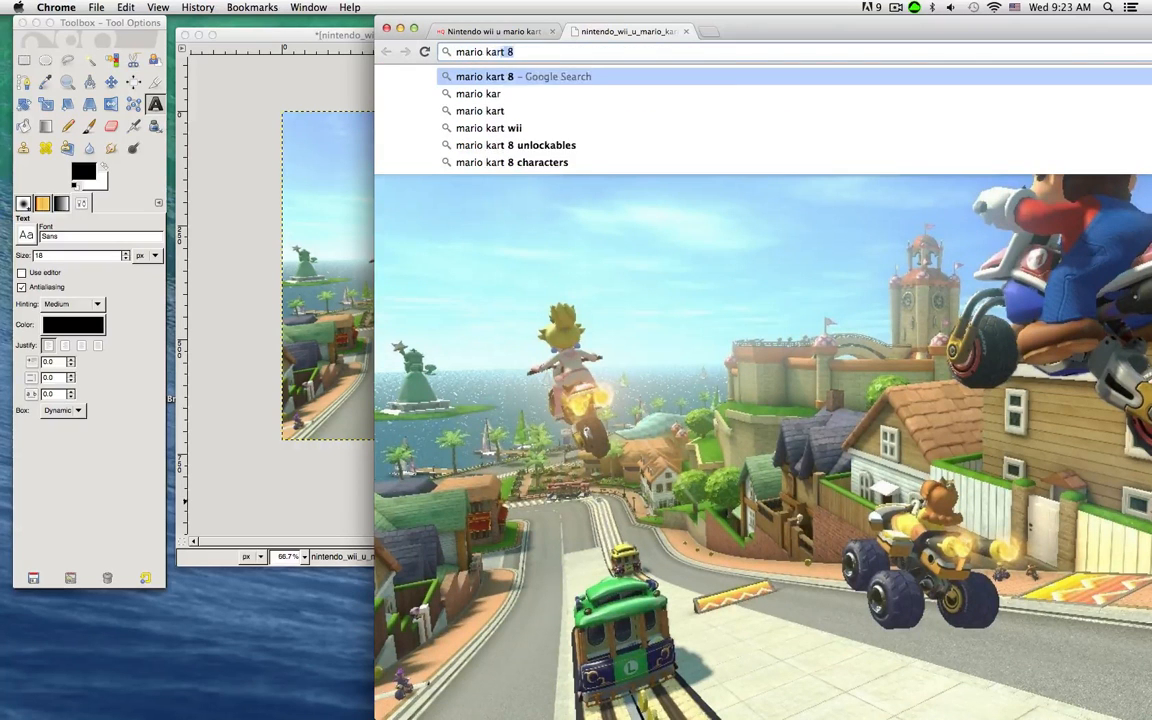
type("t 8")
key("Return")
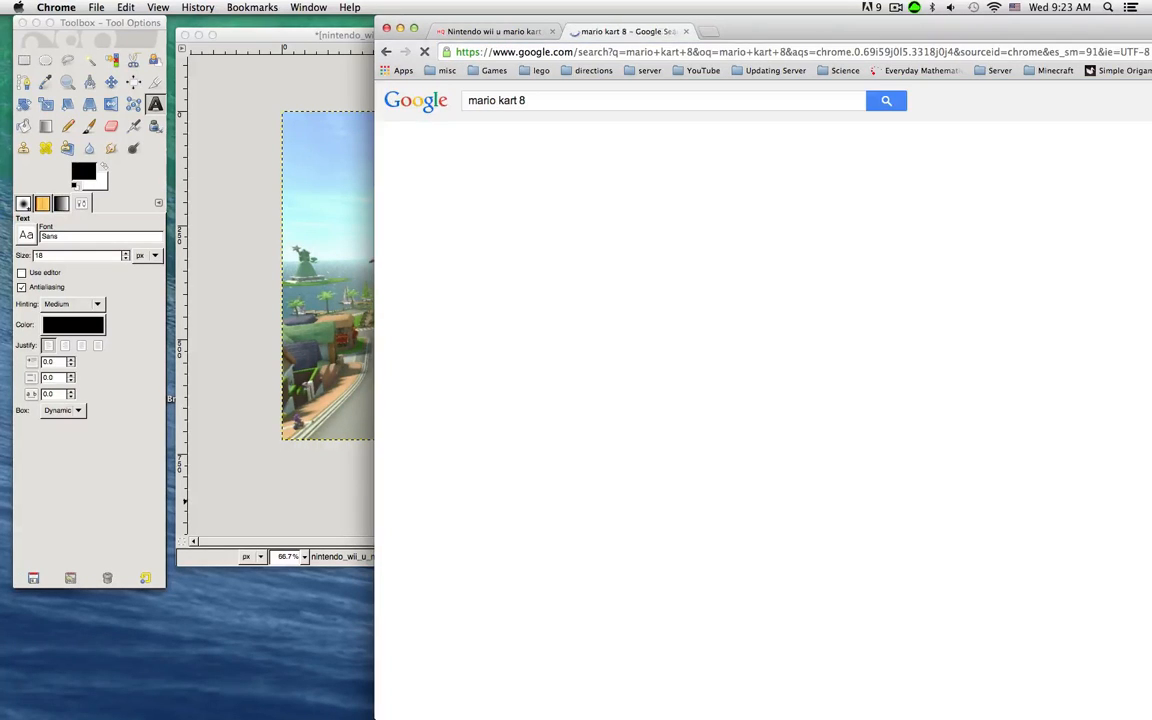
left_click(527, 143)
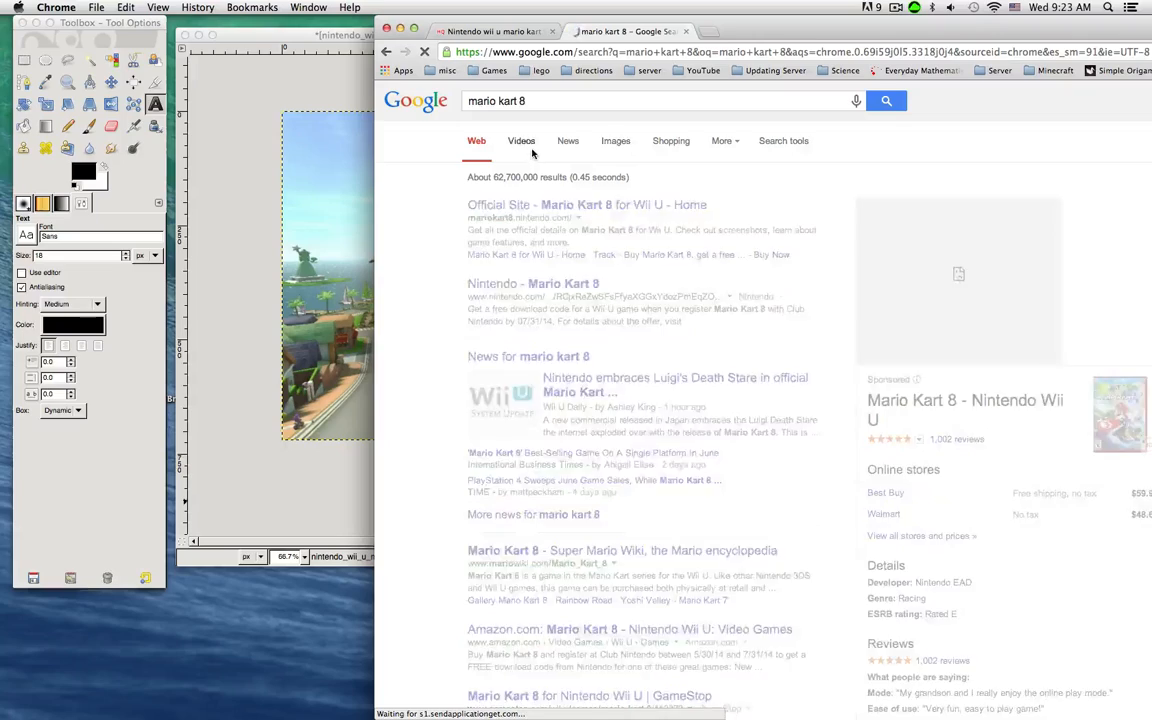
left_click(617, 142)
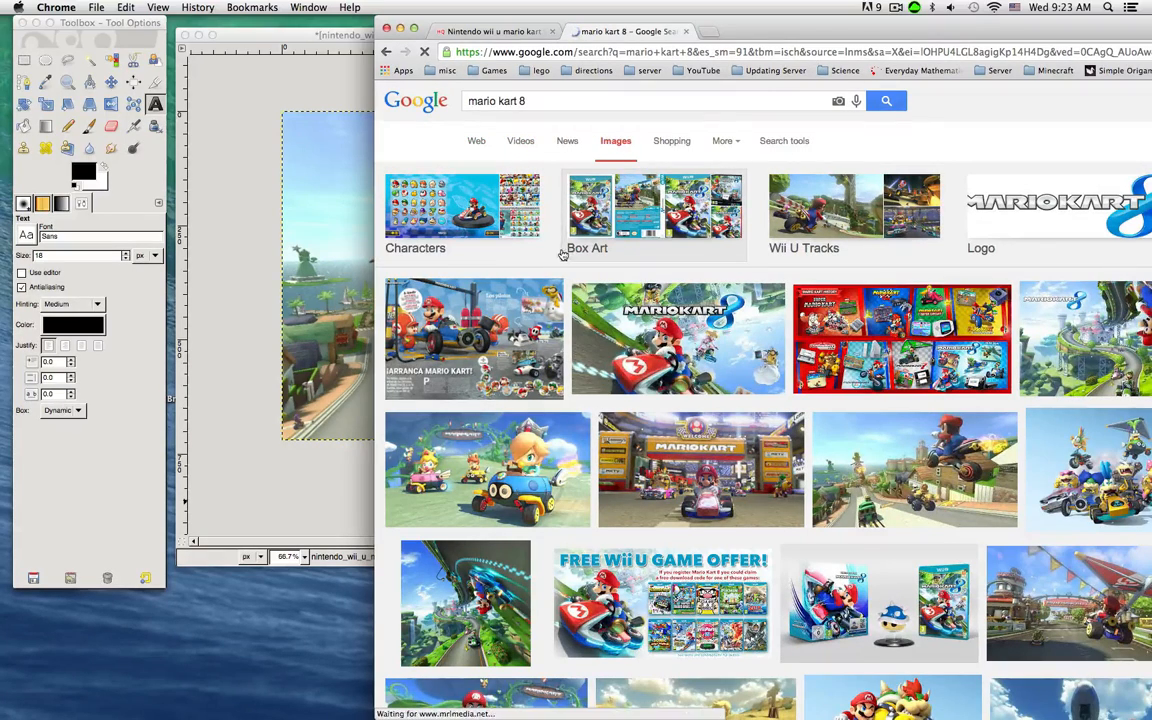
View all Mario Kart 8 logo images and open the full-size Logo_EN_-_Mario_Kart_8.png
left_click(1050, 210)
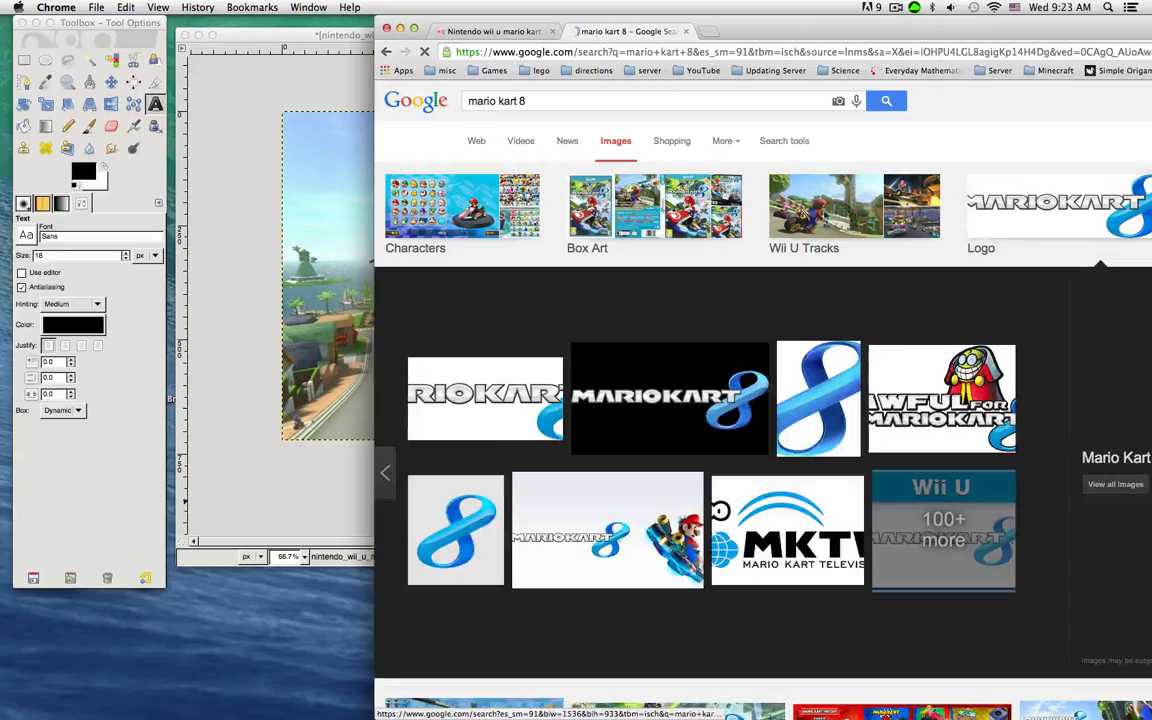
left_click(1118, 485)
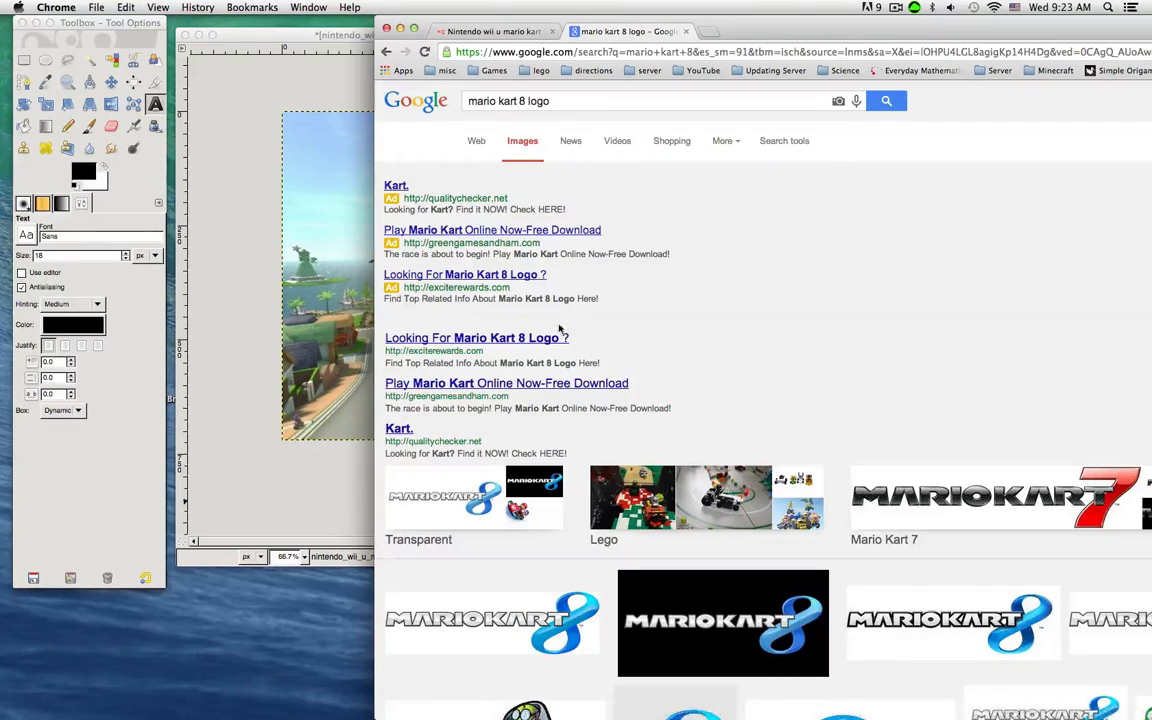
scroll(650, 410, "down", 5)
left_click(488, 225)
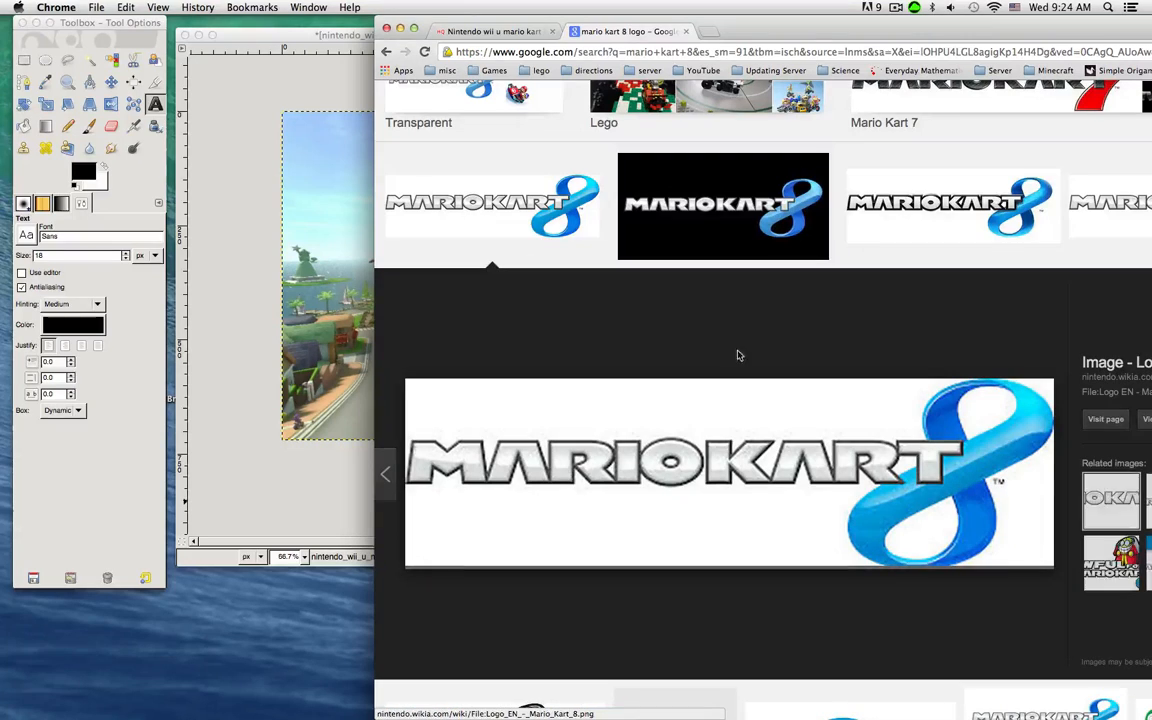
left_click(1147, 420)
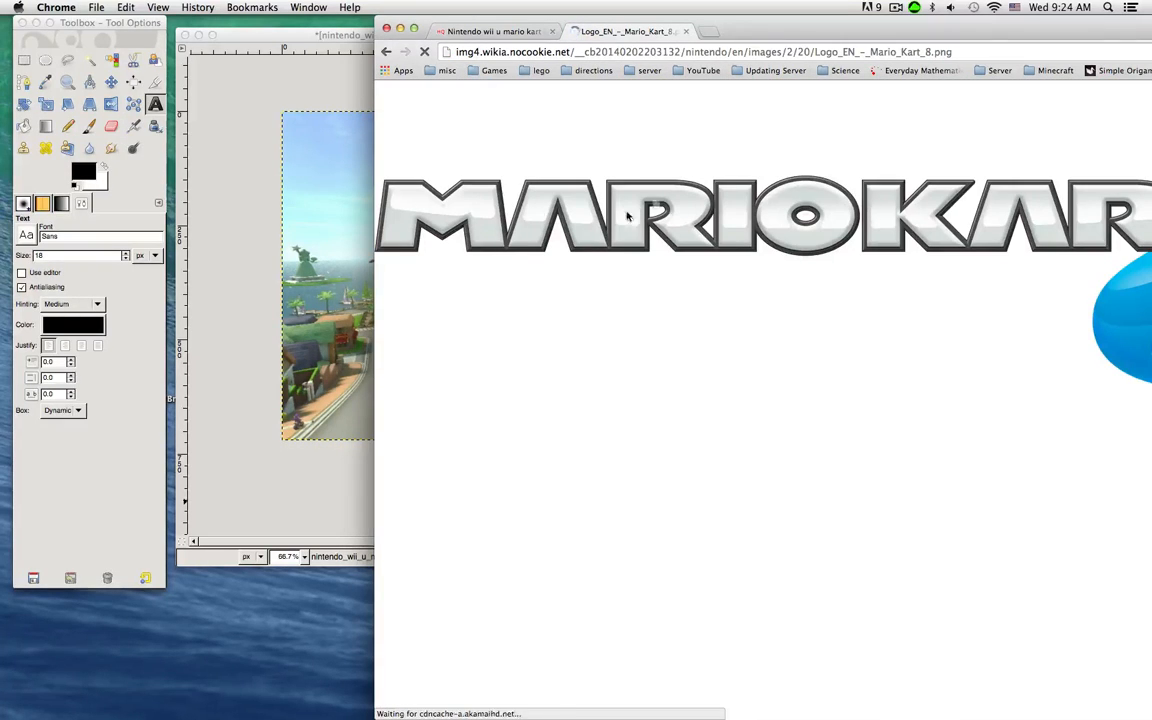
Open the Mario Kart 8 logo image in GIMP, move the Chrome window away and place the logo window beside the toolbox
left_click_drag(2, 262, 13, 184)
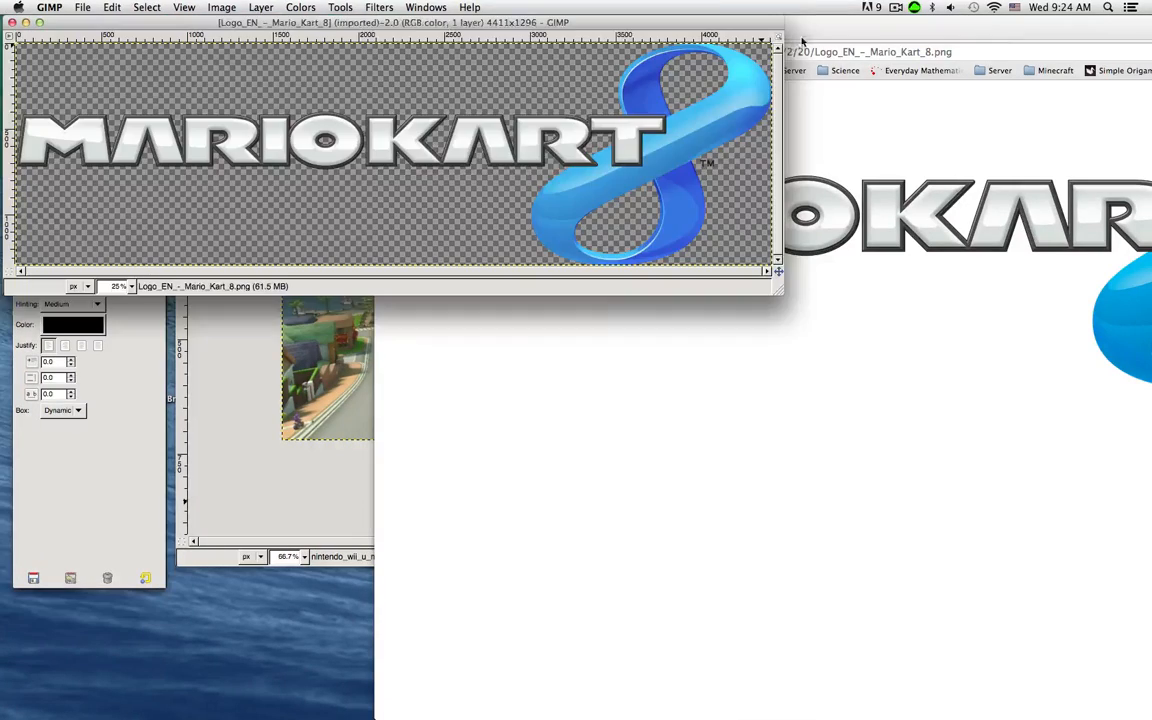
left_click_drag(802, 29, 948, 717)
left_click_drag(203, 22, 530, 48)
scroll(457, 174, "down", 3)
scroll(459, 173, "up", 1)
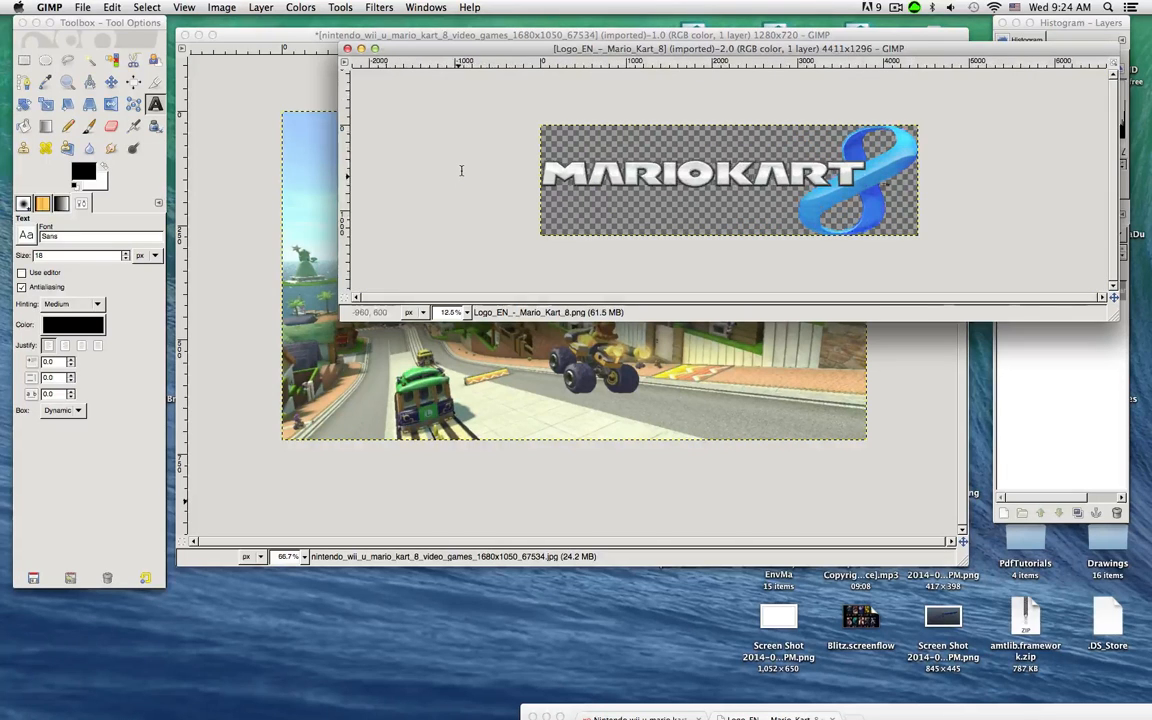
scroll(461, 170, "up", 1)
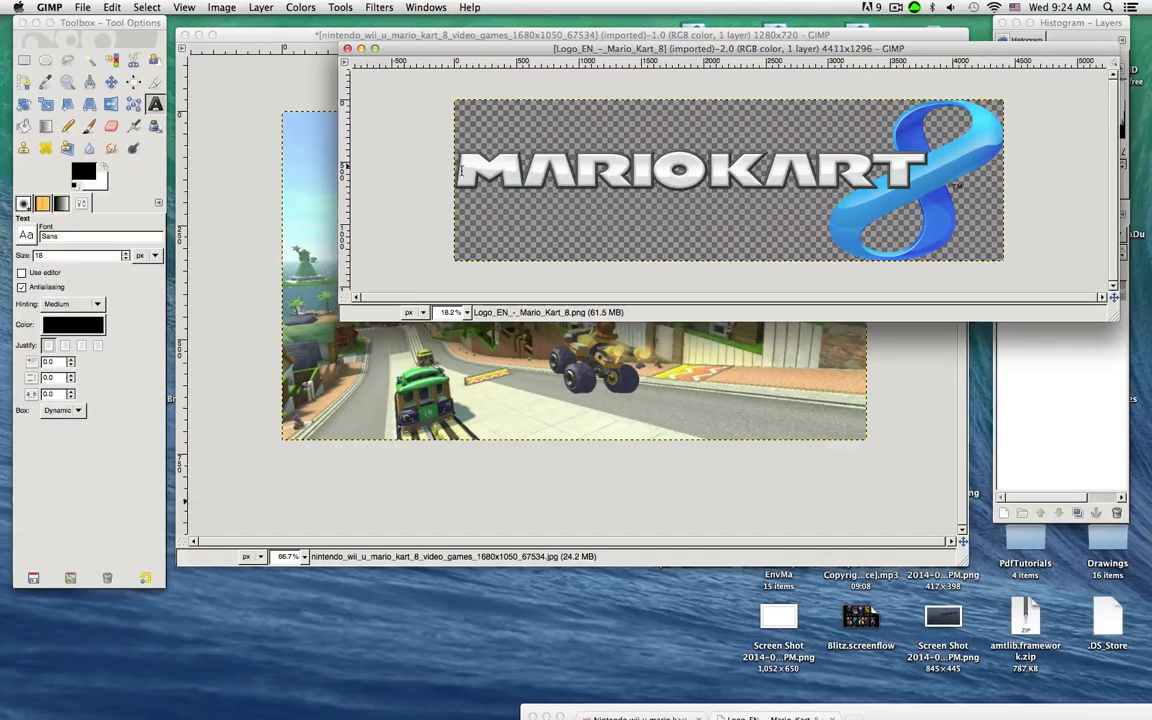
Select the whole logo with a rectangular selection of about 4588 × 1568 px and copy it
left_click(24, 60)
left_click_drag(443, 88, 600, 200)
left_click_drag(1054, 337, 1013, 284)
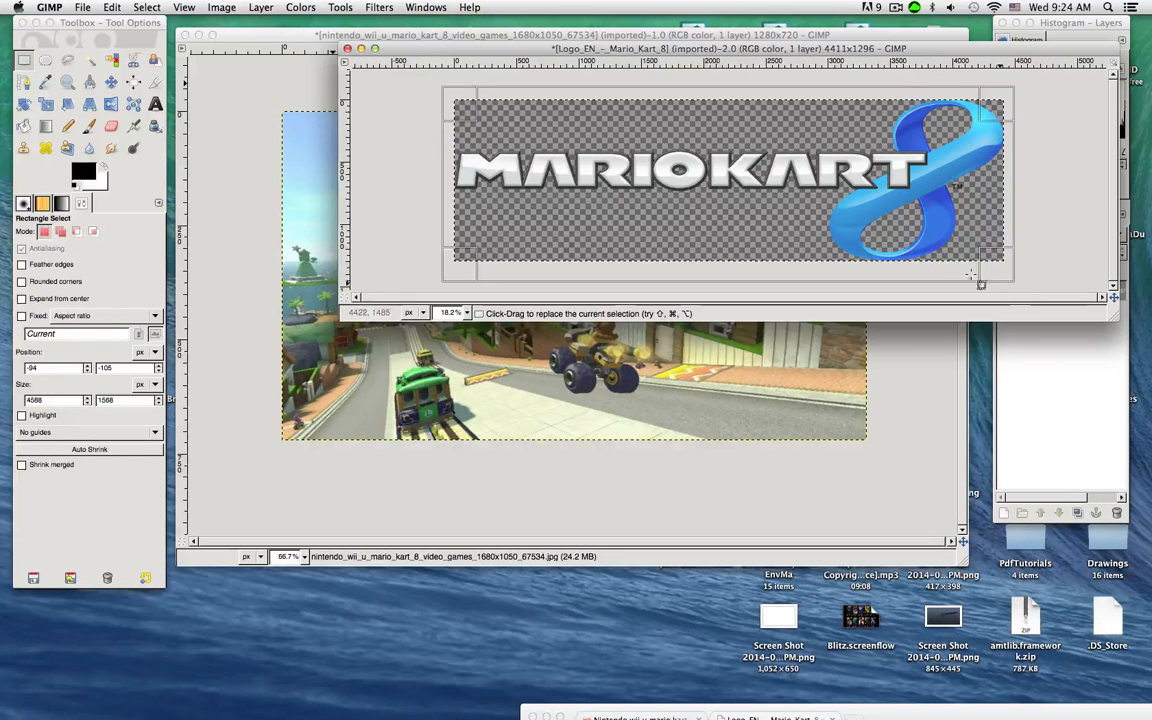
key("super+c")
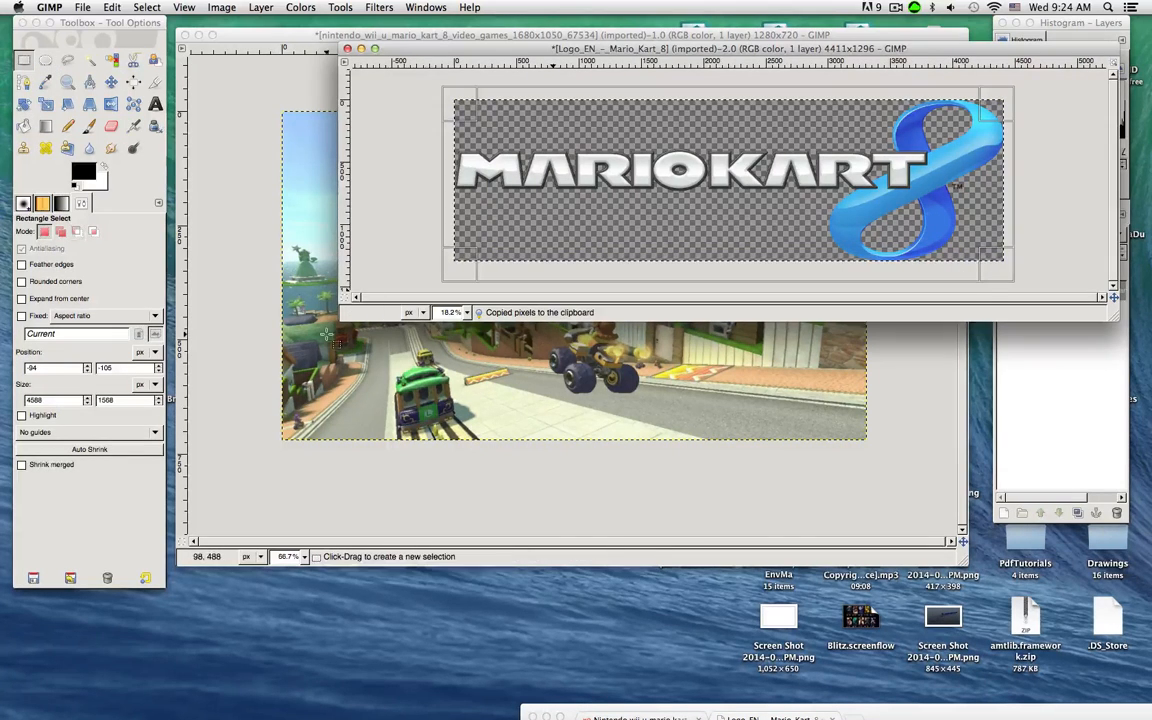
Paste the copied logo into the 1280 × 720 Mario Kart image and shift it right and slightly down
left_click(328, 335)
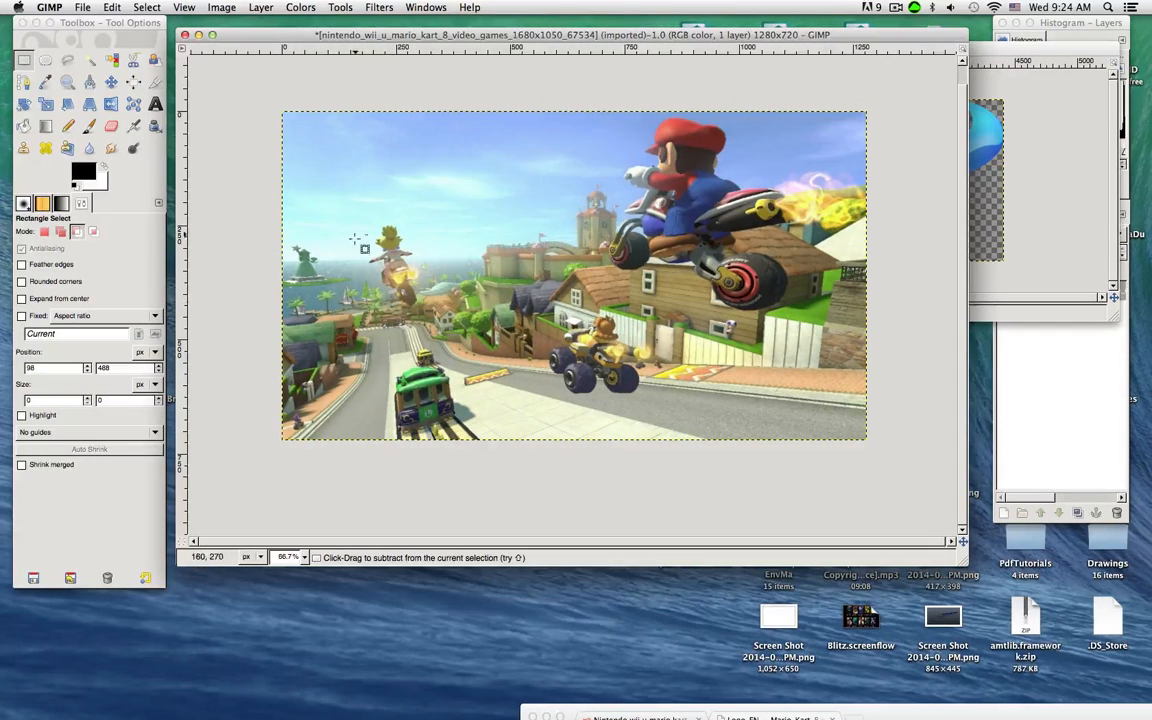
key("super+v")
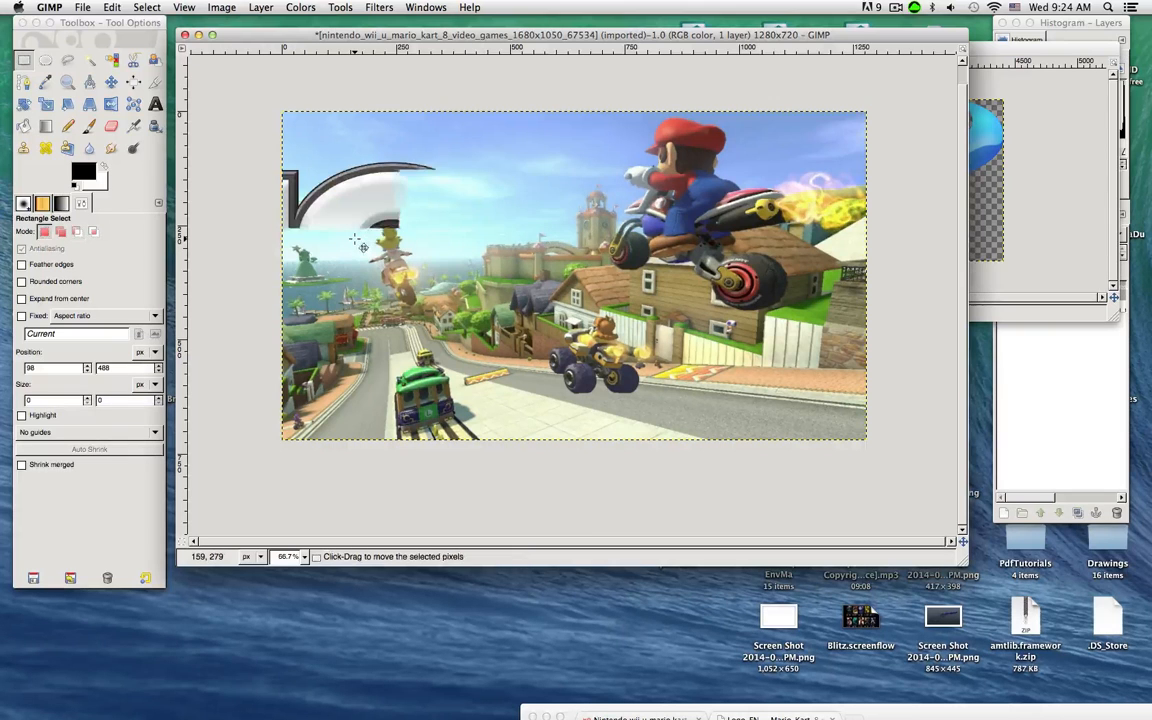
left_click(111, 80)
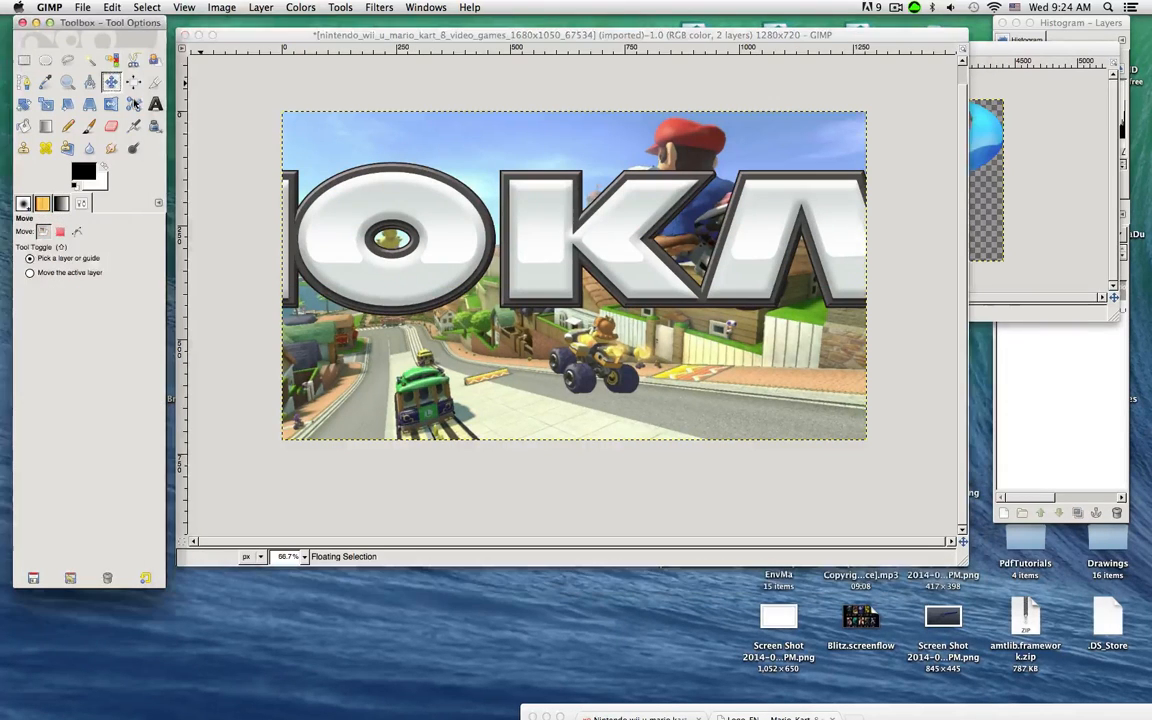
left_click_drag(491, 238, 535, 250)
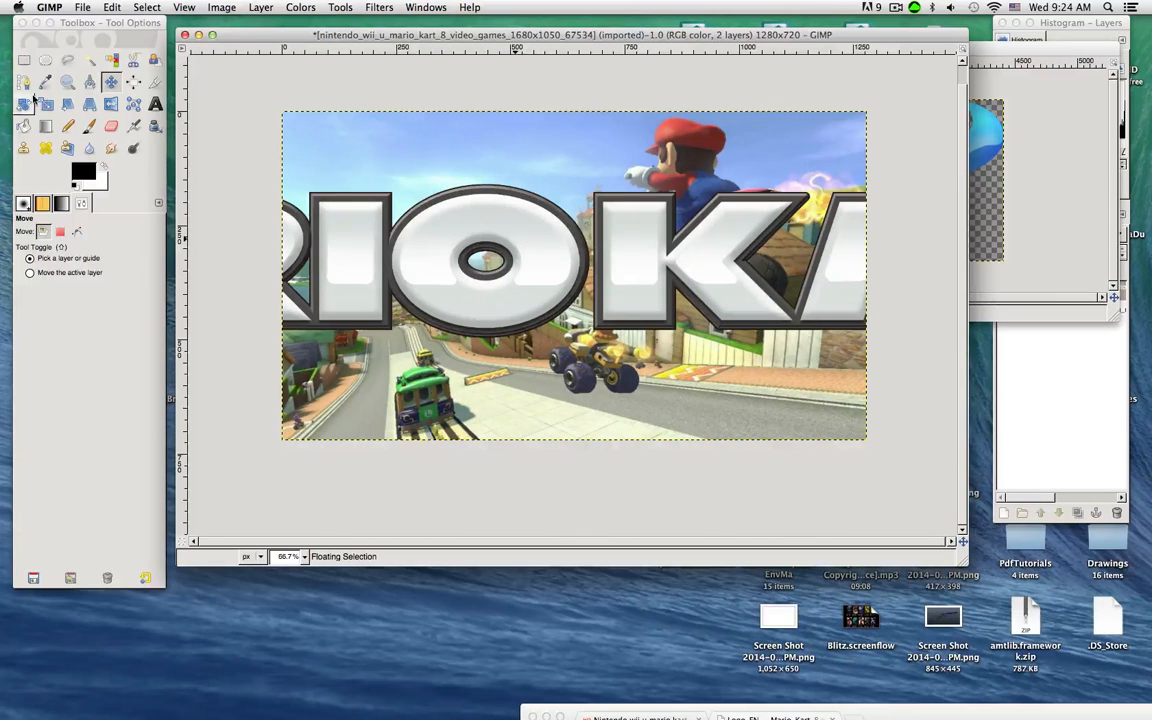
Scale the pasted logo down freehand to about 3000 × 400 px and apply the scaling
key("shift+s")
left_click(584, 285)
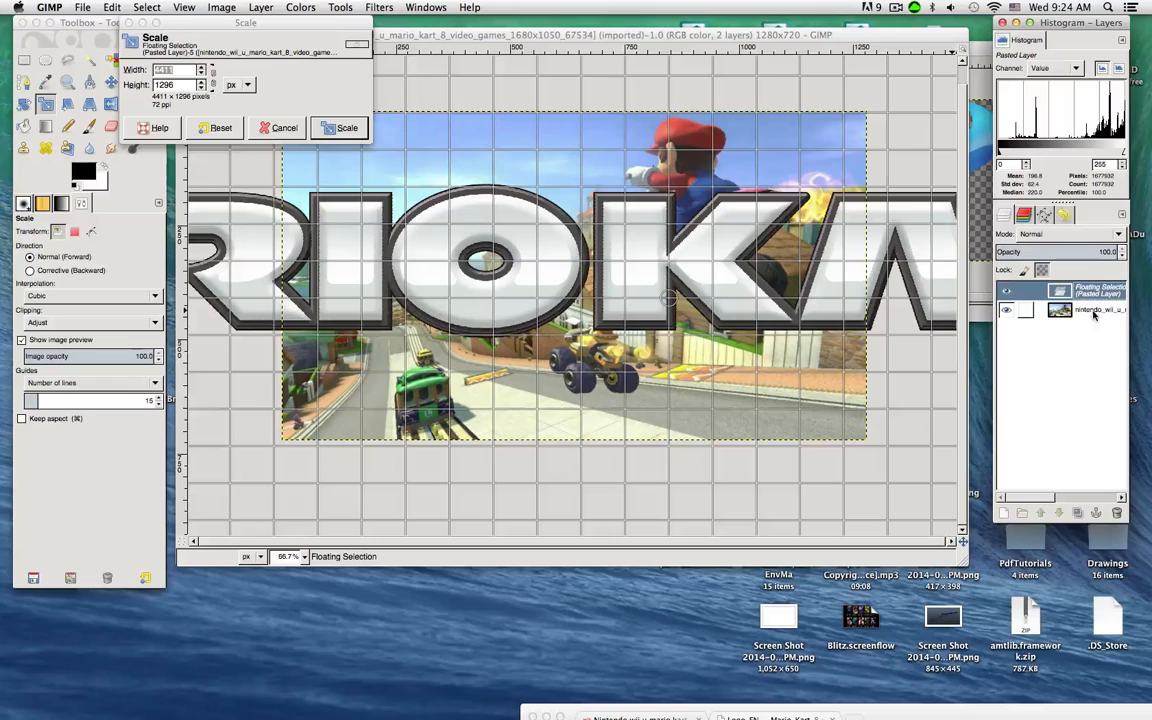
left_click_drag(916, 97, 300, 400)
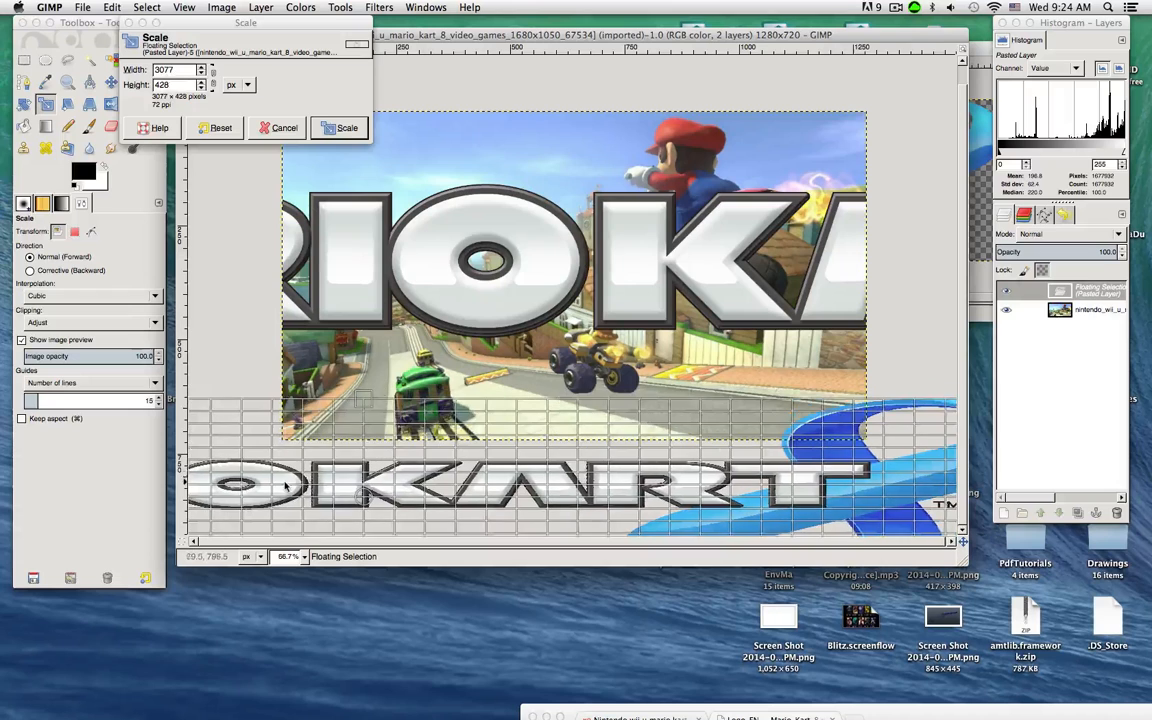
left_click(325, 128)
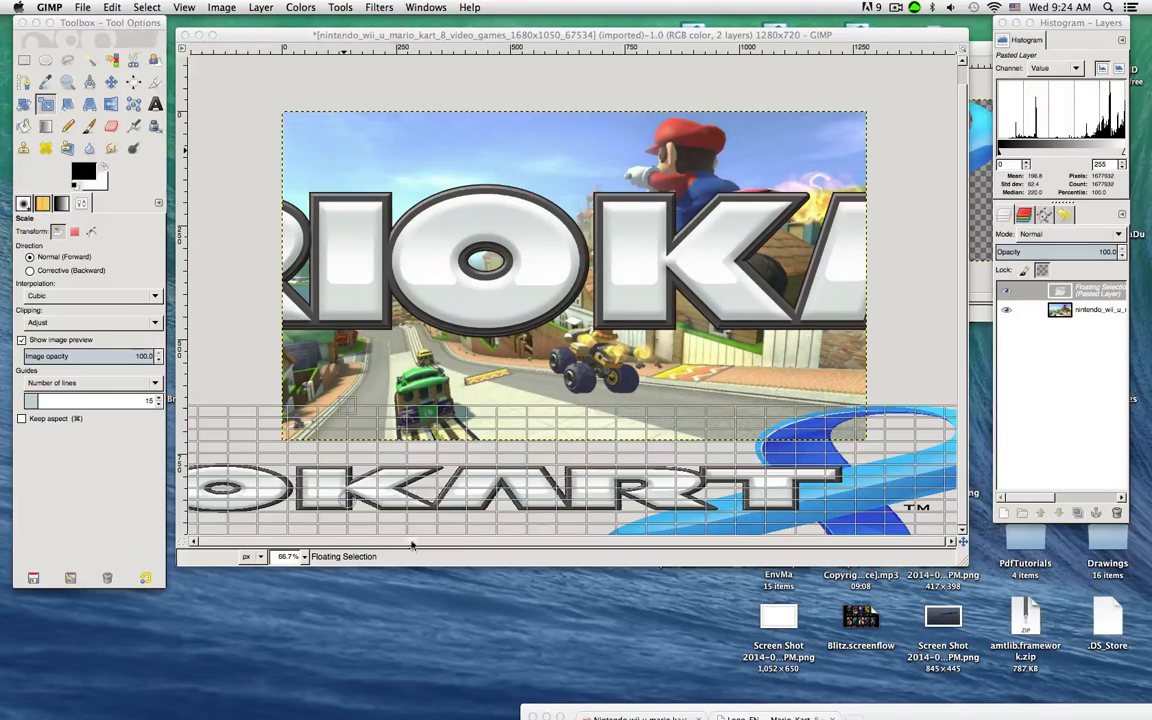
Move the pasted logo up from below the canvas to the upper part of the wallpaper
left_click(110, 84)
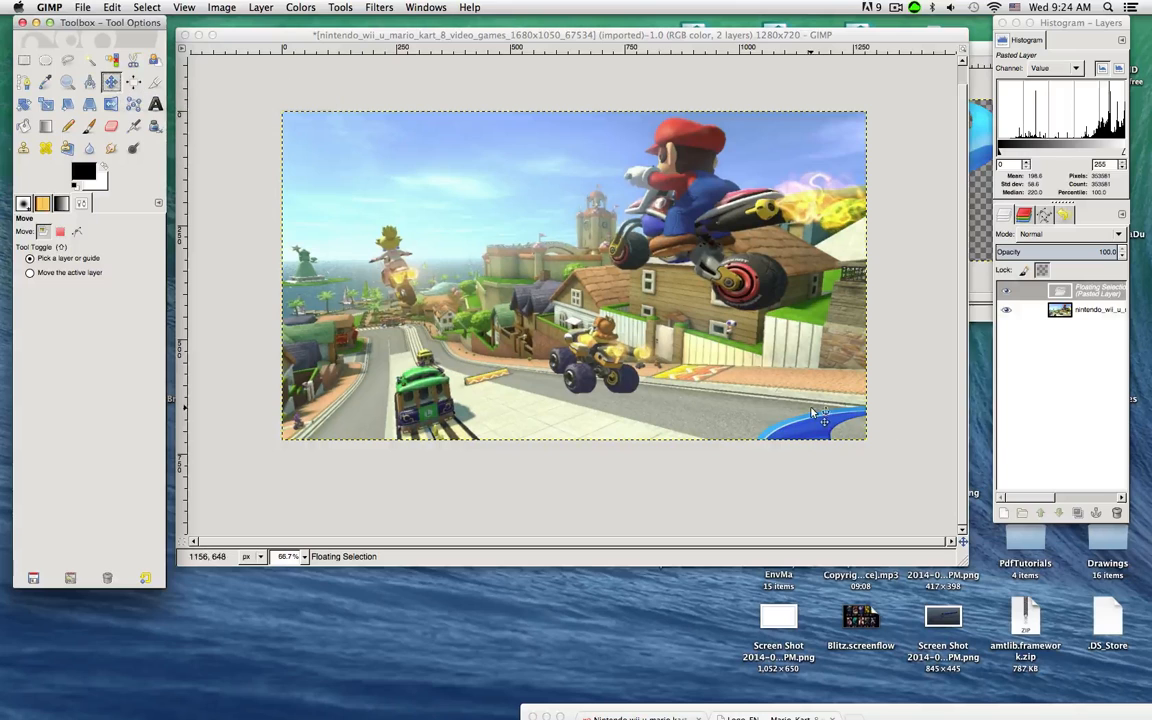
left_click_drag(831, 418, 828, 118)
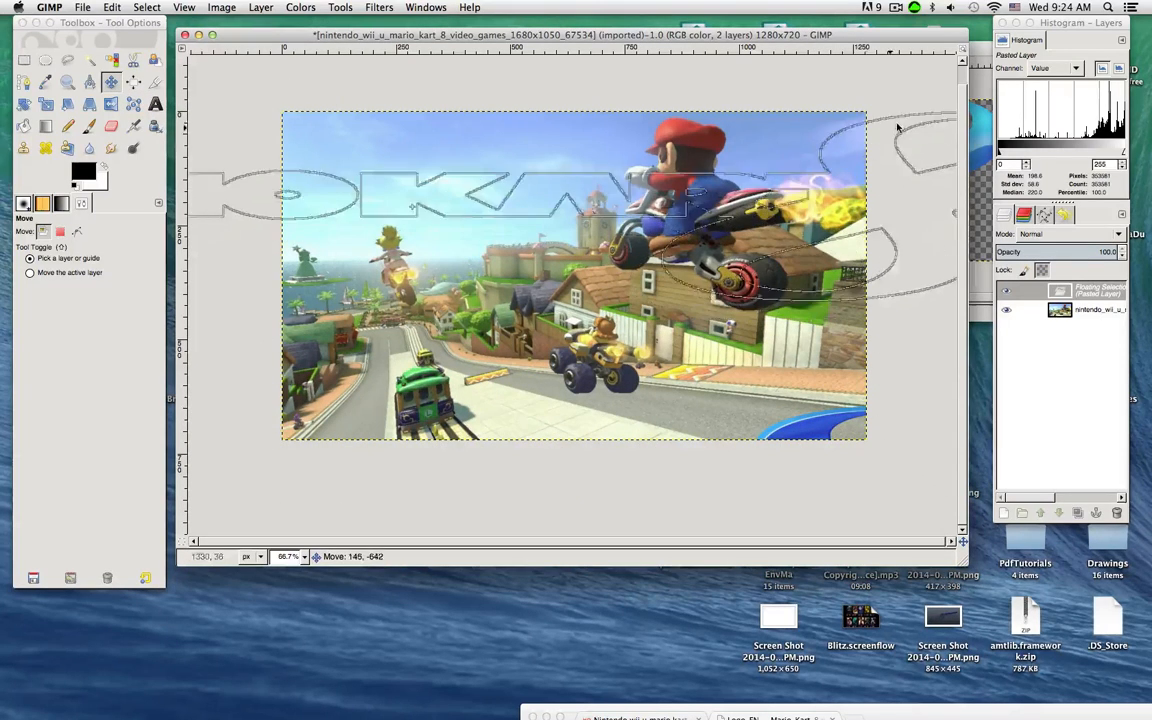
left_click(24, 60)
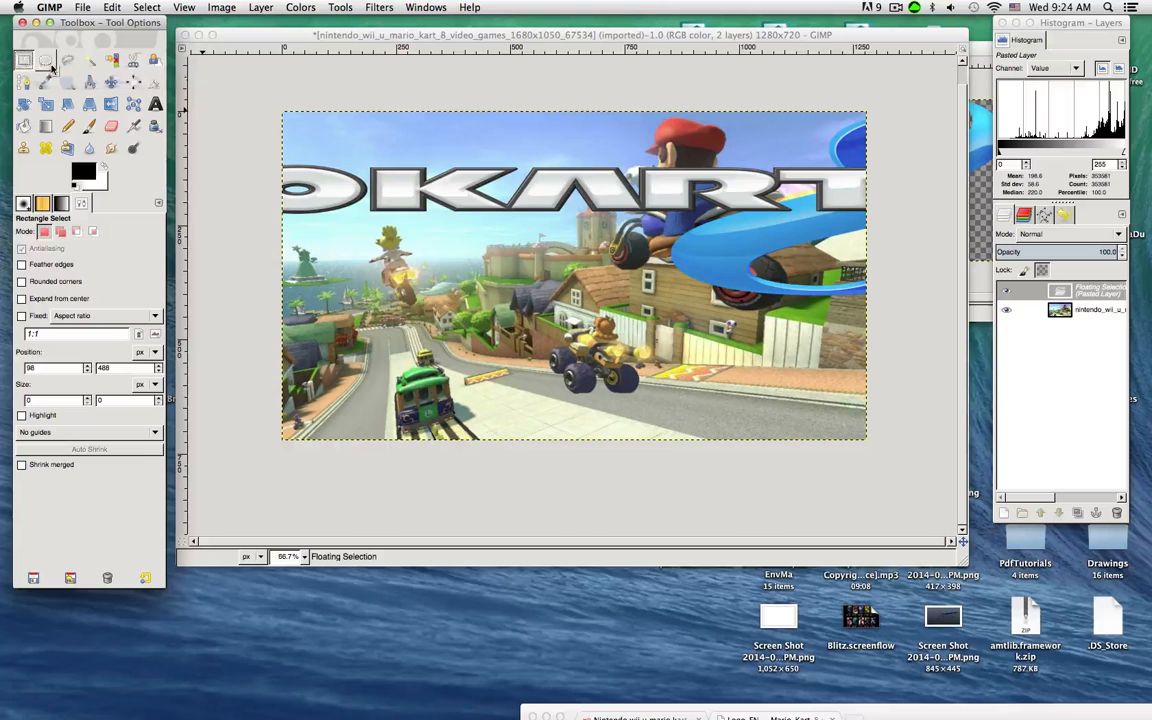
Scale the floating logo down freehand to about 1344 × 178 px and apply the scaling
left_click(47, 104)
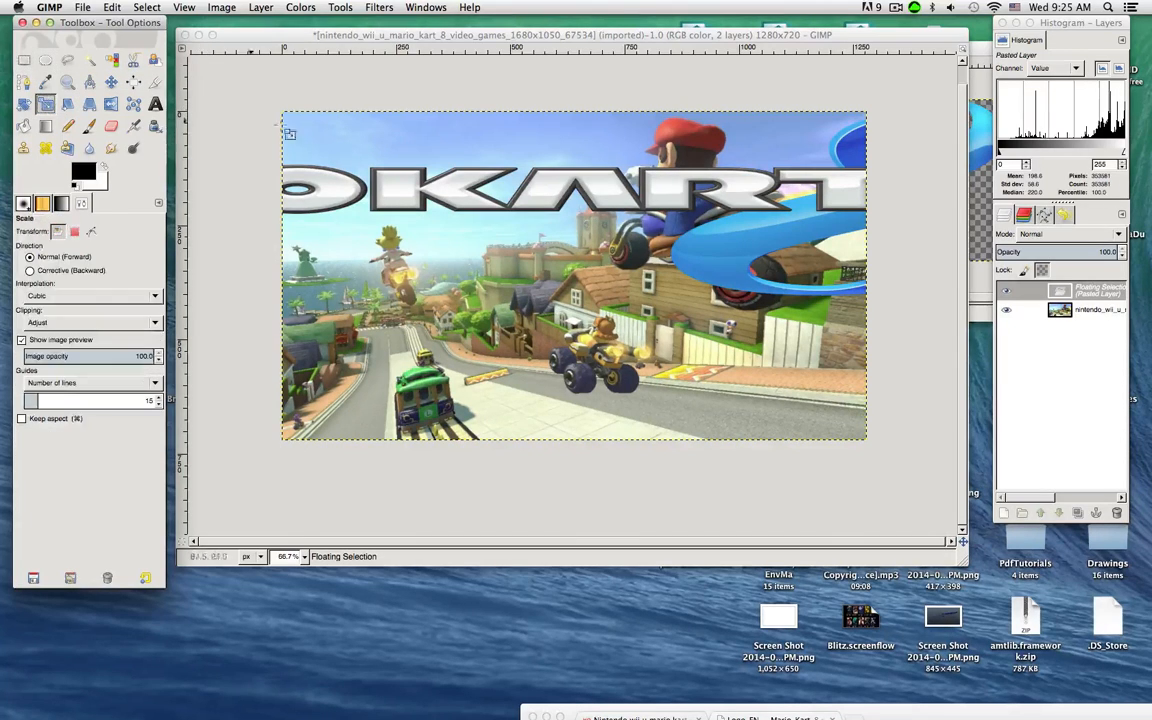
left_click(392, 157)
left_click_drag(858, 118, 192, 228)
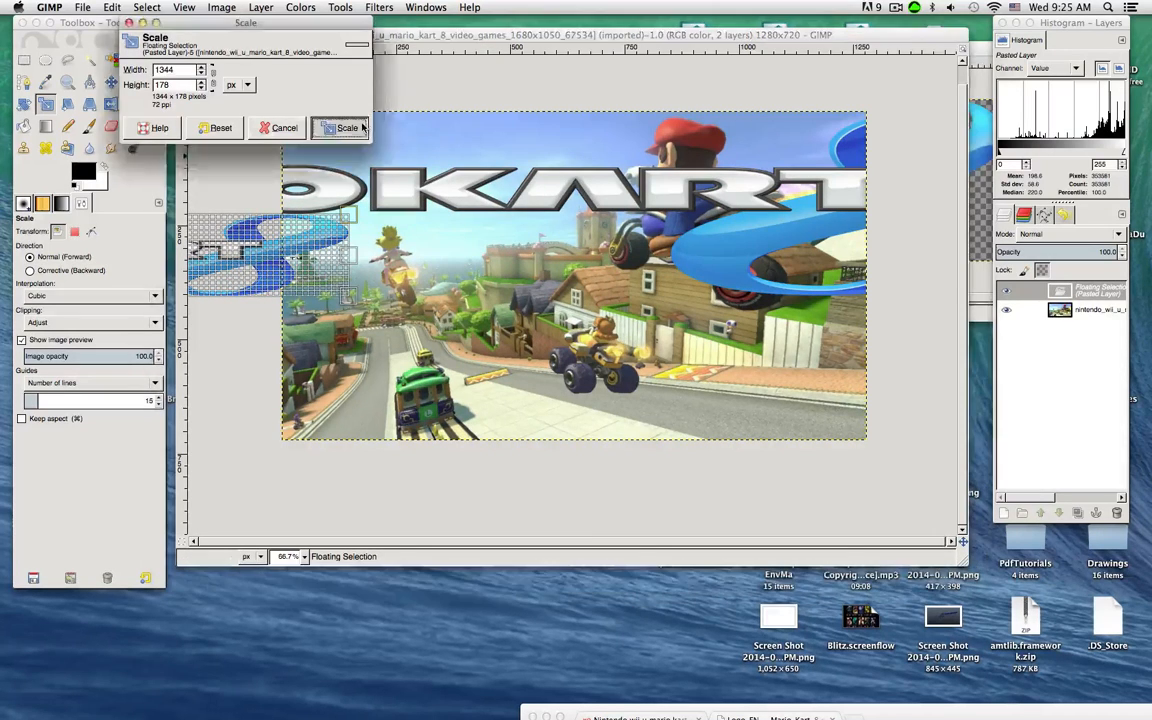
left_click(337, 127)
Undo the accidental anchoring of the logo and move the floating logo to the wallpaper's upper edge
left_click(107, 88)
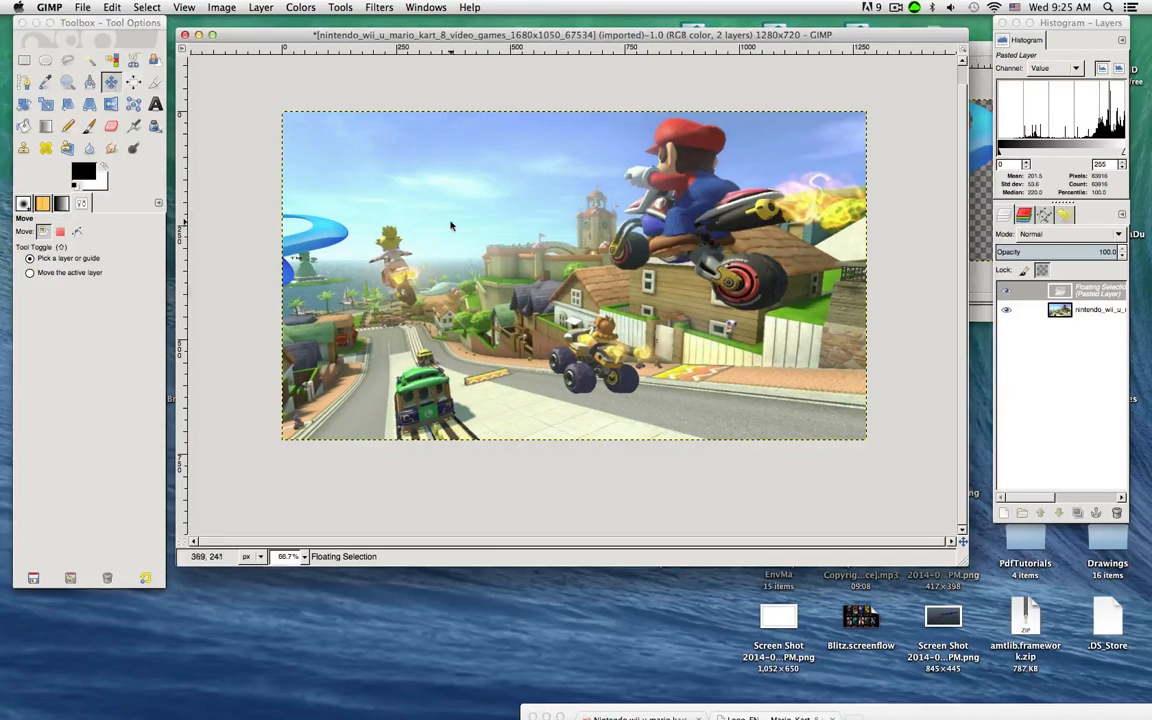
left_click(331, 215)
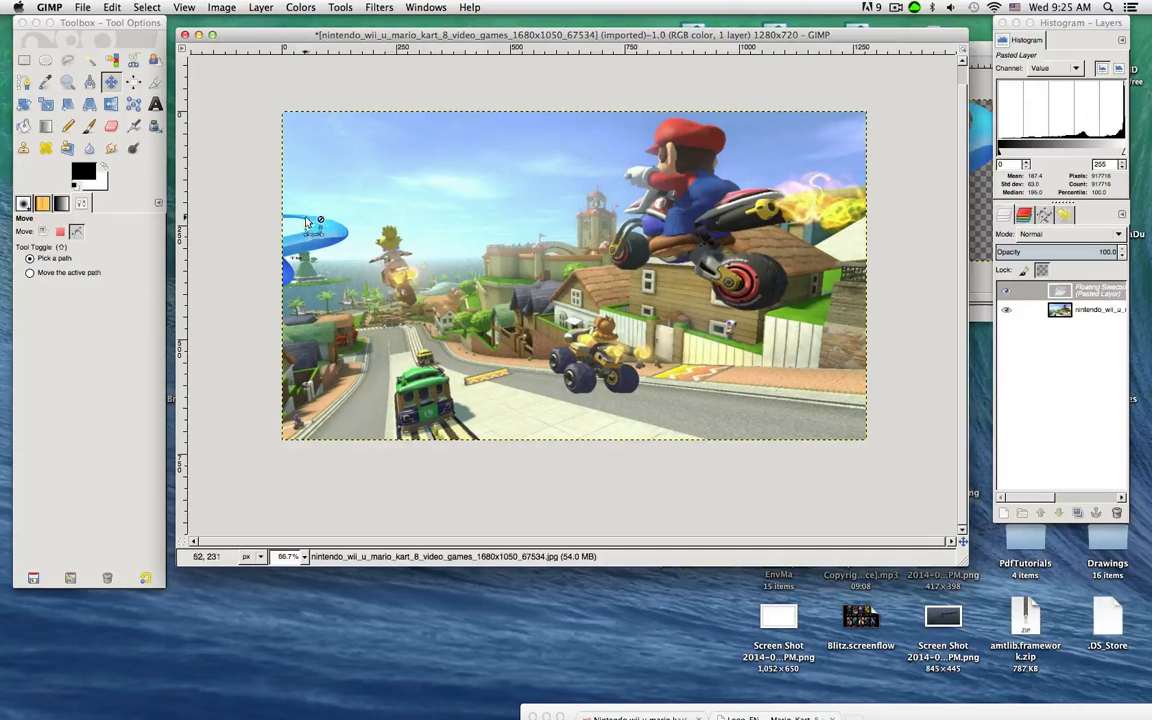
key("super+v")
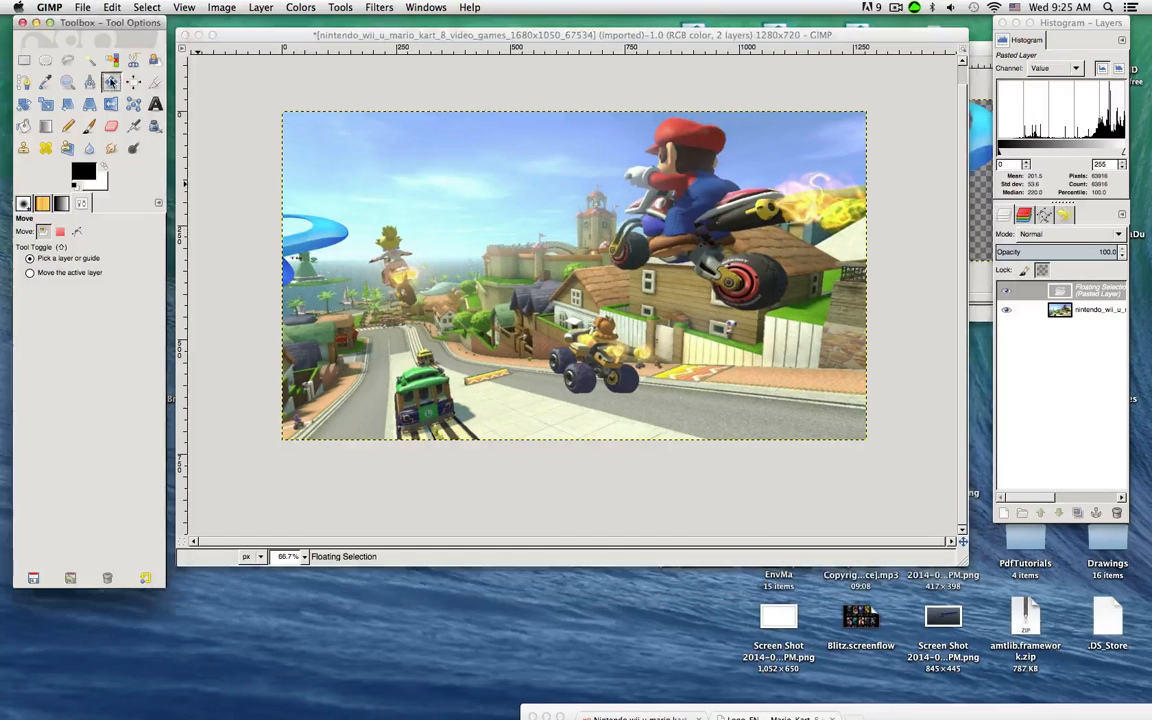
left_click_drag(262, 255, 785, 150)
Narrow the floating logo freehand so it fits within the canvas width, keeping its height, and apply the scaling
left_click(46, 104)
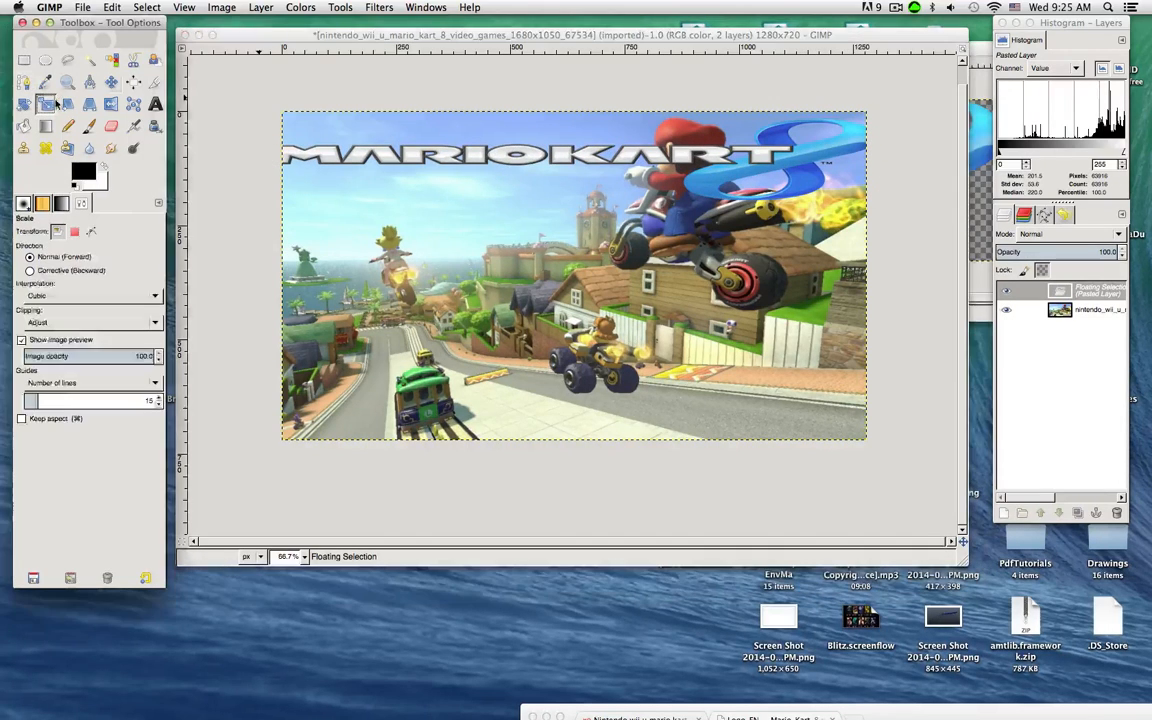
left_click(352, 140)
left_click_drag(880, 156, 786, 147)
left_click(341, 128)
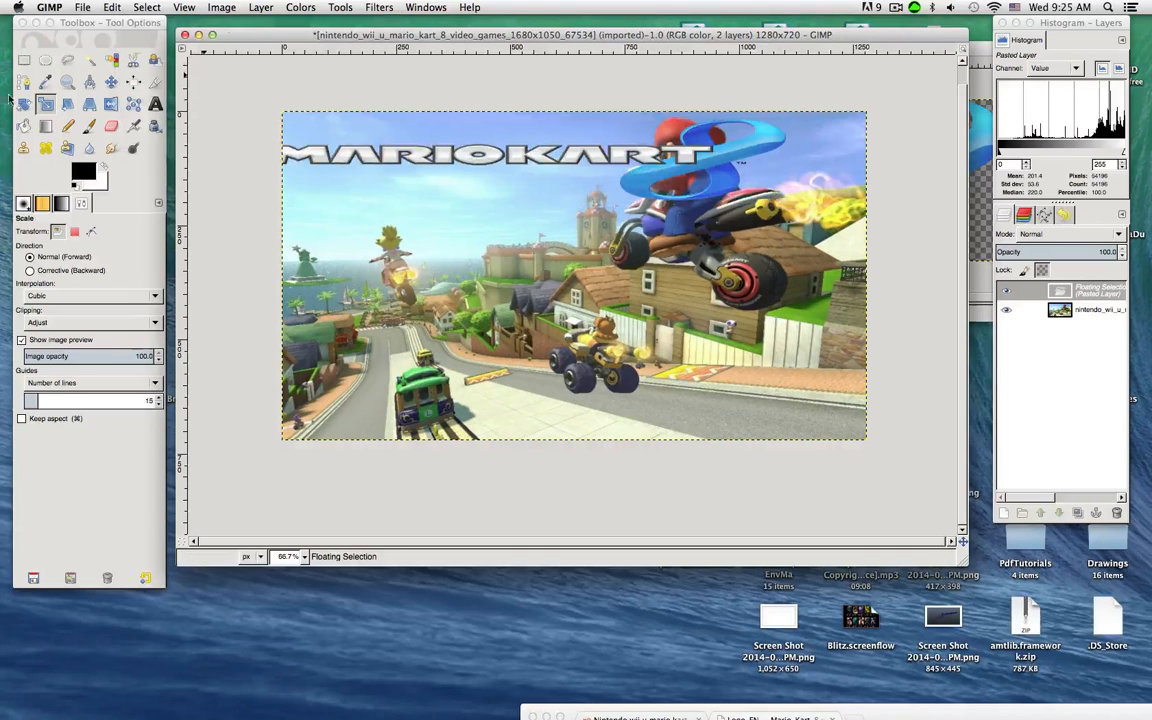
Undo the accidental shift of the wallpaper layer and move the floating logo right to centre it across the sky
left_click(111, 82)
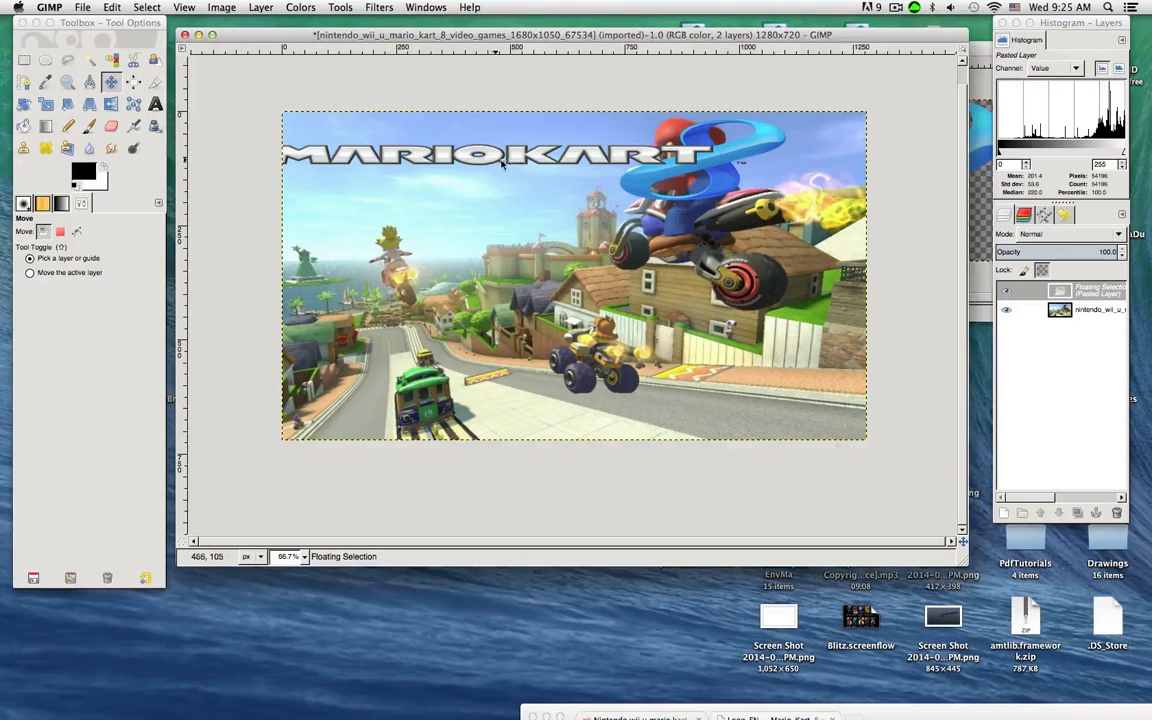
left_click_drag(594, 142, 644, 140)
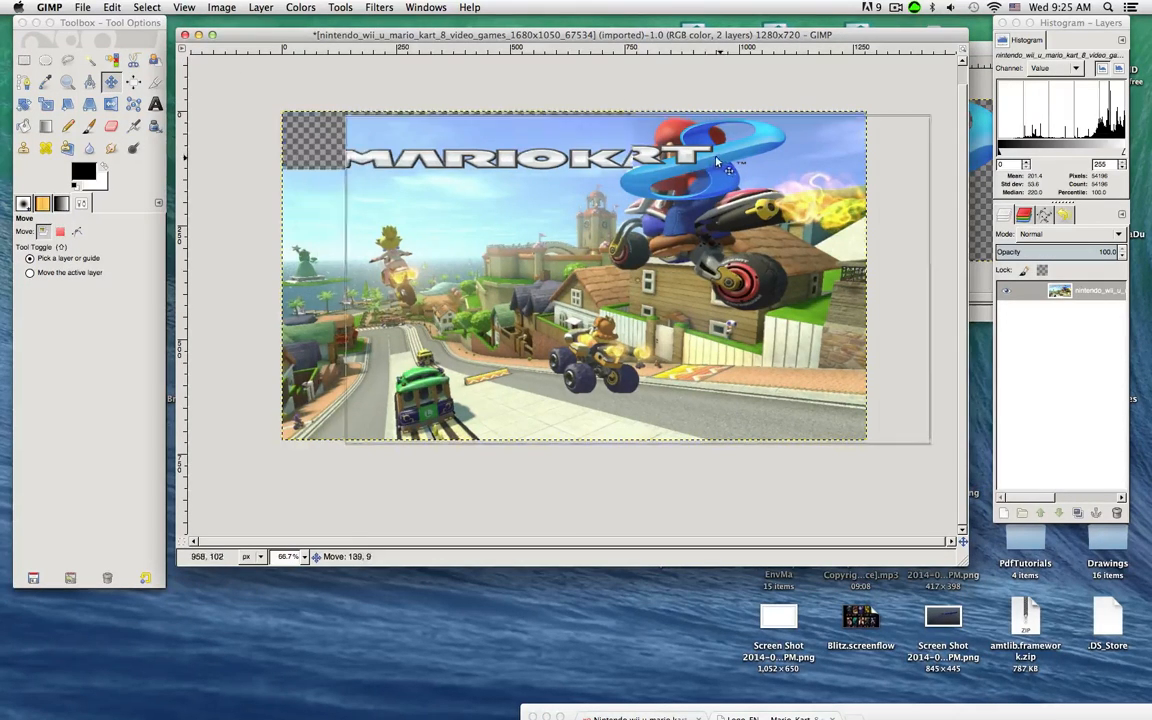
key("ctrl+z")
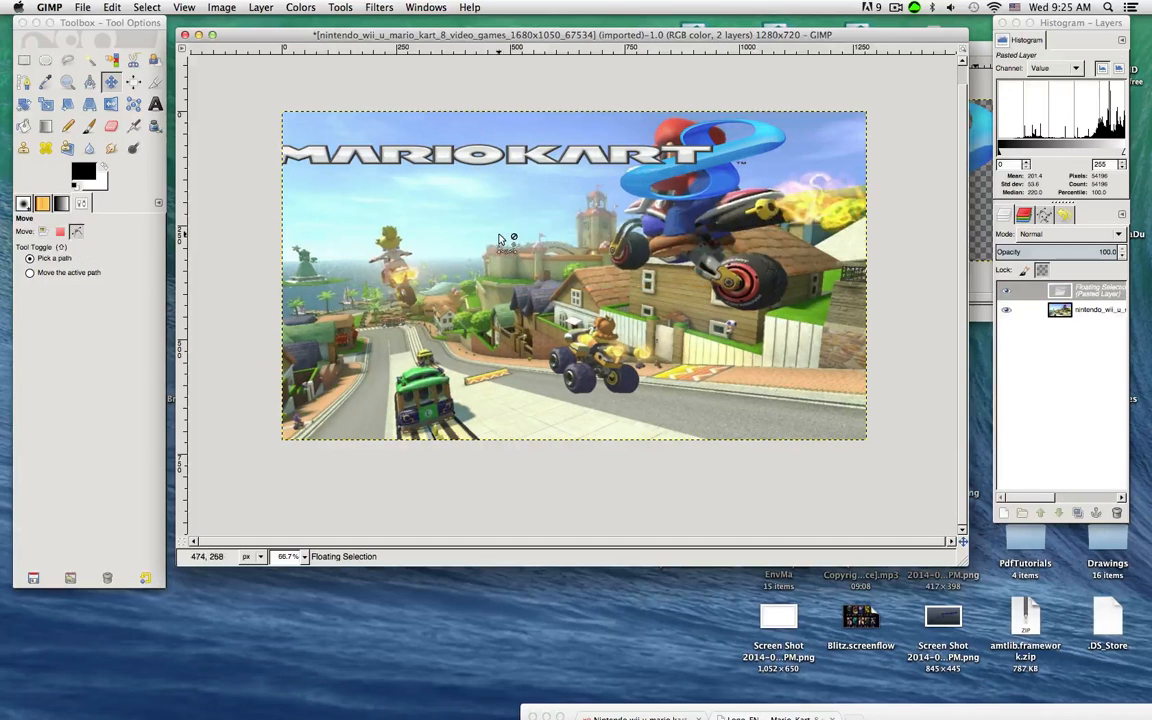
left_click_drag(343, 153, 404, 150)
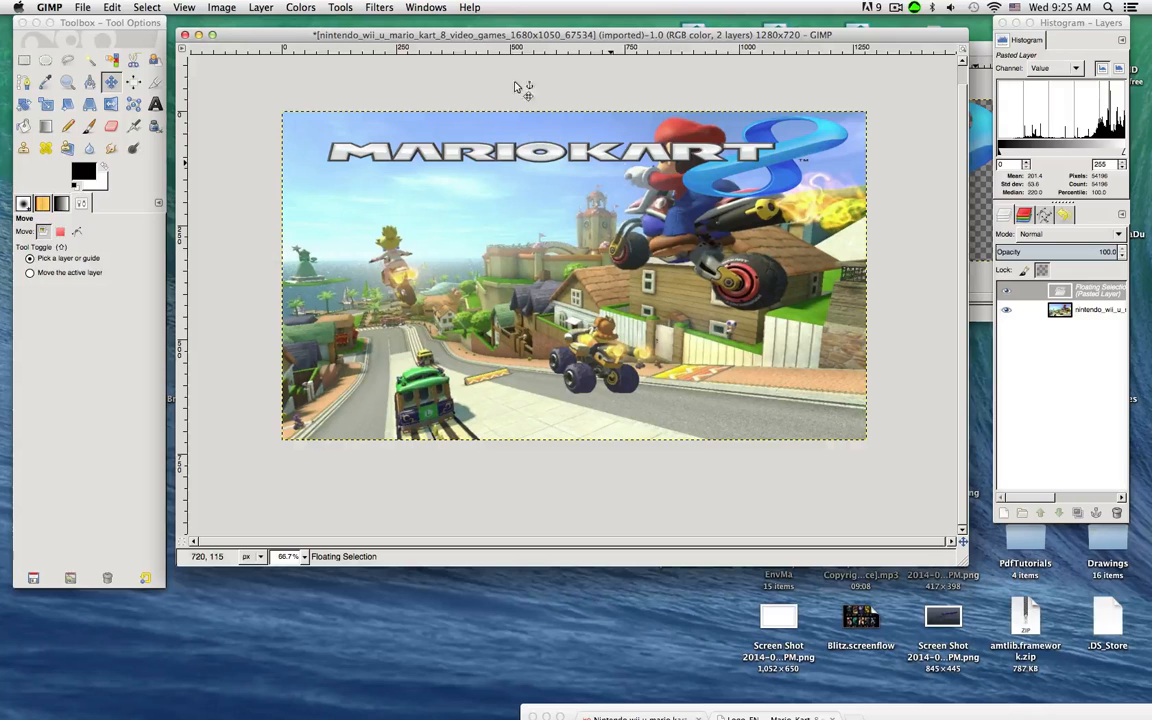
Anchor the floating logo onto the wallpaper layer
left_click(155, 103)
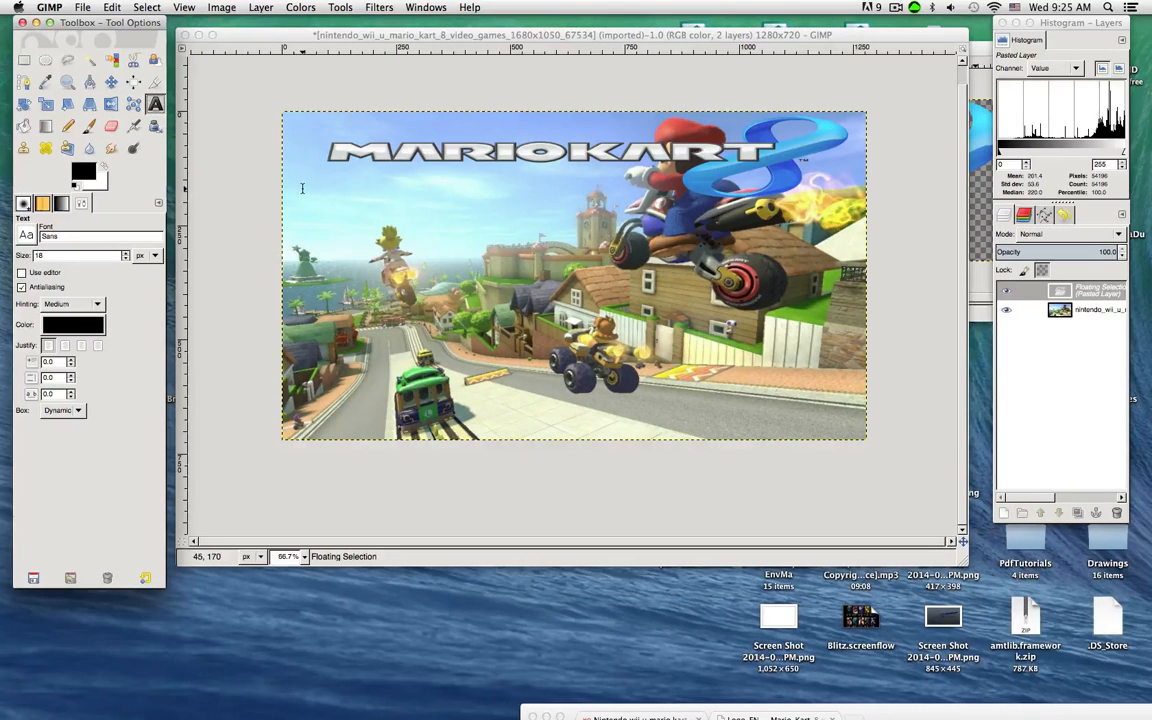
left_click(1091, 302)
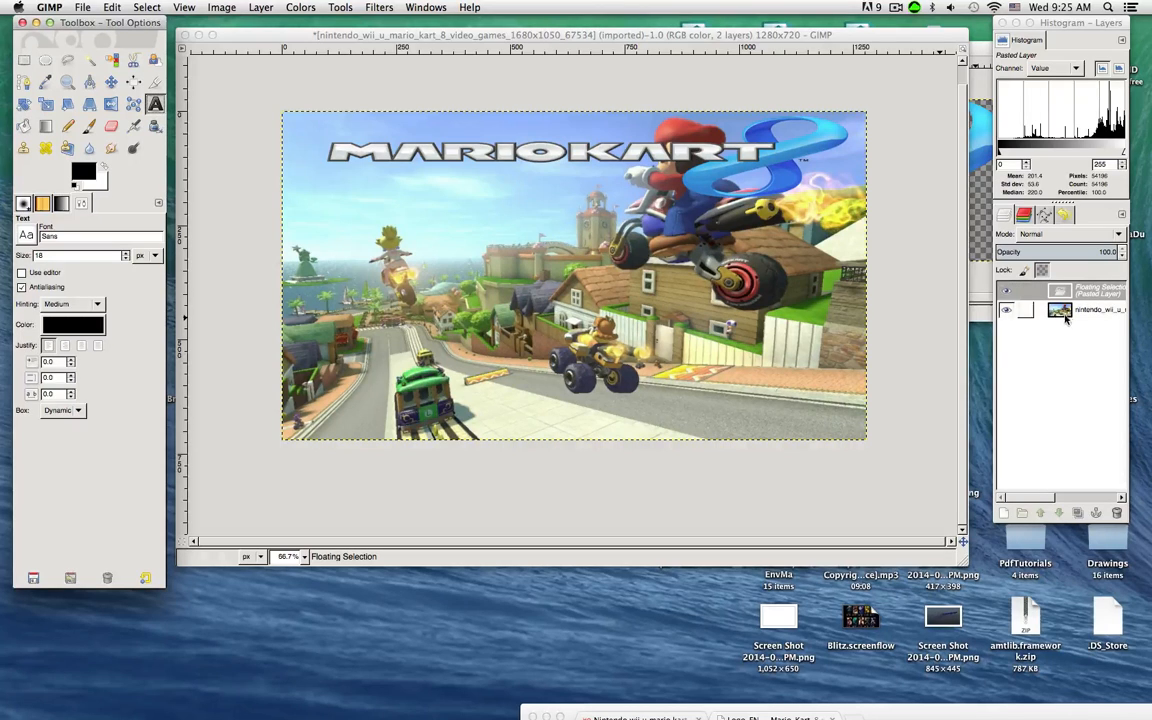
left_click(24, 60)
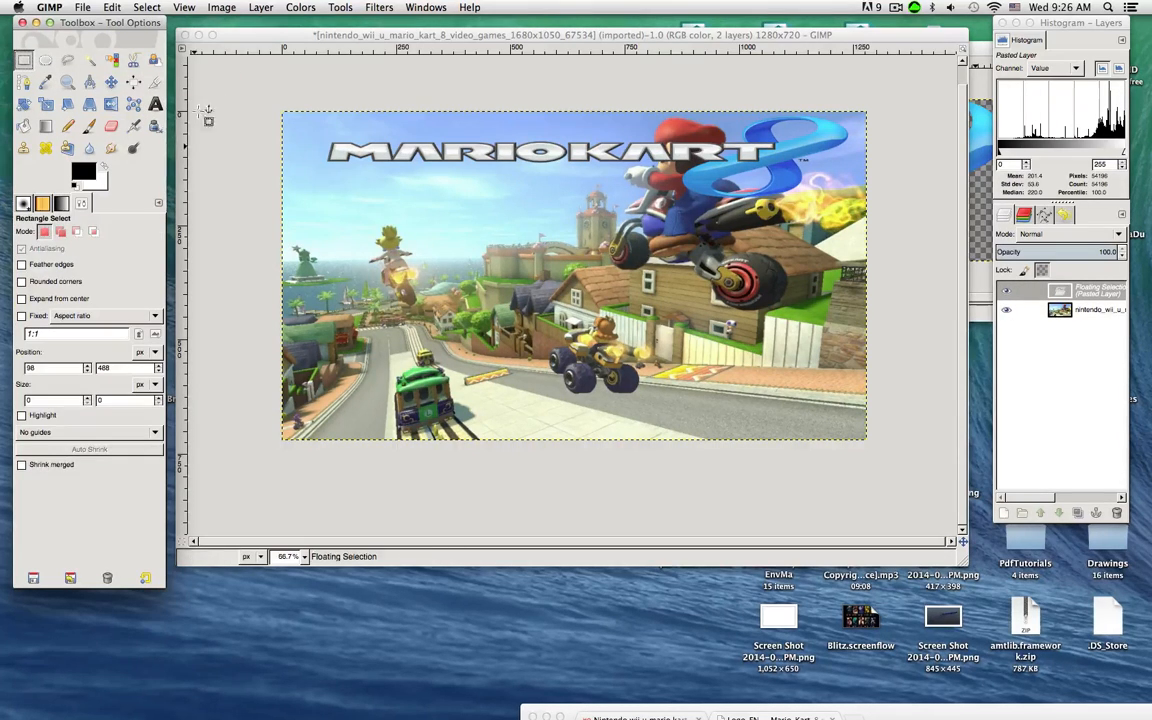
left_click(365, 225)
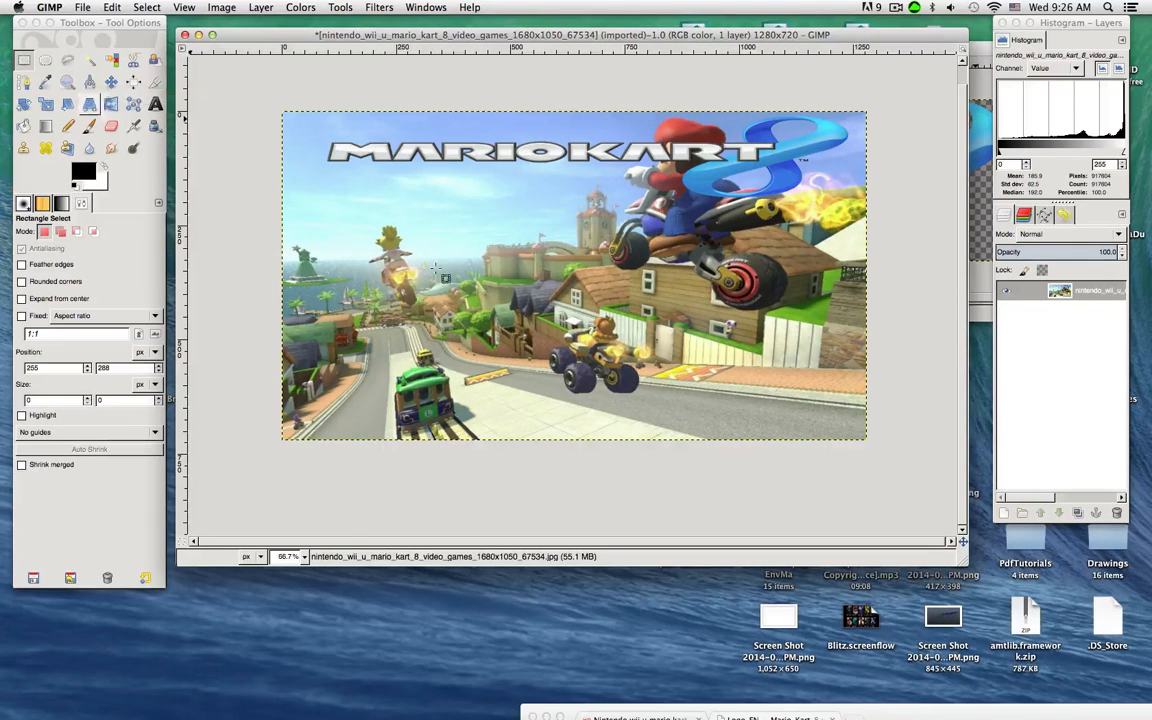
Draw a text box of about 566 × 354 px beneath the logo and enter "EP. 1"
left_click(155, 104)
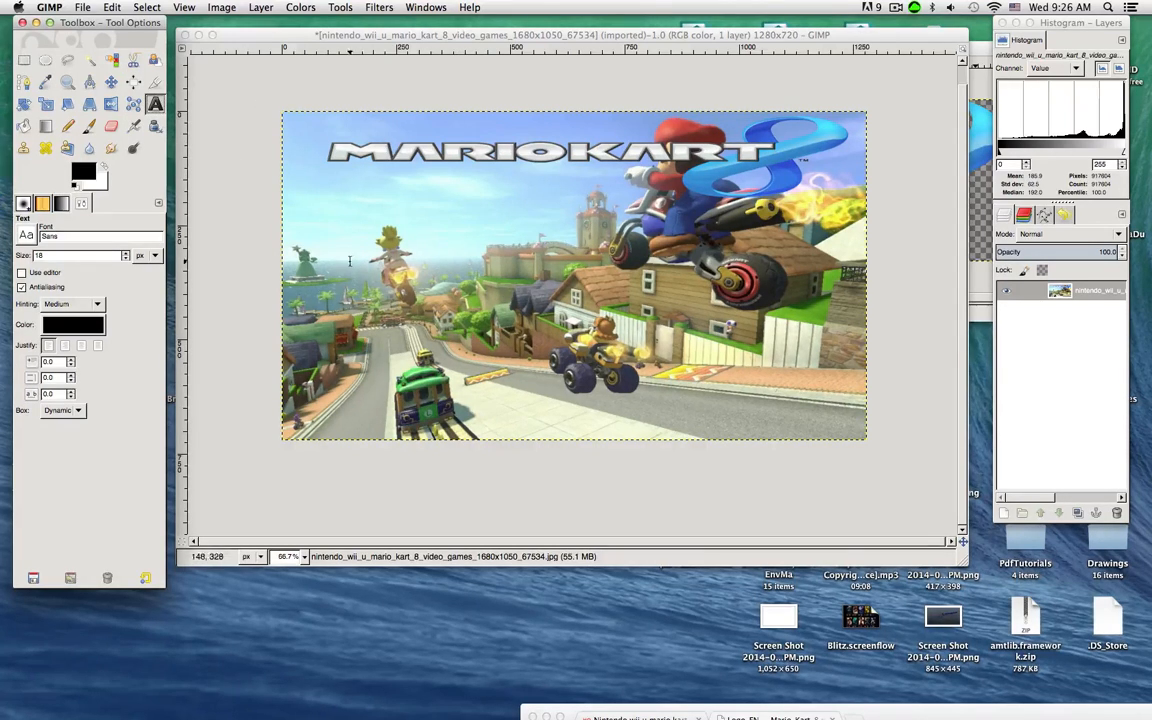
left_click_drag(339, 233, 598, 398)
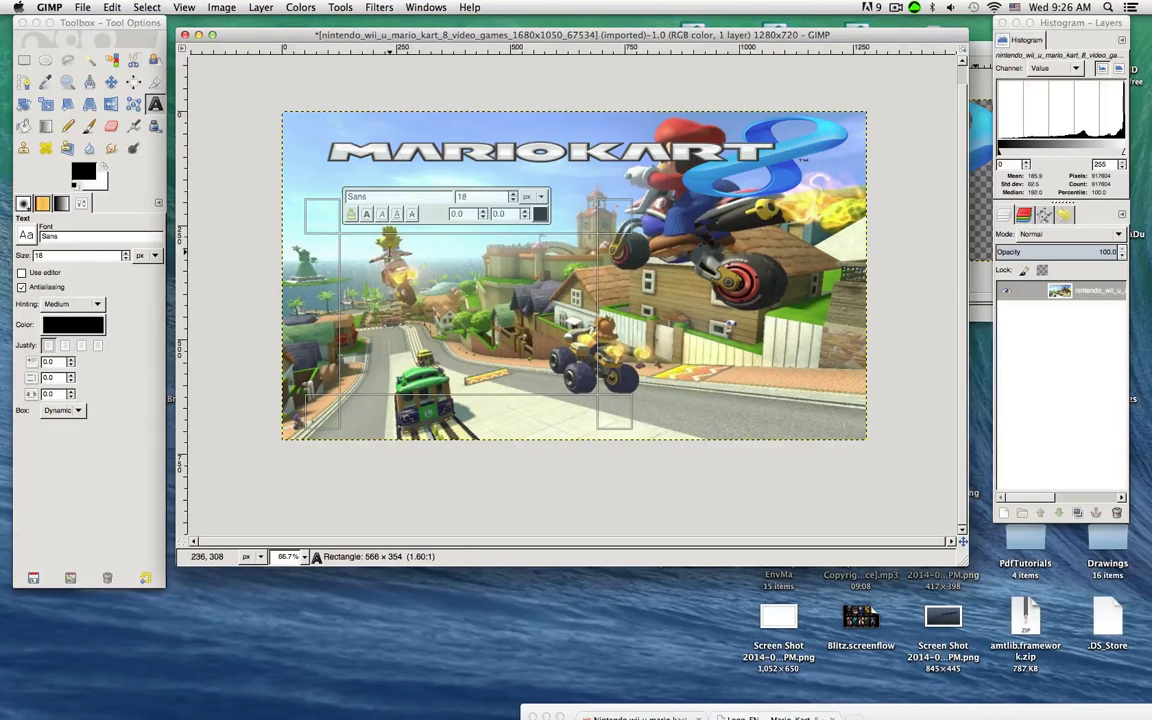
type("E")
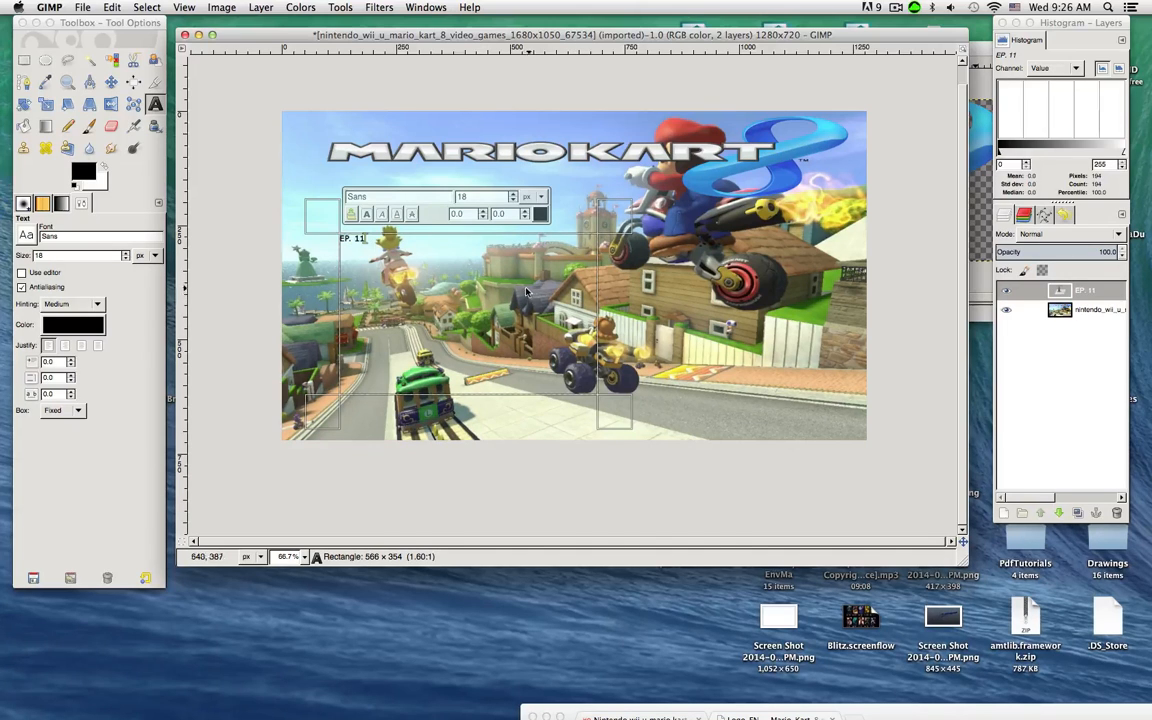
type("P. 11")
key("BackSpace")
Select the whole "EP. 1" text and set its size to 210 px
left_click_drag(374, 243, 250, 236)
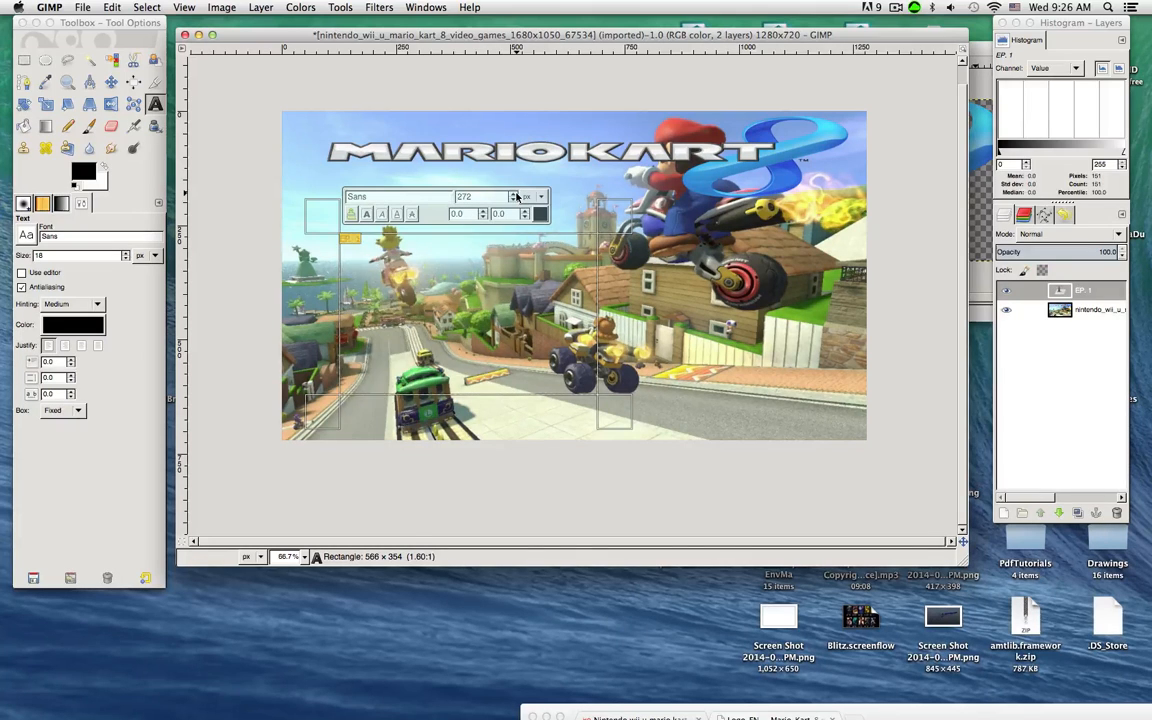
left_click(514, 201)
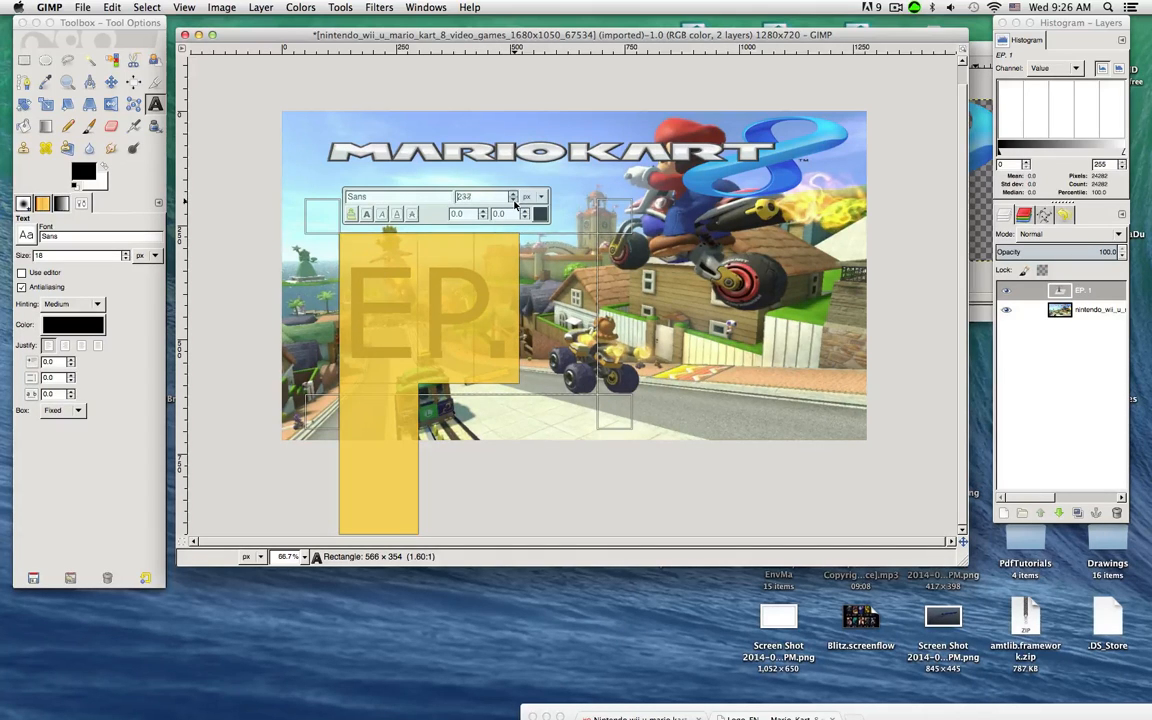
left_click(514, 201)
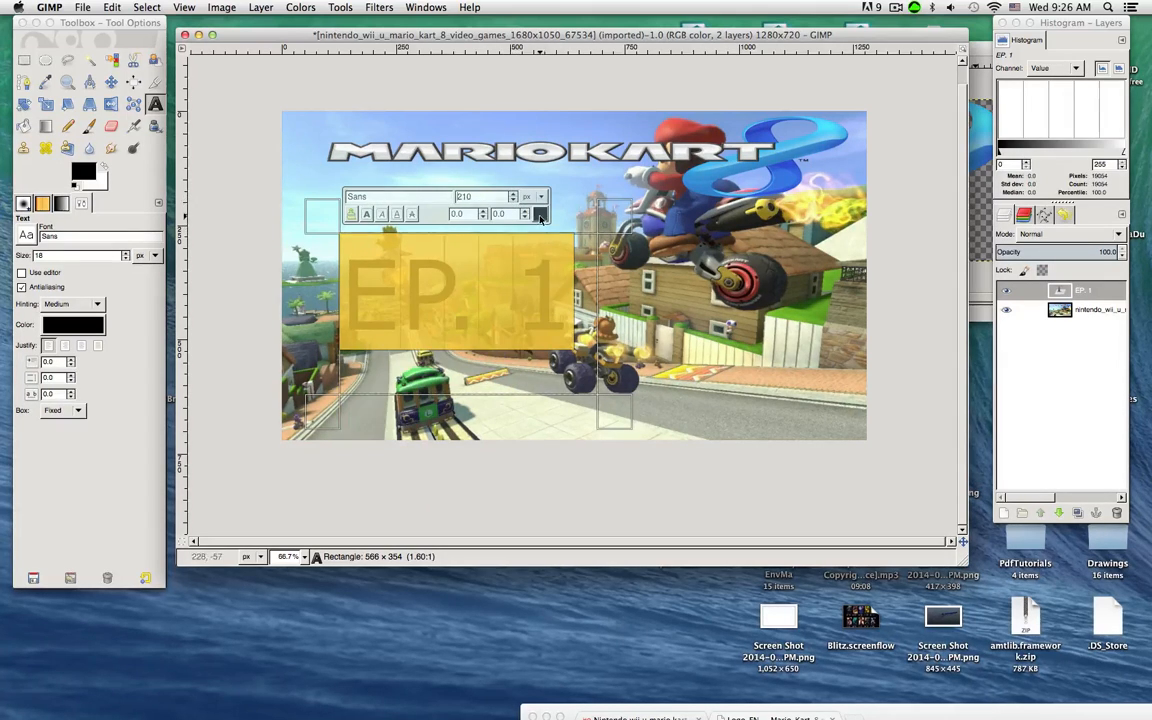
Change the colour of the selected "EP. 1" text to a medium blue
left_click(540, 217)
left_click_drag(530, 330, 519, 287)
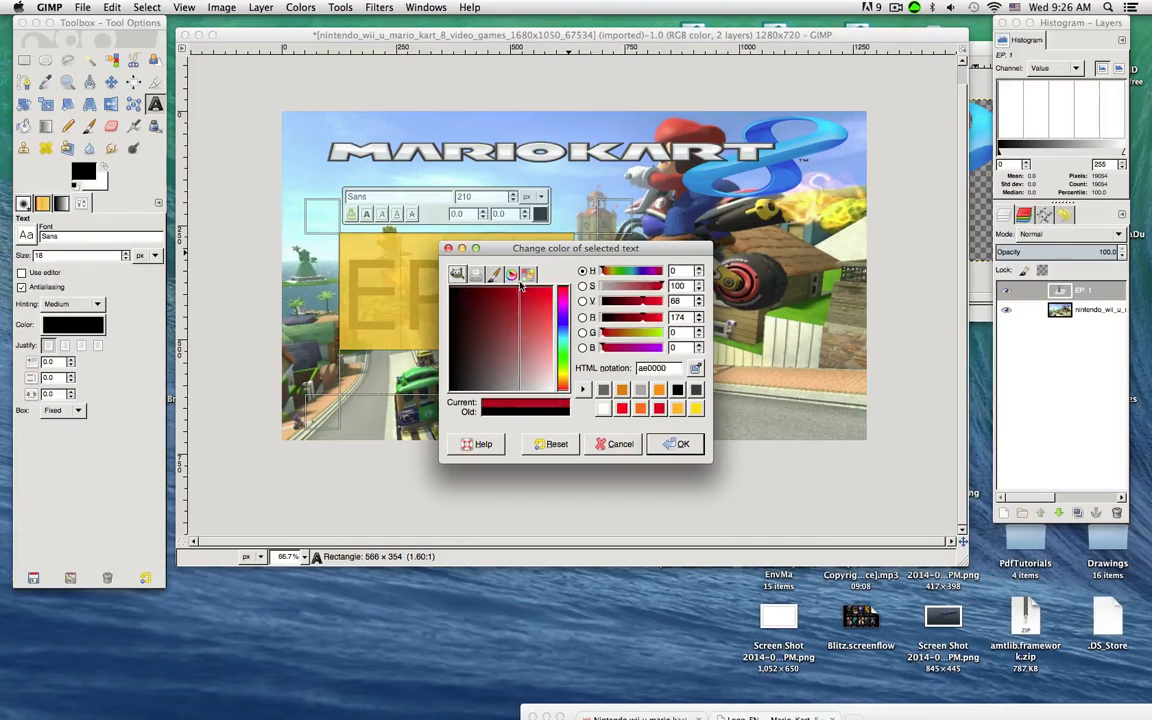
left_click(638, 271)
left_click(681, 443)
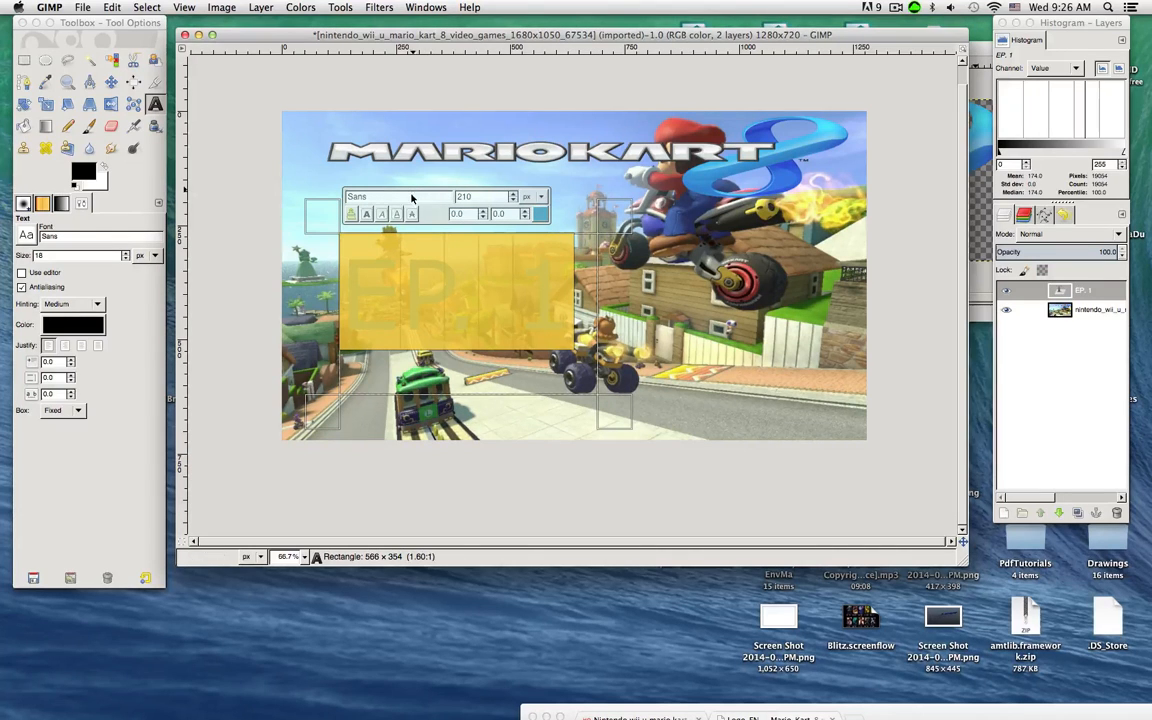
Find the AxeHandel font and apply it to the selected "EP. 1" text
left_click(41, 251)
left_click(65, 235)
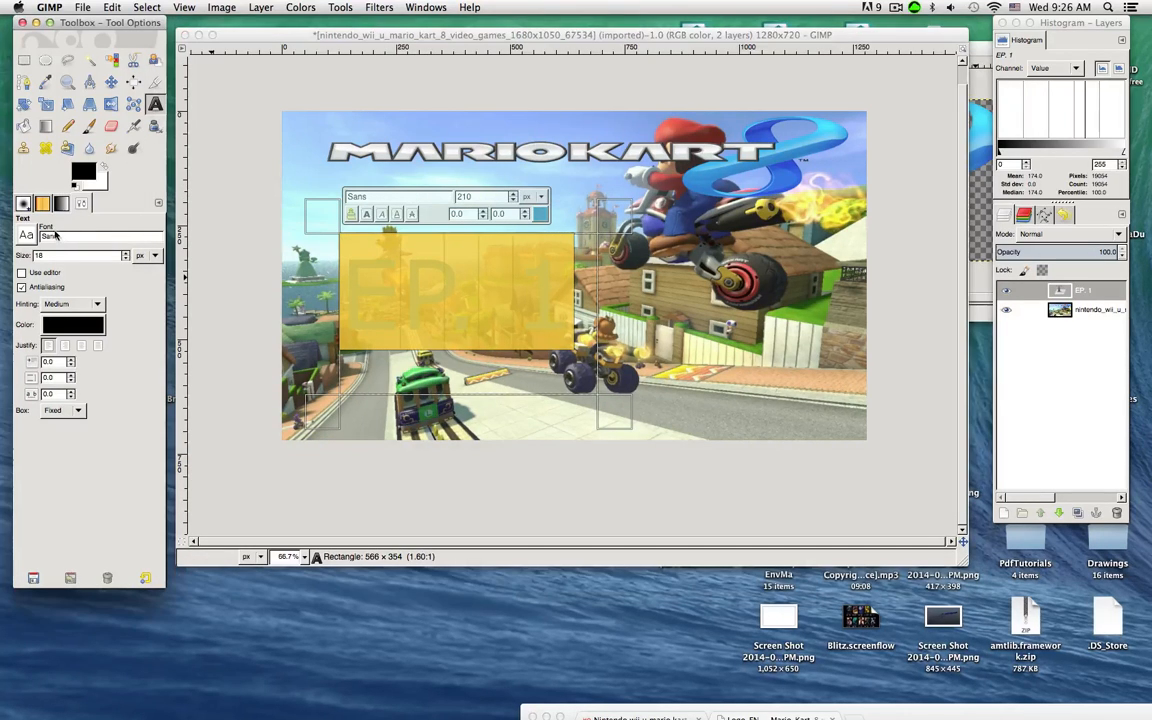
left_click(26, 236)
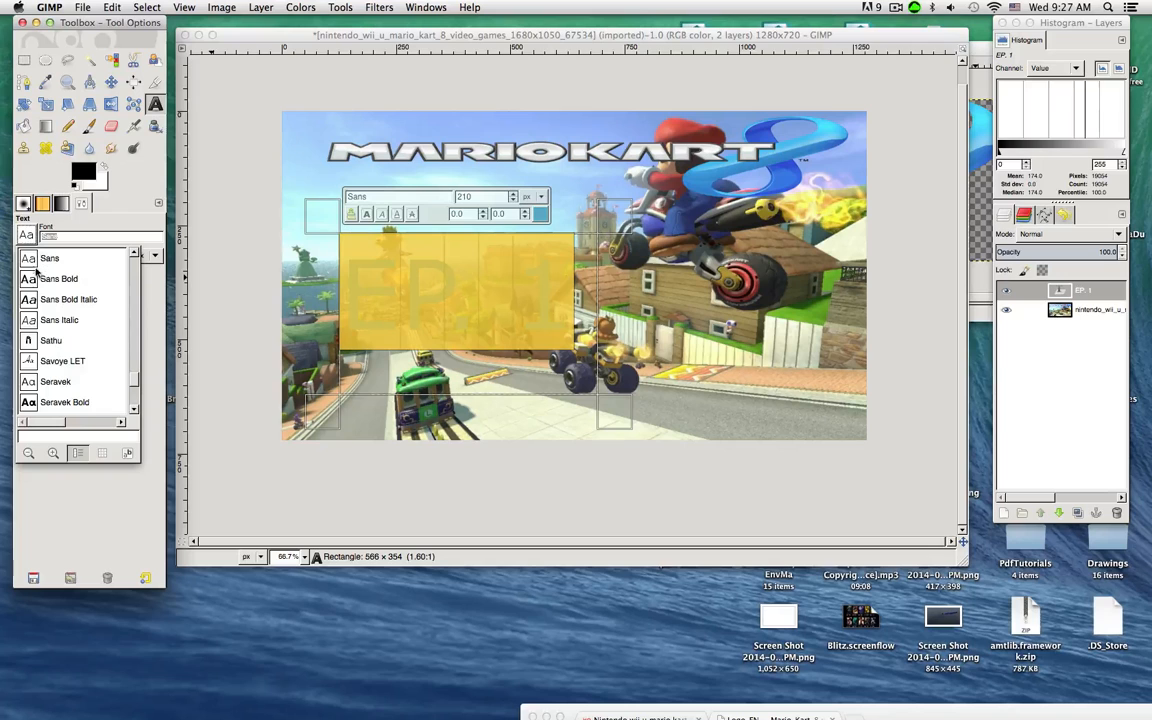
scroll(68, 330, "down", 2)
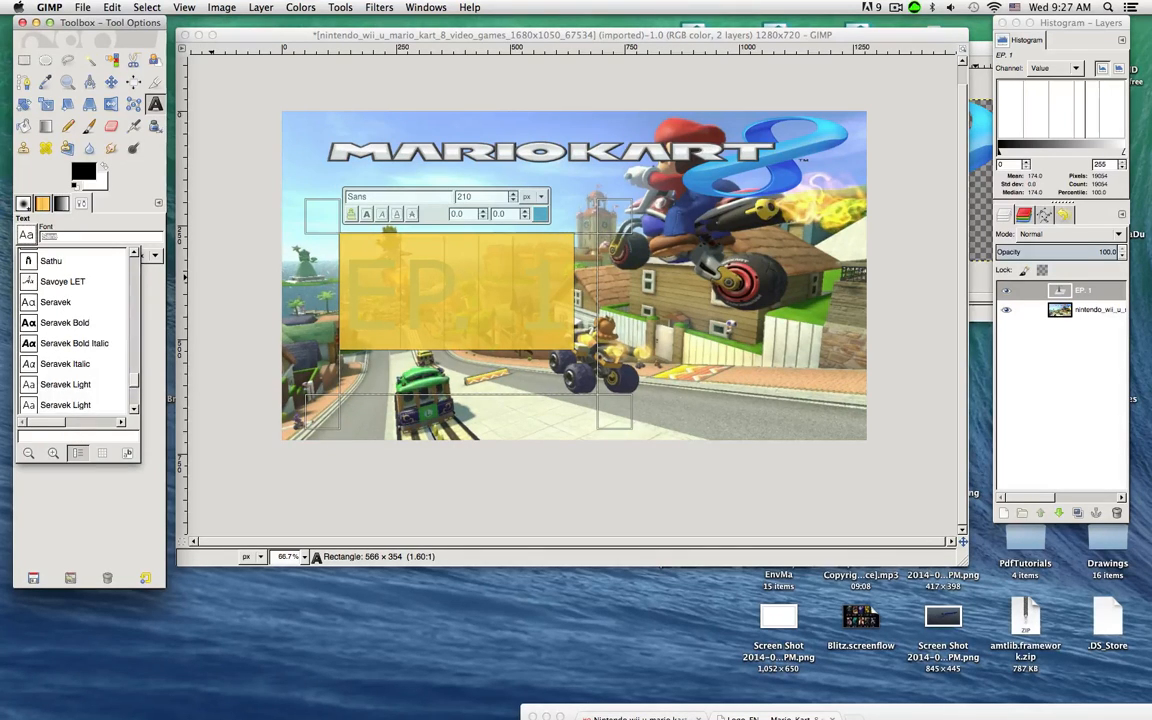
type("axe")
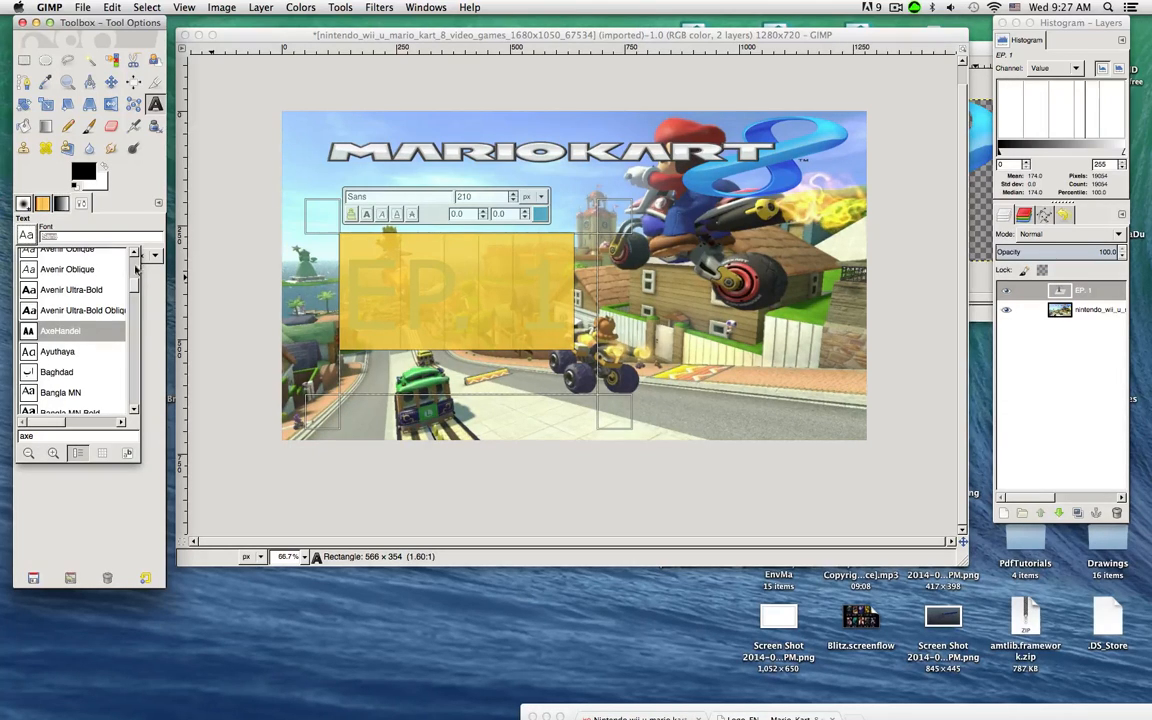
mouse_move(136, 291)
left_mouse_down()
mouse_move(136, 301)
mouse_move(135, 287)
left_mouse_up()
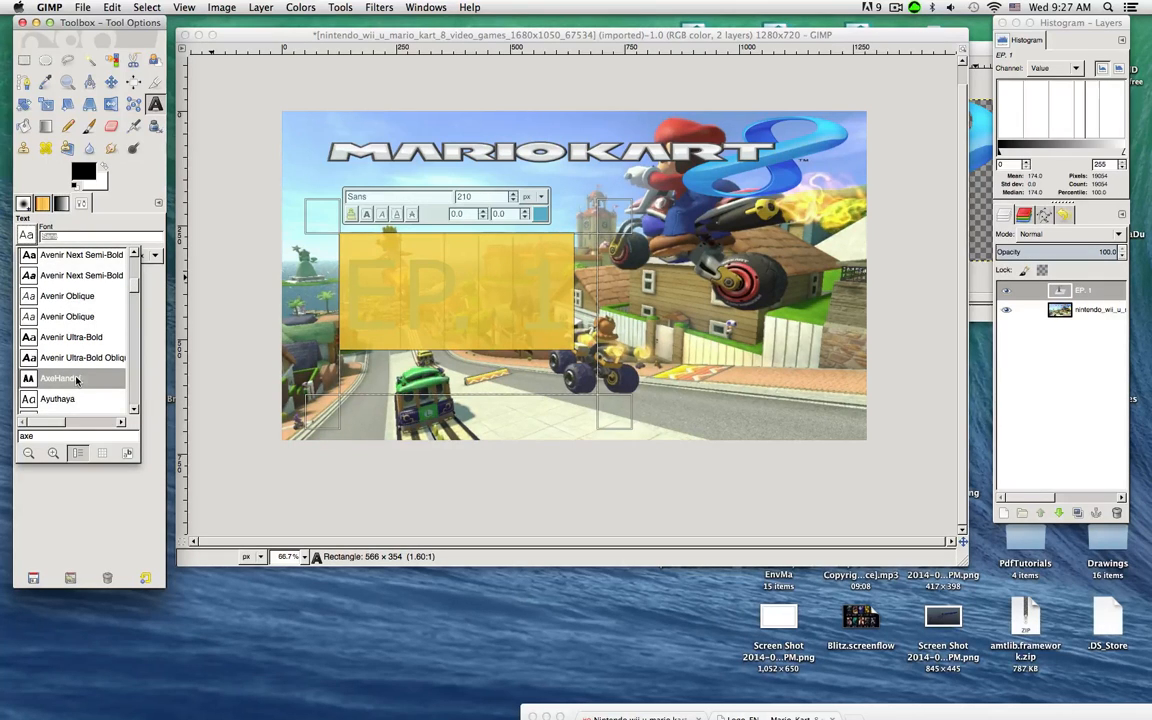
left_click(84, 237)
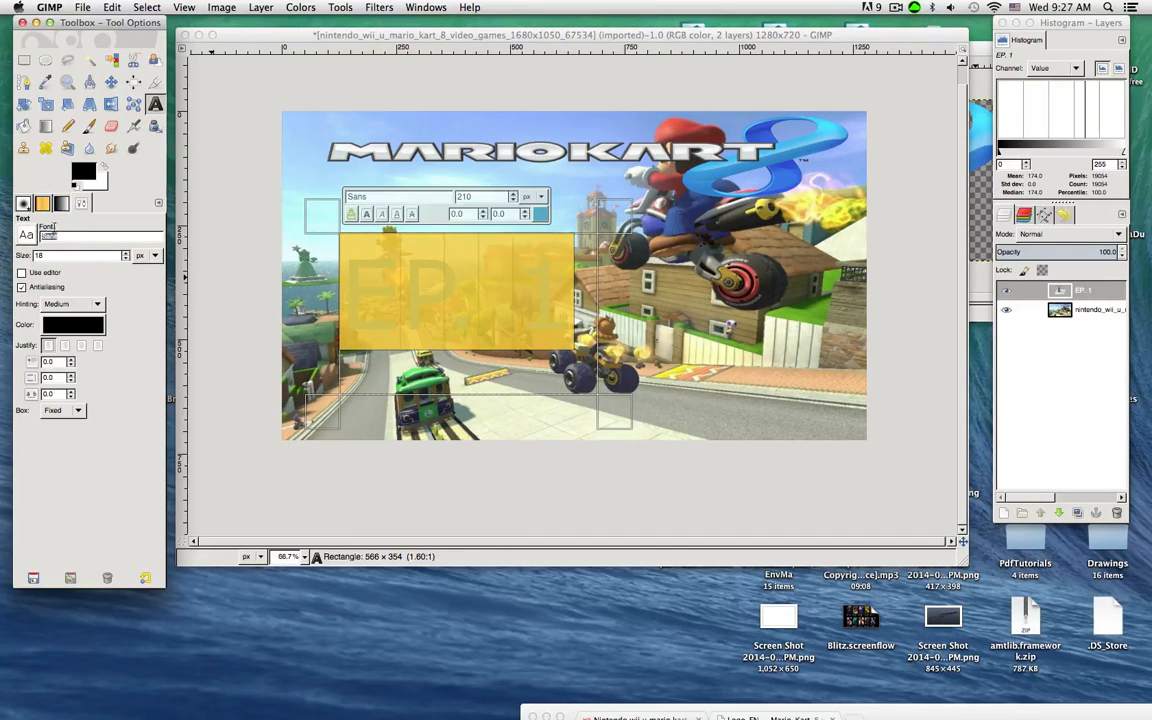
type("AxeHandel")
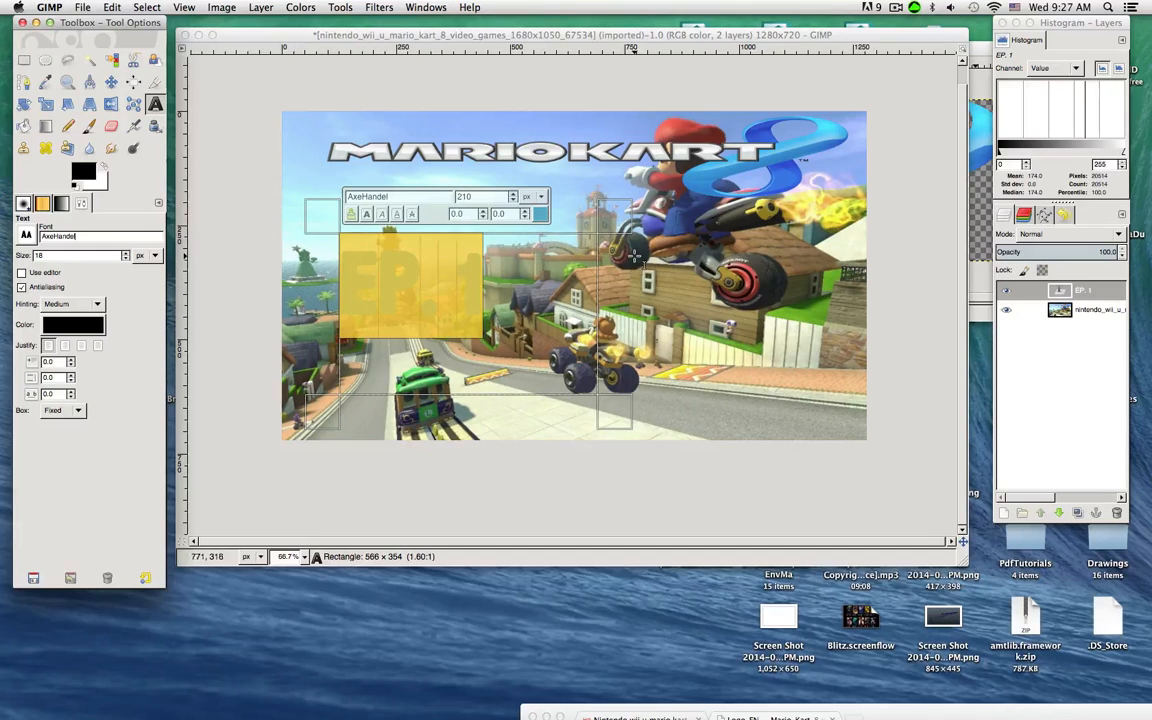
Try to reposition the "EP. 1" caption with the Move tool set to pick a layer, undoing each unwanted shift of the wallpaper
left_click_drag(634, 256, 607, 259)
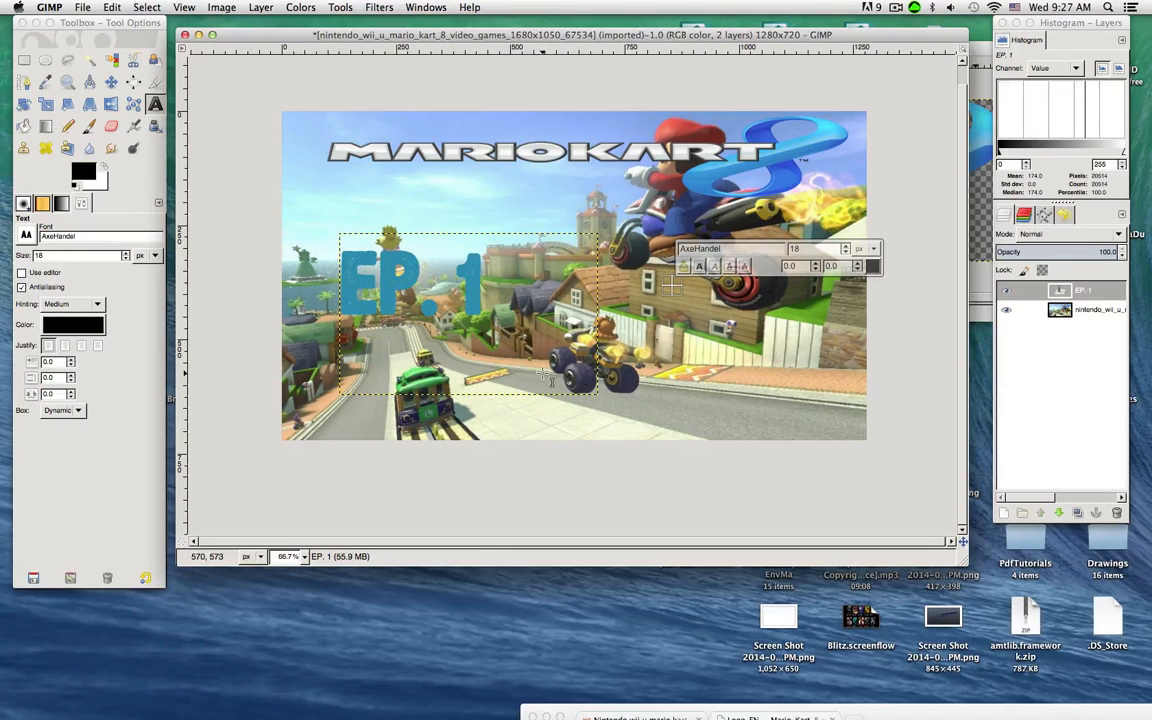
left_click(111, 82)
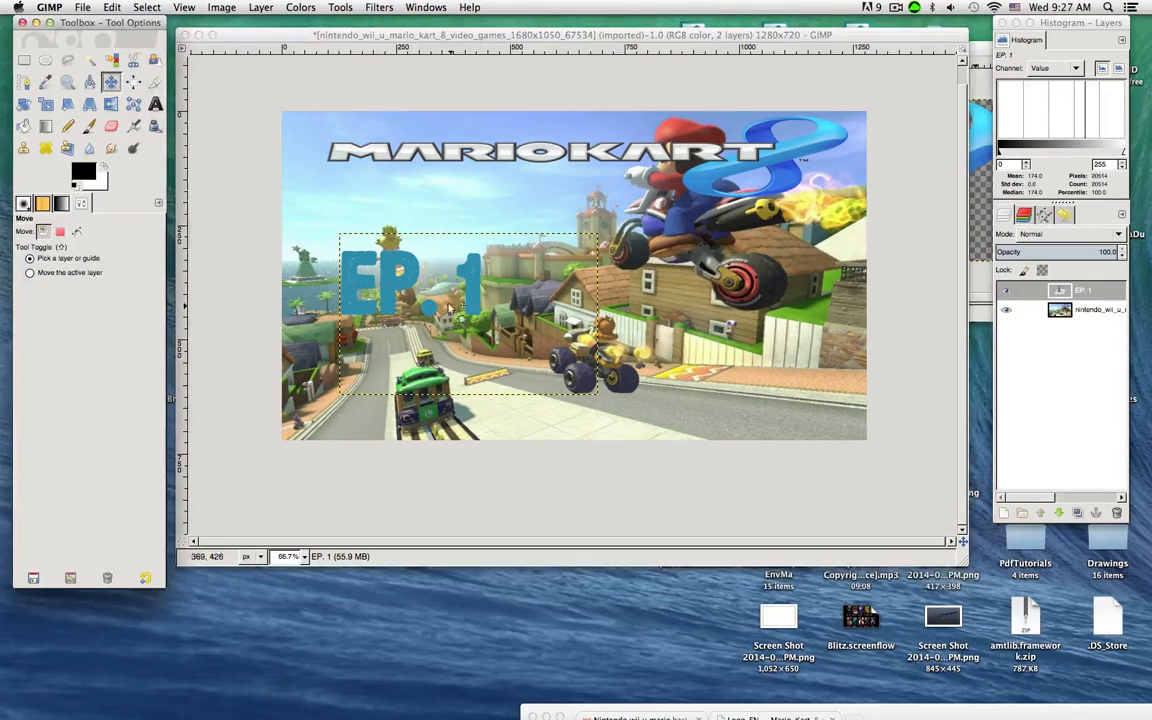
left_click_drag(344, 130, 330, 81)
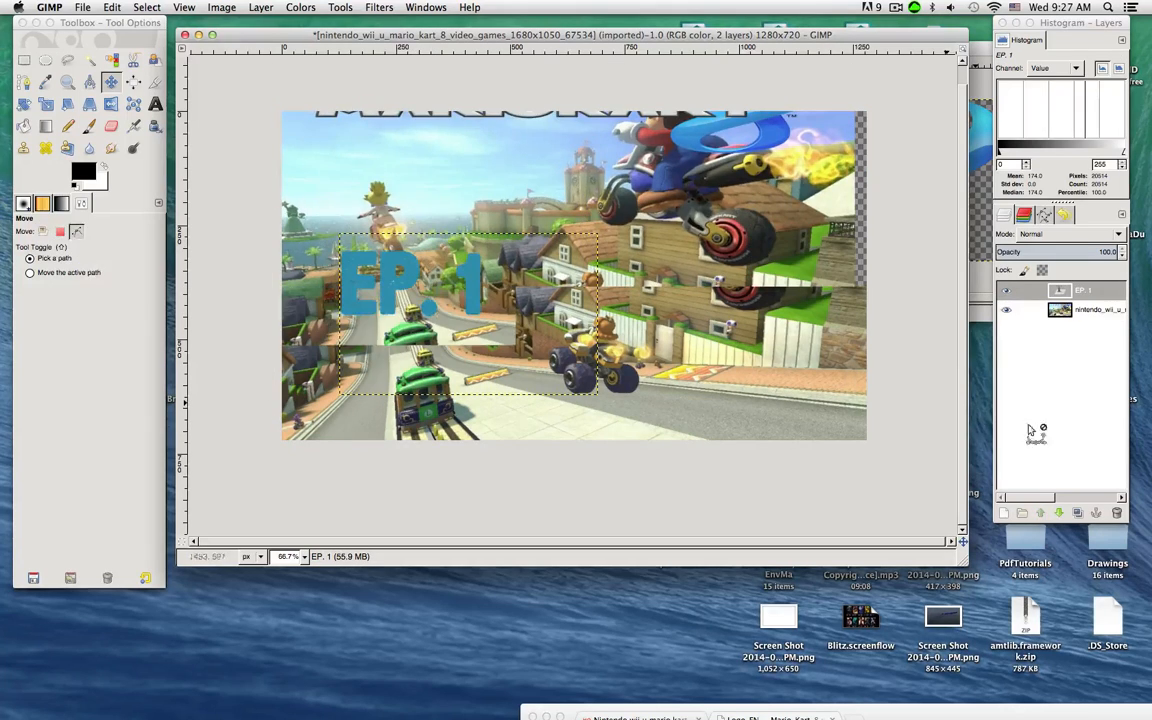
key("ctrl+z")
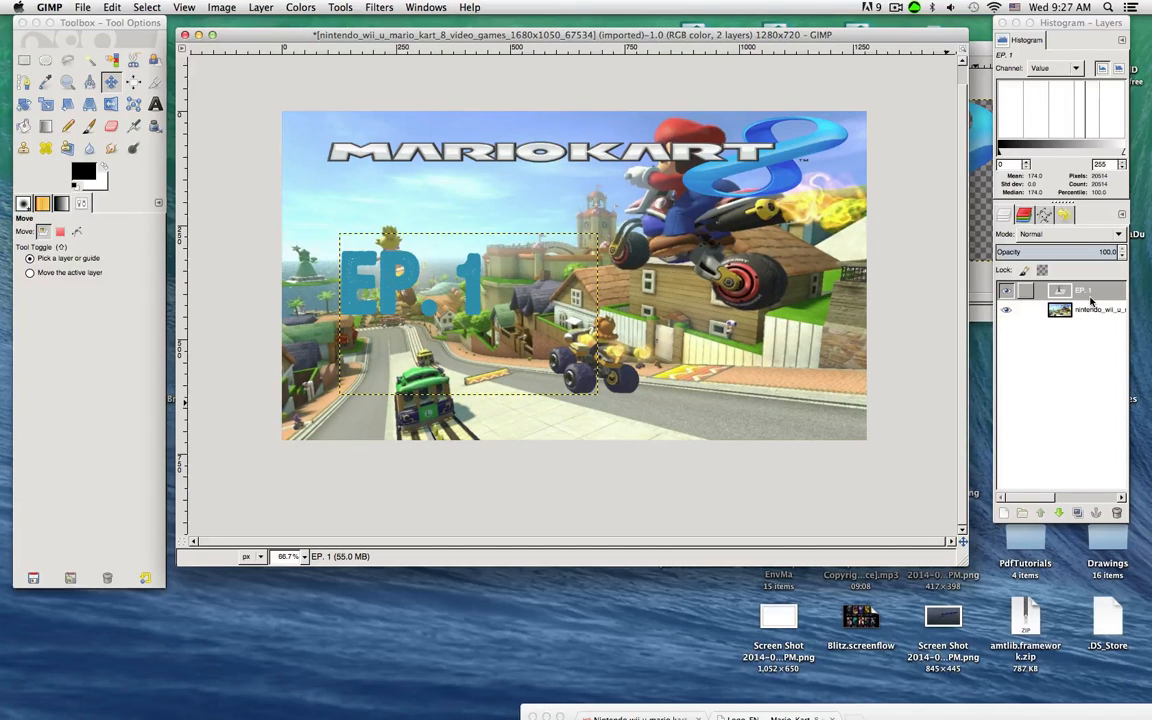
left_click_drag(488, 362, 434, 327)
key("ctrl+z")
left_click(1092, 289)
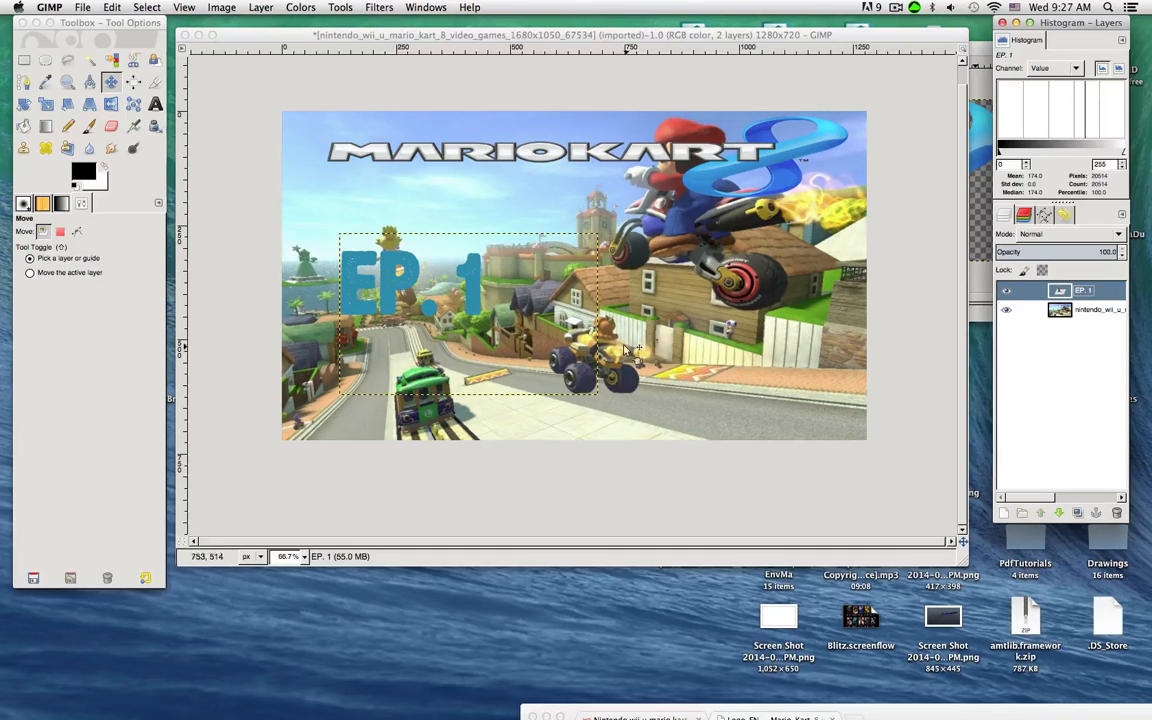
left_click_drag(632, 369, 599, 105)
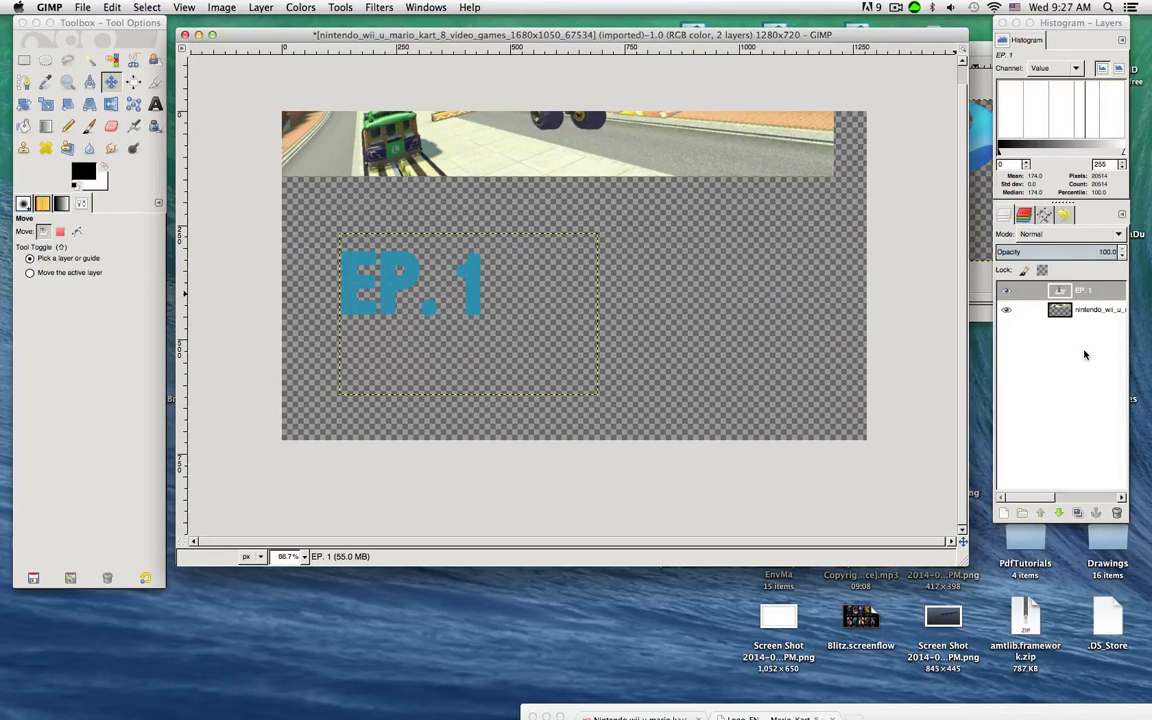
left_click(77, 231)
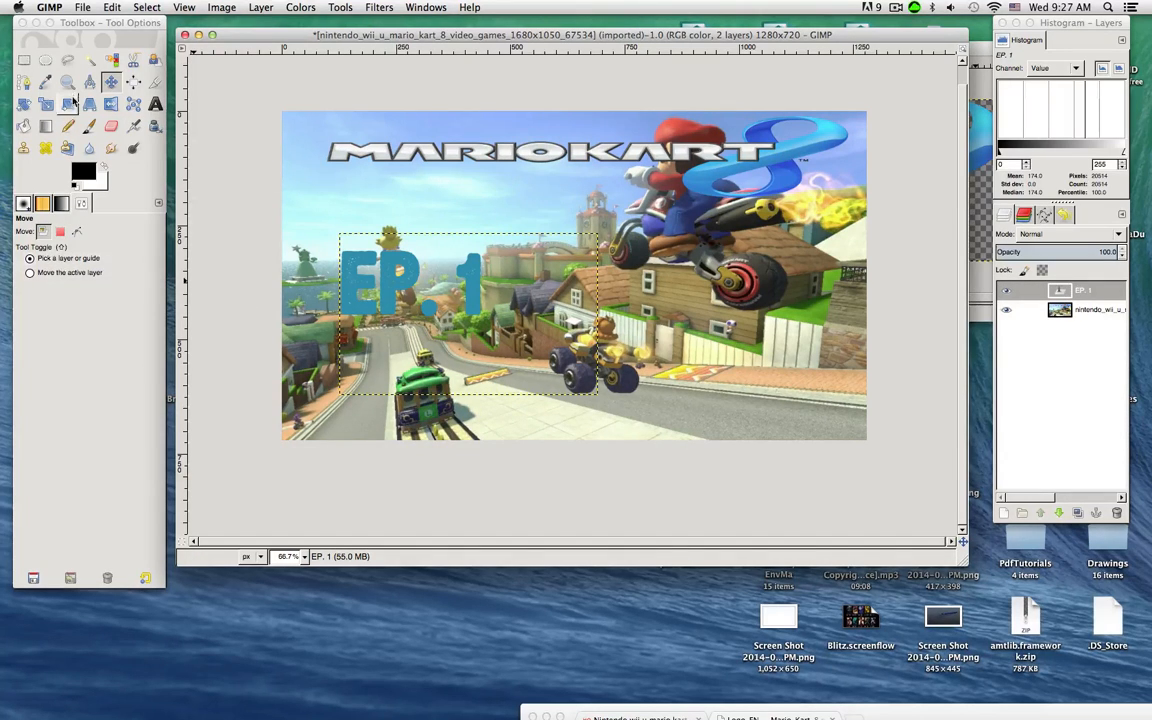
Set the Move tool to move the active layer and shift the "EP. 1" caption slightly right and up
left_click(112, 84)
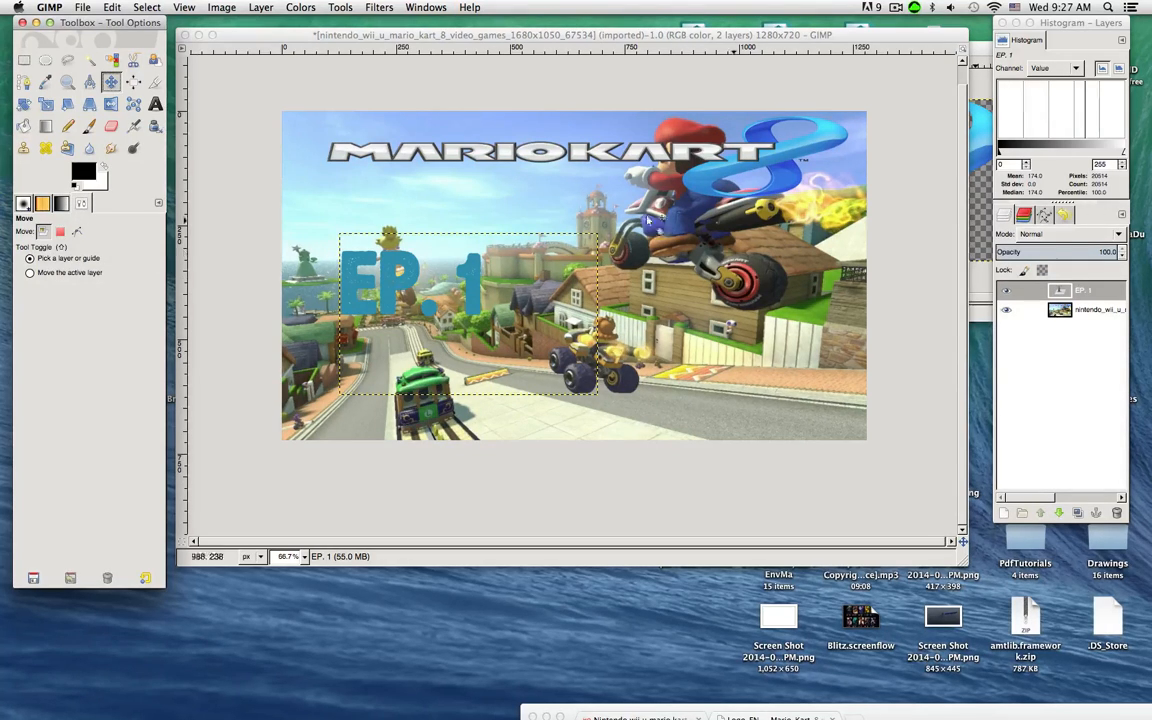
left_click(55, 272)
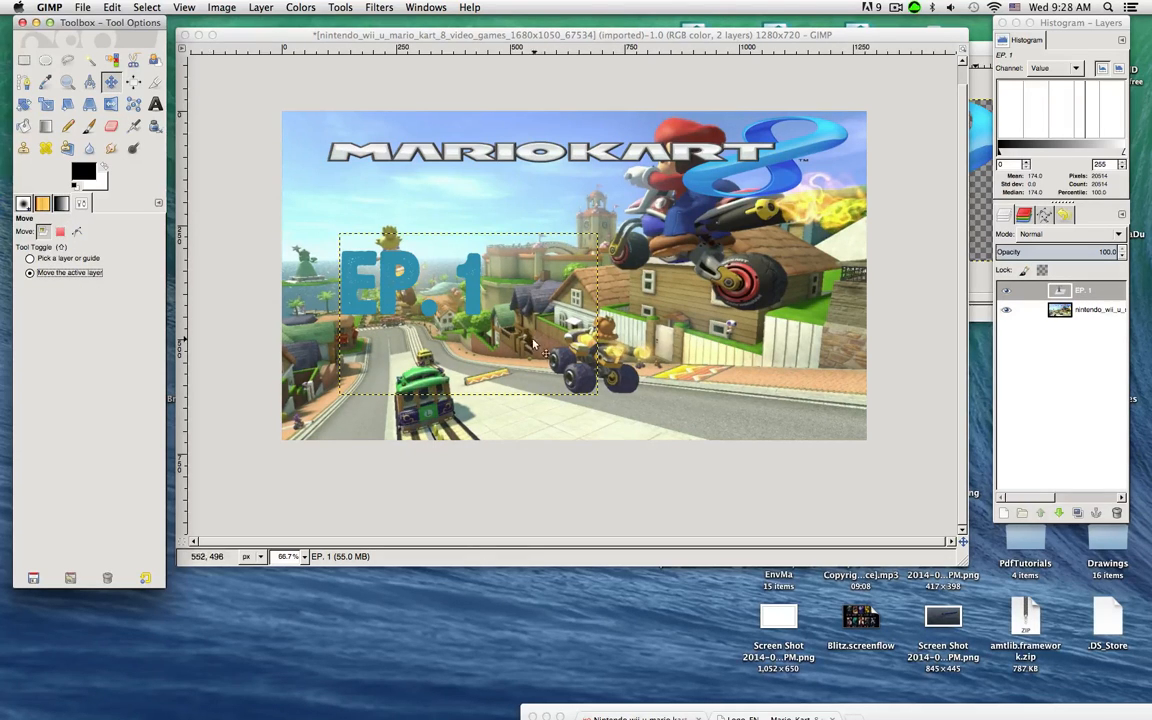
left_click_drag(455, 300, 521, 292)
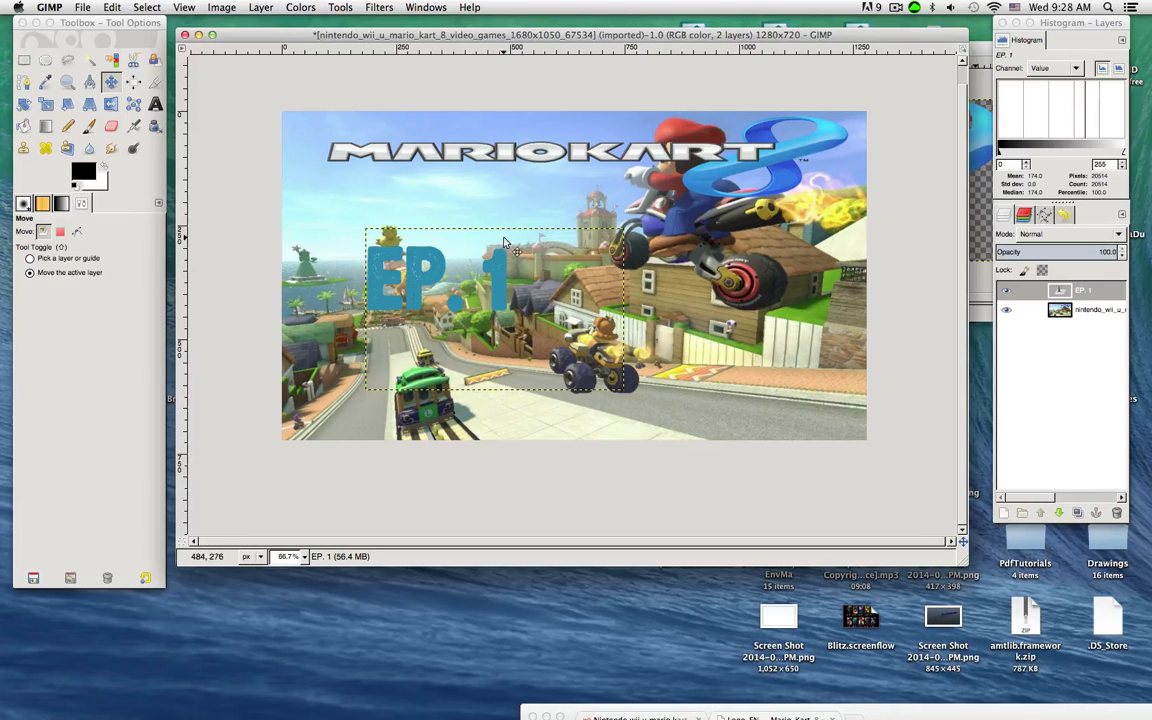
Create a transparent 1280 × 720 px layer and place it directly beneath the "EP. 1" text layer
left_click(1003, 513)
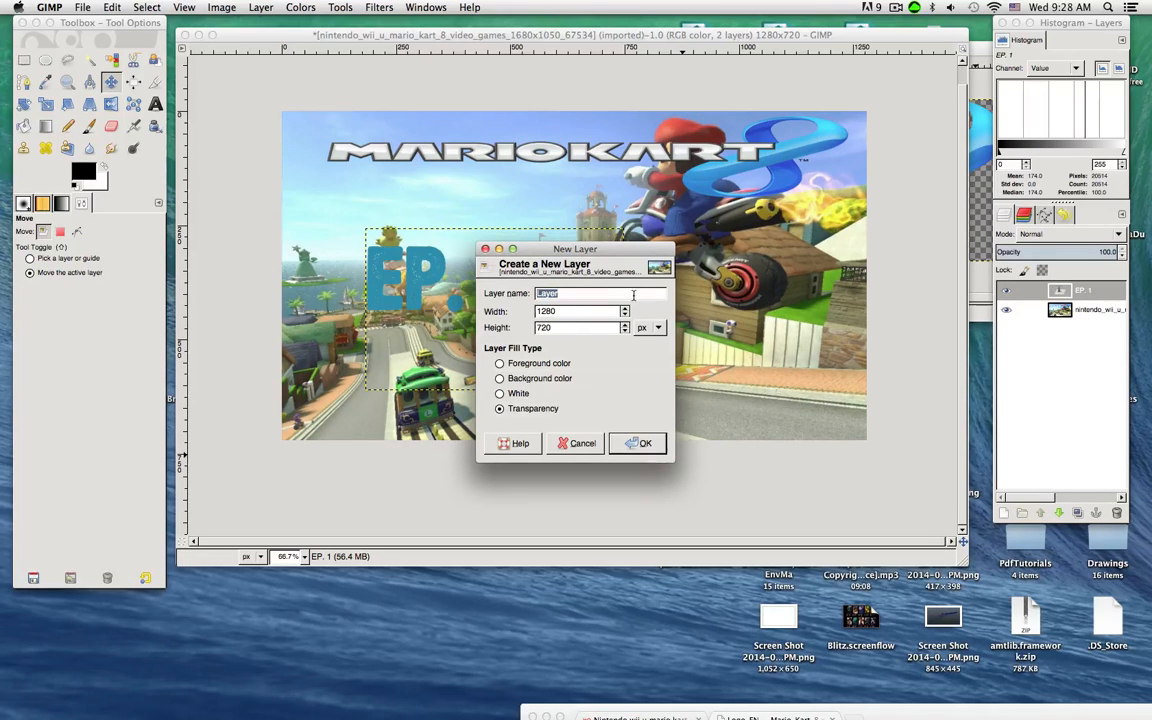
left_click(640, 446)
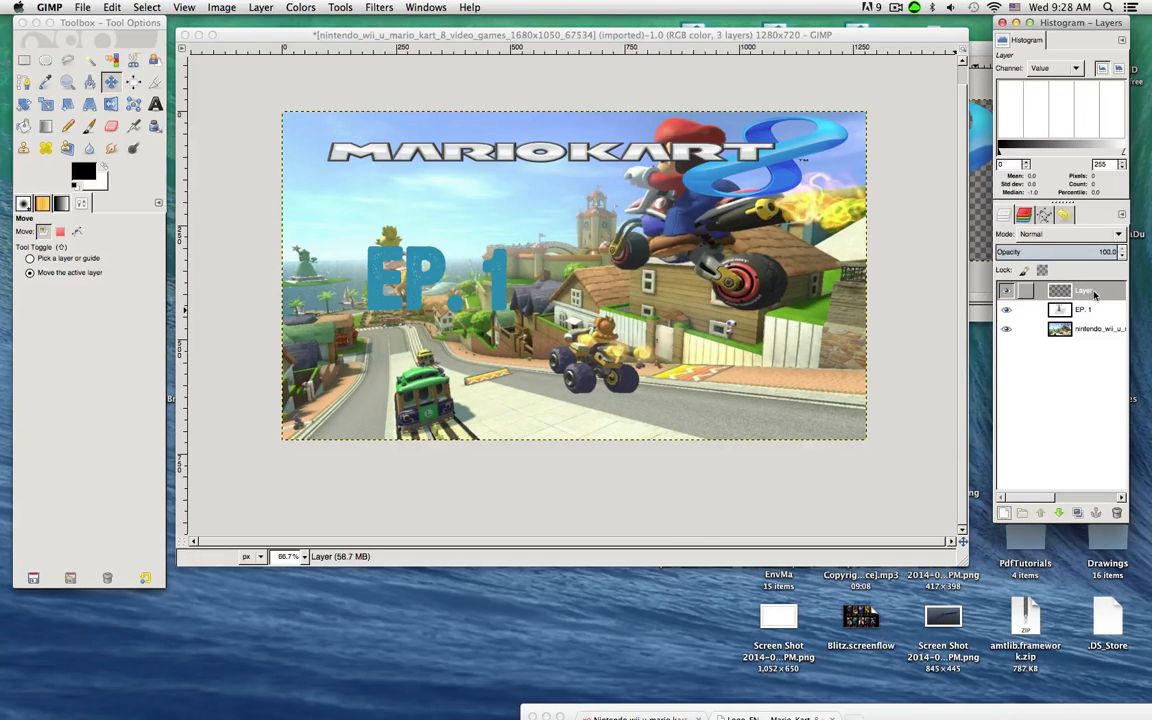
left_click_drag(1080, 309, 1059, 291)
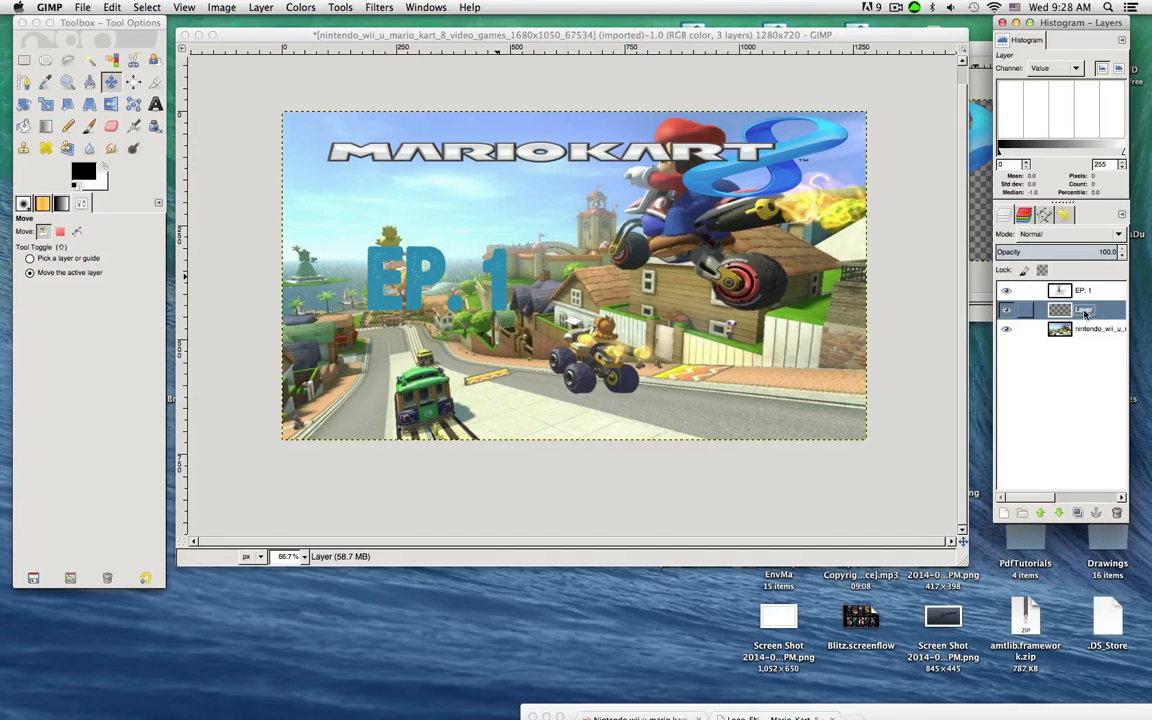
Select the outline of the "EP. 1" lettering by applying Alpha to Selection to its layer
left_click(1085, 291)
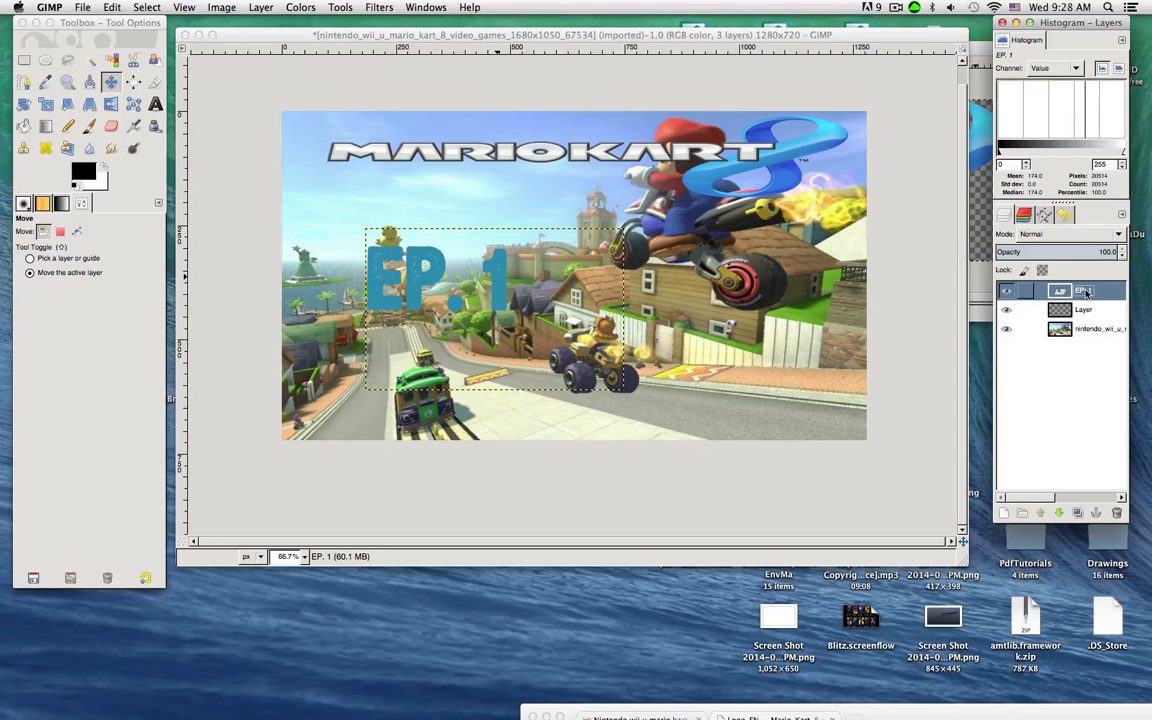
right_click(1079, 291)
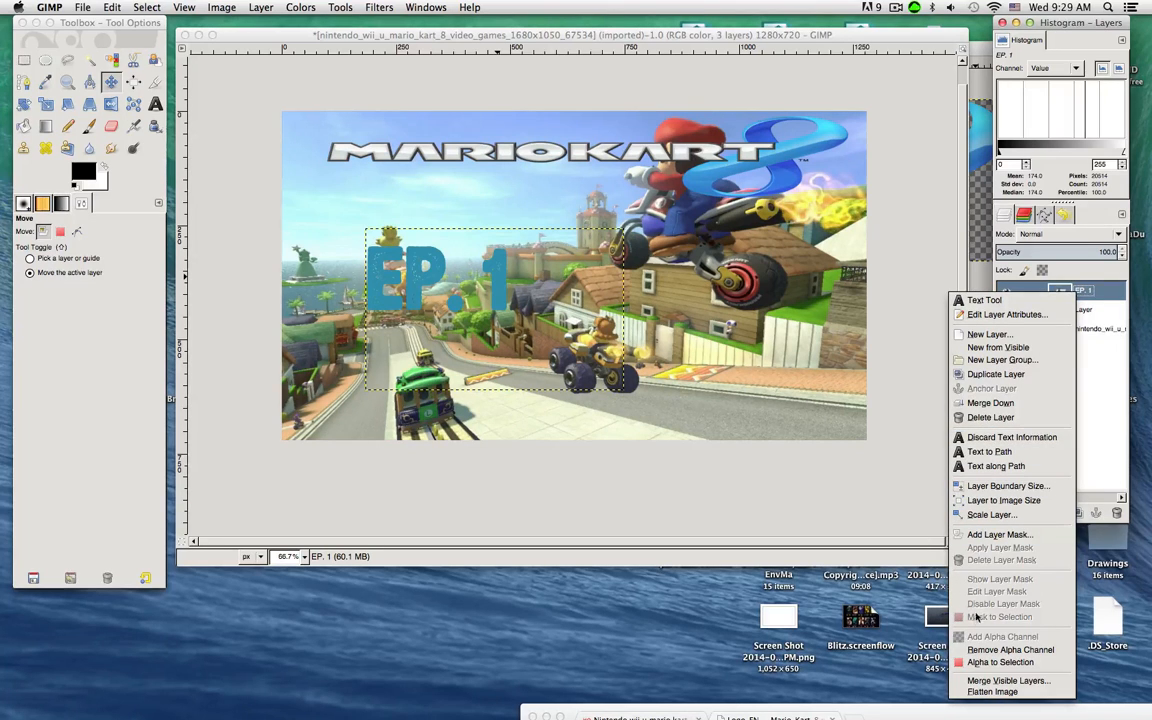
left_click(1116, 357)
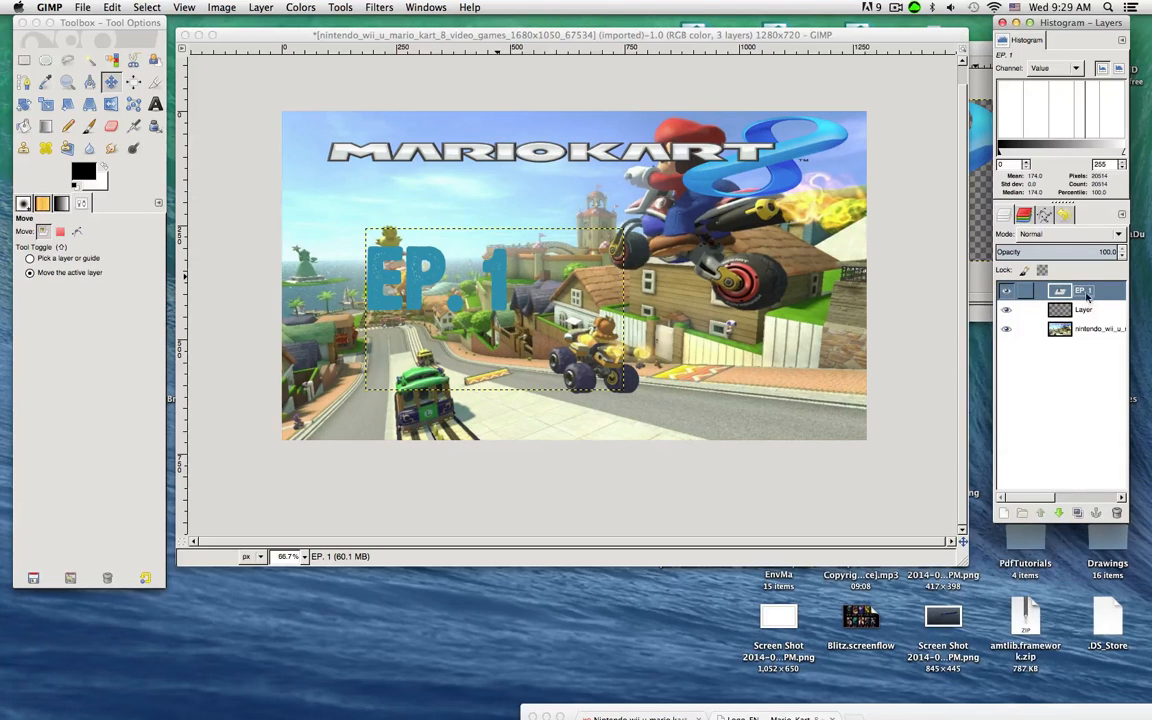
right_click(1090, 289)
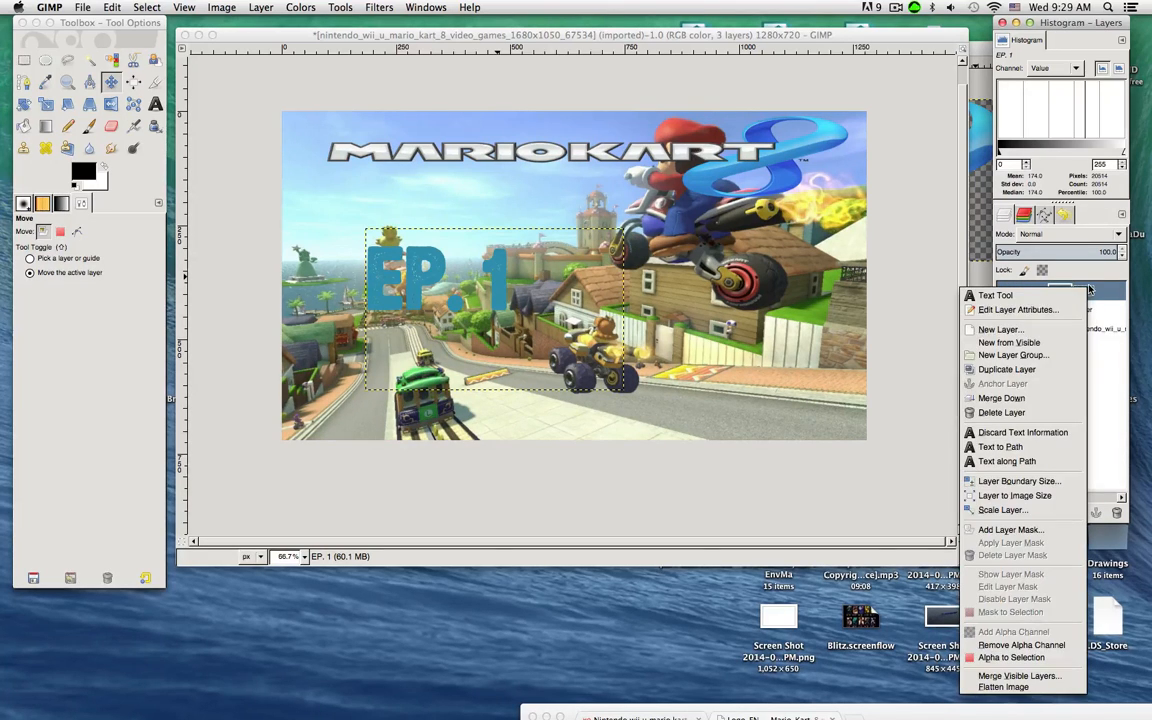
left_click(1032, 663)
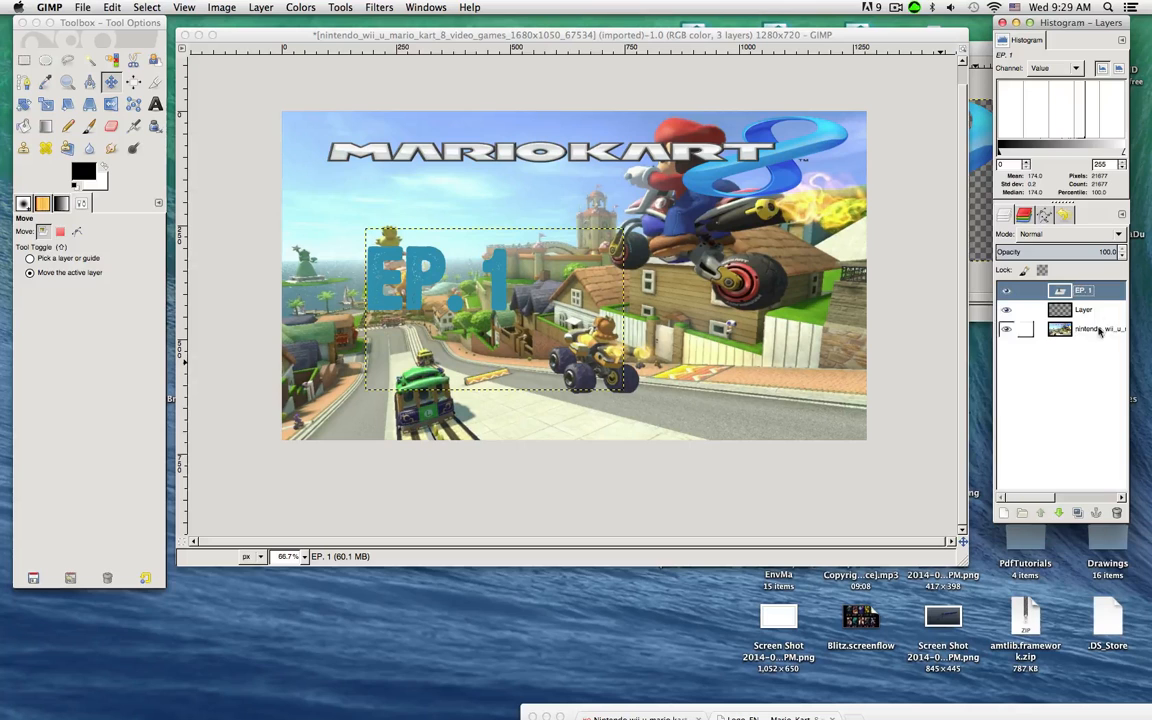
right_click(998, 291)
left_click(1030, 665)
left_click(1085, 310)
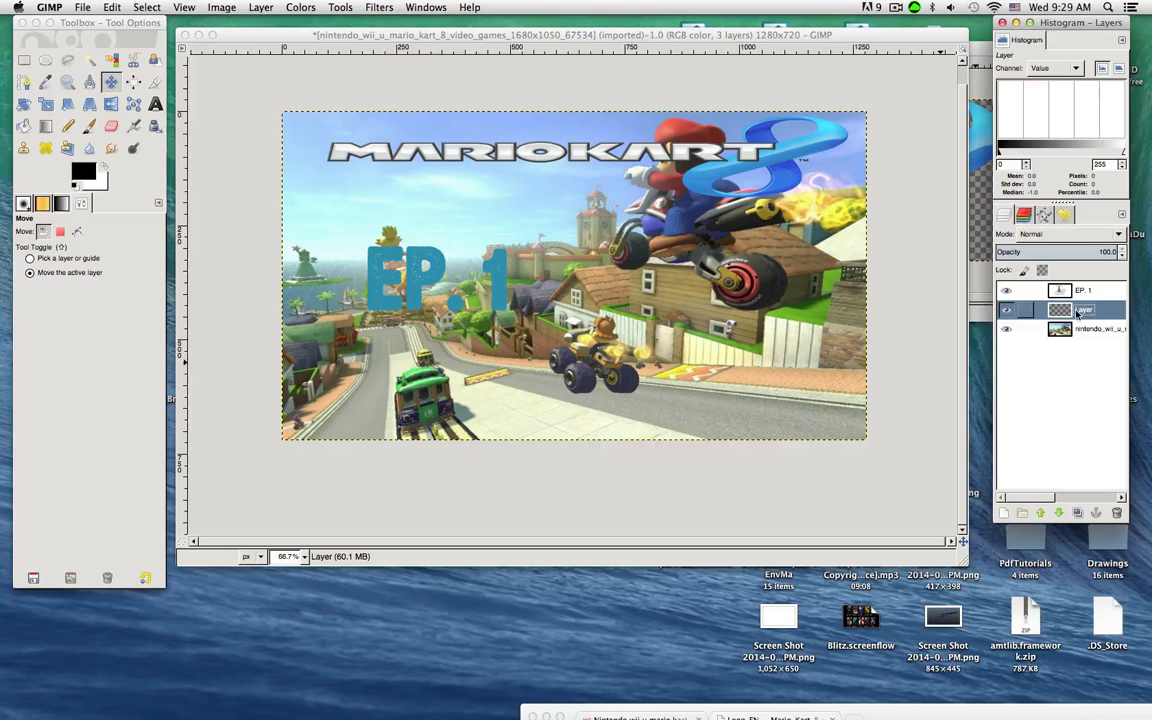
left_click(1082, 291)
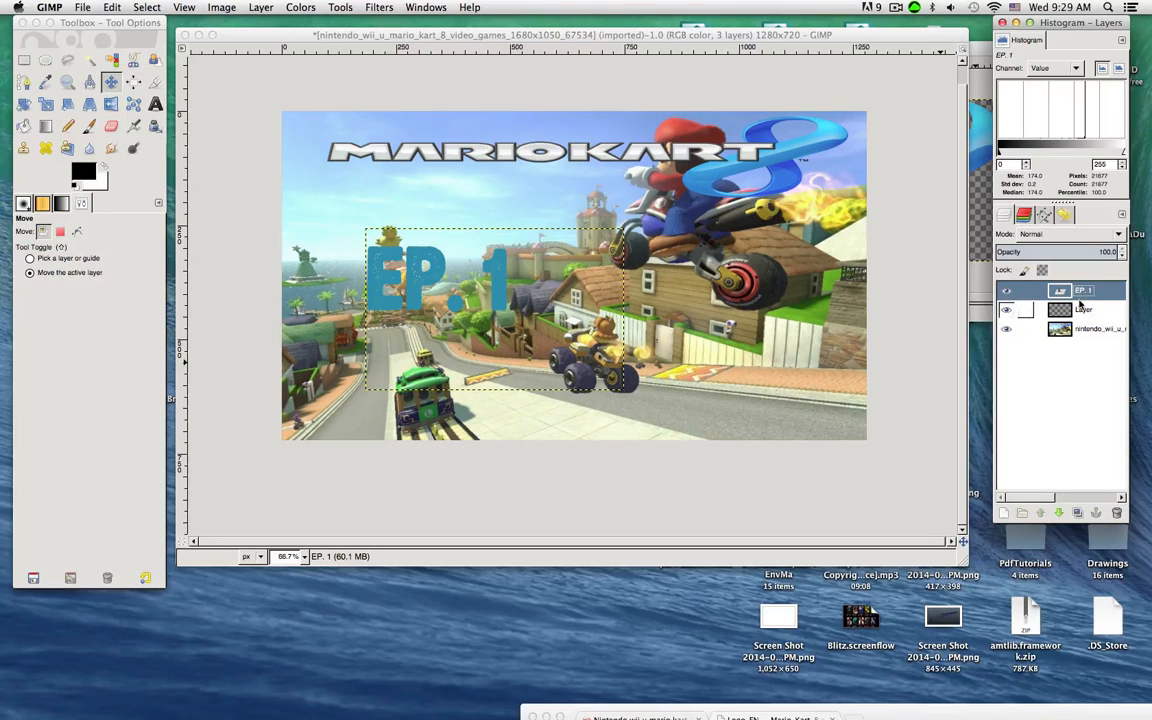
Hide and isolate the "EP. 1" layer to examine it on its own, and restore the visibility of all layers
left_click(1007, 291)
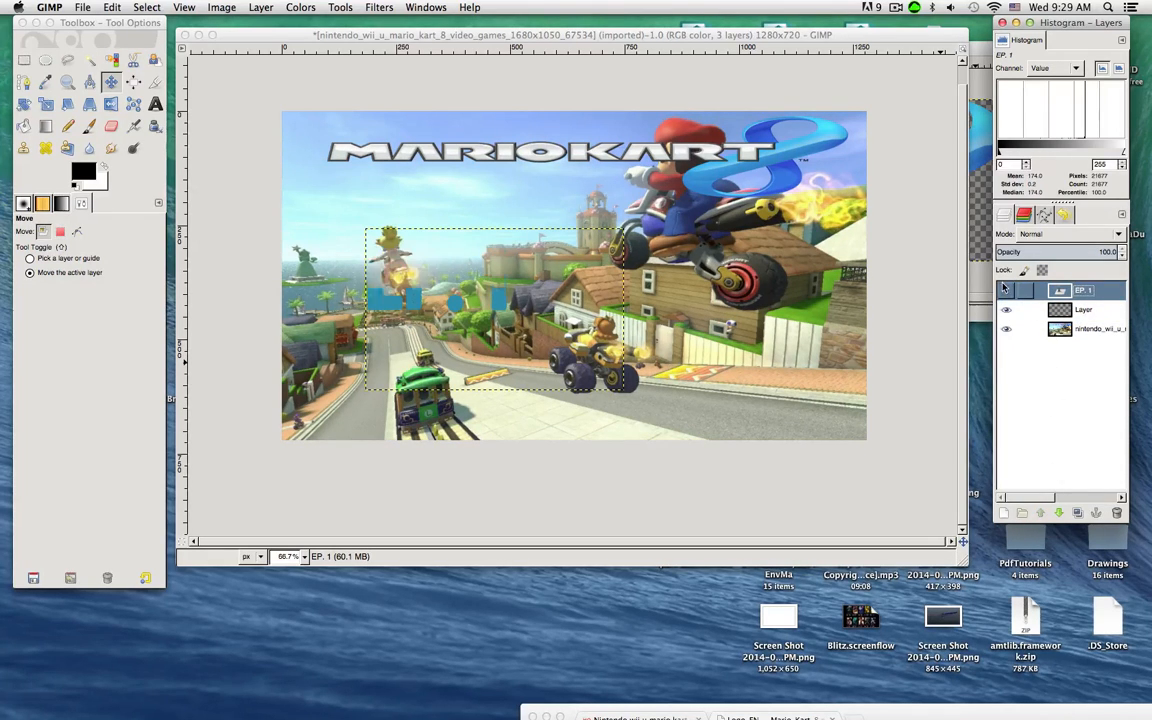
left_click(1007, 291)
left_click(1008, 291)
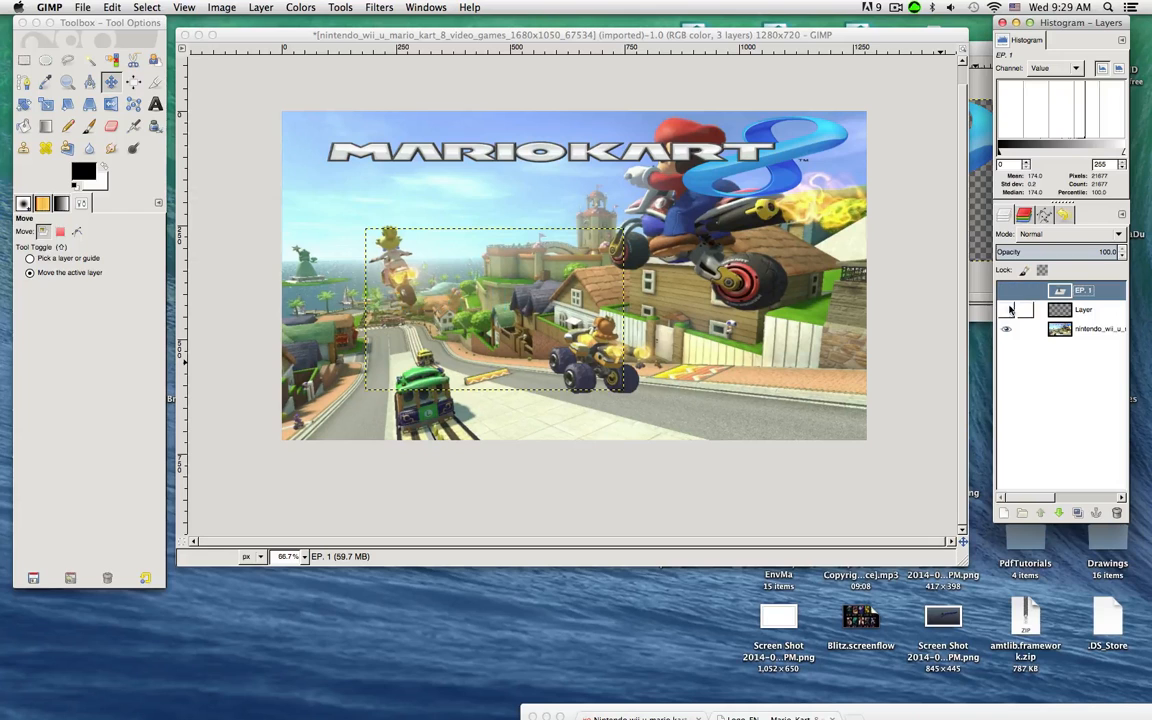
left_click(1008, 291, "shift")
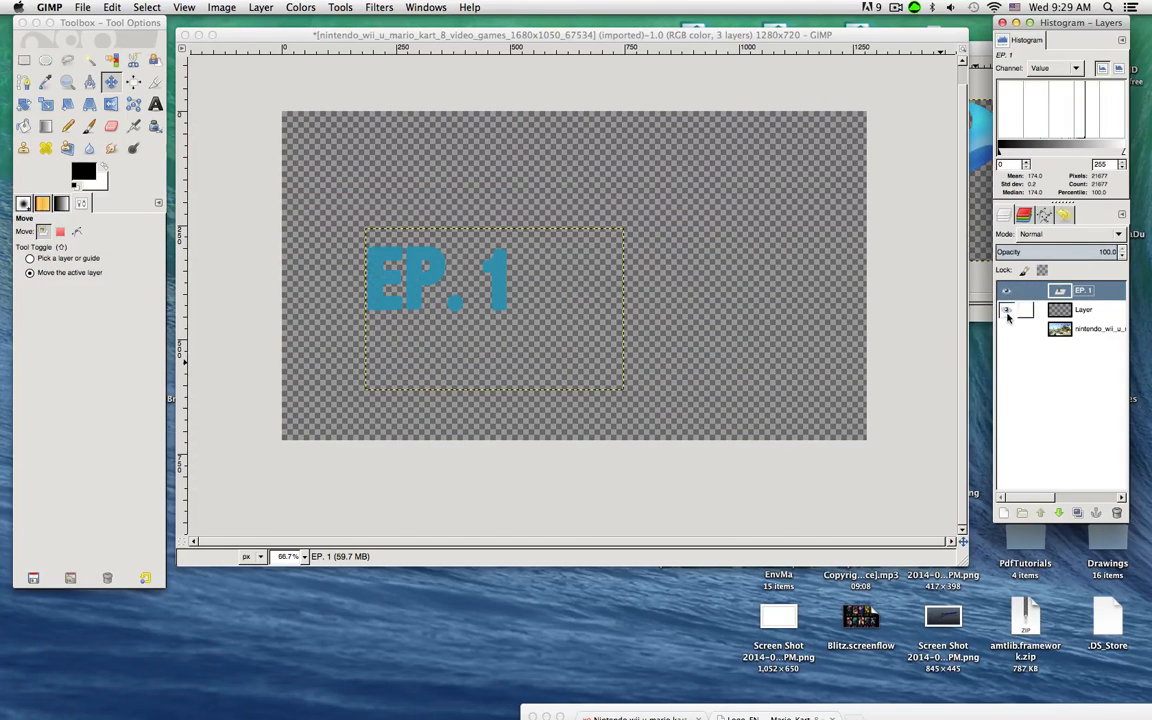
left_click(1007, 291, "shift")
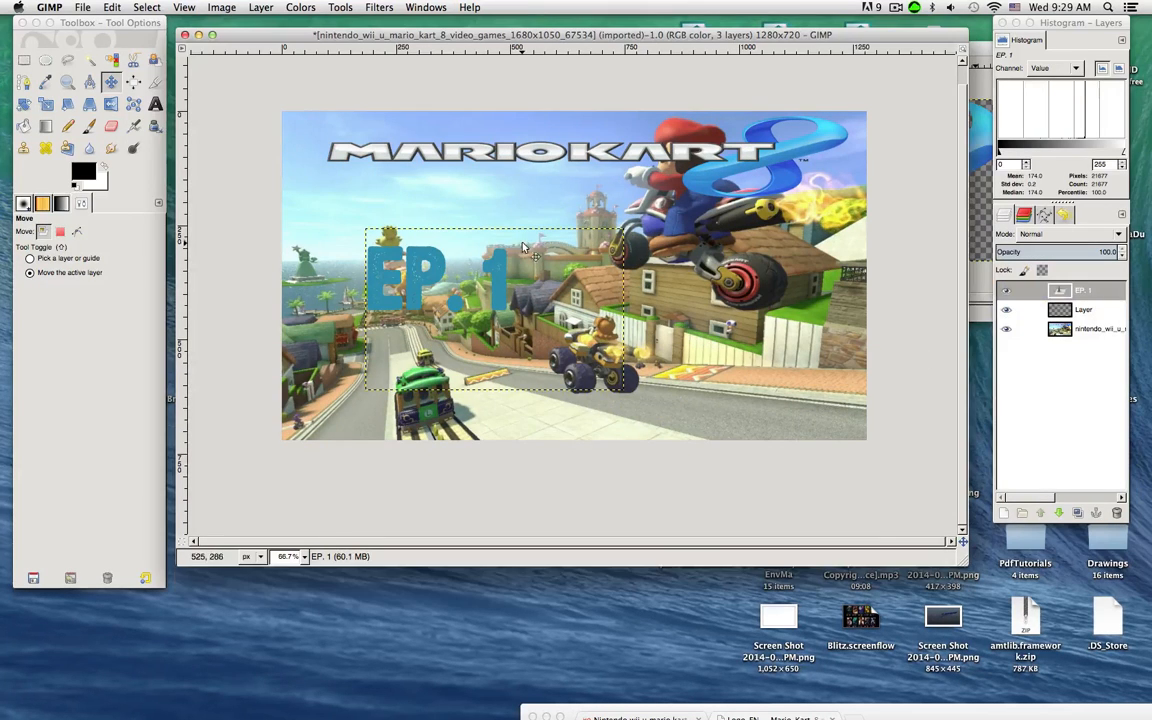
Clear the lettering selection with the Rectangle Select tool and try the Ellipse Select tool on the blank layer
left_click(24, 60)
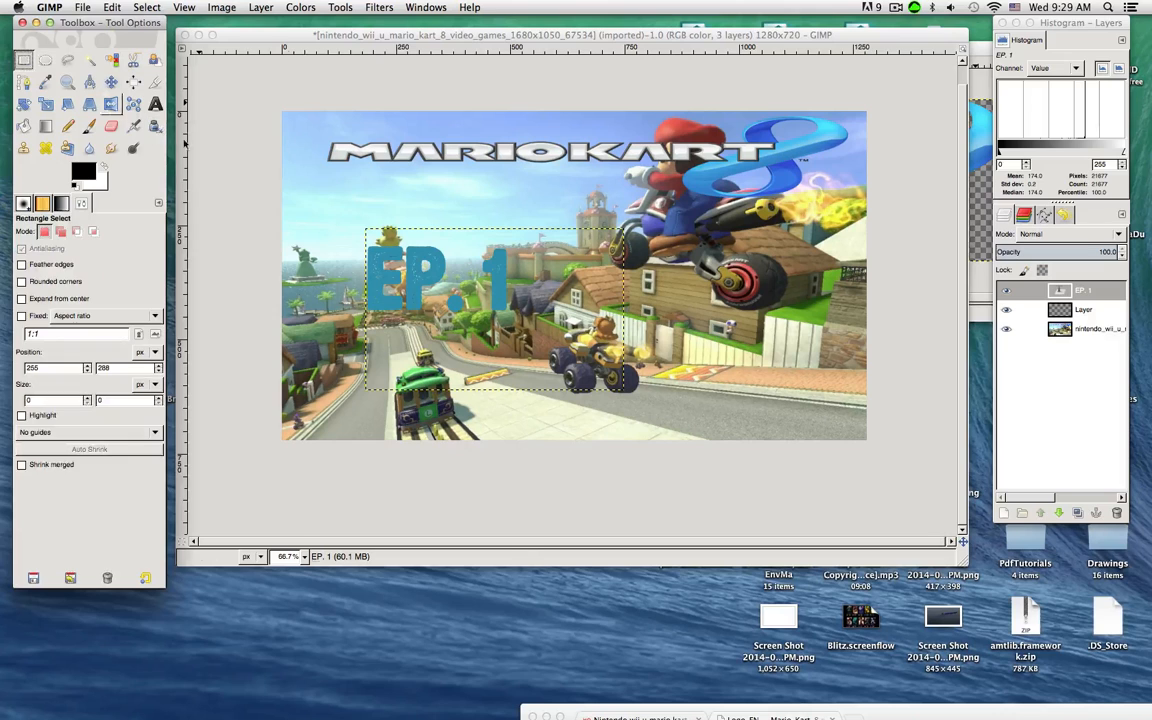
left_click(365, 234)
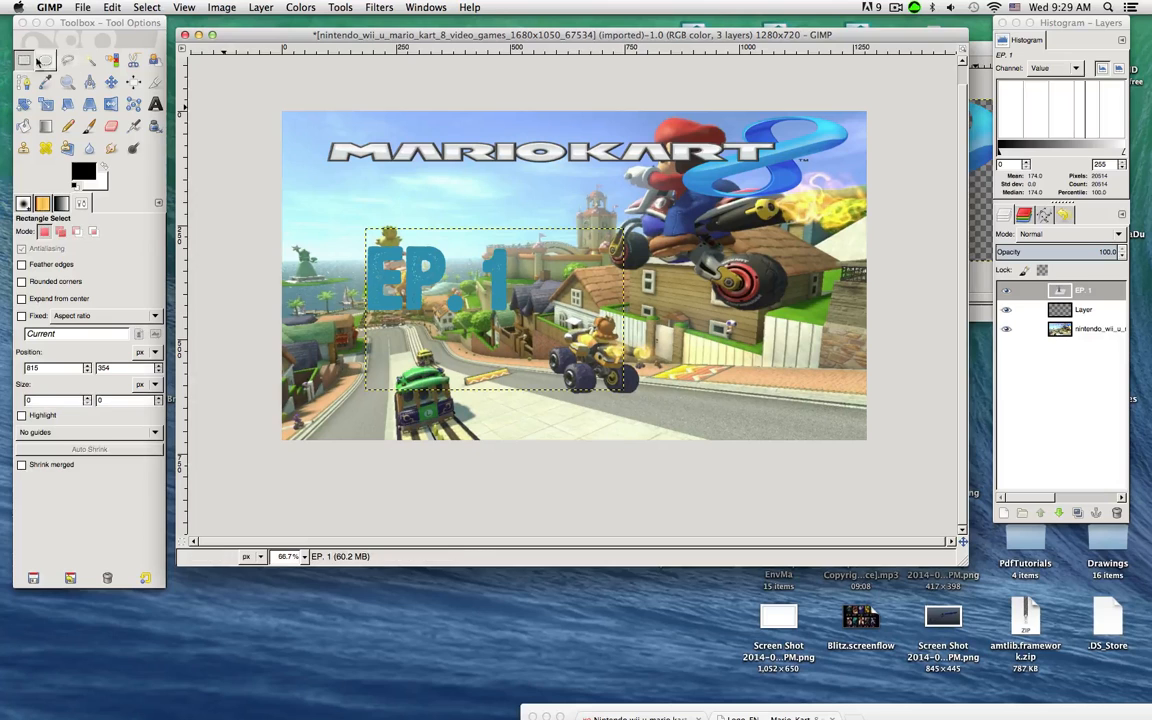
left_click(45, 60)
left_click(1025, 313)
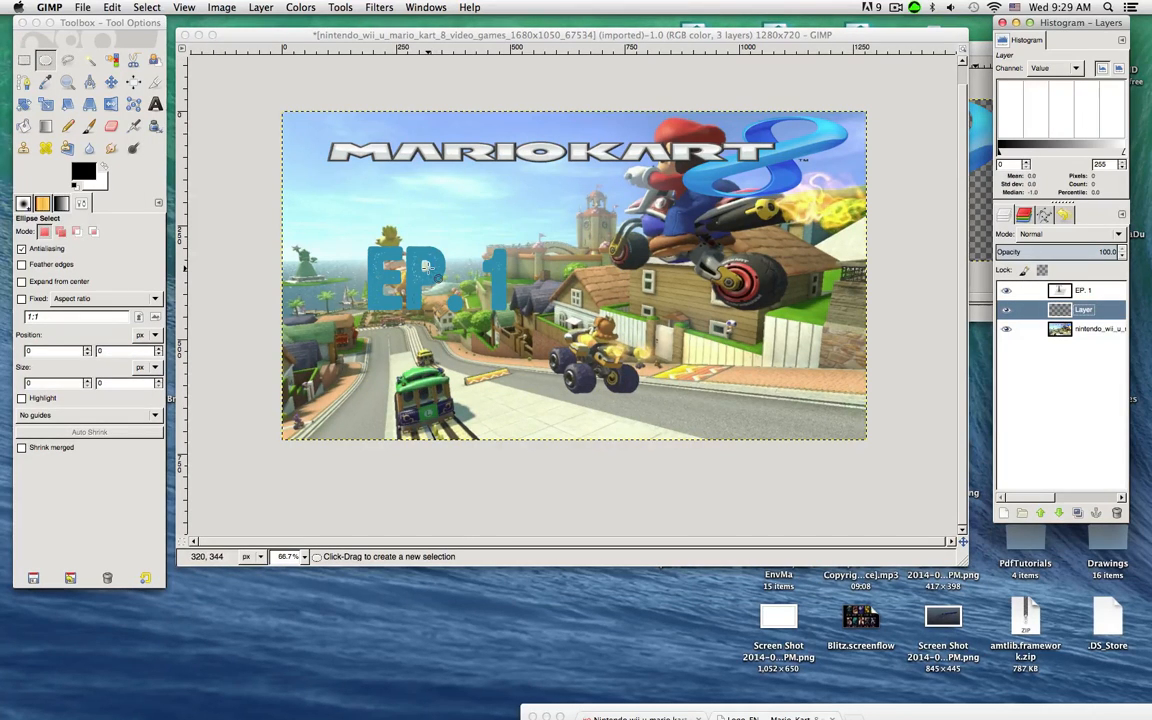
left_click(1080, 290)
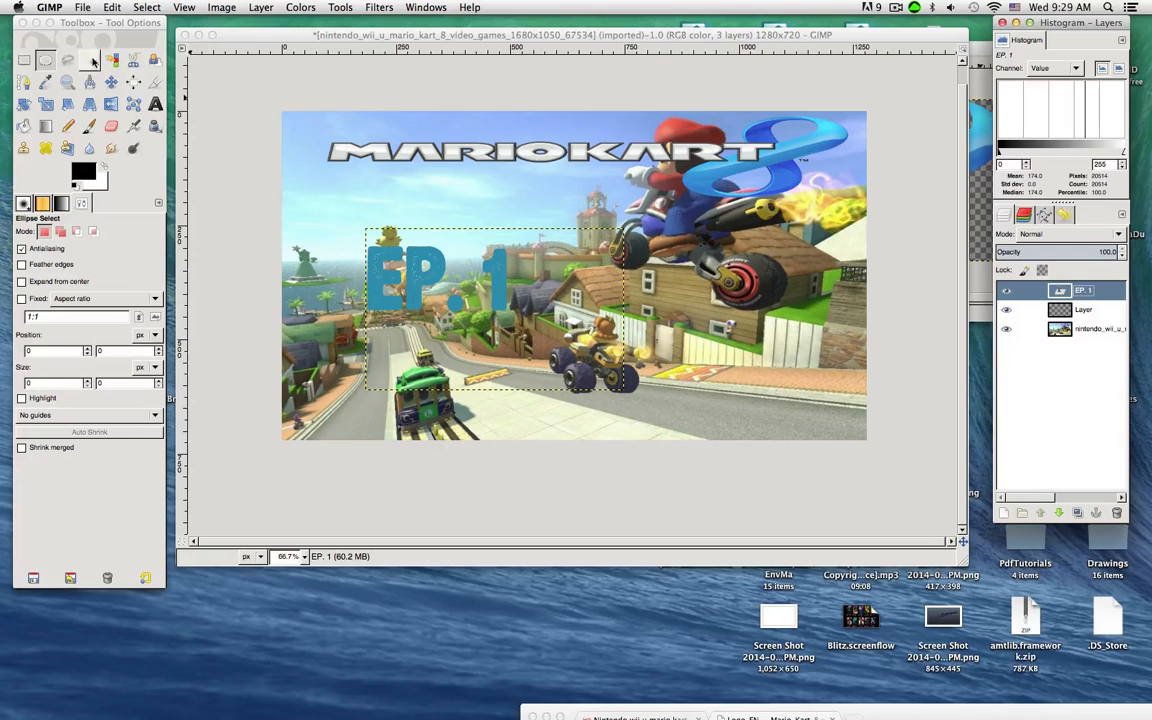
left_click(24, 60)
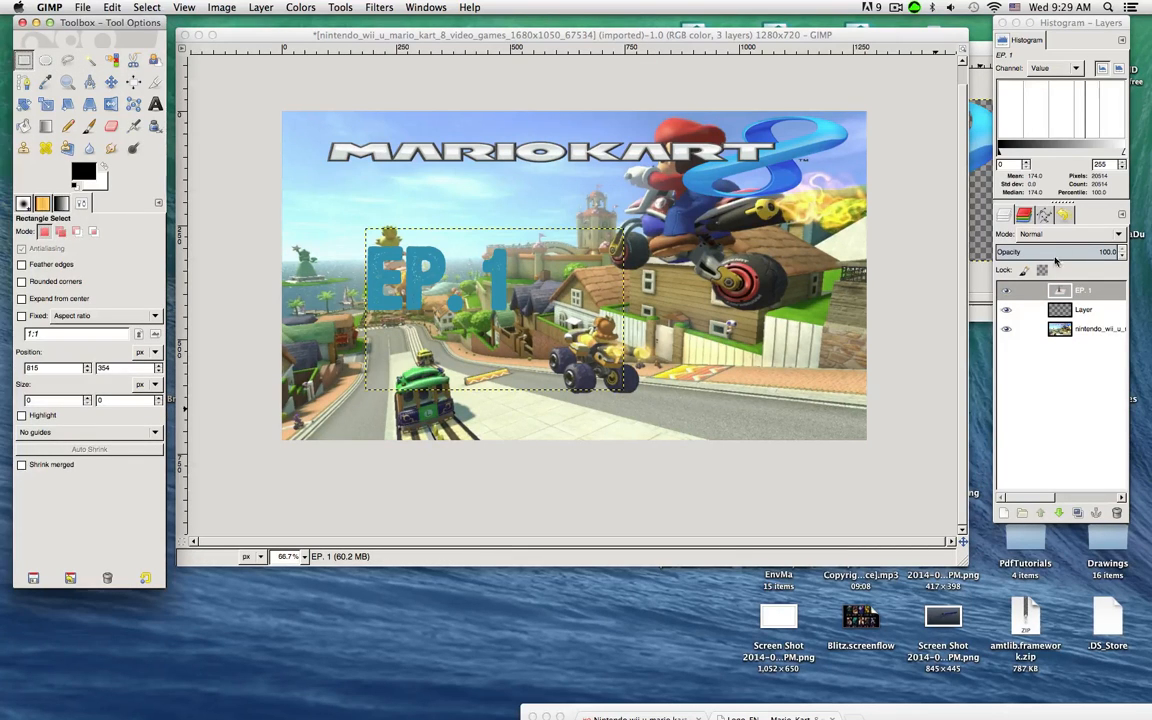
Apply Alpha to Selection to the "EP. 1" text layer again and make the blank layer beneath it active
right_click(1078, 292)
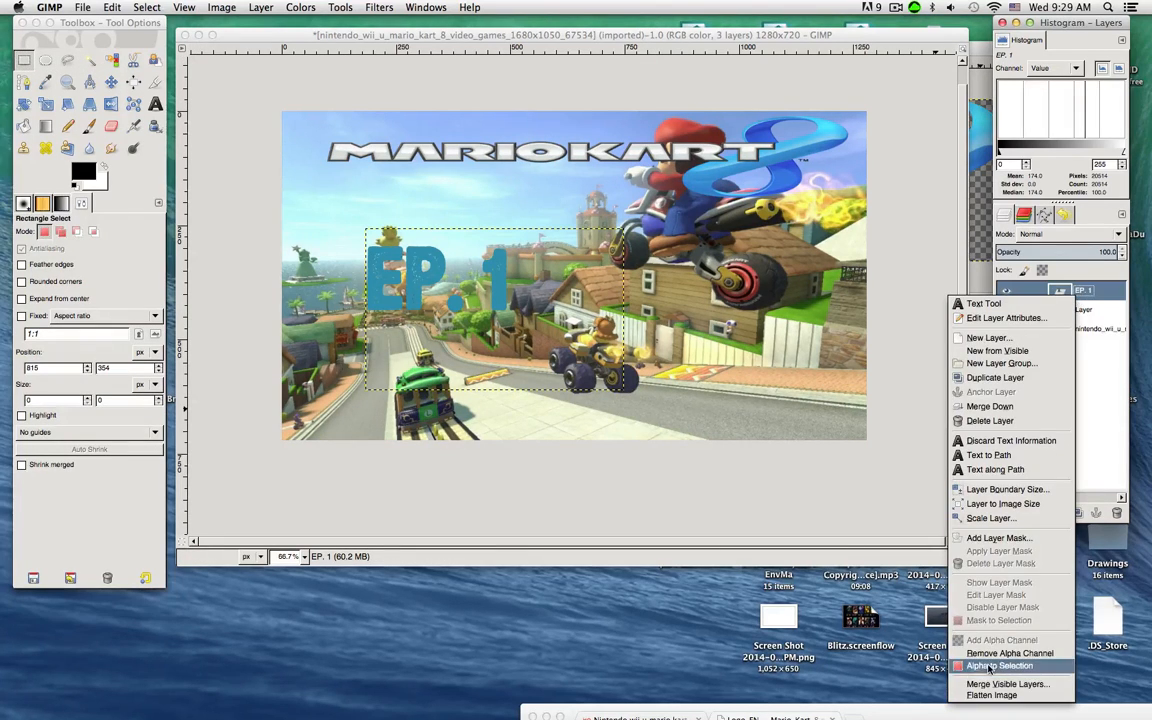
left_click(990, 664)
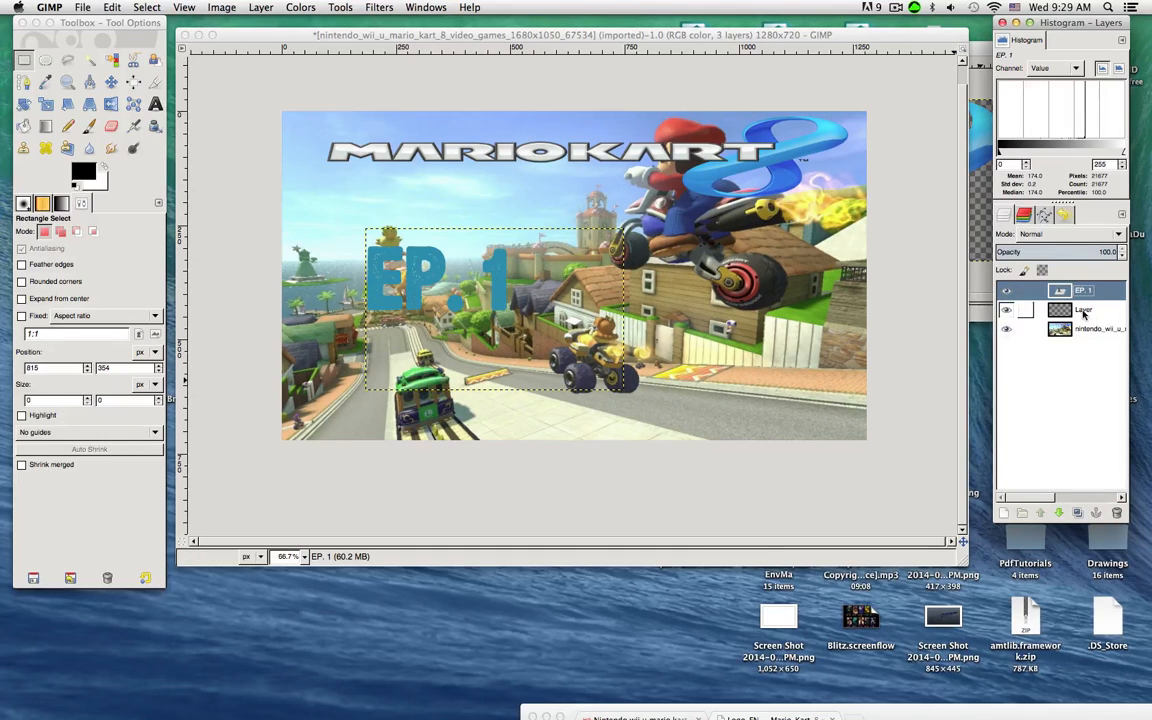
left_click(1083, 313)
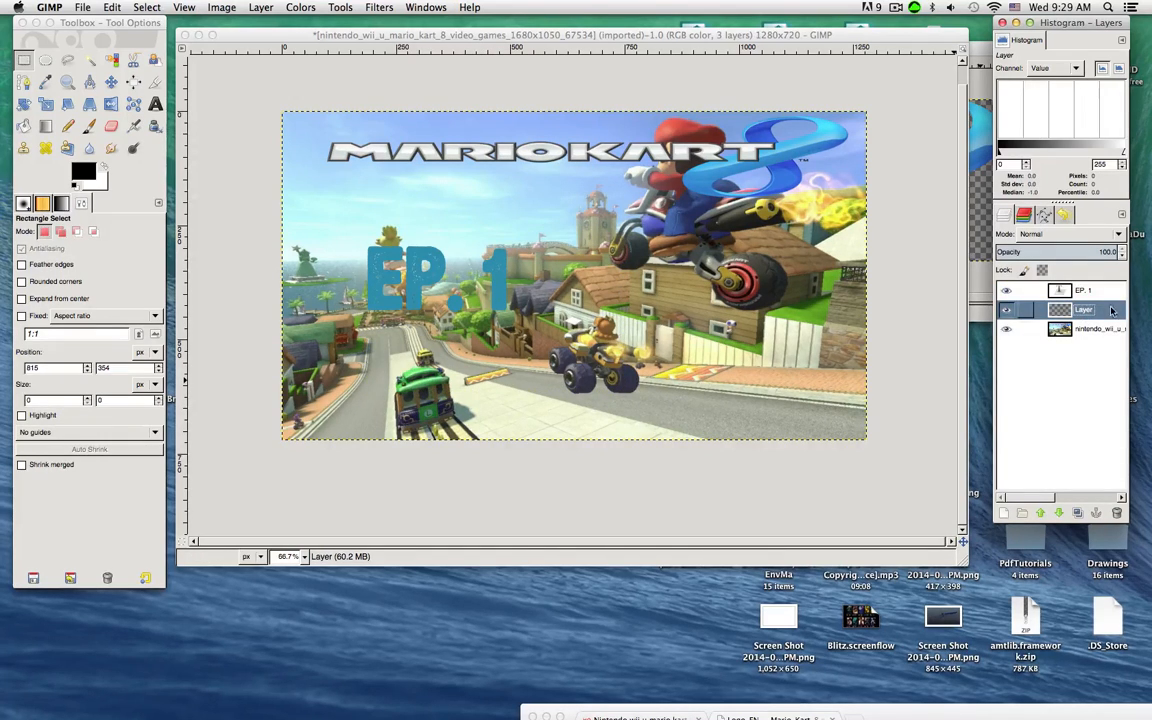
Hide the "EP. 1" text layer and bucket-fill the lettering selection on the blank layer with the black foreground colour
left_click(24, 125)
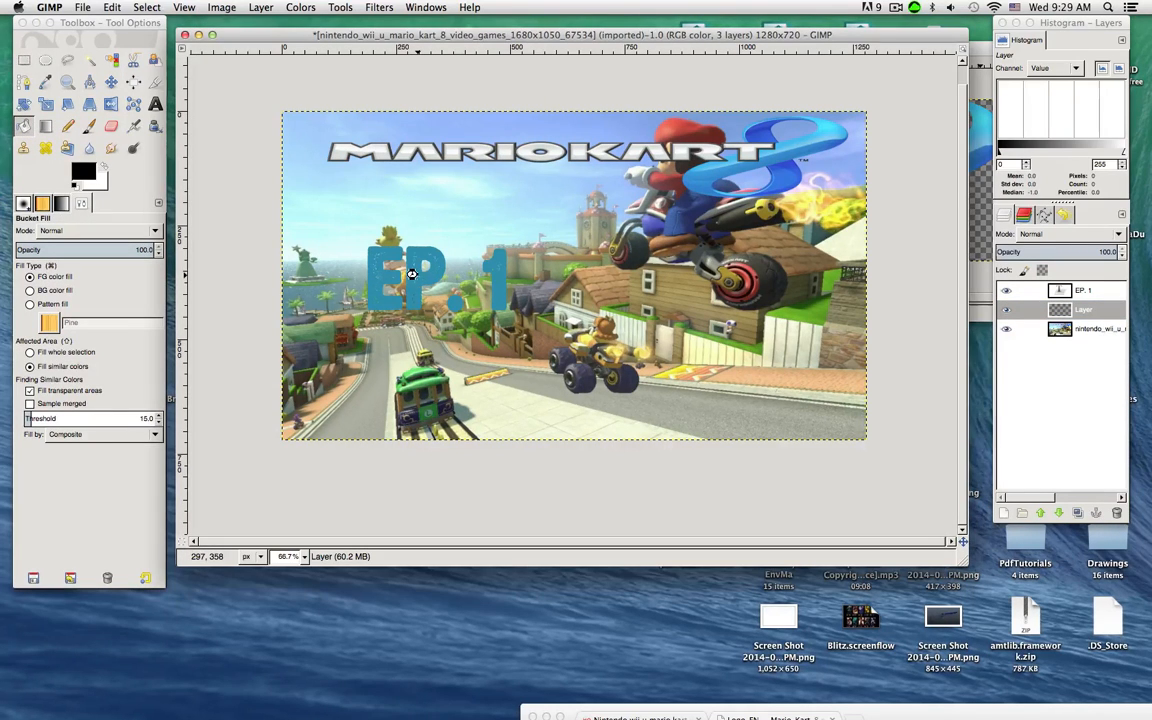
left_click(419, 277)
left_click(1007, 290)
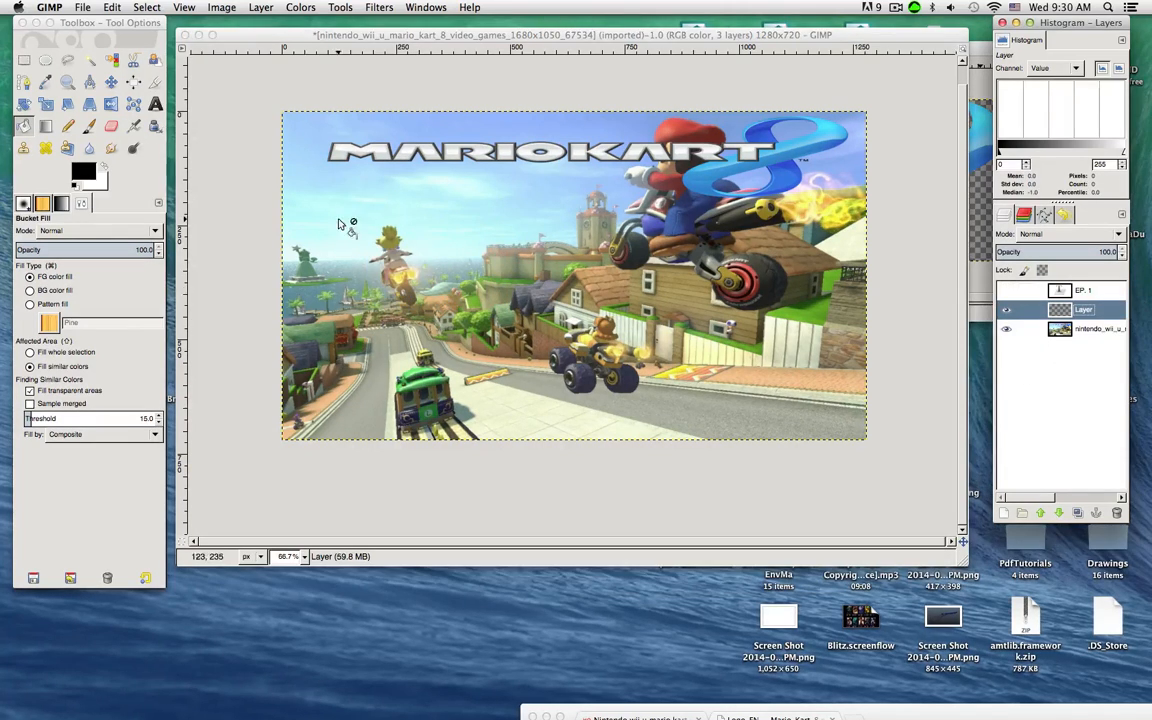
left_click(316, 210)
left_click(377, 237)
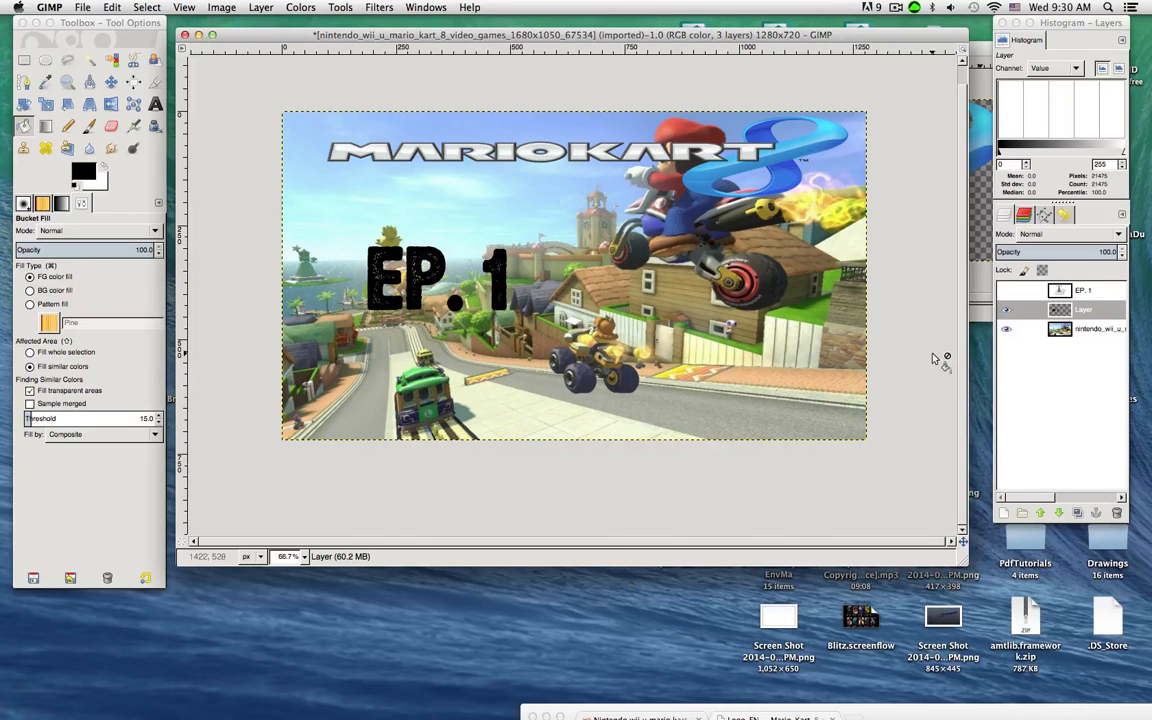
Undo the black fill and the hiding of the "EP. 1" text layer, and select its lettering again with Alpha to Selection
key("ctrl+z")
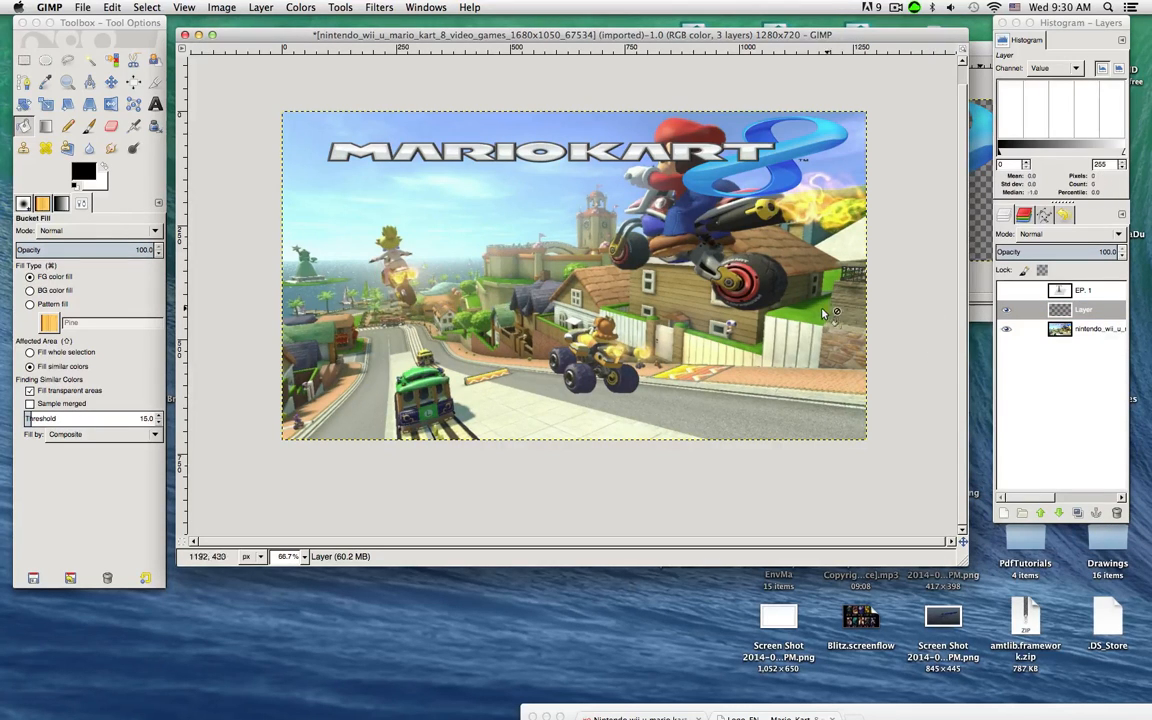
key("ctrl+z")
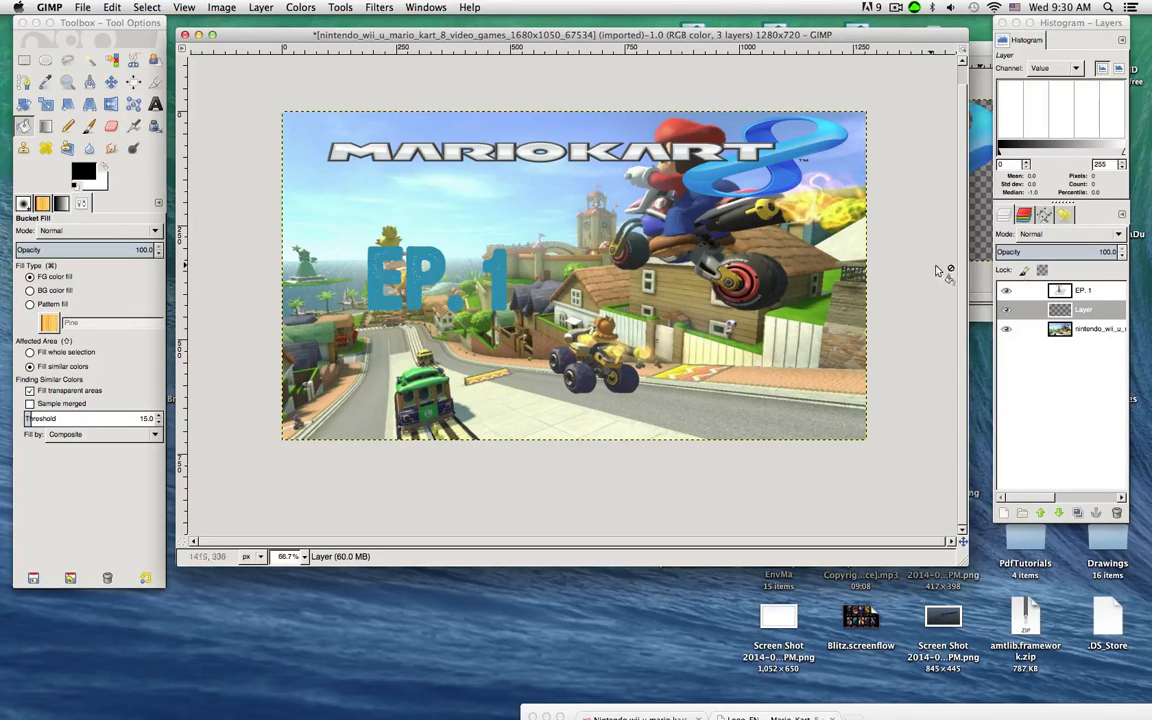
left_click(1082, 290)
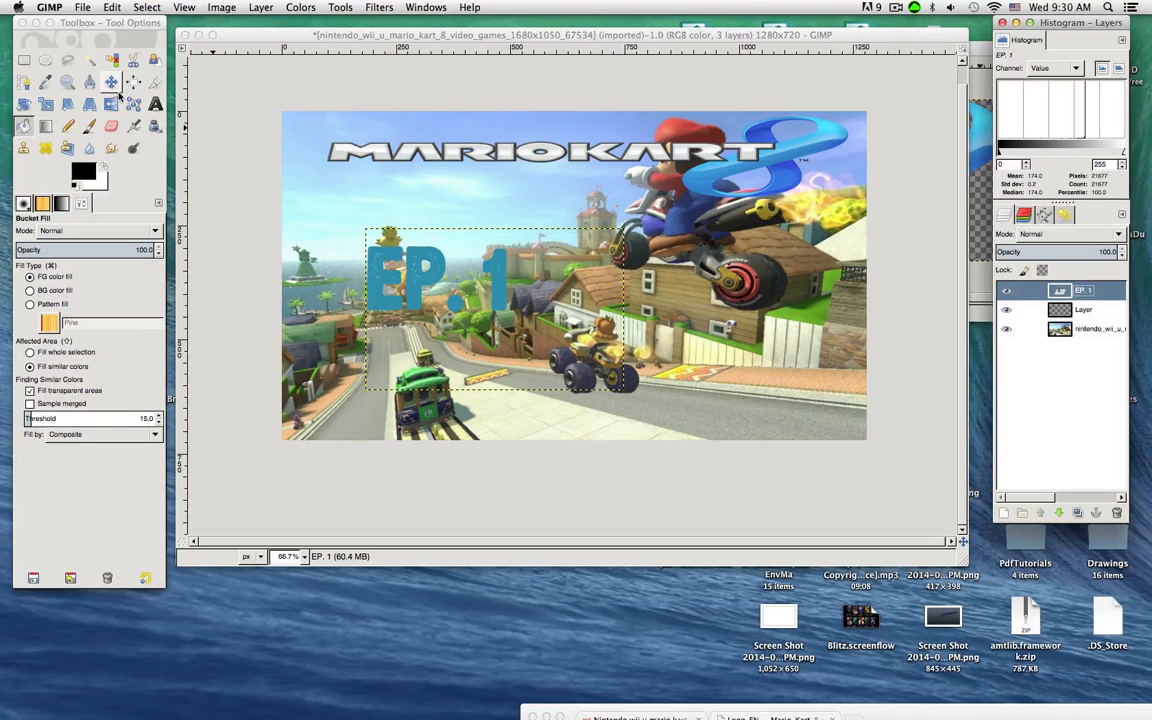
left_click(24, 60)
right_click(1092, 290)
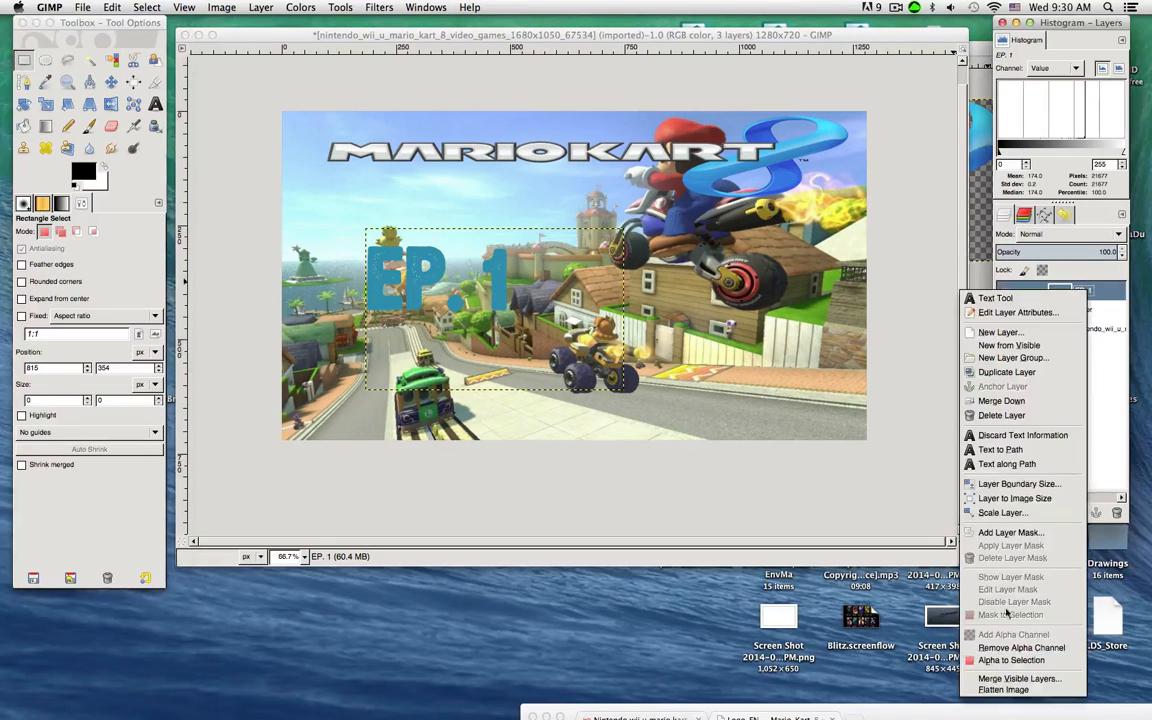
left_click(915, 595)
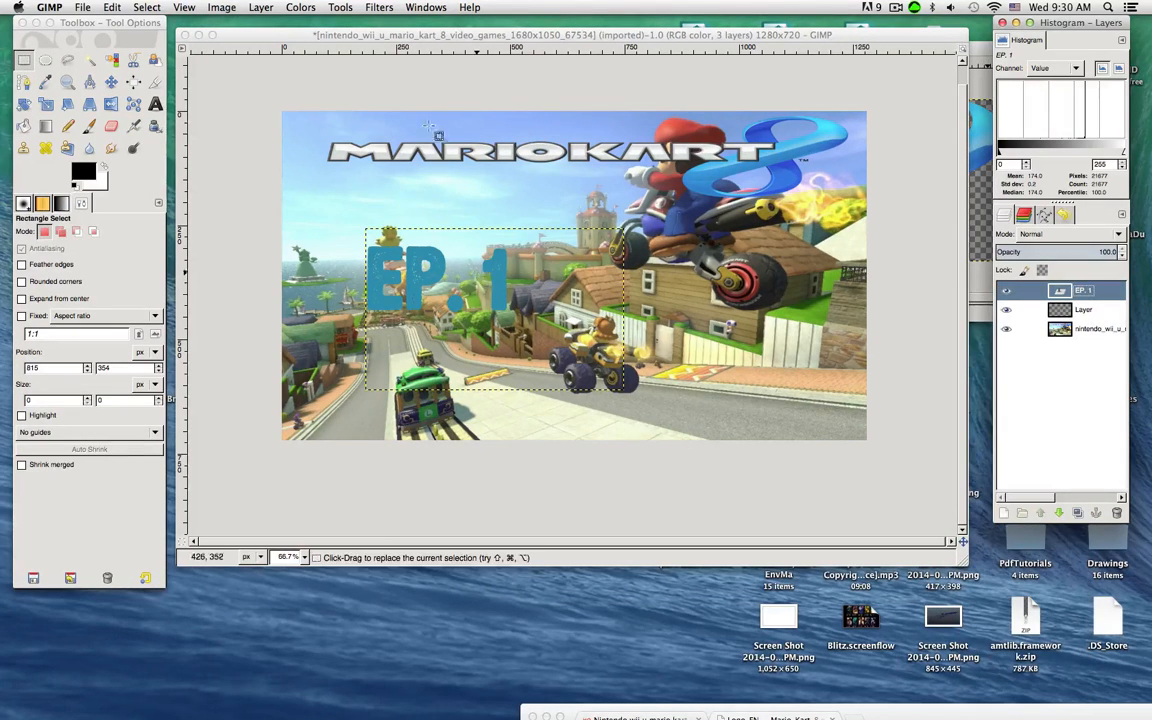
Grow the "EP. 1" lettering selection by 5 px
left_click(150, 7)
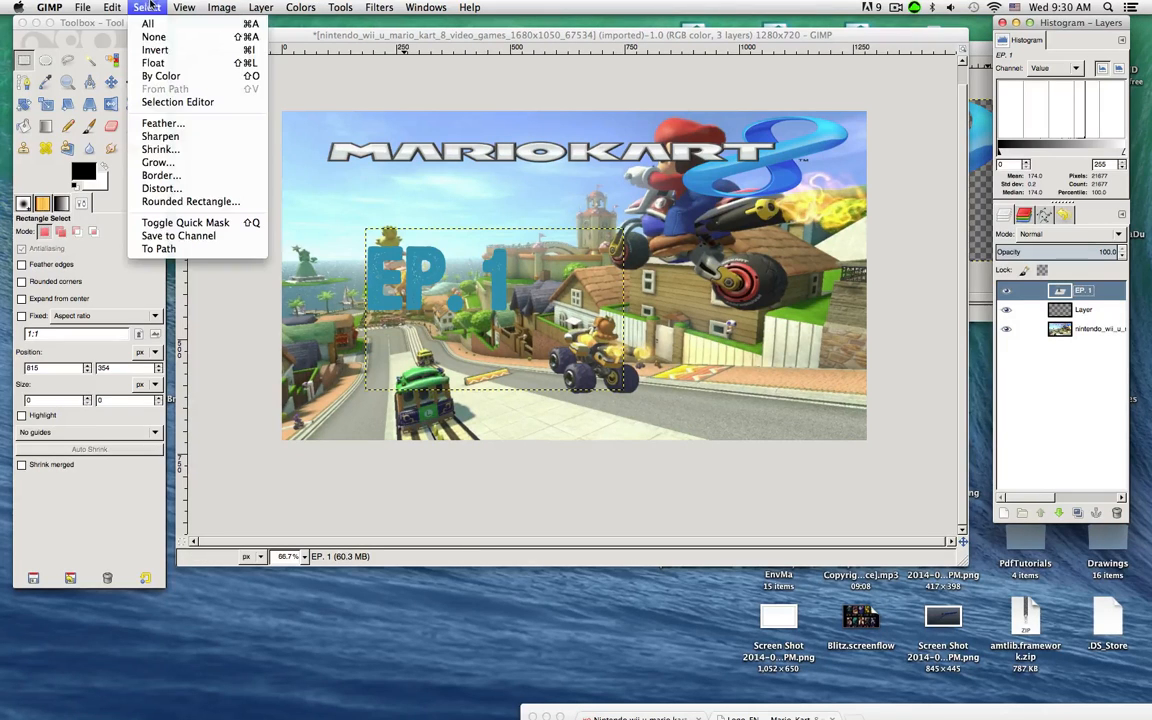
left_click(157, 163)
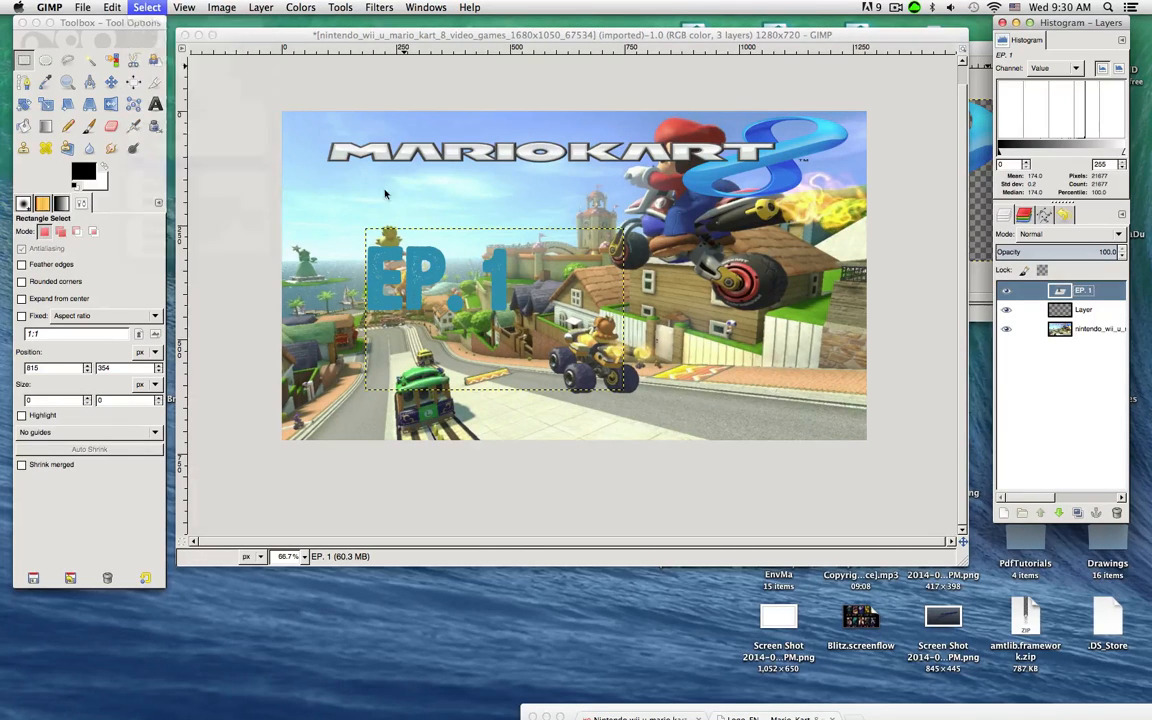
type("5")
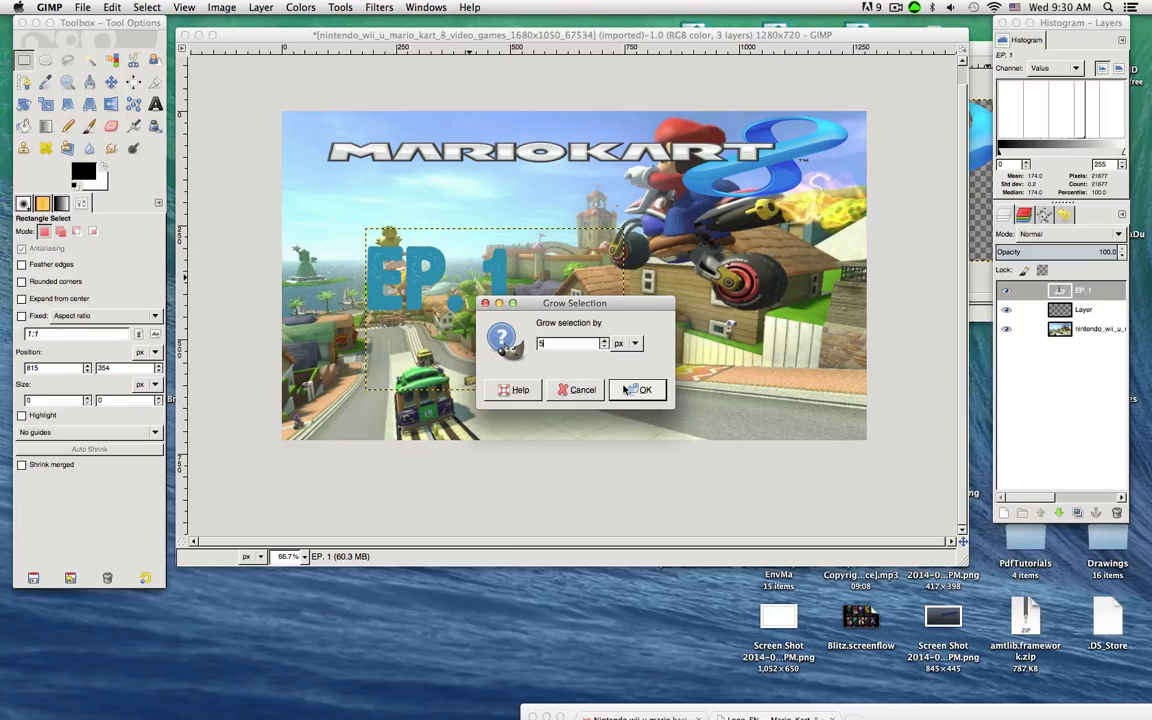
key("Return")
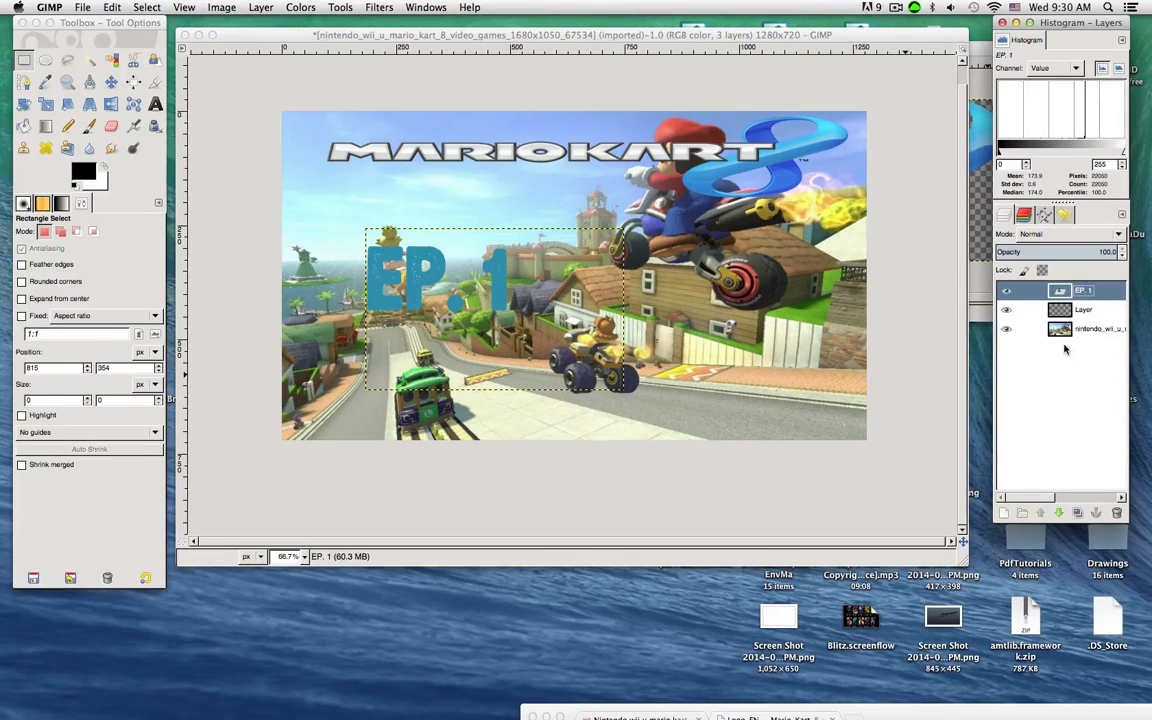
Make the blank layer beneath the caption active for Bucket Fill and set the foreground colour to blue 2d2ddb
left_click(1092, 316)
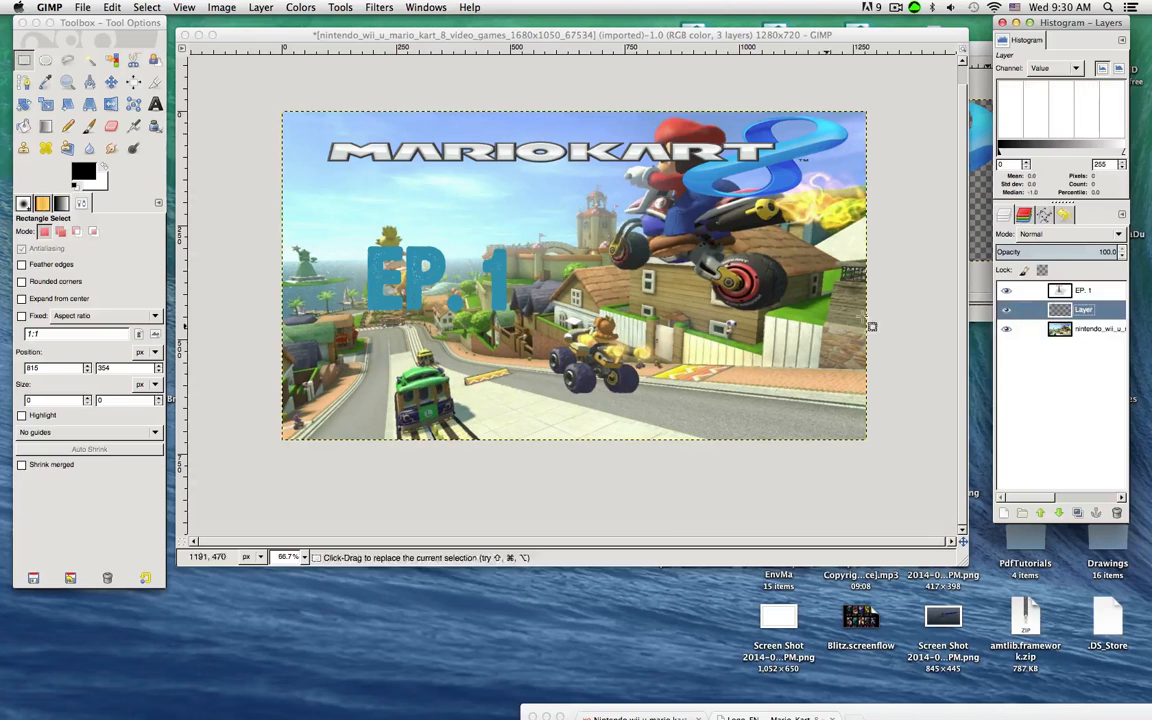
left_click(24, 126)
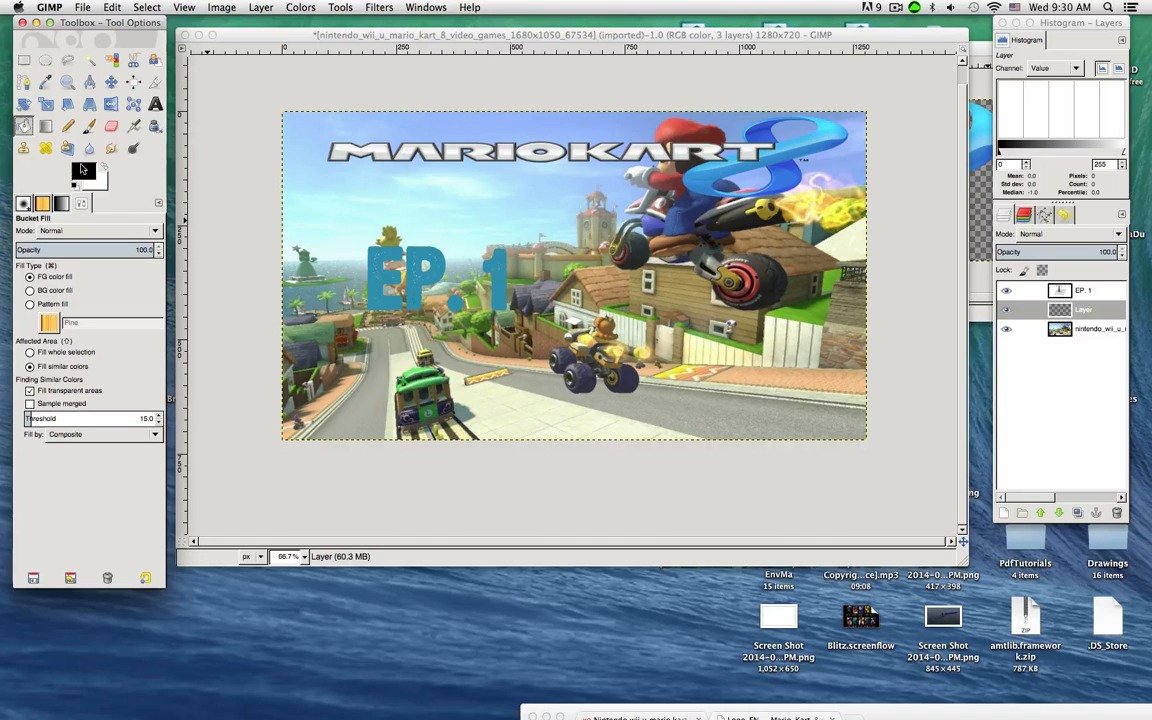
left_click(83, 174)
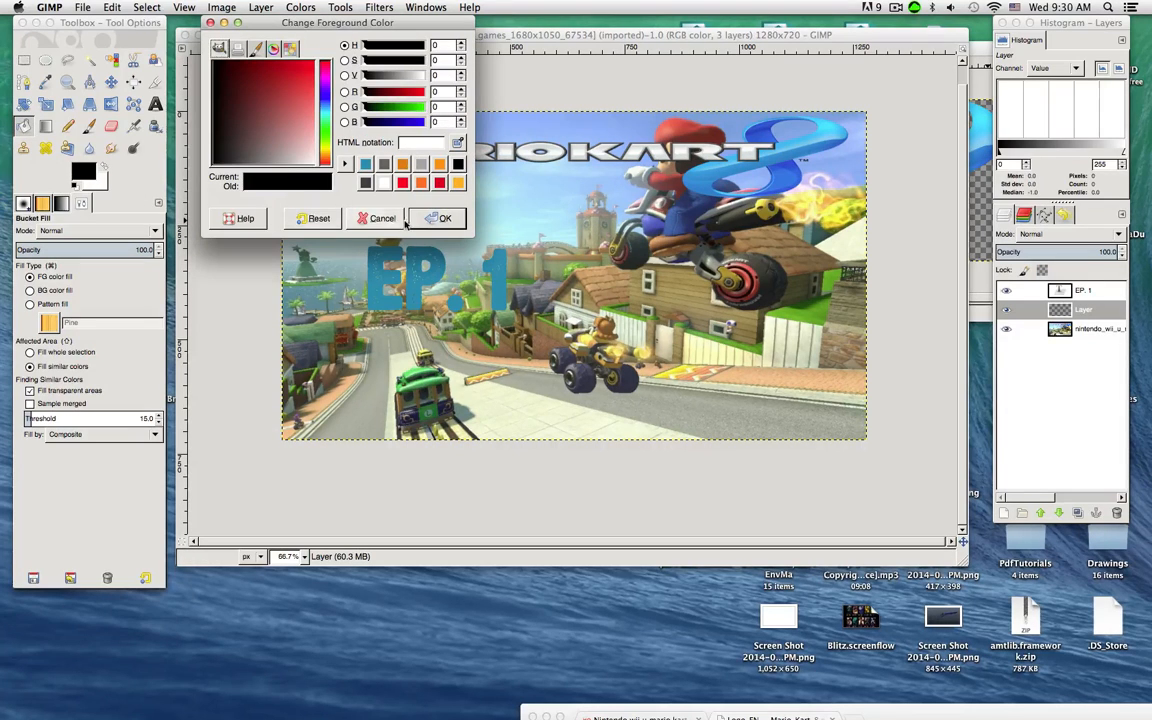
left_click_drag(412, 122, 427, 127)
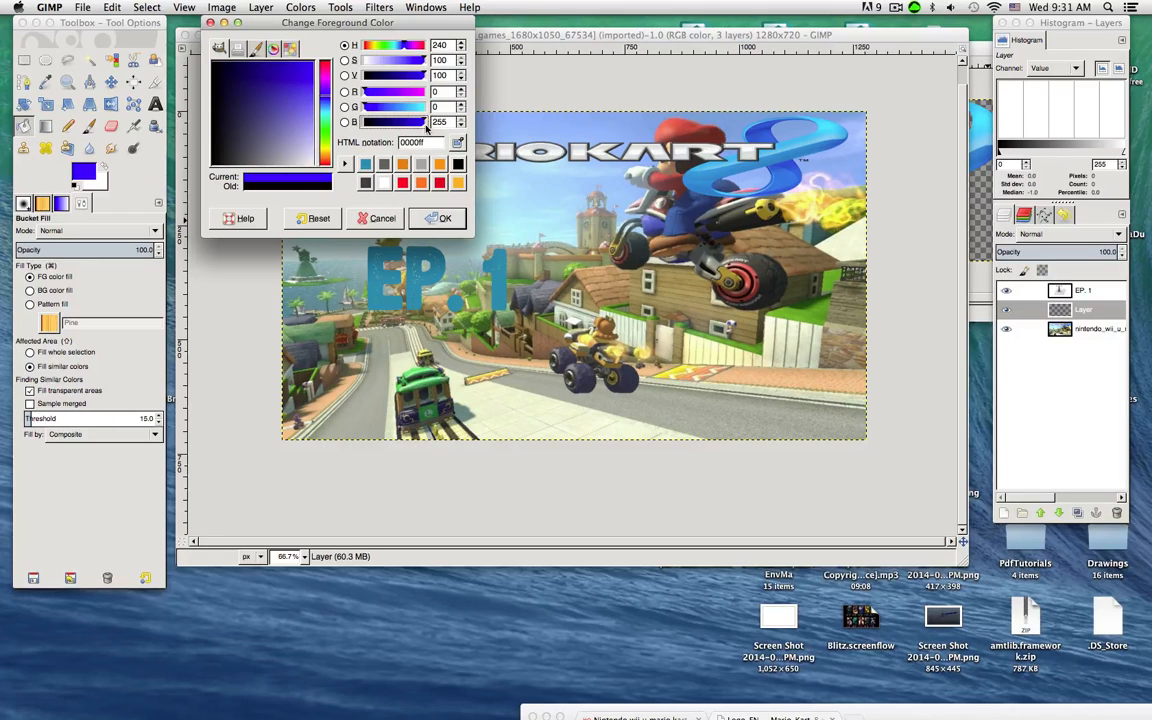
left_click_drag(312, 104, 300, 86)
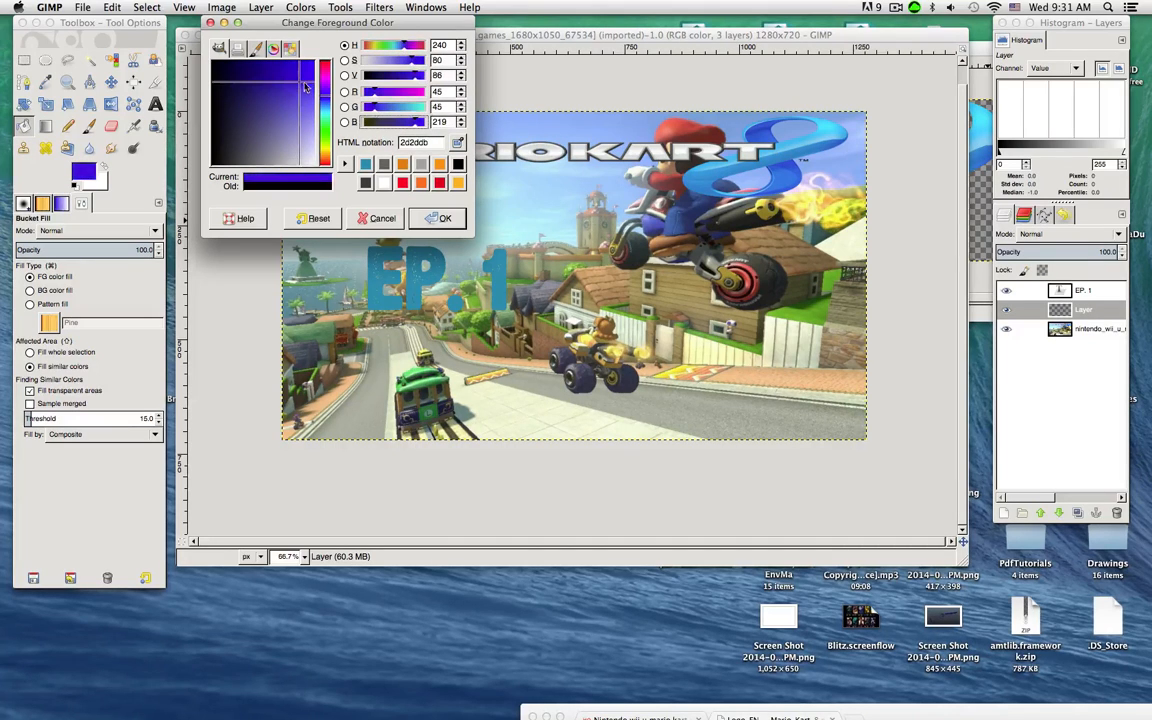
left_click(434, 222)
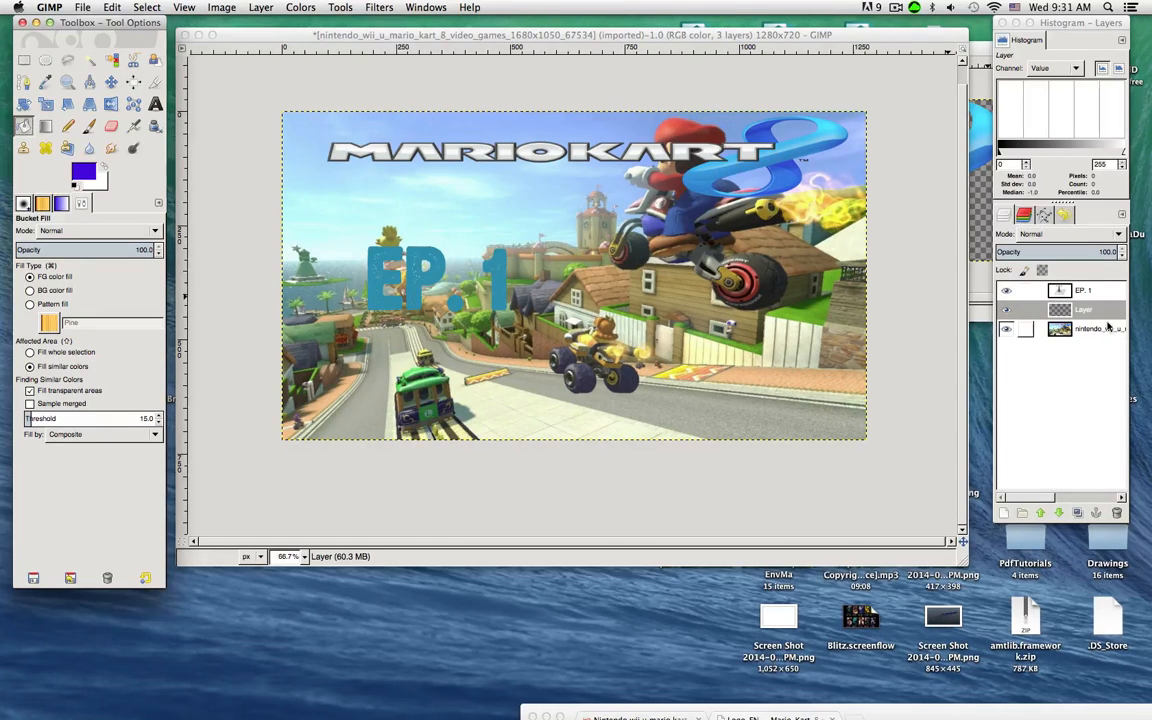
Bucket-fill the grown lettering selection on the blank layer with blue as an outline, and make the "EP. 1" layer active
left_click(1000, 296)
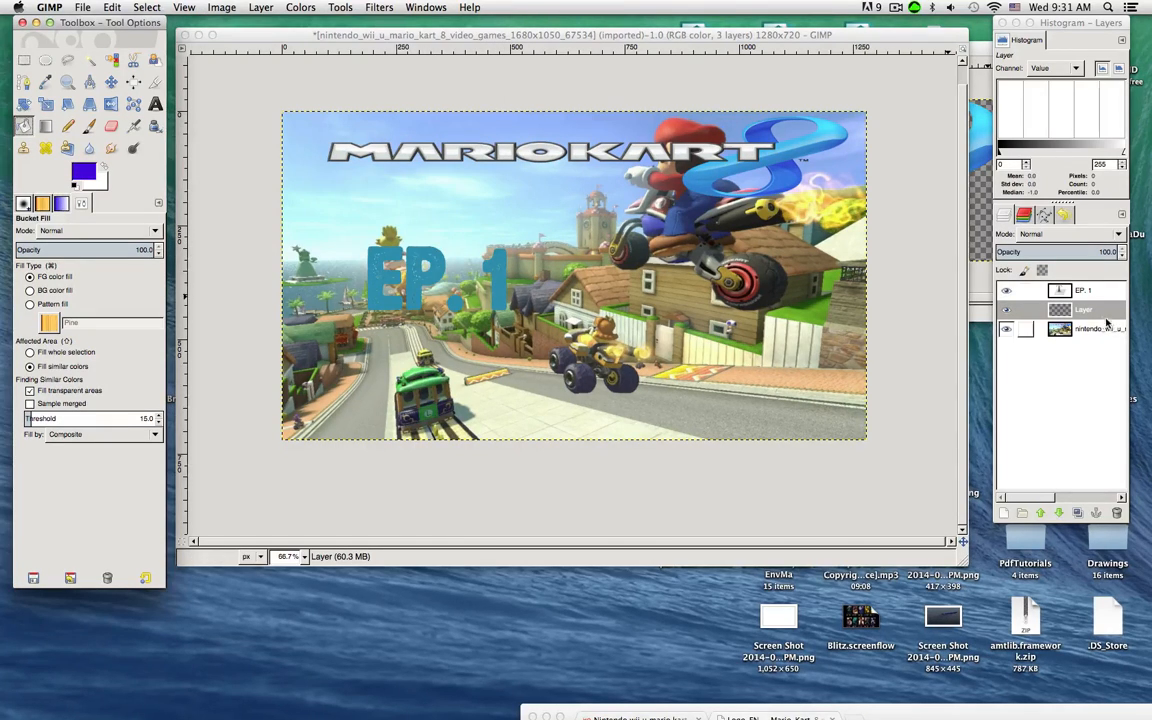
left_click(380, 283)
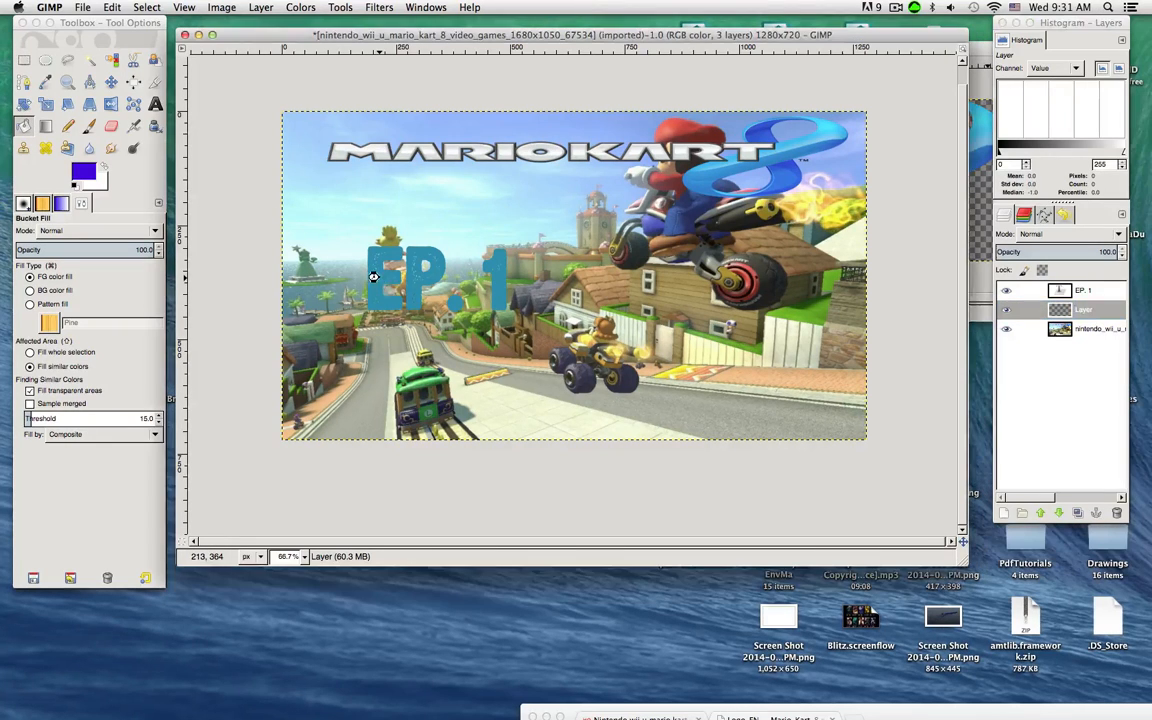
left_click(390, 285)
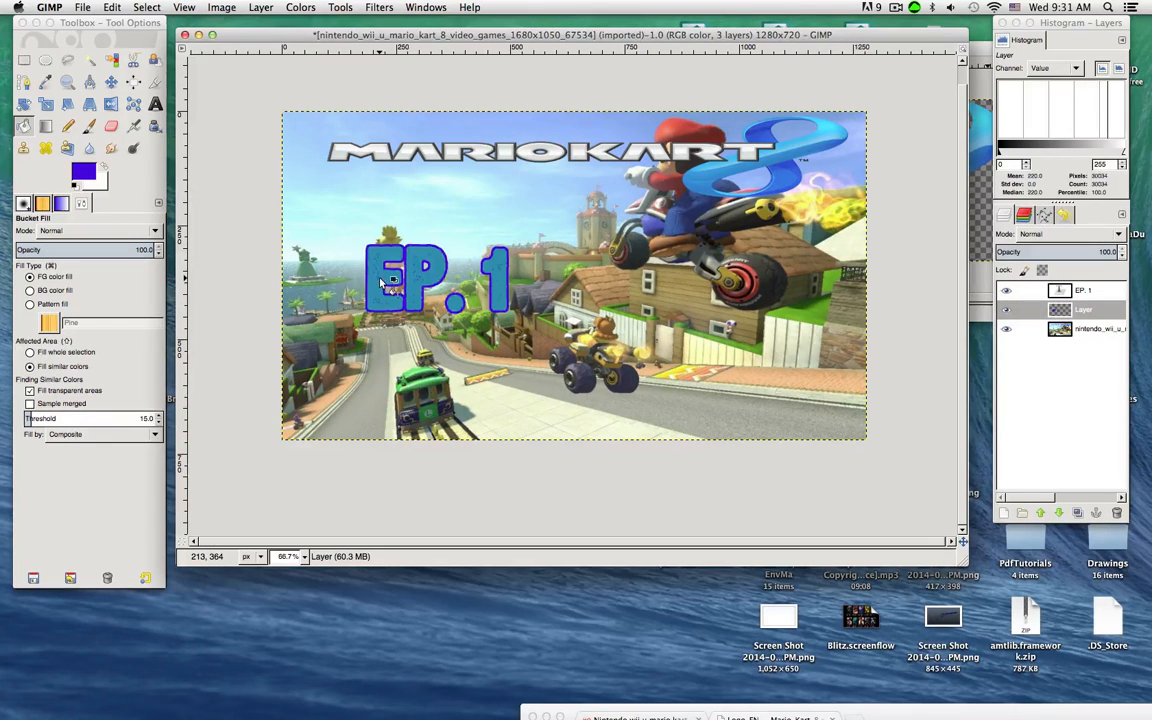
left_click(441, 298)
left_click(1119, 292)
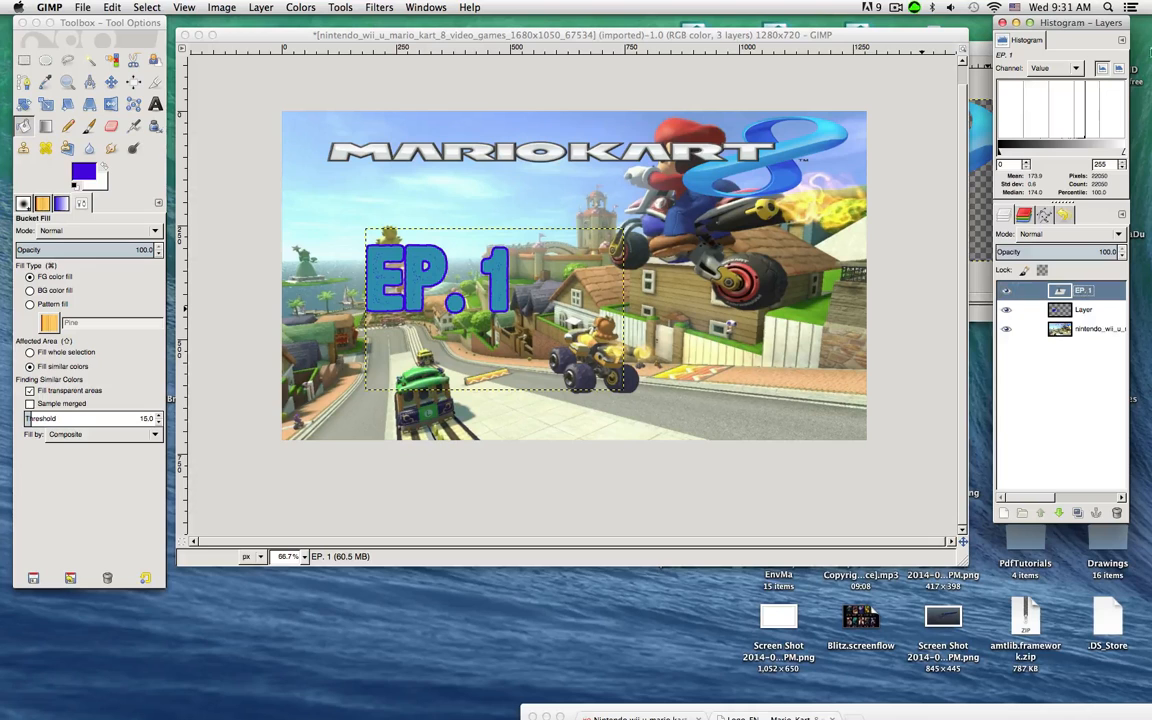
left_click(370, 101)
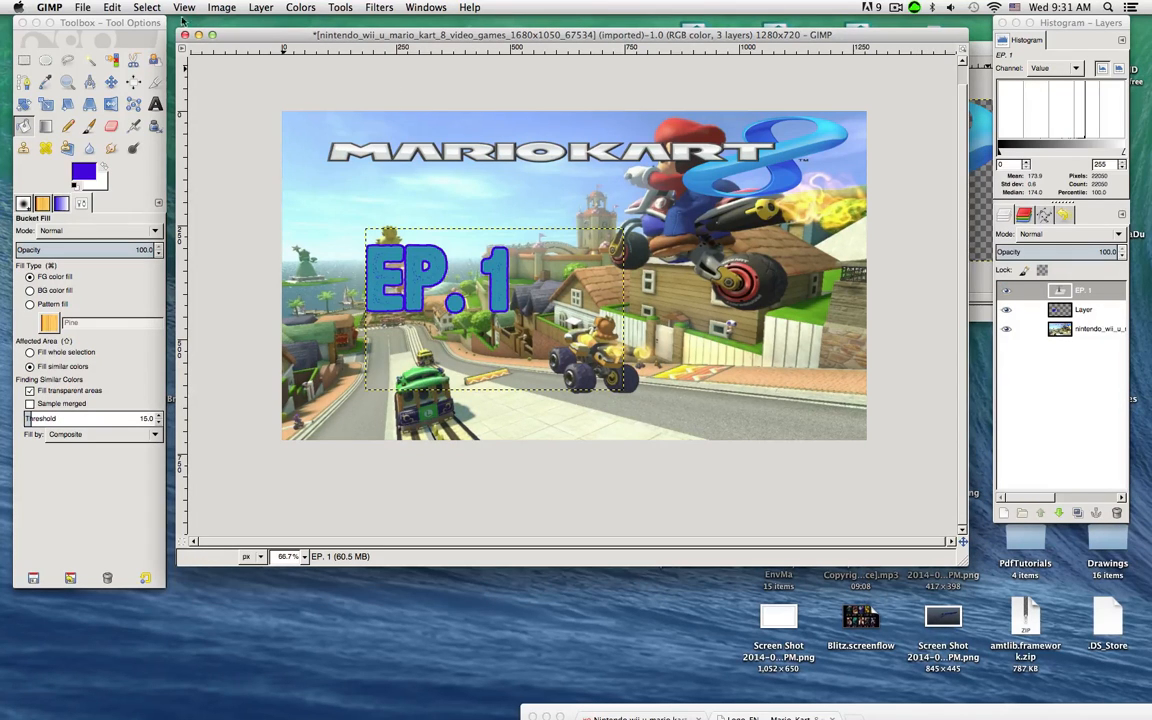
Export the thumbnail to the Desktop as nintendo_wii_u_mario_kart_8_video_games_1680x1050_67534.jpg with JPEG quality 90
left_click(83, 6)
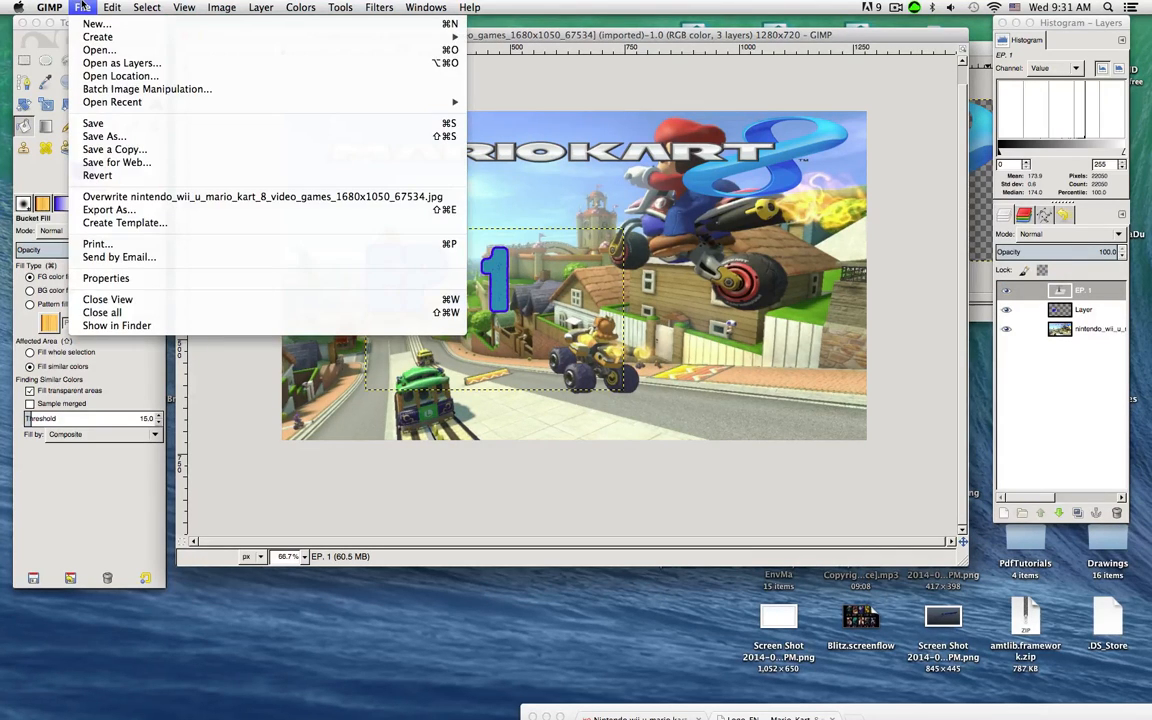
left_click(110, 209)
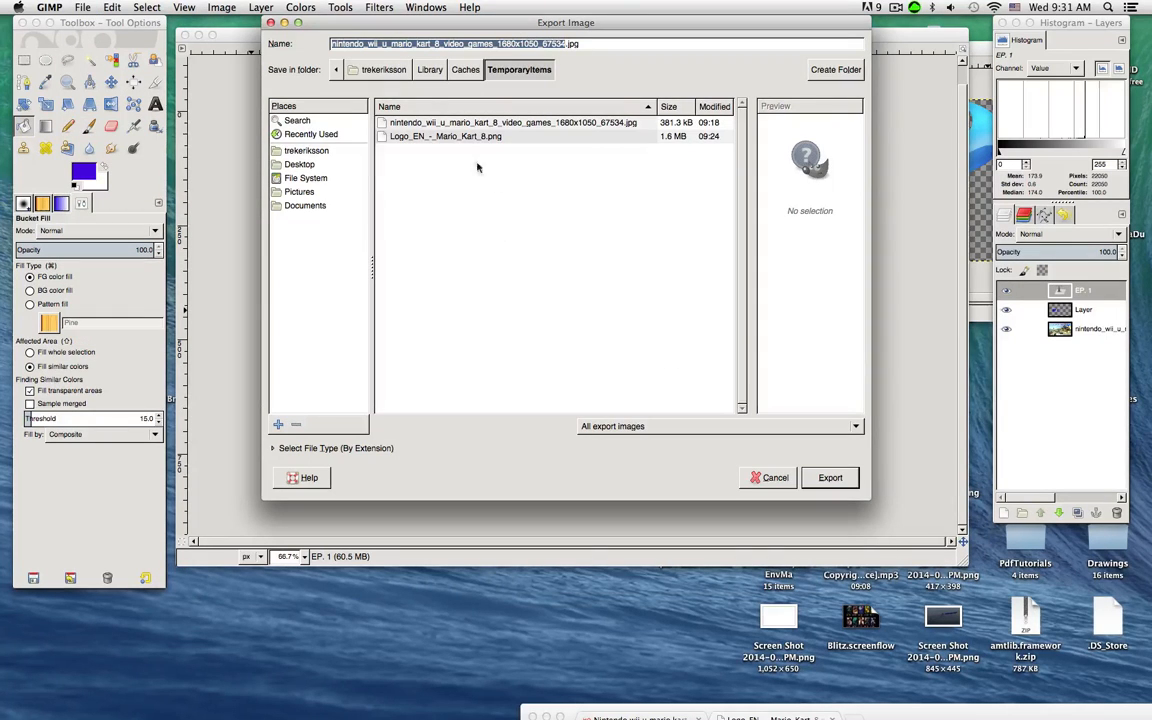
left_click(325, 166)
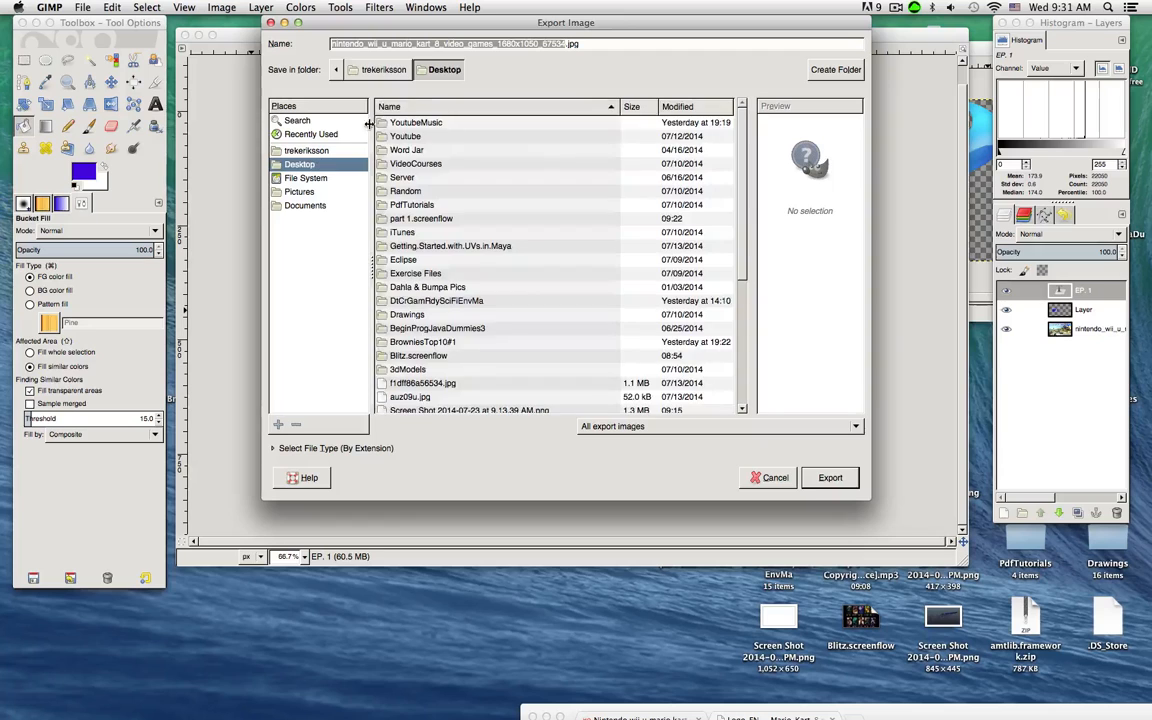
key("BackSpace")
type("nintendo_wii_u_mario_kart_8_video_games_1680x1050_67534")
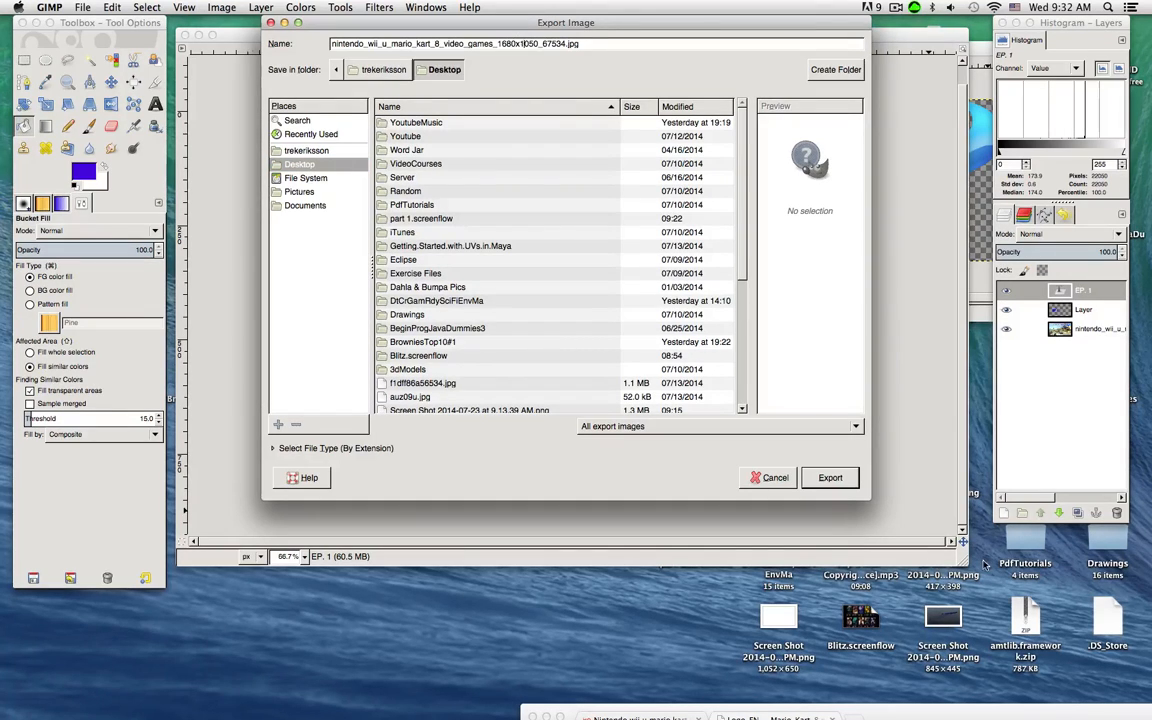
left_click(832, 479)
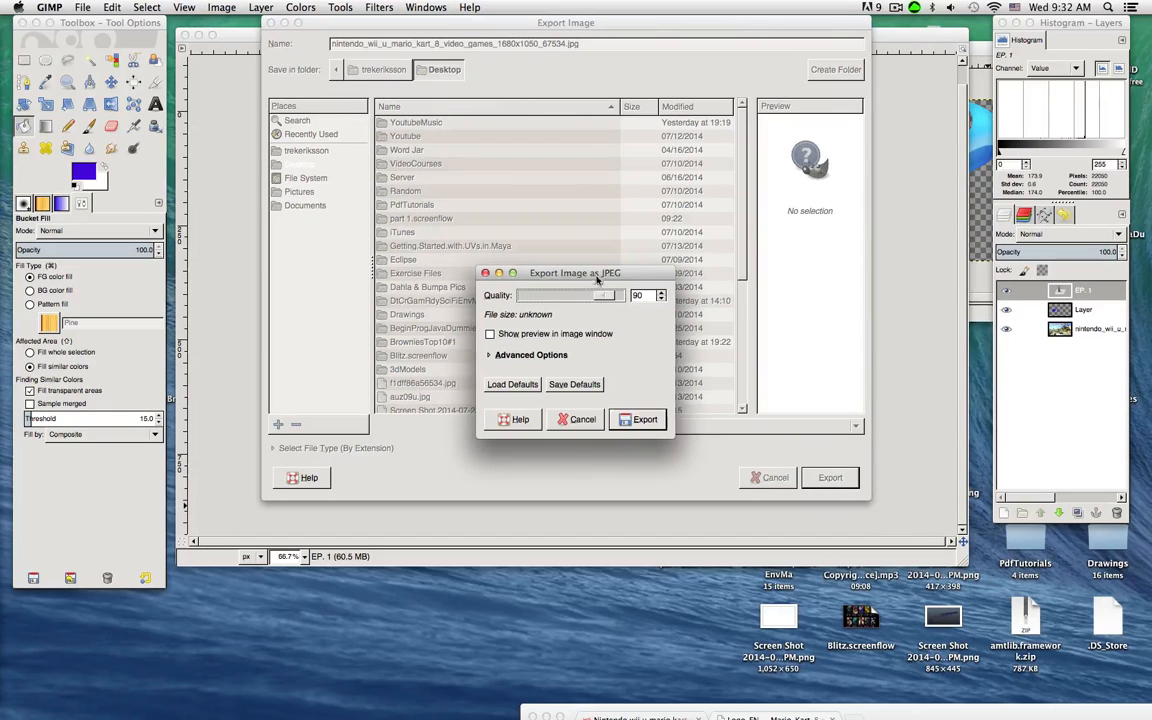
left_click(624, 421)
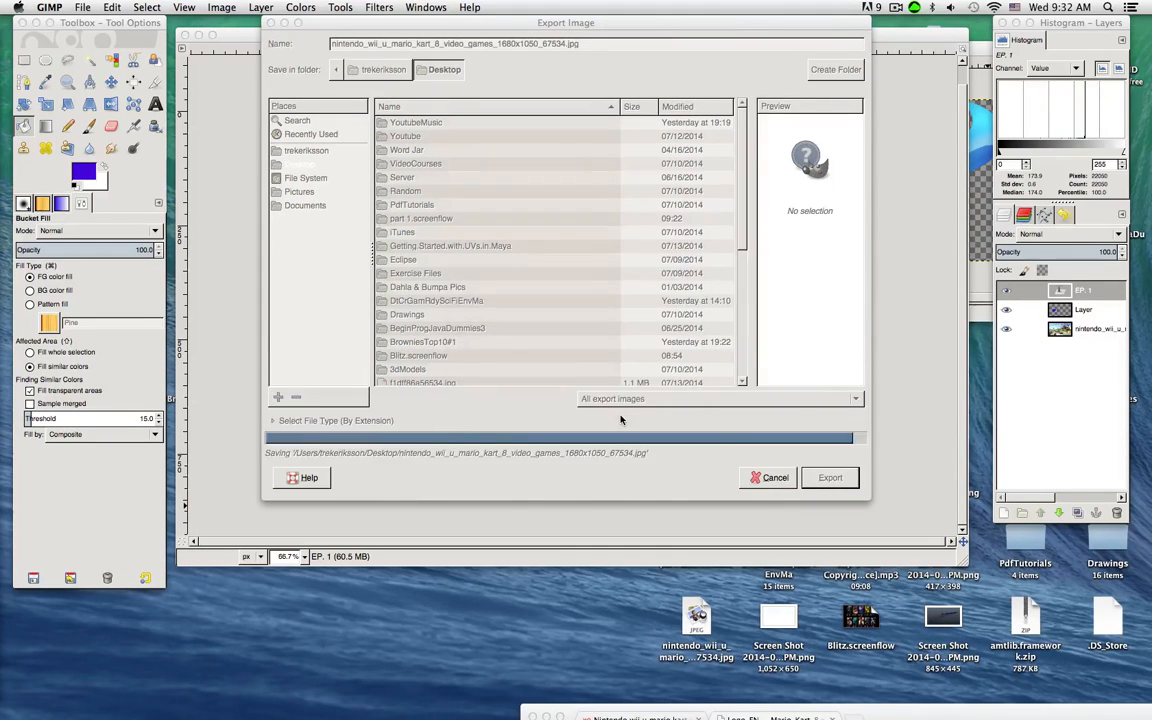
Open the exported JPEG from the desktop in Preview to examine the finished thumbnail, and close it
left_click(686, 610)
double_click(685, 604)
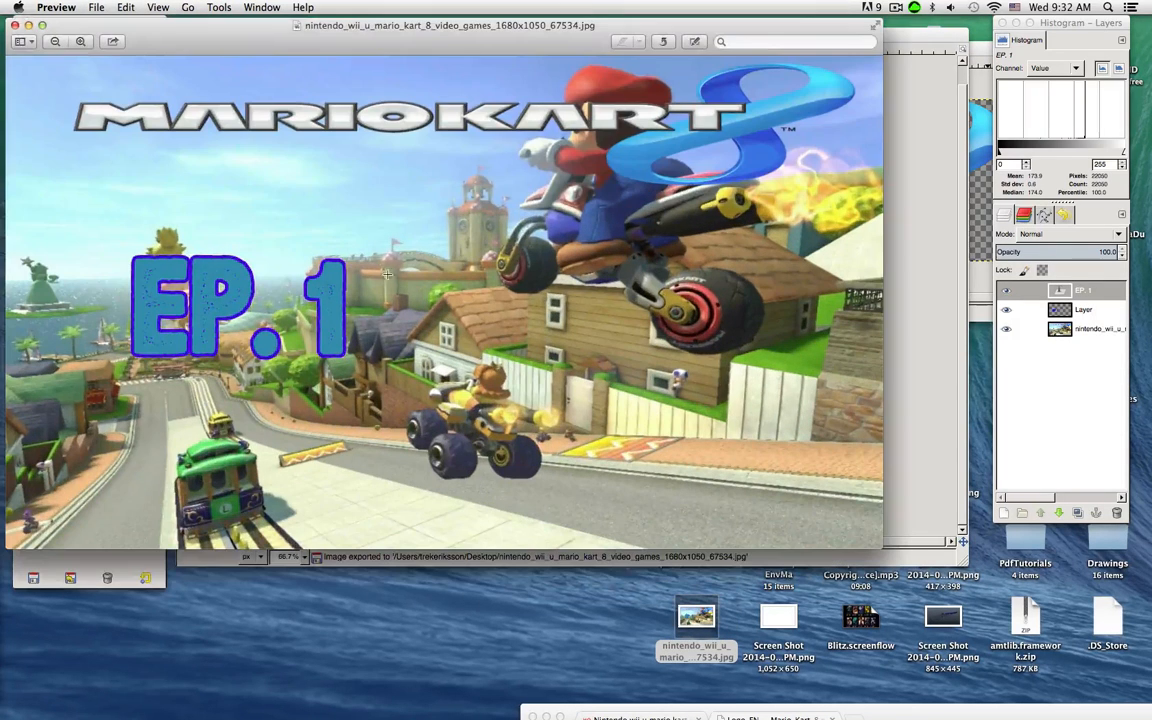
left_click(15, 24)
Close the thumbnail image, discarding its changes, and close the remaining Mario Kart 8 logo image window
left_click(184, 35)
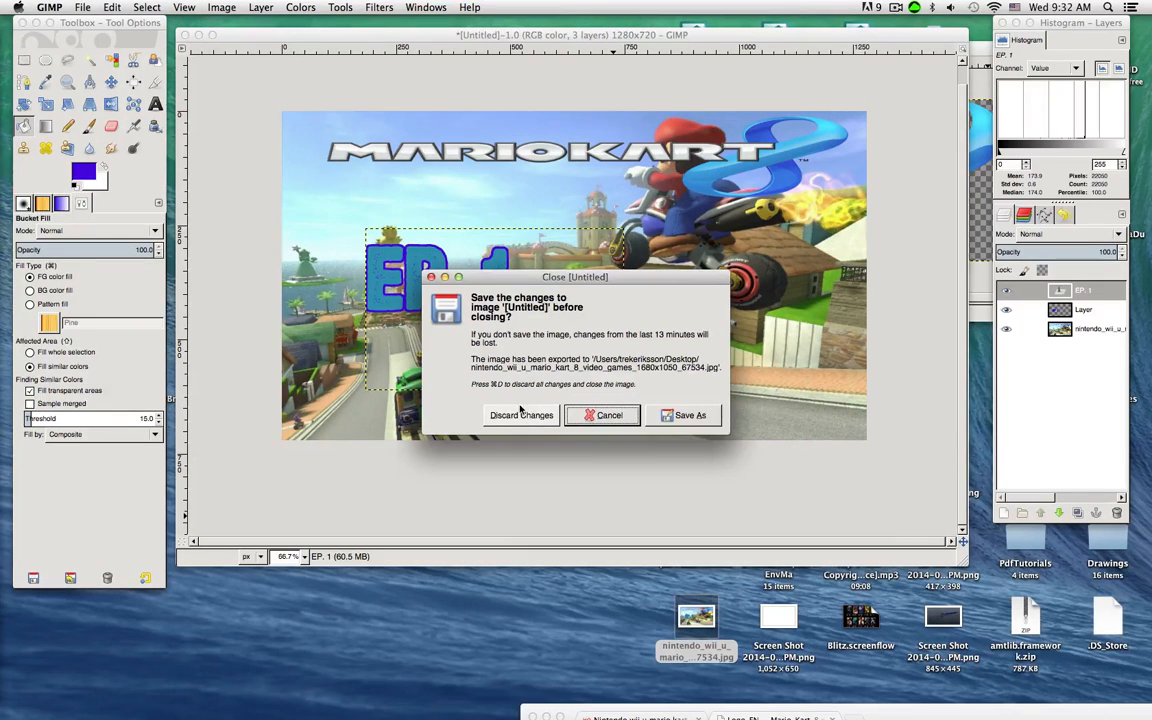
left_click(540, 416)
left_click(347, 48)
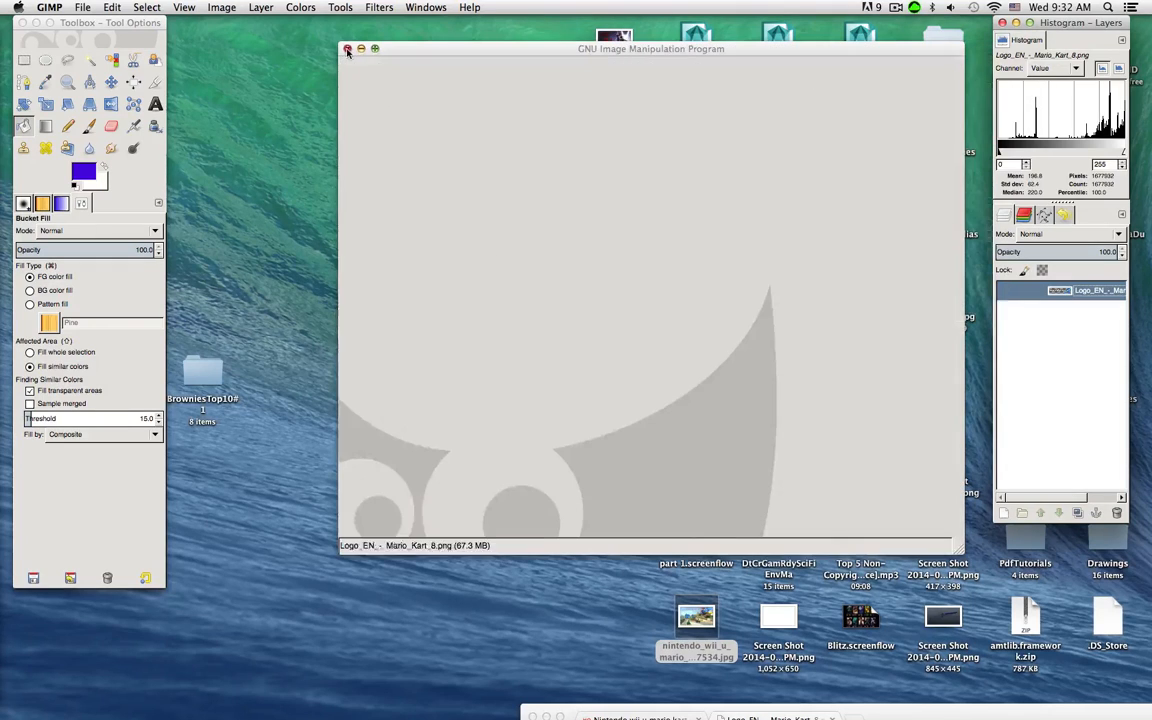
left_click(348, 49)
Switch to Chrome, bring its window into view and search Google for "custom font"
left_click_drag(1002, 713, 529, 5)
left_click(414, 50)
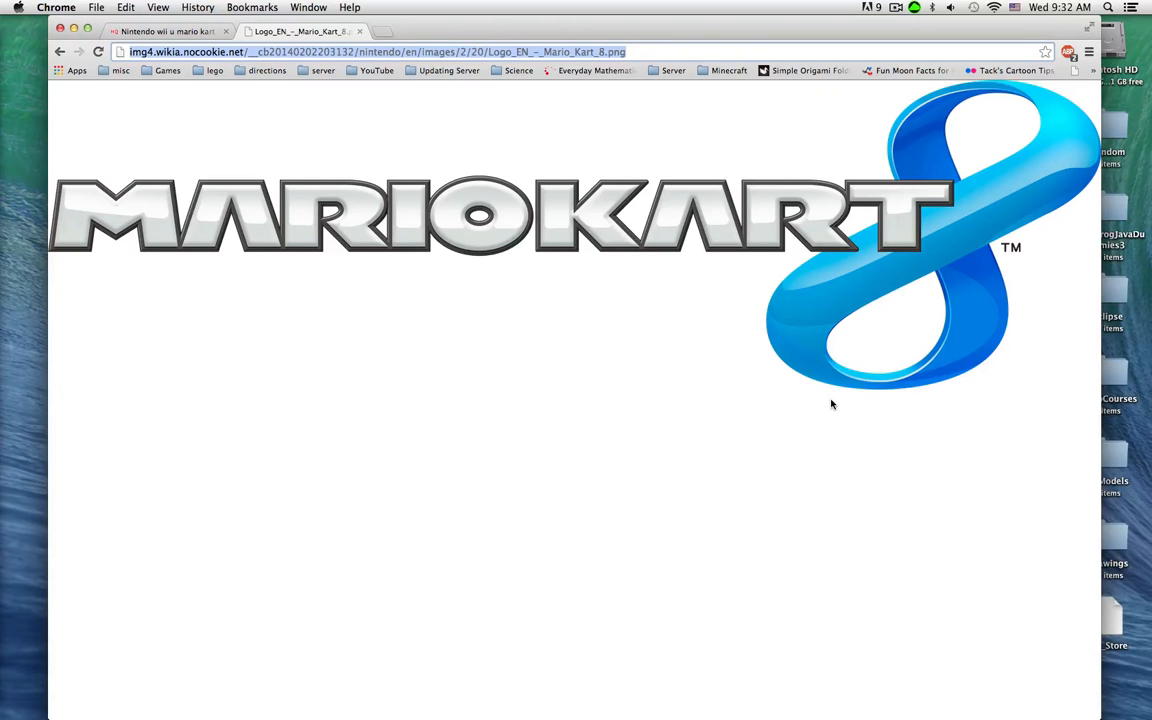
type("fonts")
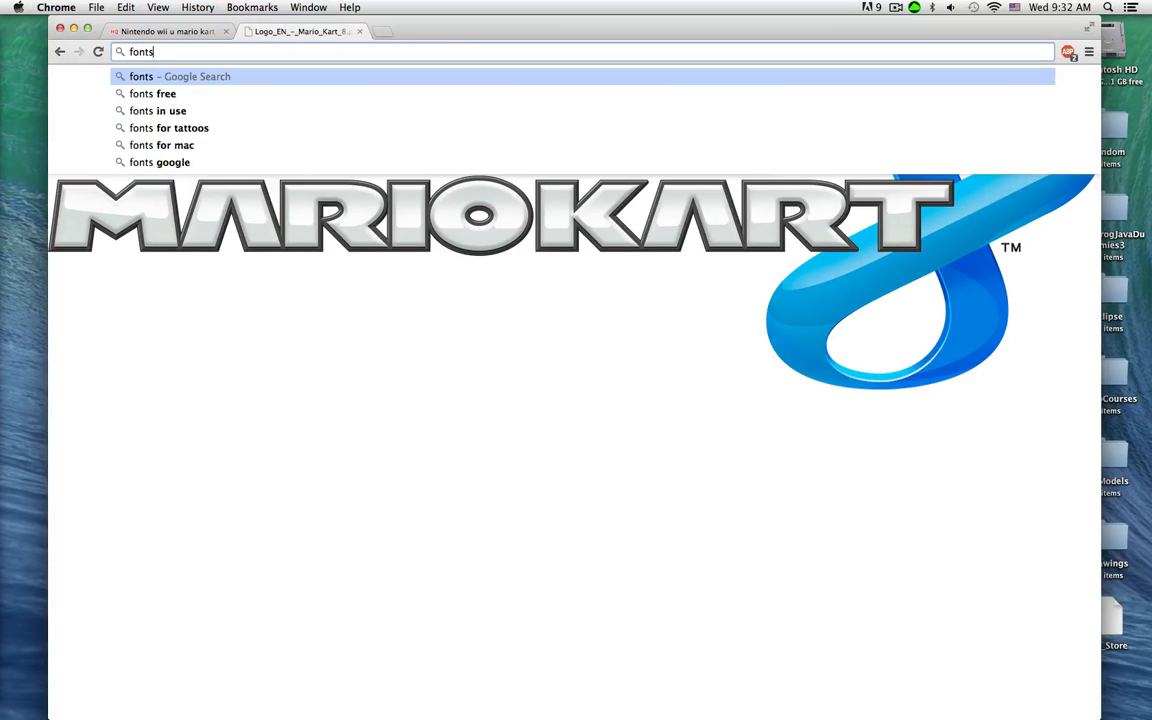
key("BackSpace")
key("BackSpace")
key("BackSpace")
key("BackSpace")
type("custo")
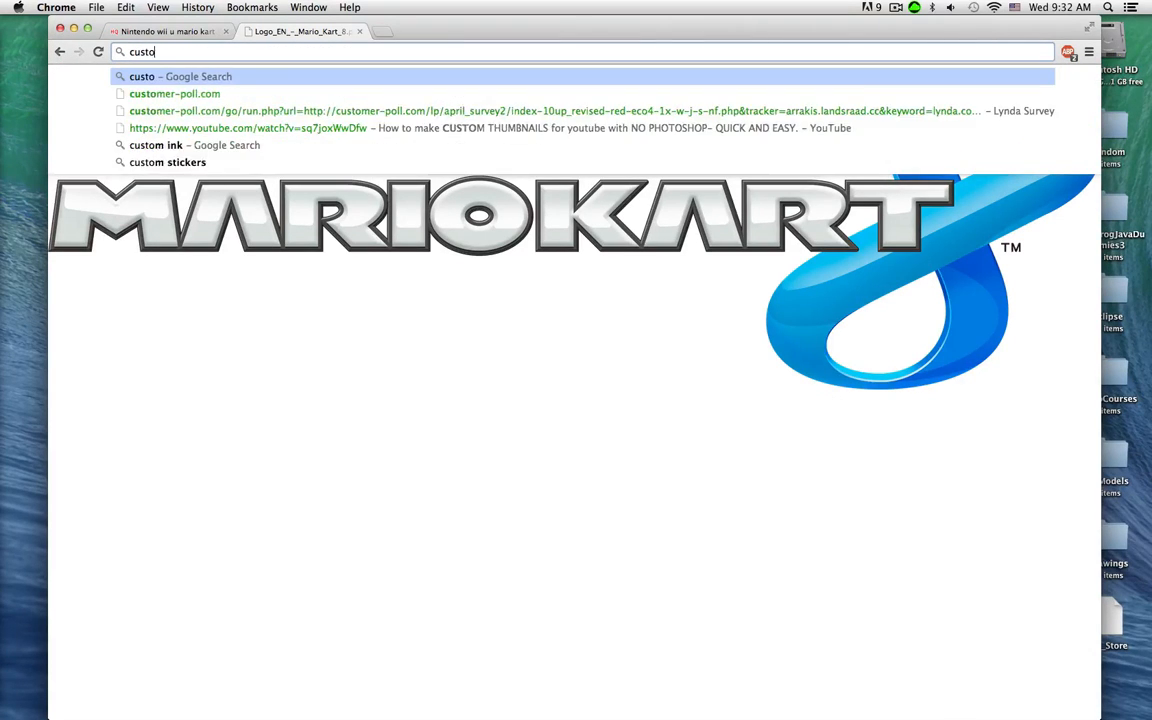
type("m font")
key("Return")
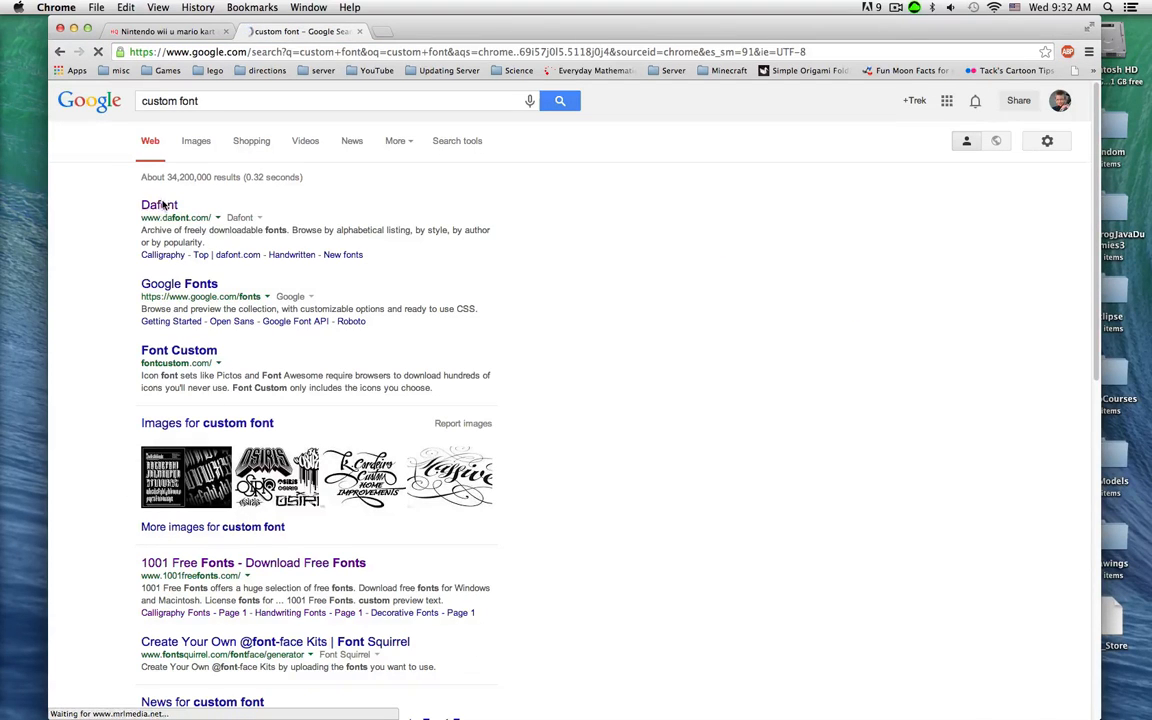
Open the Dafont website from the search results and go to its Dingbats > Sport font category
left_click(160, 205)
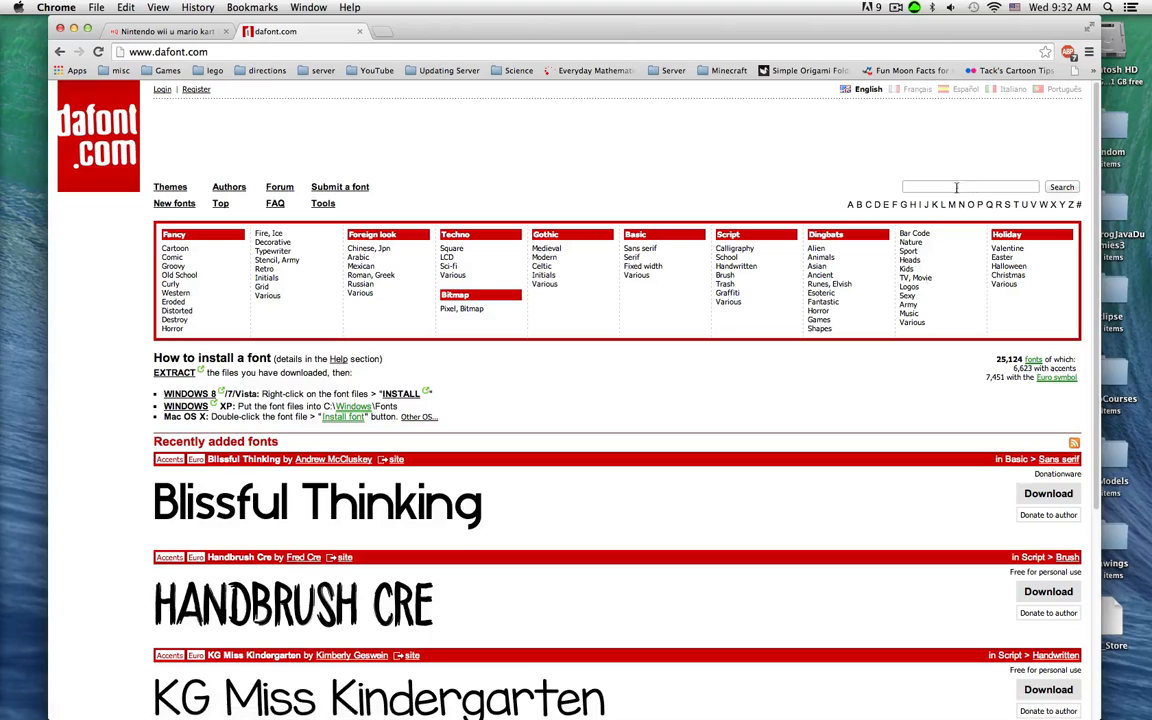
left_click(911, 251)
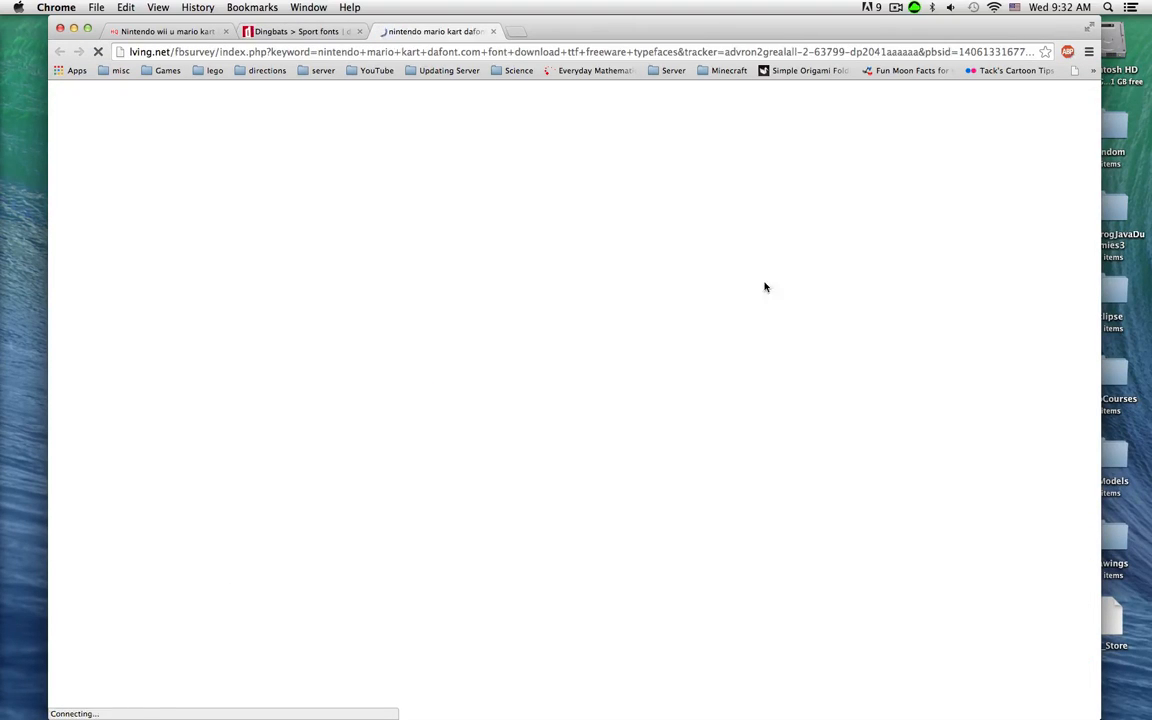
Dismiss the pop-up ad page and download the Capture It font from Dafont's Fancy > Stencil, Army category, saving capture_it.zip to the desktop
left_click(493, 32)
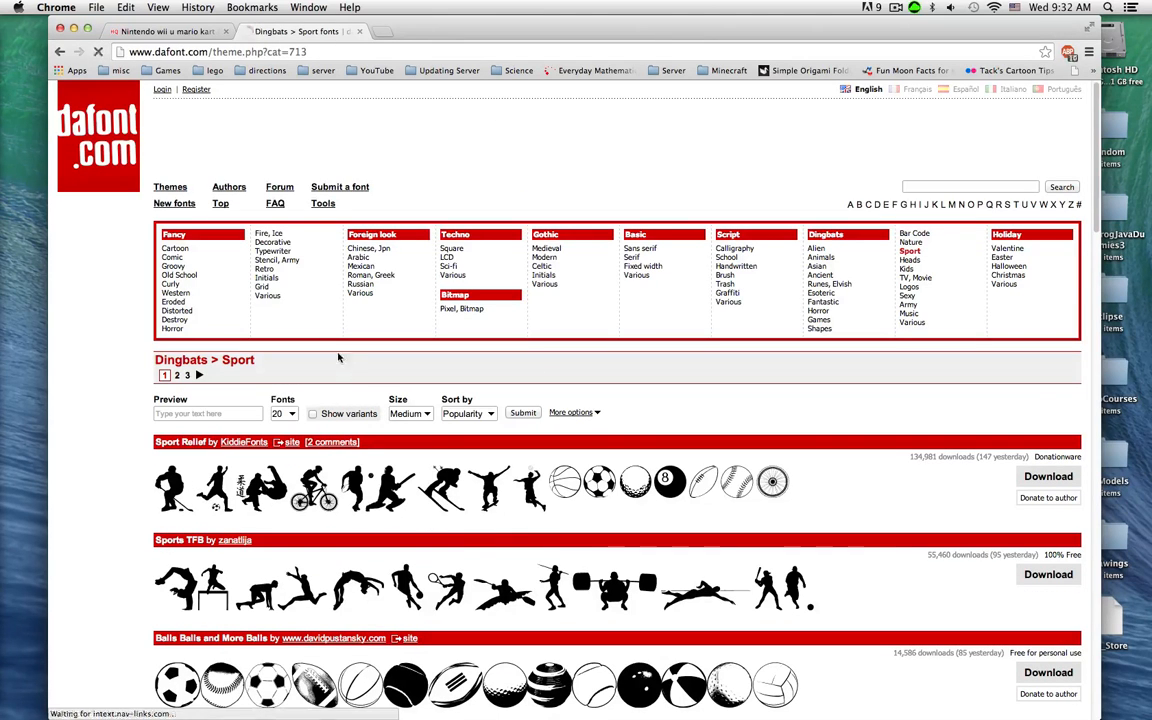
left_click(284, 261)
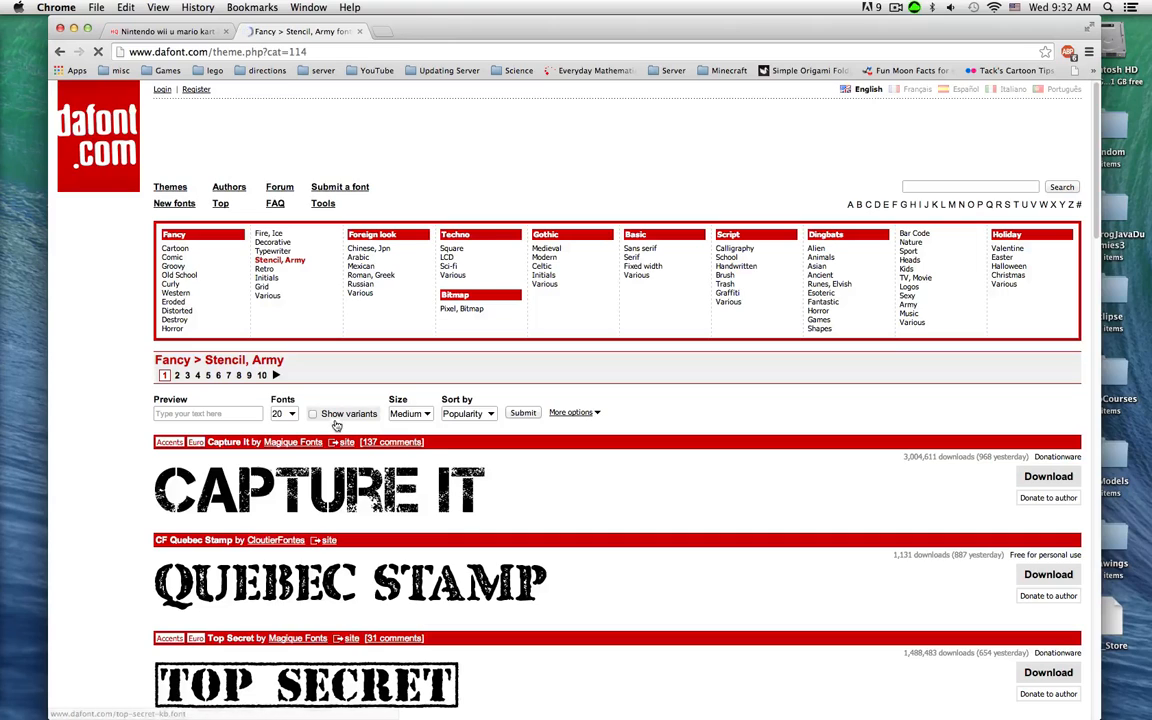
left_click(1055, 477)
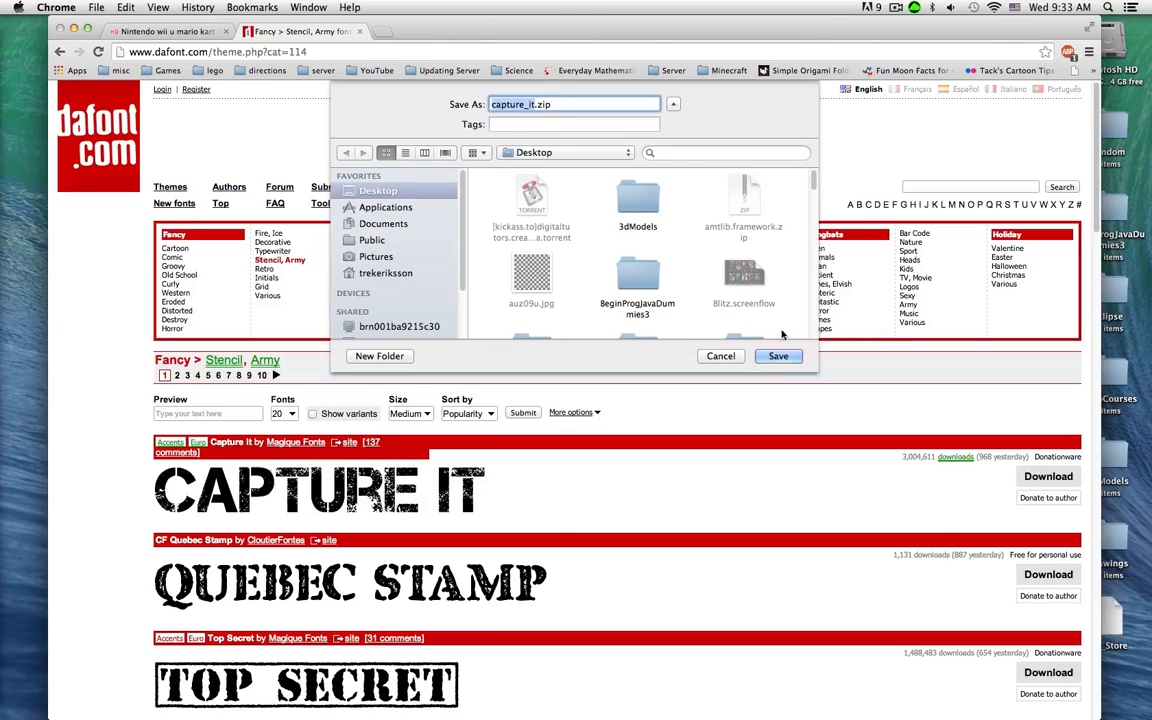
left_click(772, 358)
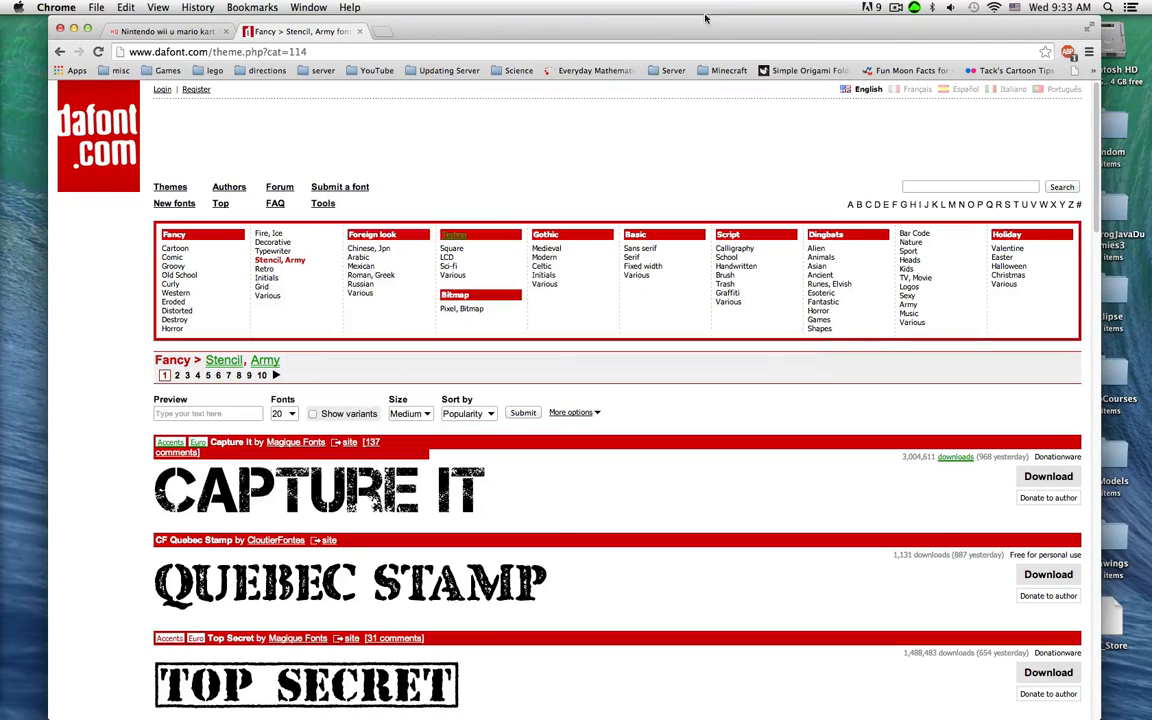
Move the browser window out of the way, extract capture_it.zip on the desktop and open the extracted capture_it folder
left_click_drag(693, 29, 721, 718)
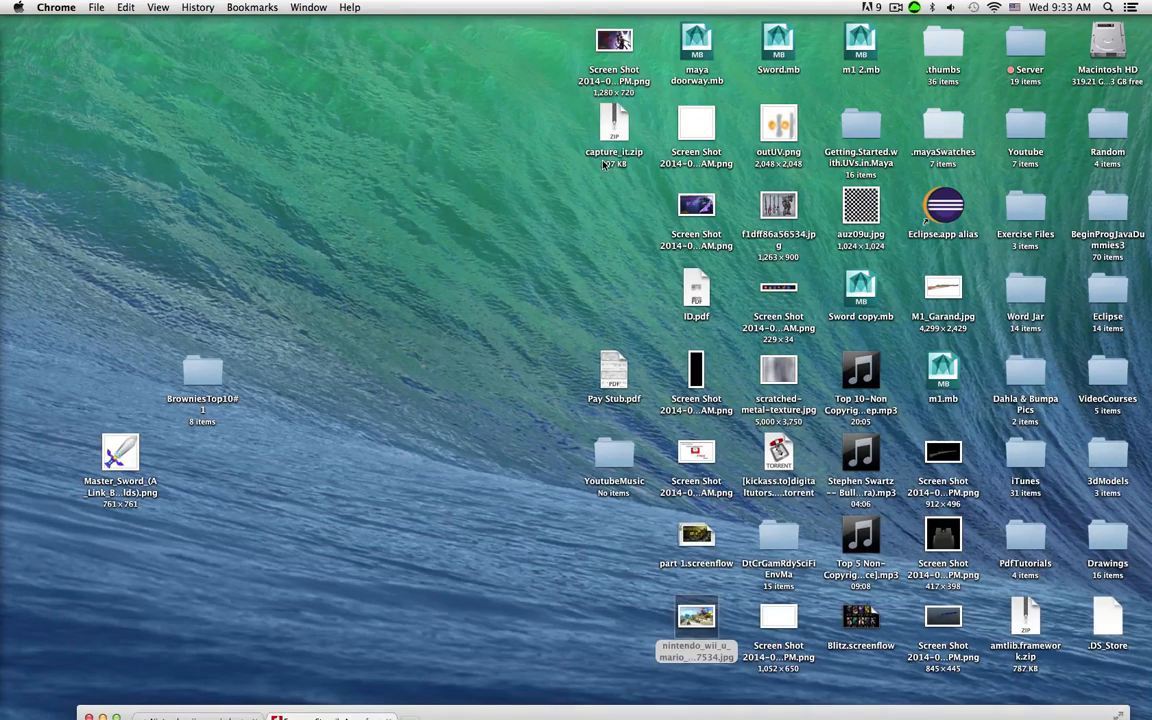
left_click(605, 140)
double_click(605, 140)
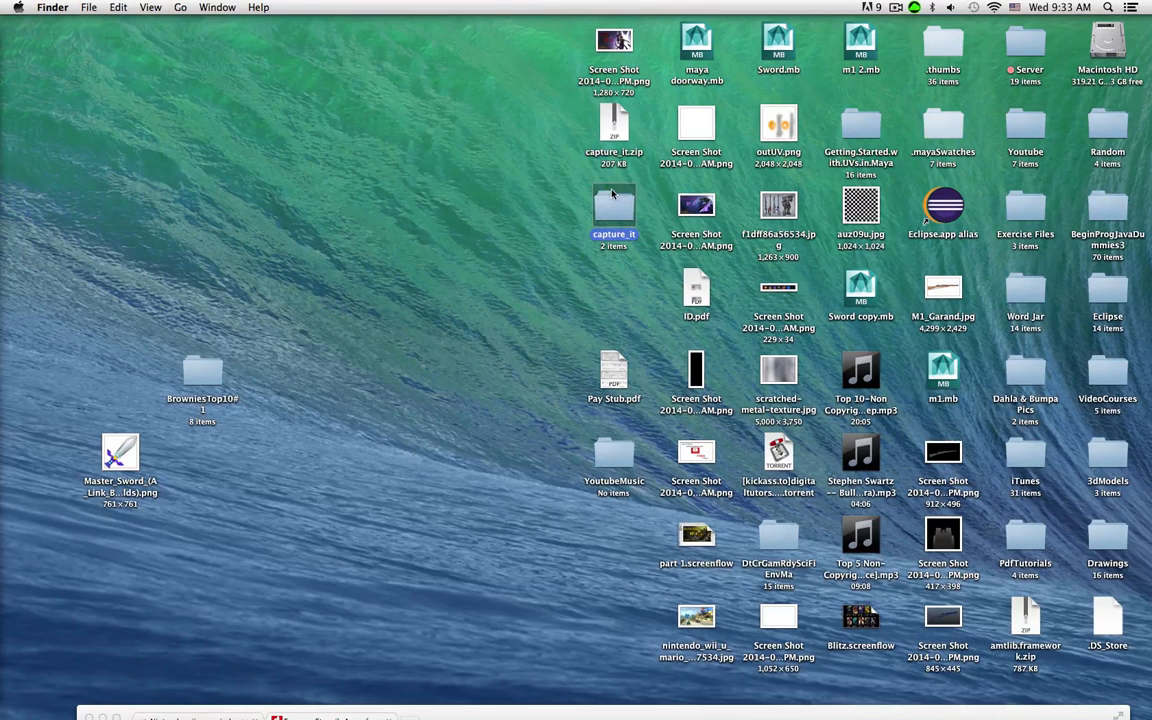
double_click(613, 200)
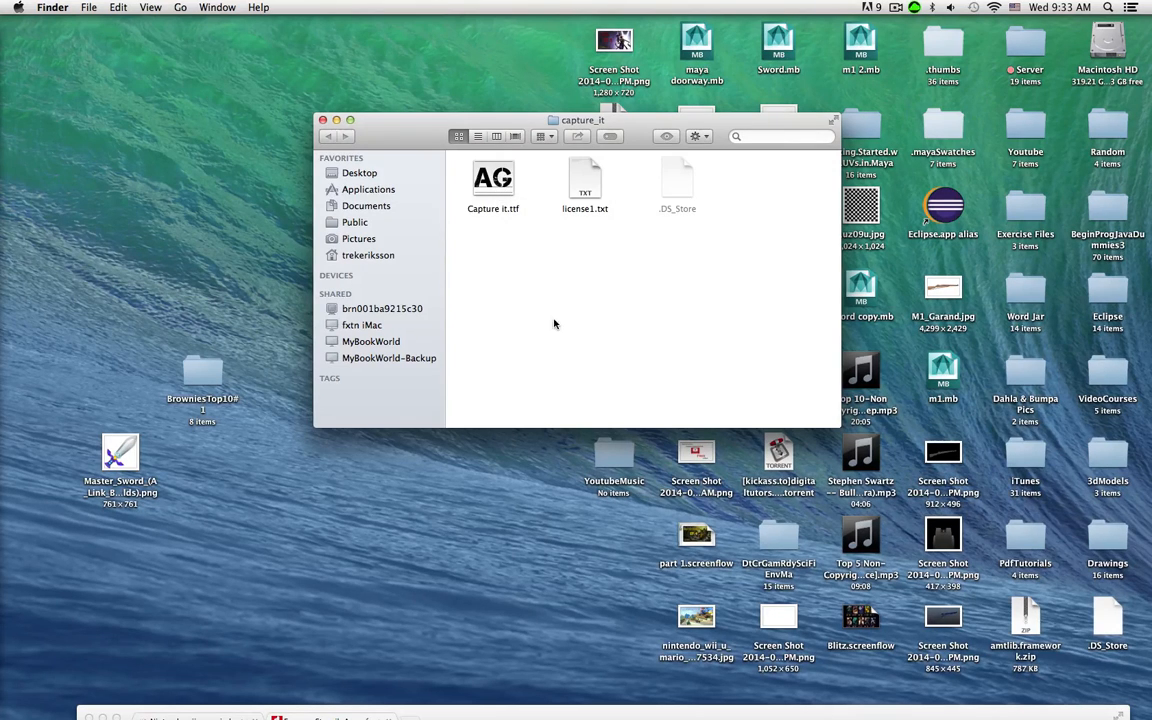
Open Capture it.ttf in Font Book to examine the installed font collection, and close Font Book and the capture_it folder
double_click(490, 185)
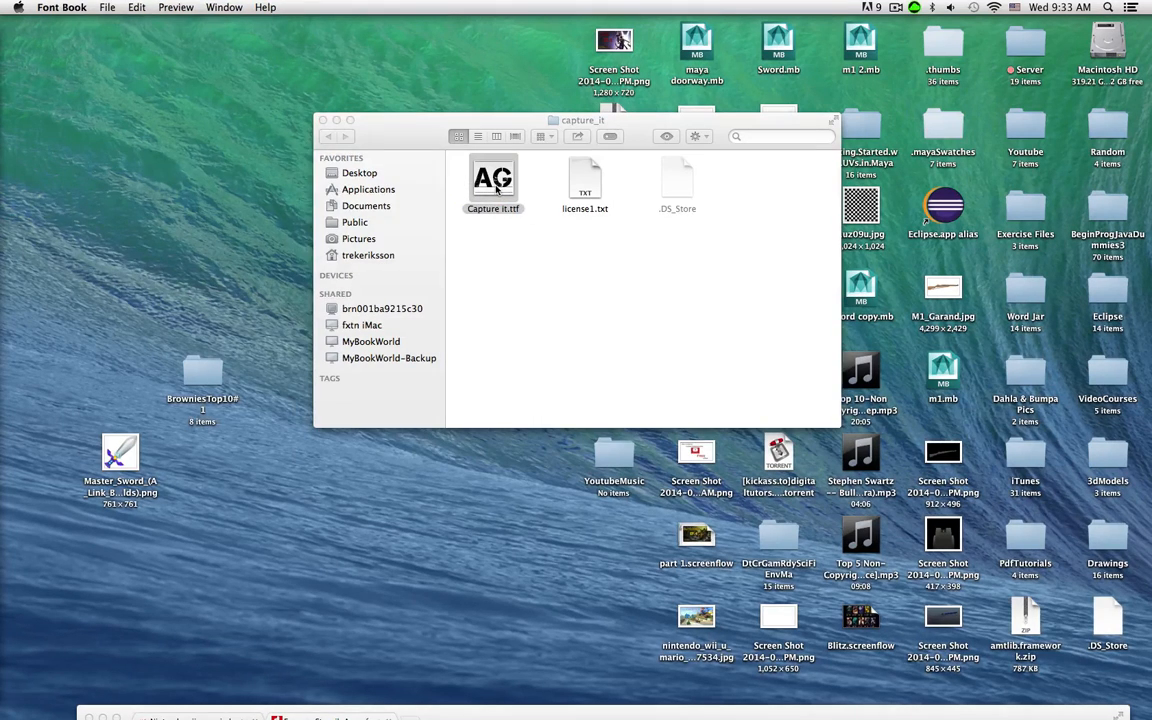
left_click(285, 239)
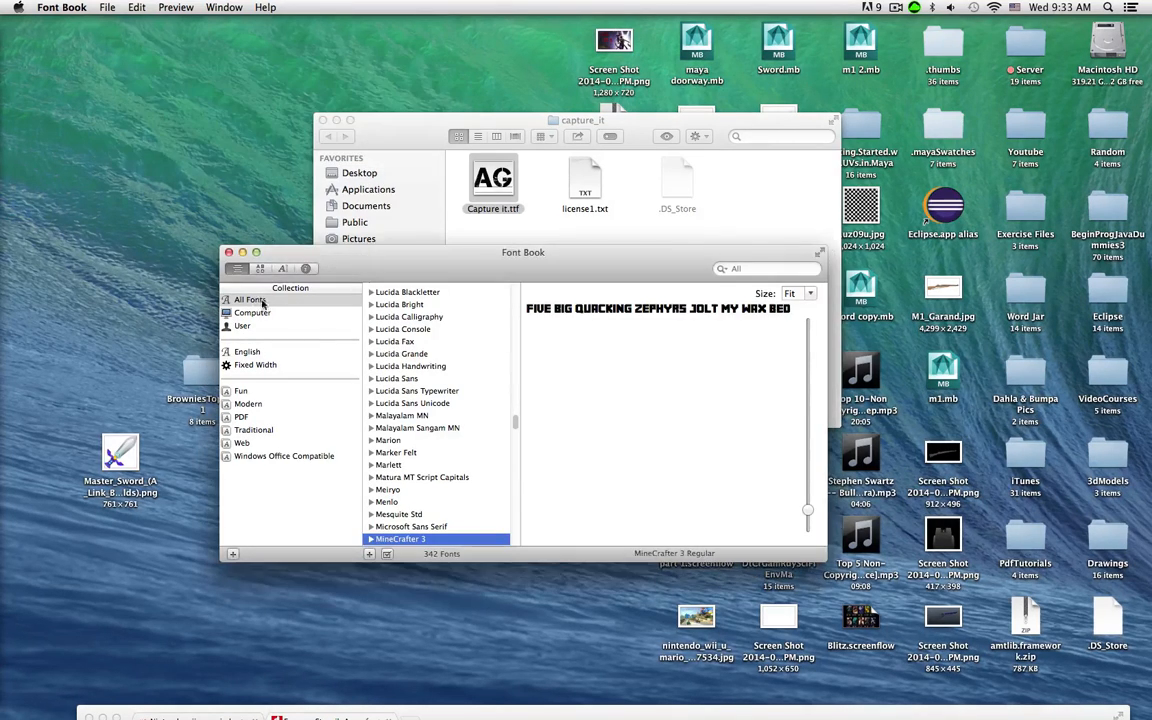
left_click(229, 253)
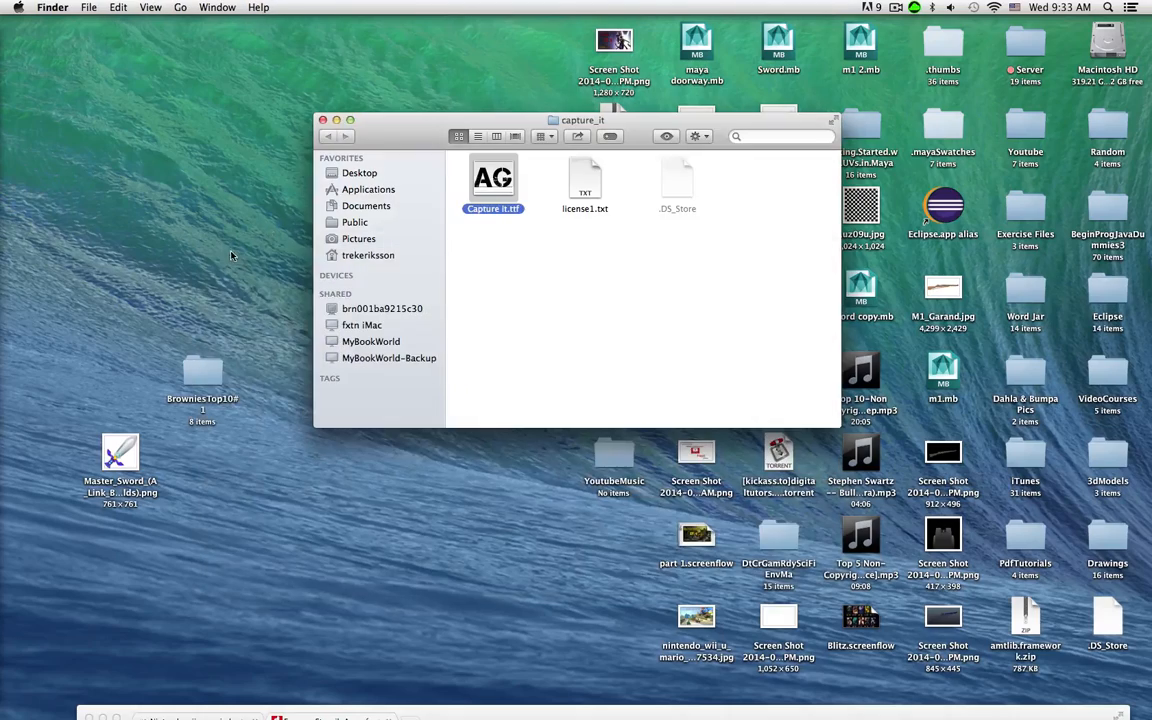
left_click(322, 120)
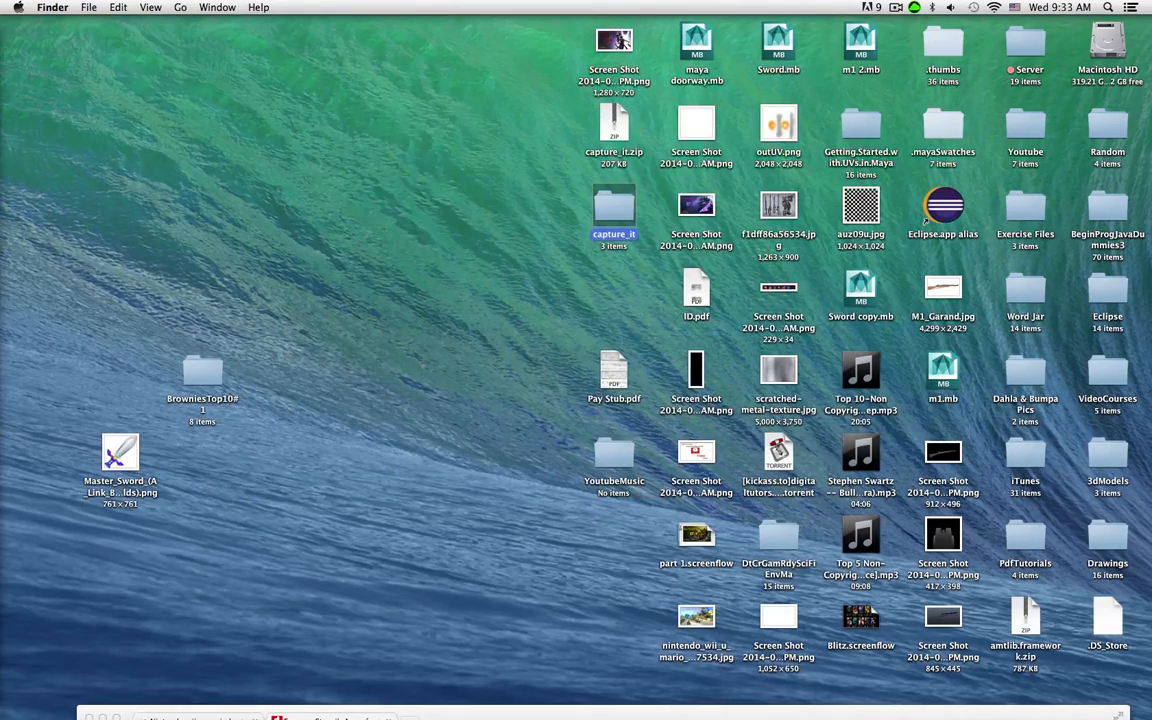
Bring the Dafont browser window back into view and close it
left_click_drag(619, 711, 596, 5)
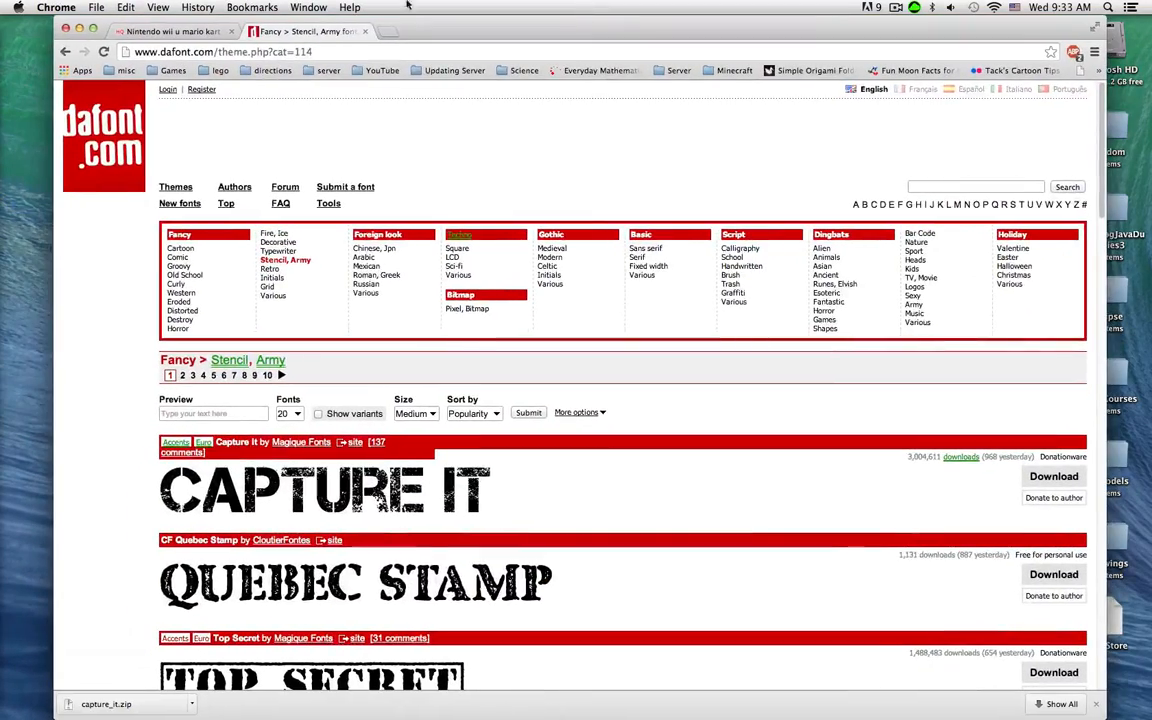
left_click(65, 31)
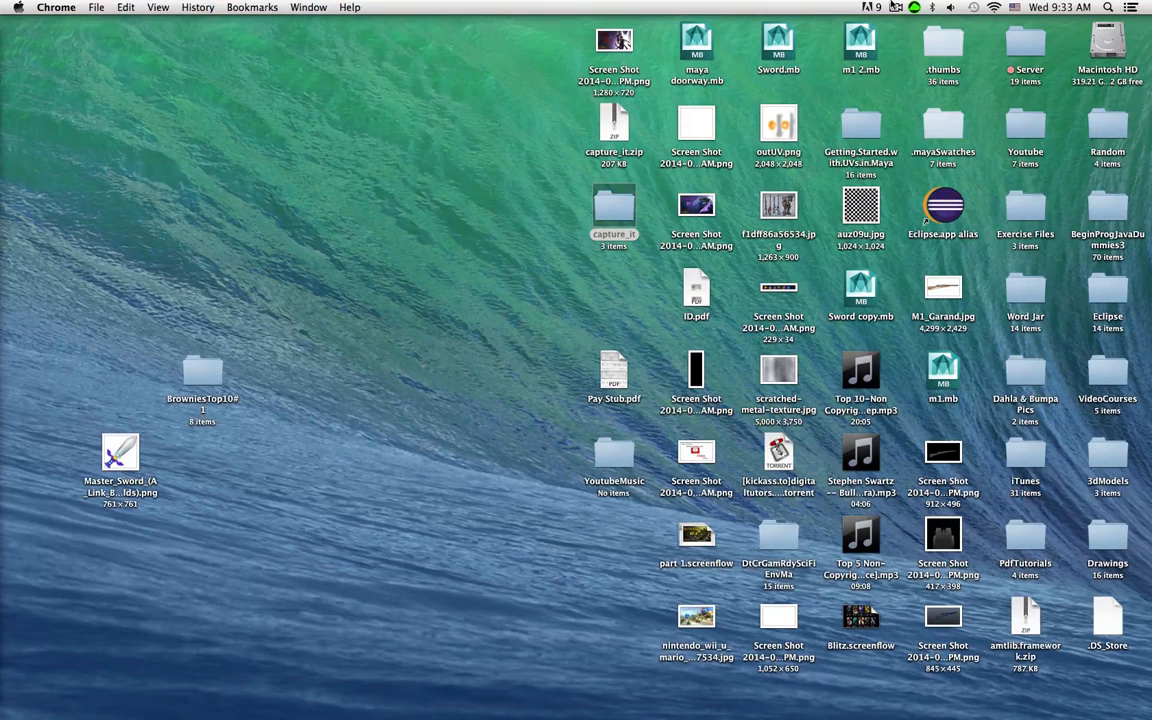
left_click(893, 7)
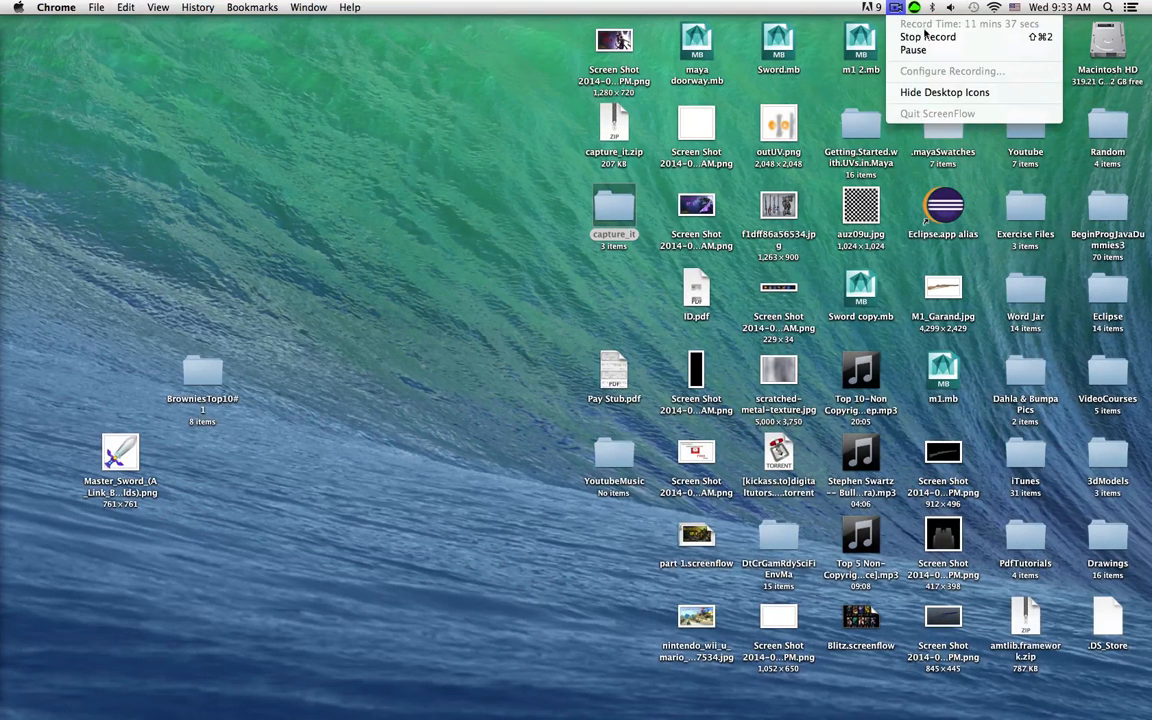
left_click(830, 32)
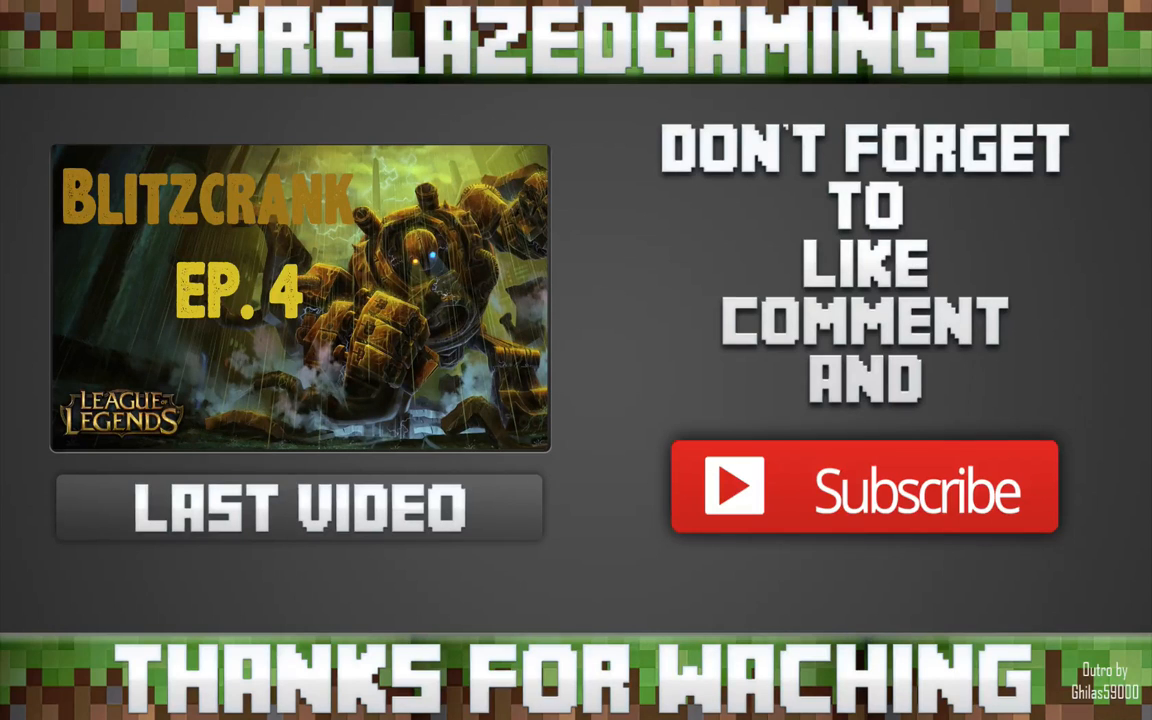